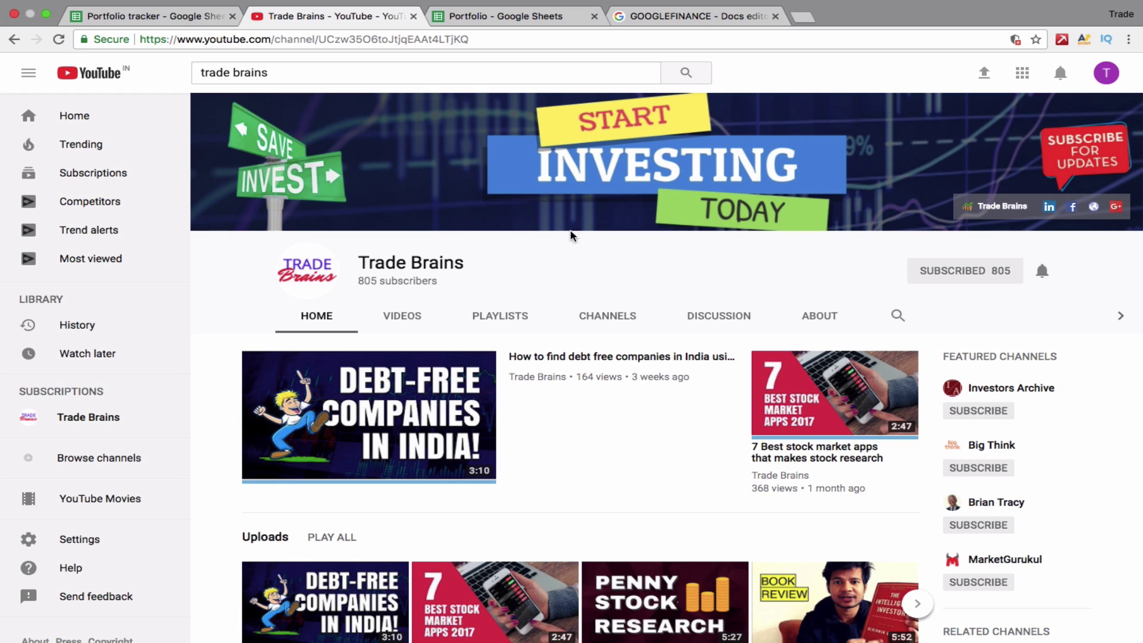
# Open the Google home page in a new browser tab and check which account is signed in
pyautogui.click(803, 17)
pyautogui.write('go')
pyautogui.press('Return')
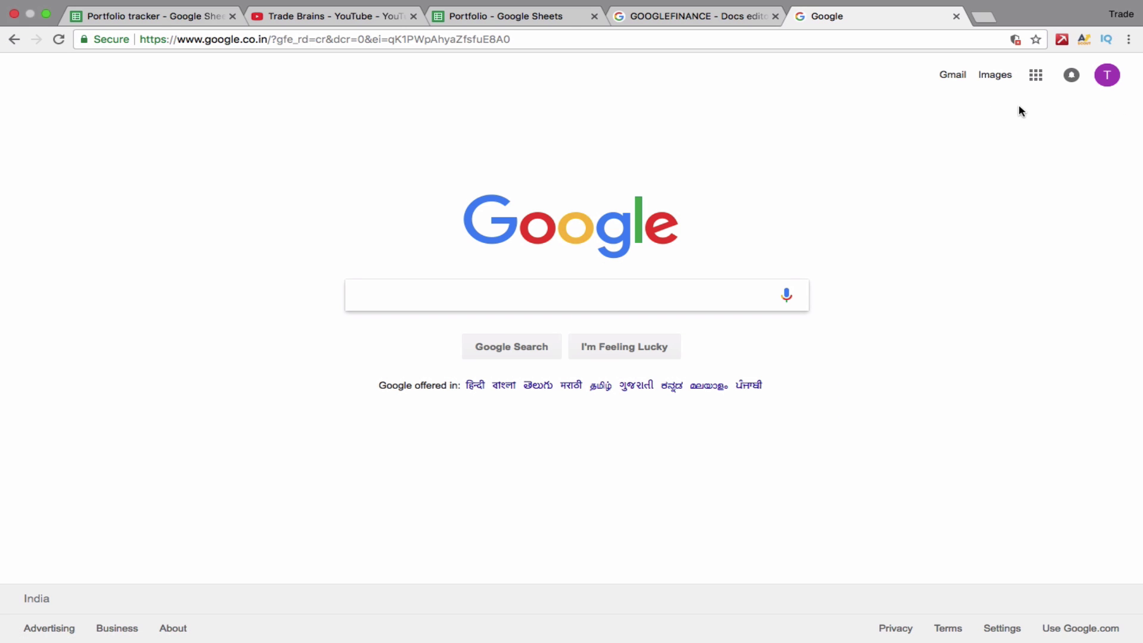
pyautogui.click(1108, 77)
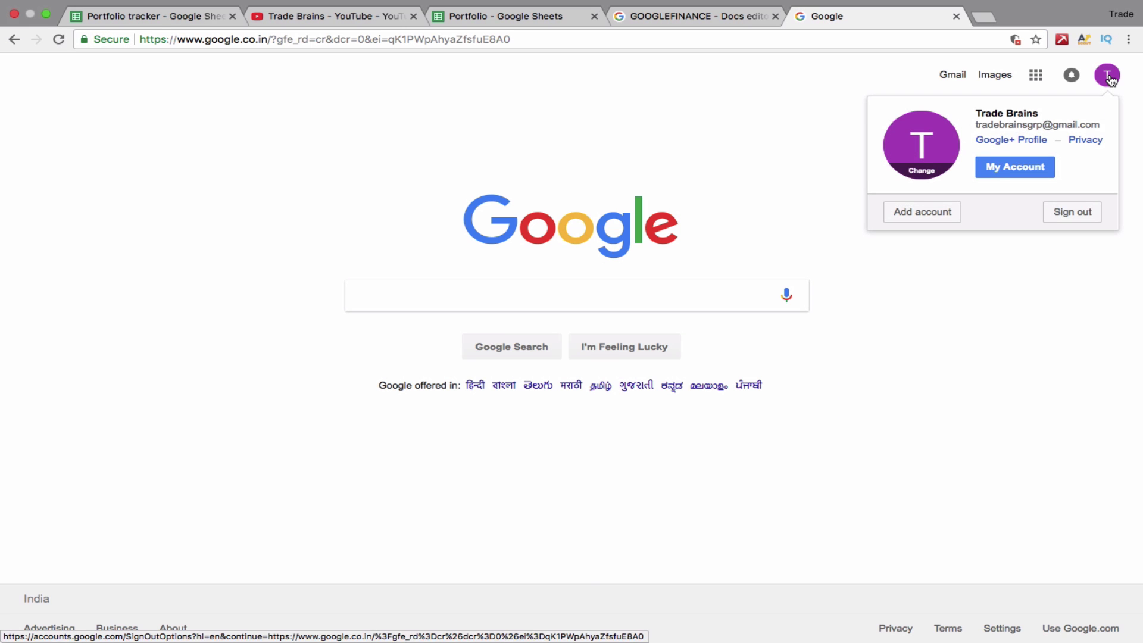
pyautogui.click(1111, 79)
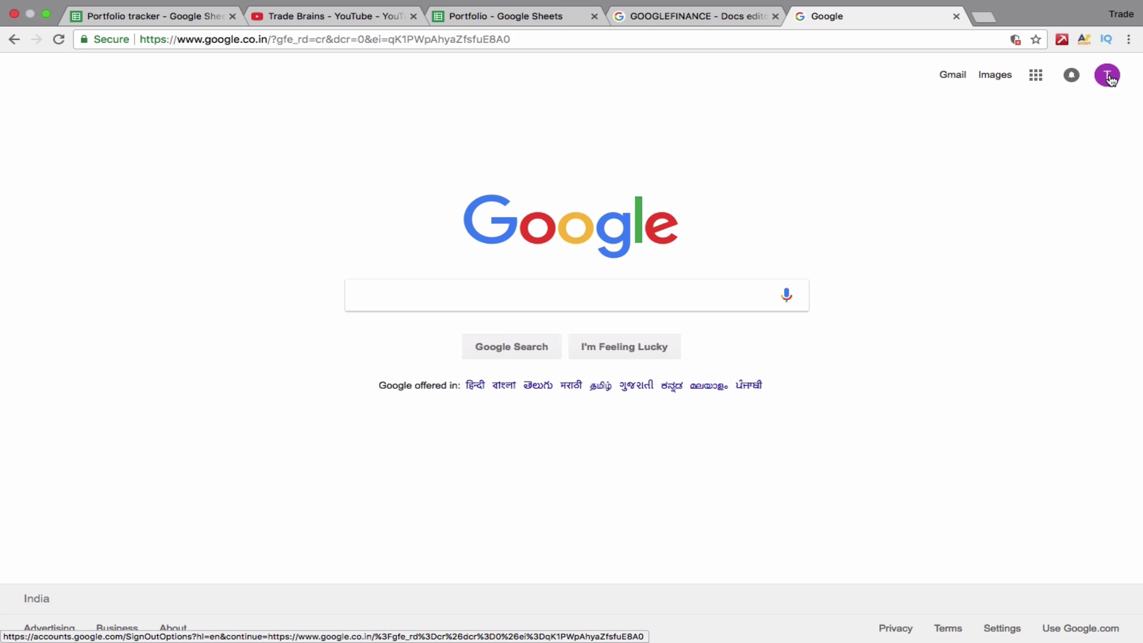
# Search Google for "google sheets" and go to Google Sheets through its official page
pyautogui.click(592, 294)
pyautogui.write('goog')
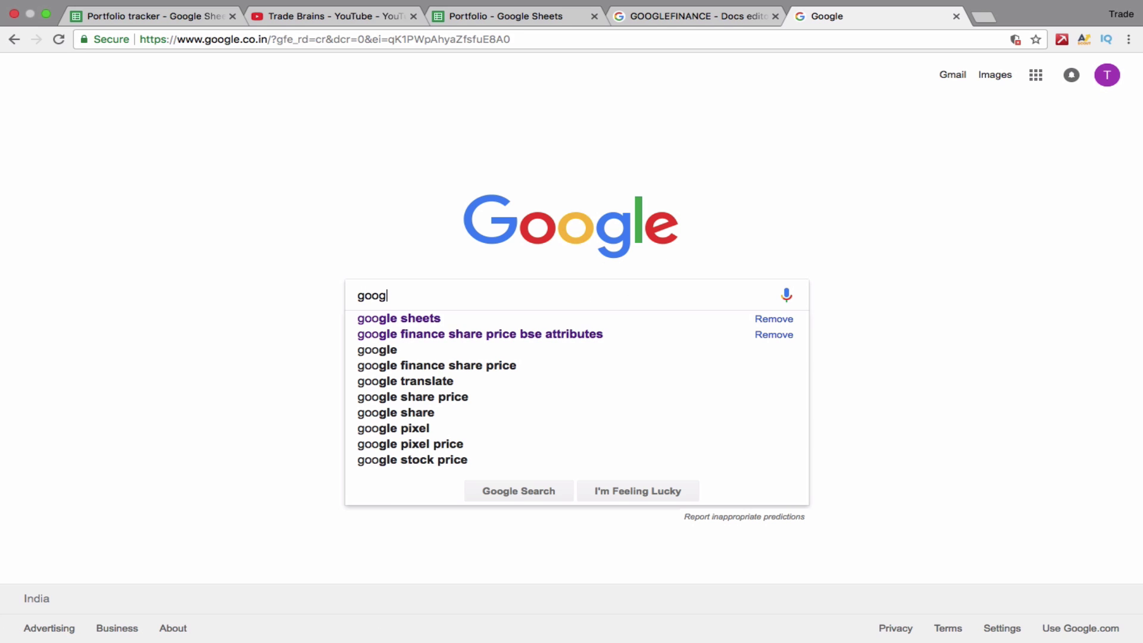
pyautogui.write('le sheets')
pyautogui.press('Return')
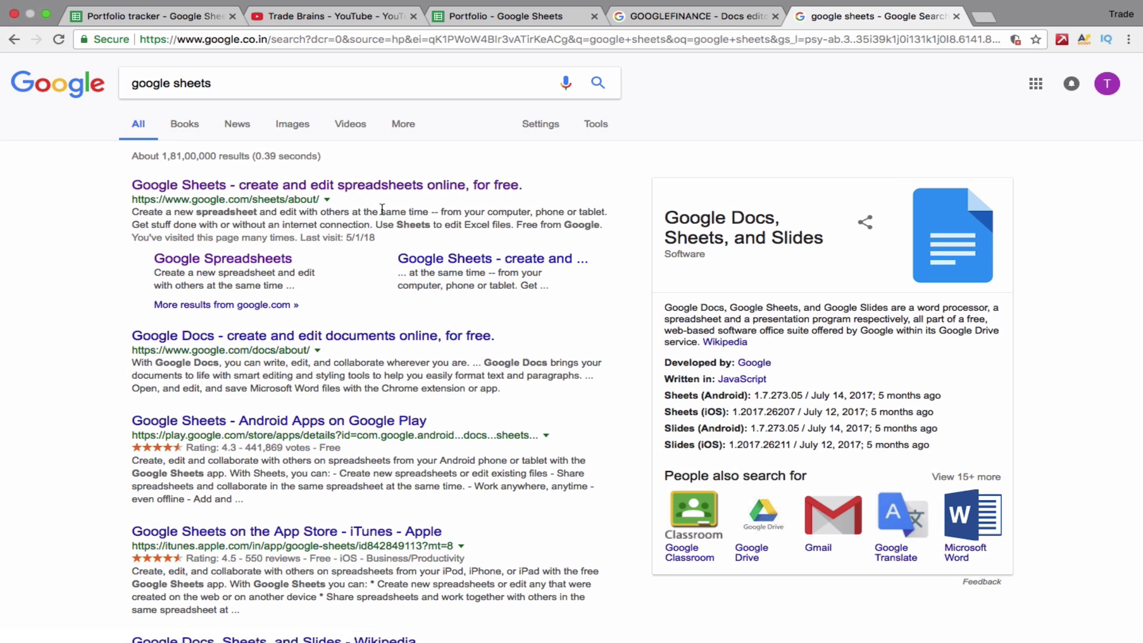
pyautogui.click(375, 187)
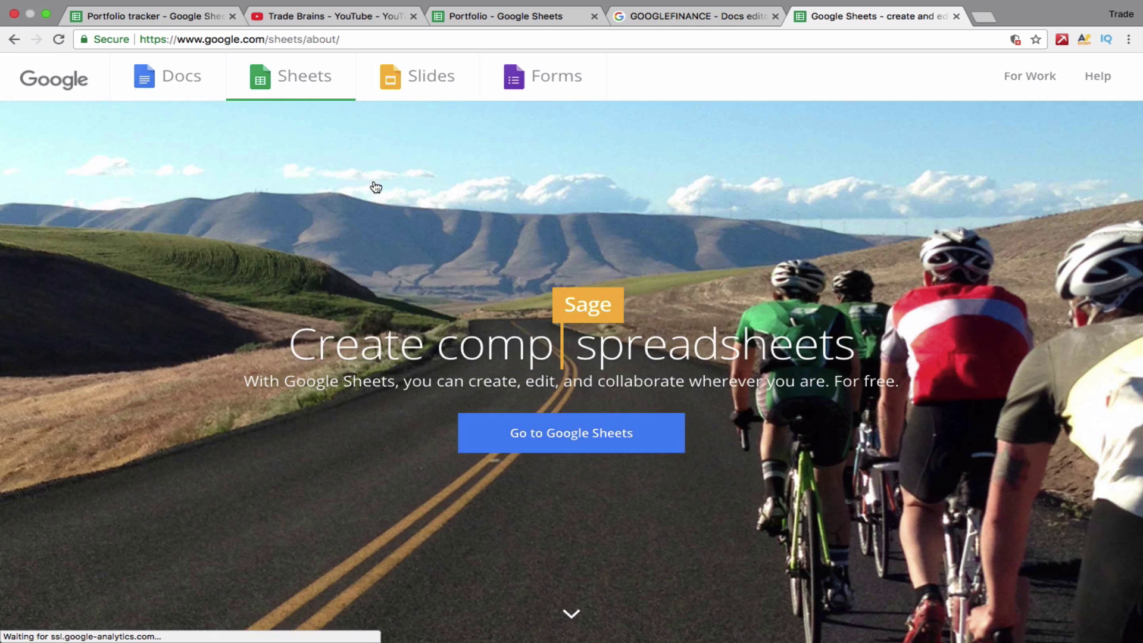
pyautogui.click(560, 451)
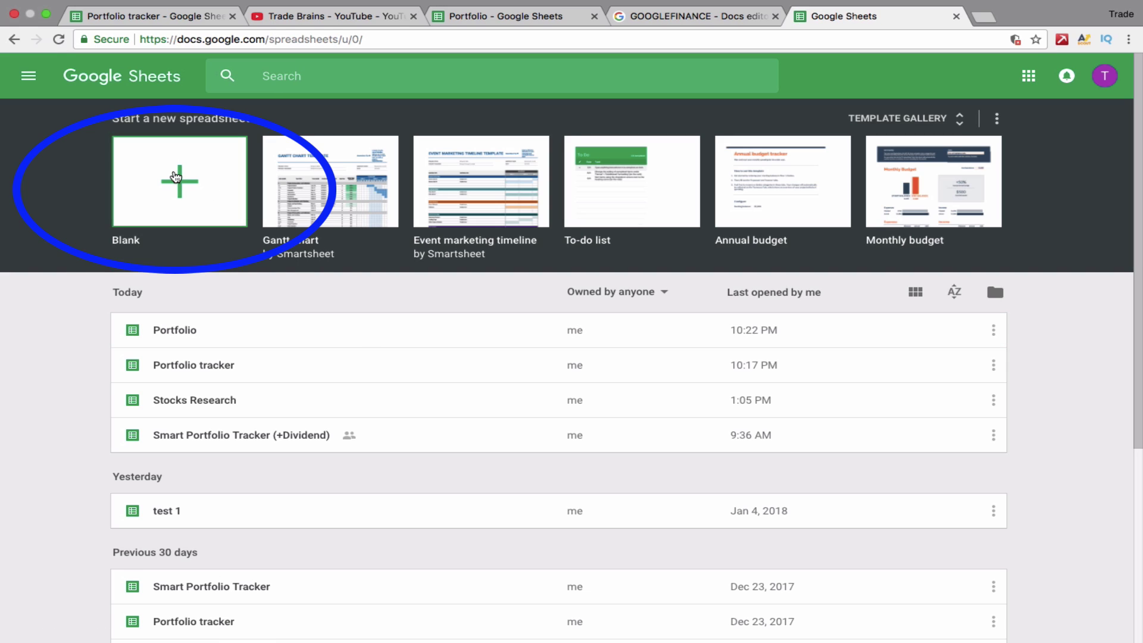
# Create a blank spreadsheet and name it "stock portfolio"
pyautogui.click(175, 177)
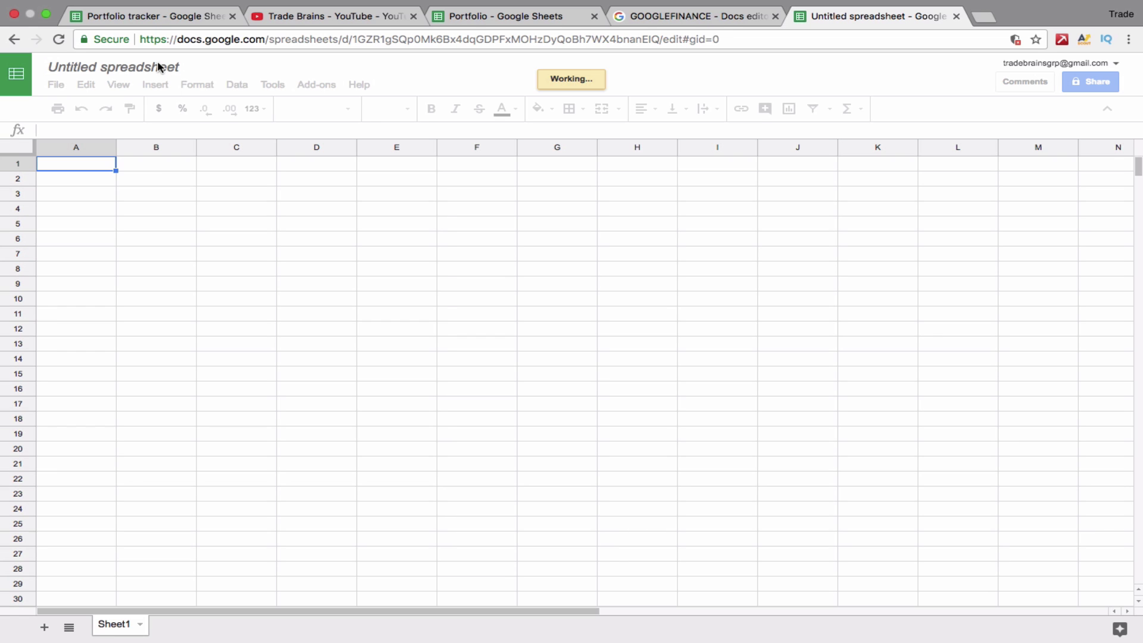
pyautogui.click(134, 65)
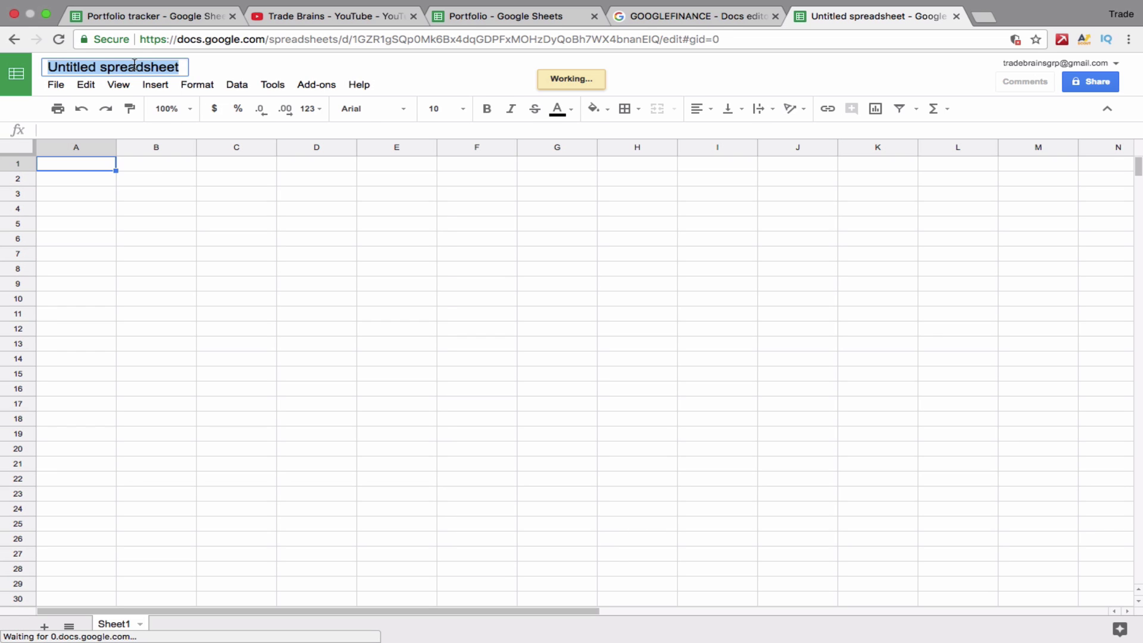
pyautogui.write('stoc')
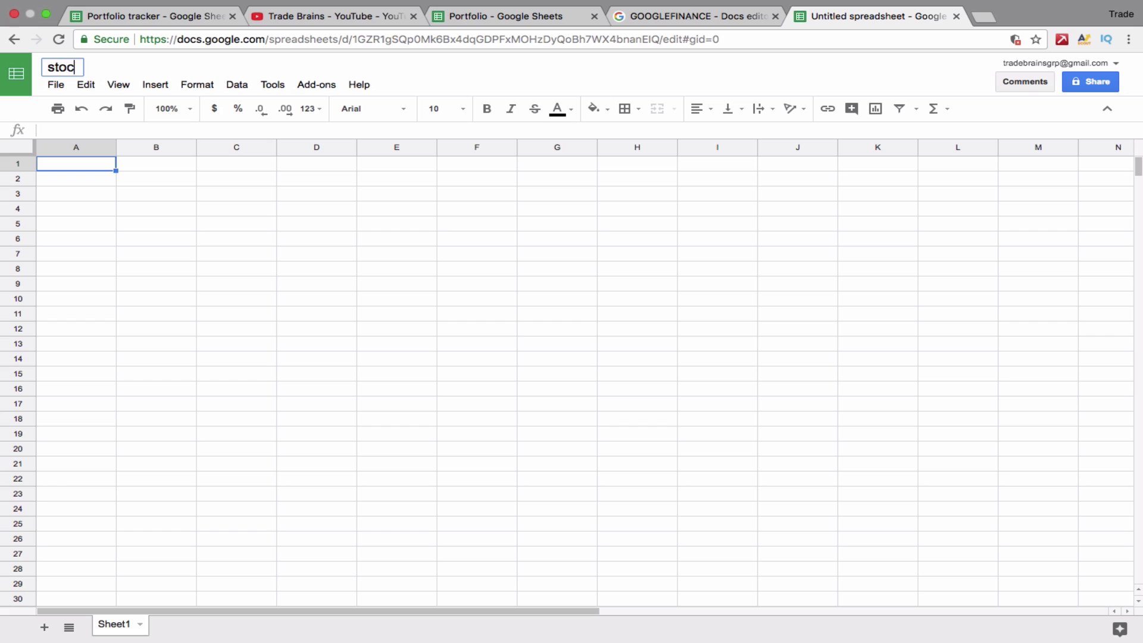
pyautogui.write('k portfolio')
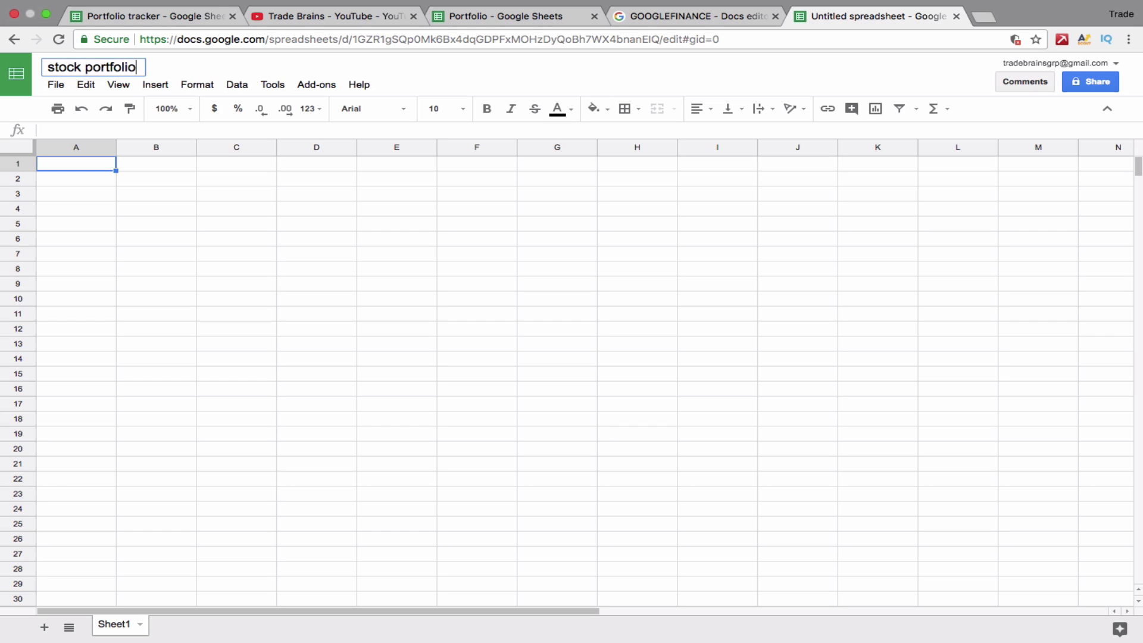
pyautogui.press('Return')
pyautogui.click(189, 271)
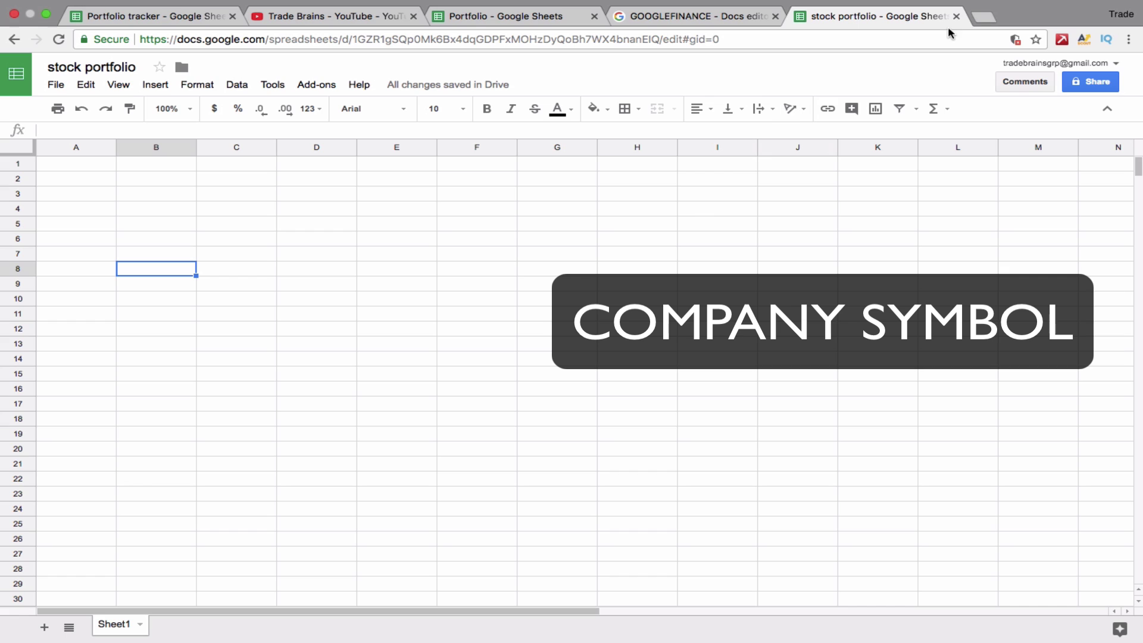
# Look up "ashok leyland share price" in a new browser tab and highlight the company's NSE symbol
pyautogui.click(981, 18)
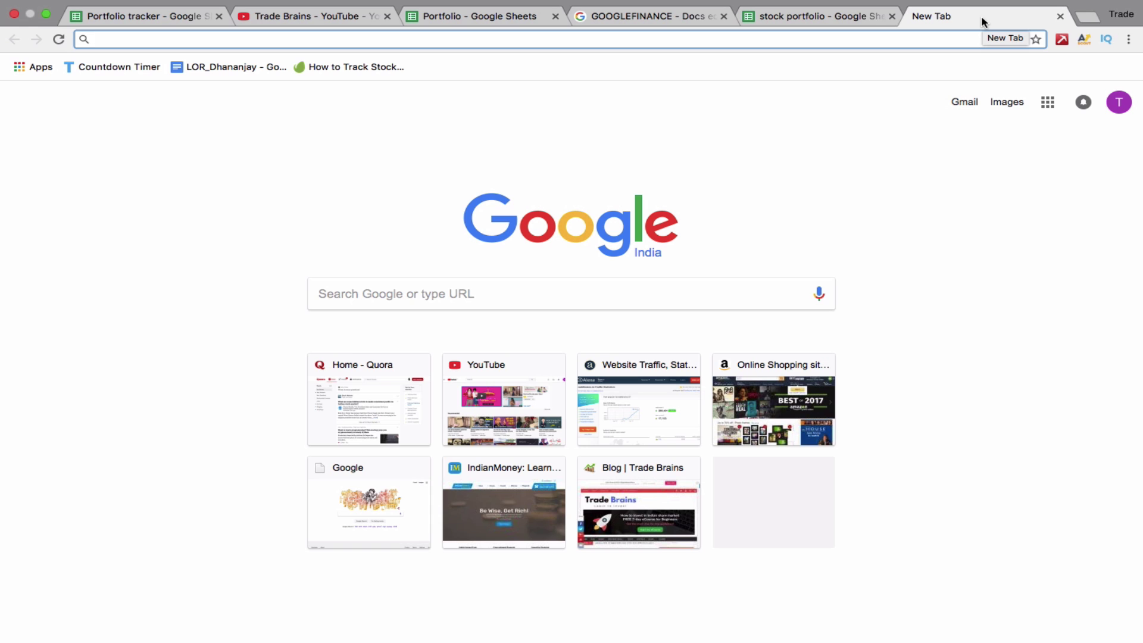
pyautogui.write('ashi')
pyautogui.press('BackSpace')
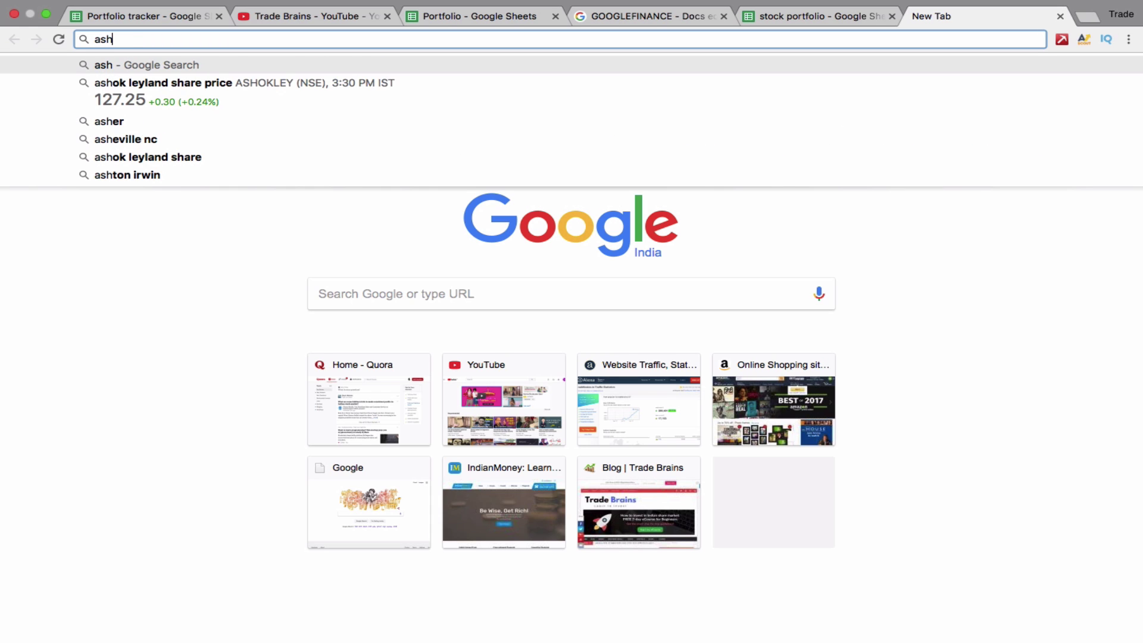
pyautogui.write('ok ley')
pyautogui.press('Return')
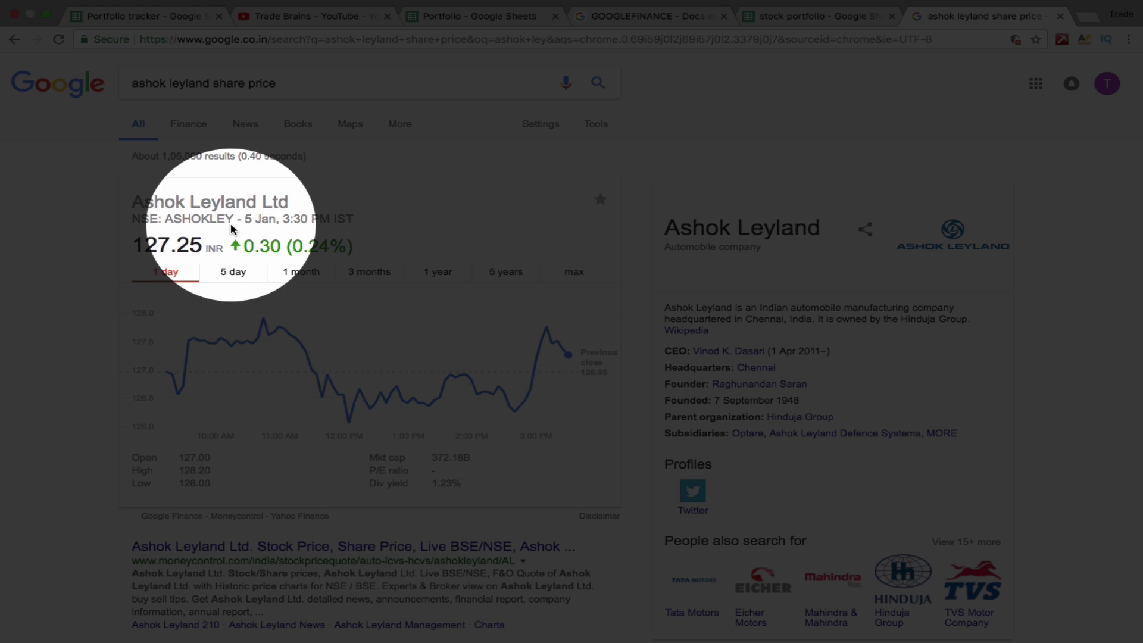
pyautogui.moveTo(233, 220); pyautogui.dragTo(165, 219)
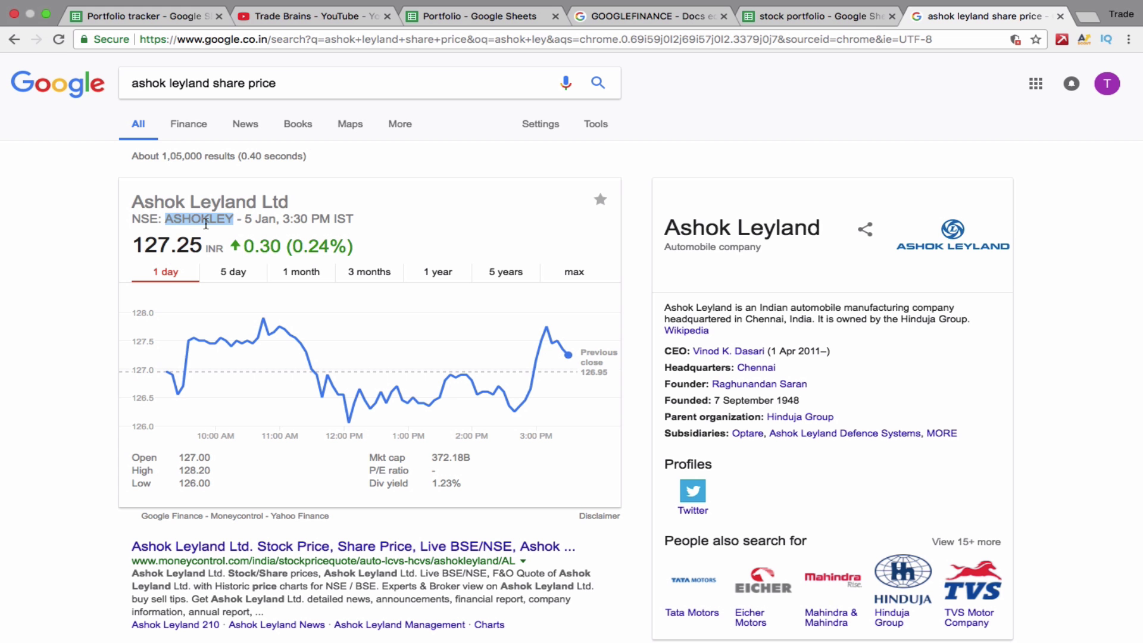
# Look up "tata motors share price" in another browser tab and highlight the company's NSE symbol
pyautogui.click(1083, 21)
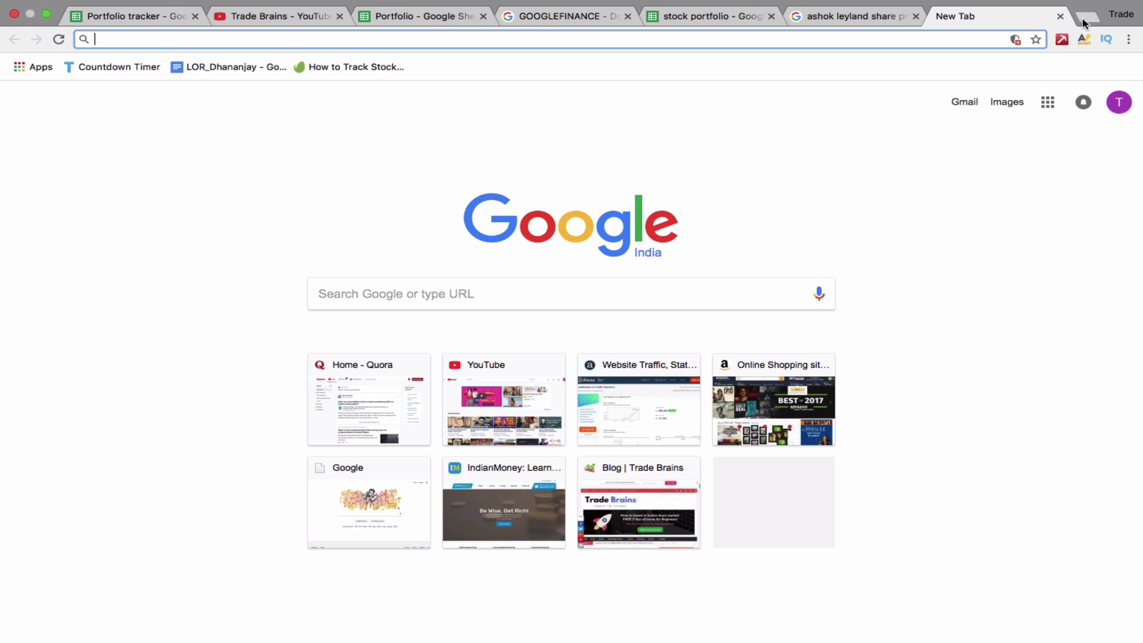
pyautogui.write('tata motors share price')
pyautogui.press('Return')
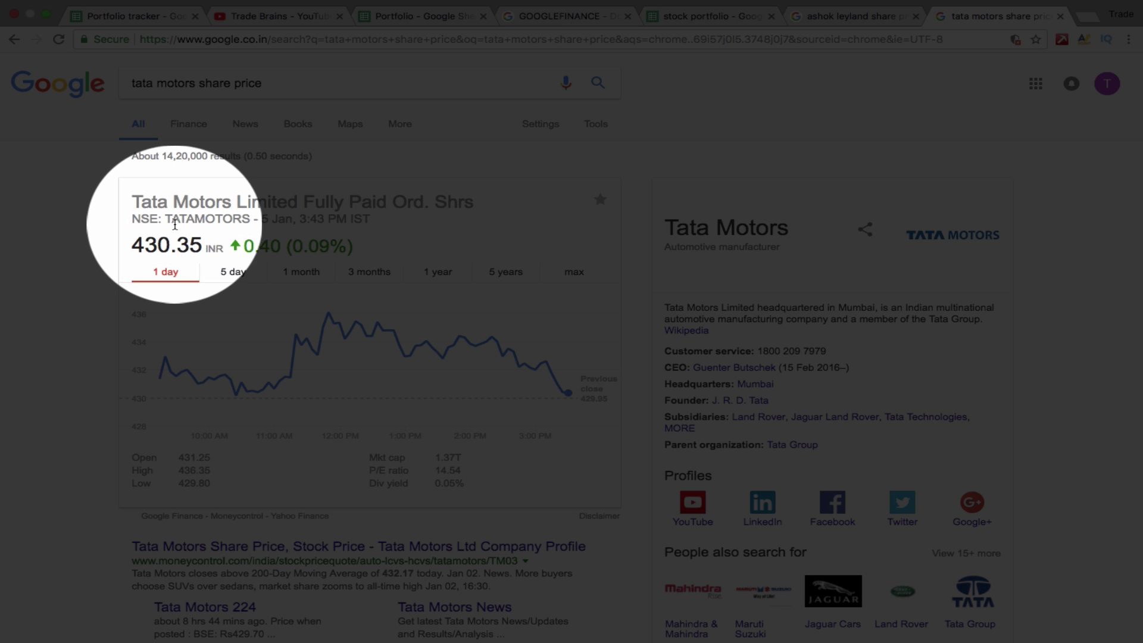
pyautogui.moveTo(166, 220); pyautogui.dragTo(247, 214)
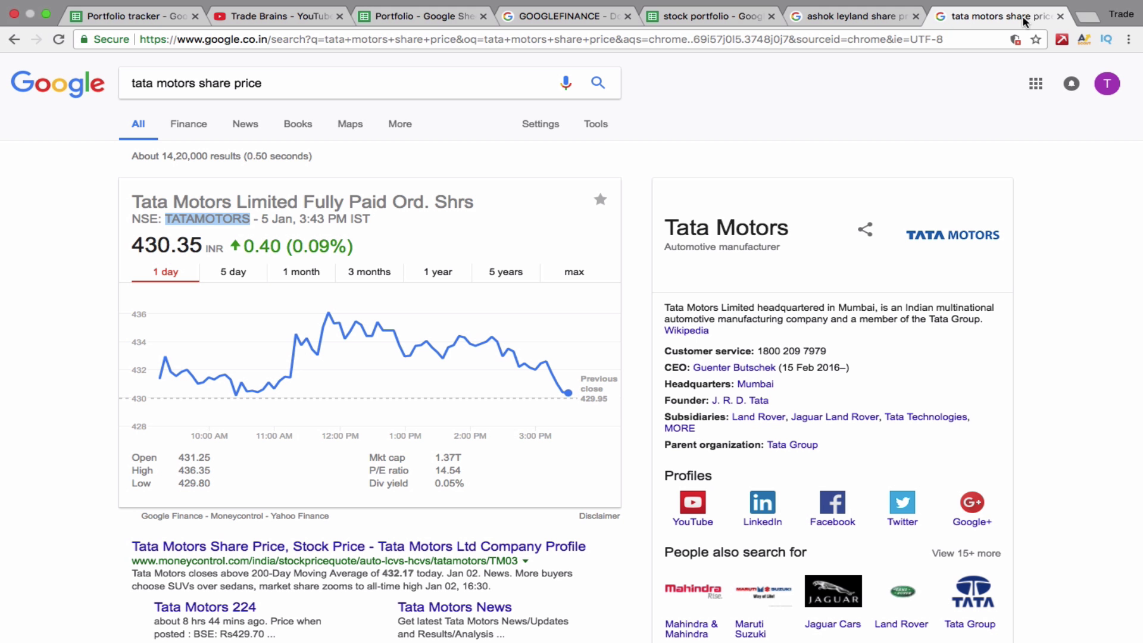
# Look up "maruti suzuki share price" in another browser tab and highlight the company's NSE symbol
pyautogui.click(1087, 19)
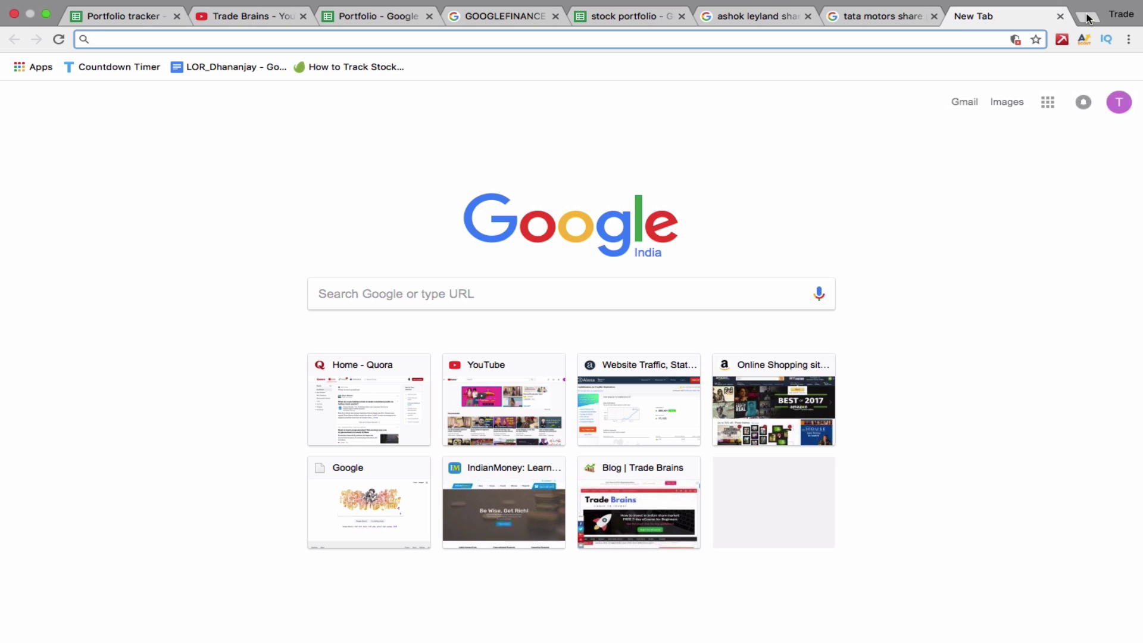
pyautogui.write('maruti s')
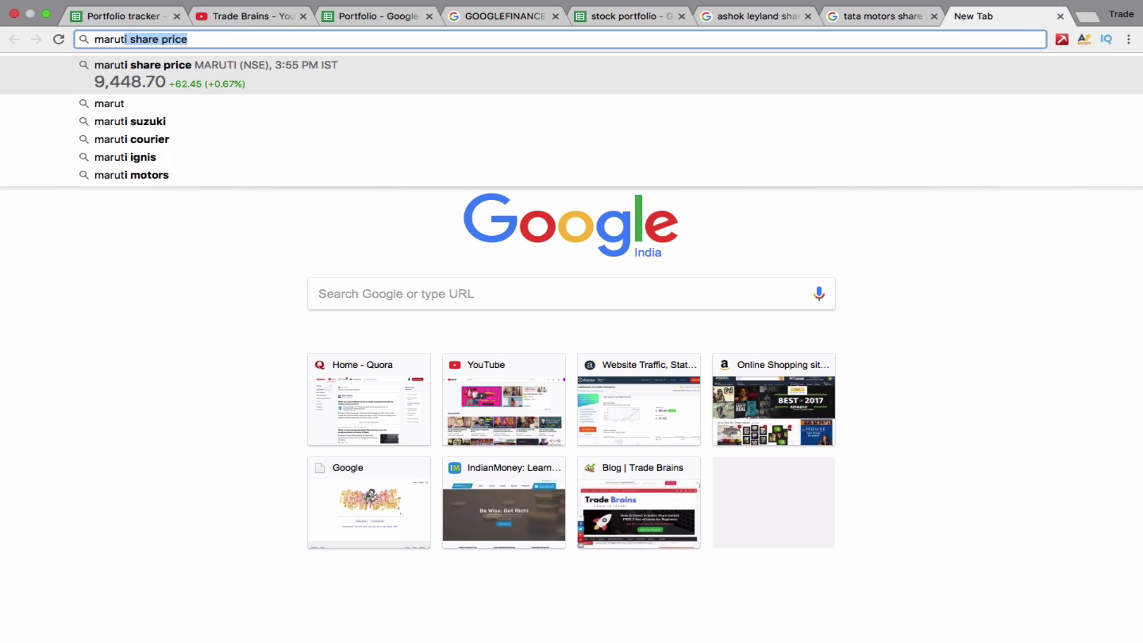
pyautogui.write('uzuki')
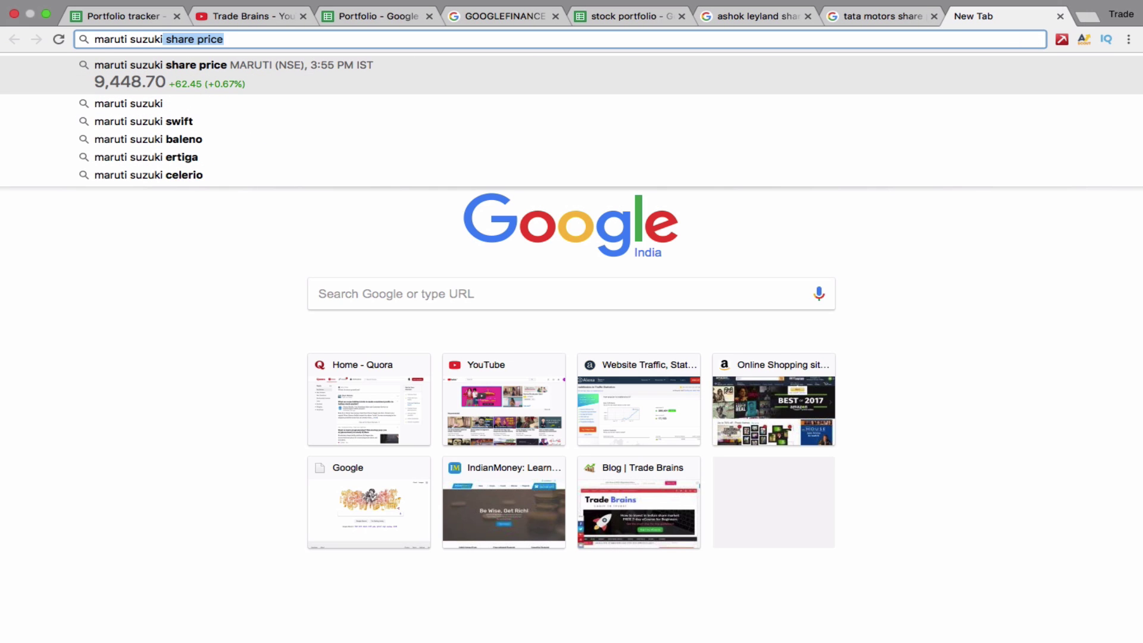
pyautogui.write(' share price')
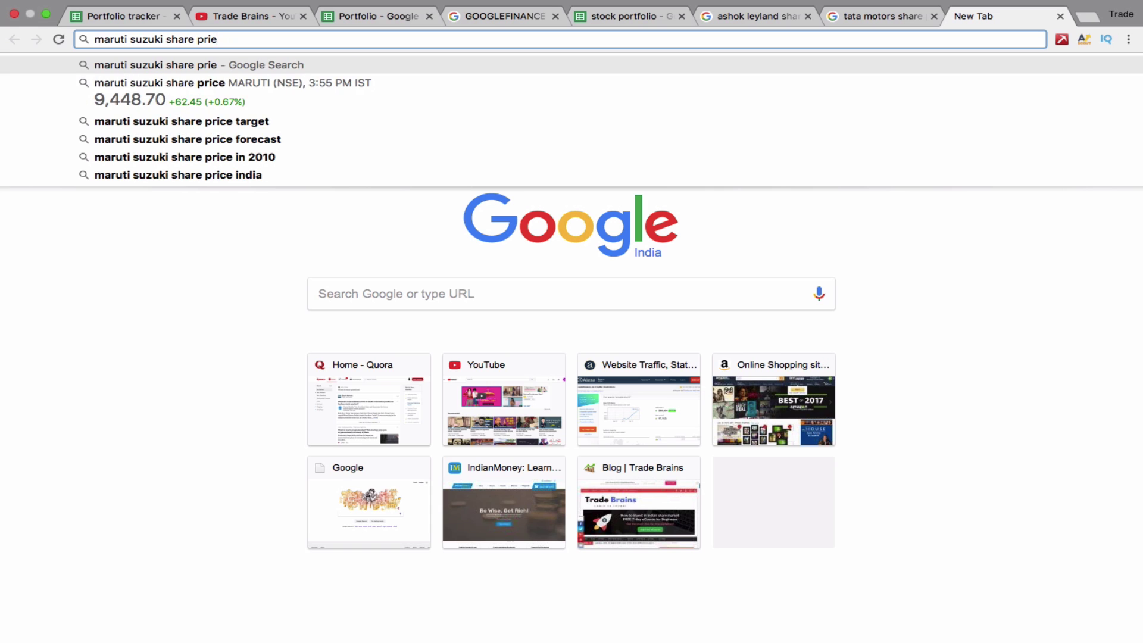
pyautogui.press('Return')
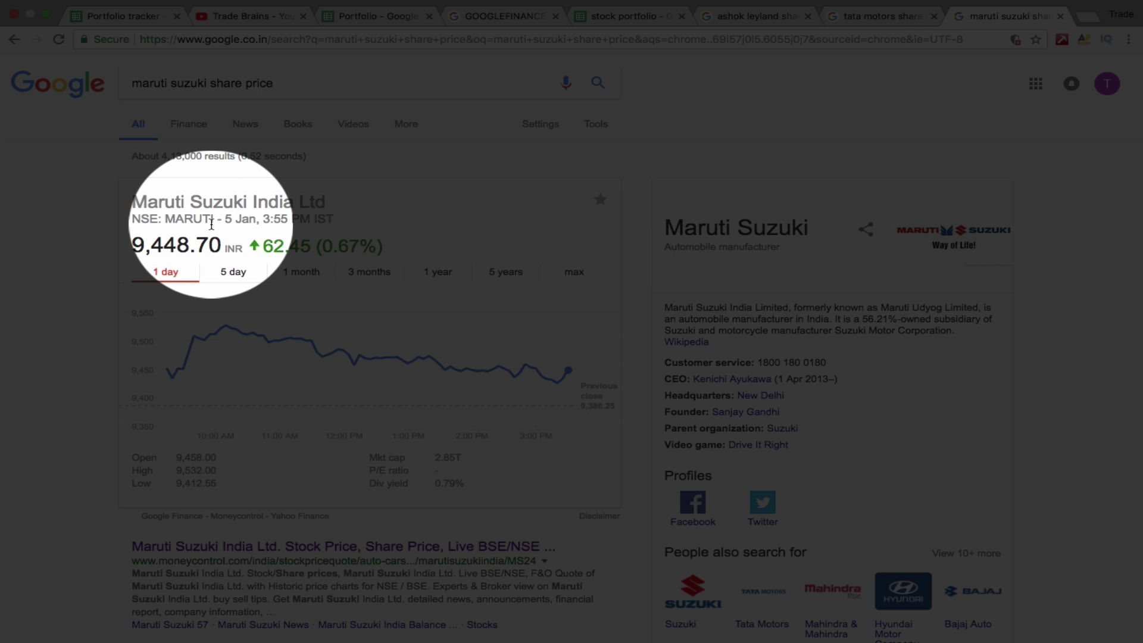
pyautogui.moveTo(211, 222); pyautogui.dragTo(170, 219)
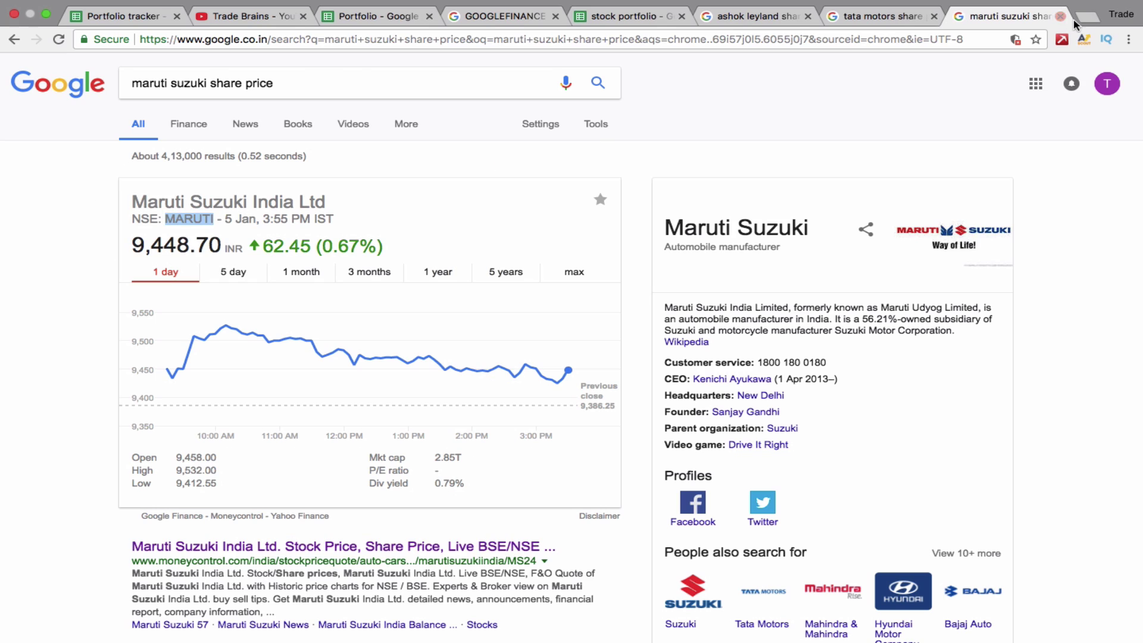
# Look up "mahindra share price" in another browser tab and highlight the company's NSE symbol
pyautogui.click(1088, 16)
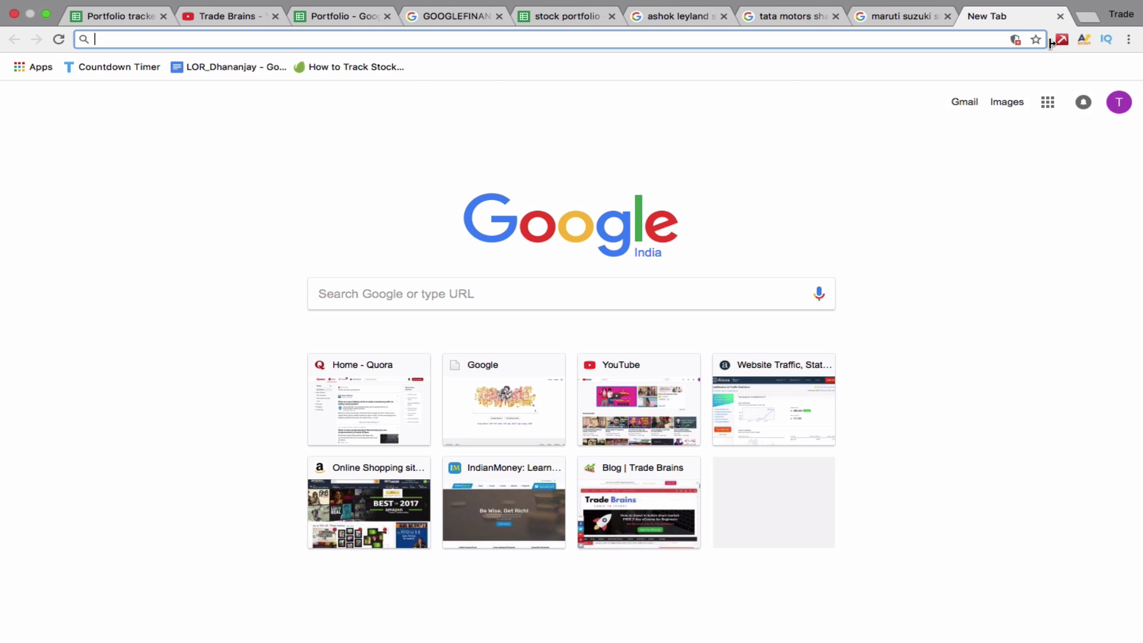
pyautogui.write('mahind')
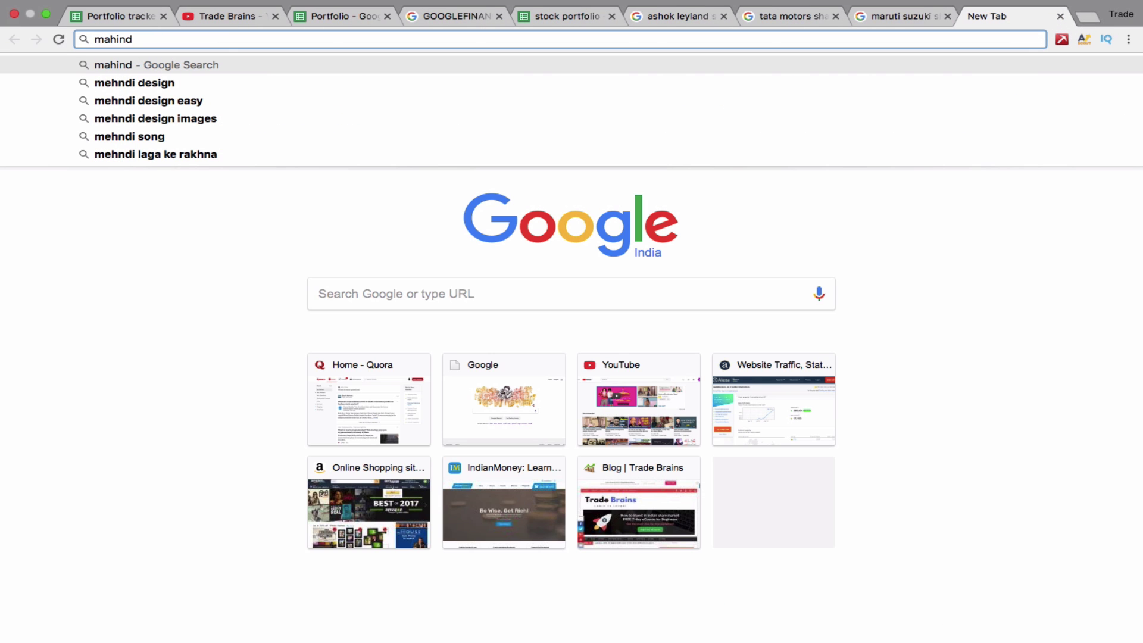
pyautogui.write('ra share price')
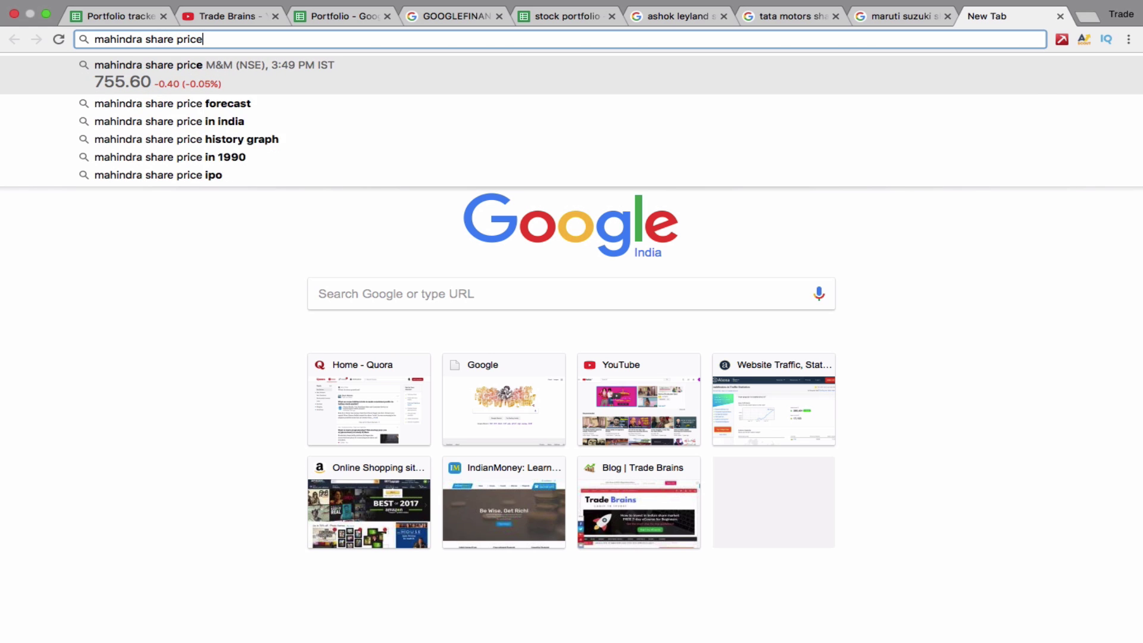
pyautogui.press('Return')
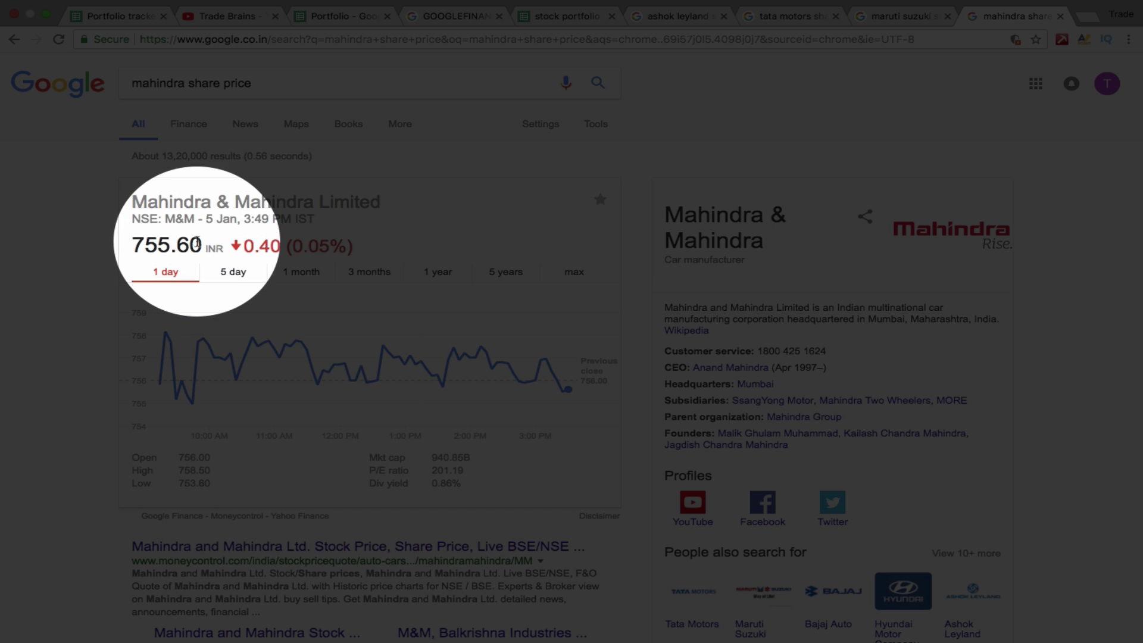
pyautogui.moveTo(195, 219); pyautogui.dragTo(167, 220)
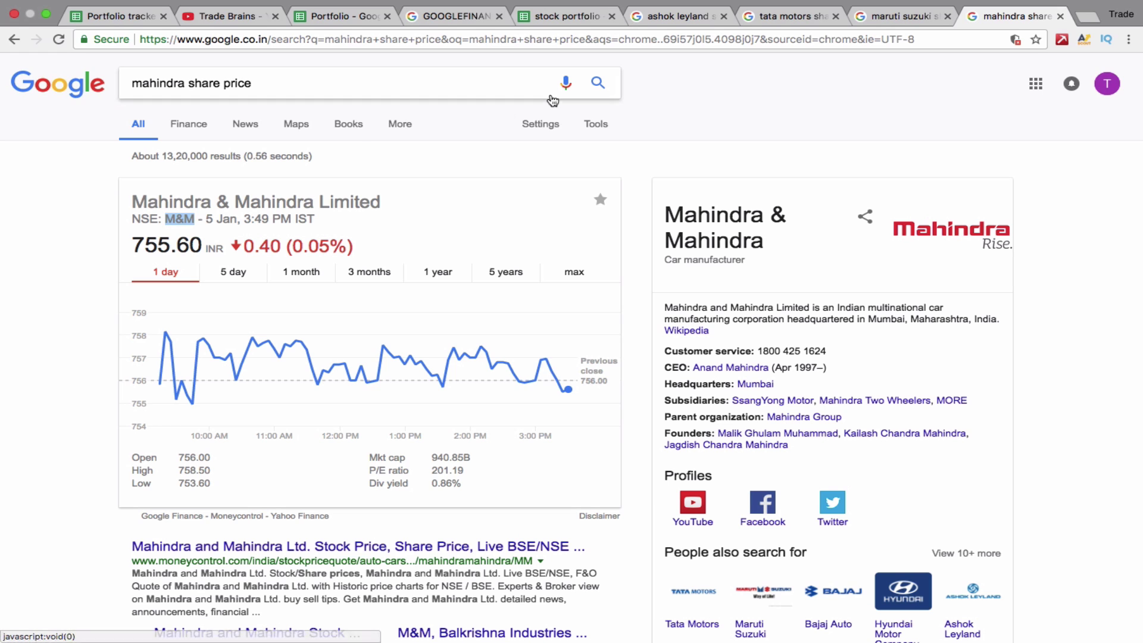
# Check Ashok Leyland's NSE symbol in its search tab and enter ASHOKLEY in cell B8 of the stock portfolio sheet
pyautogui.click(539, 17)
pyautogui.click(684, 16)
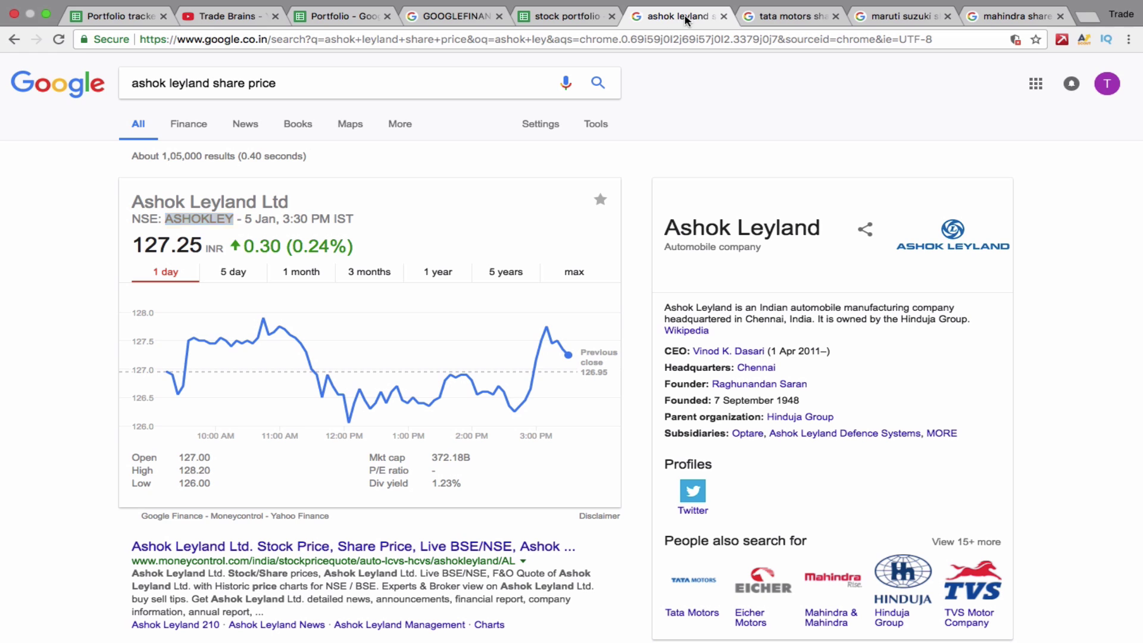
pyautogui.click(560, 16)
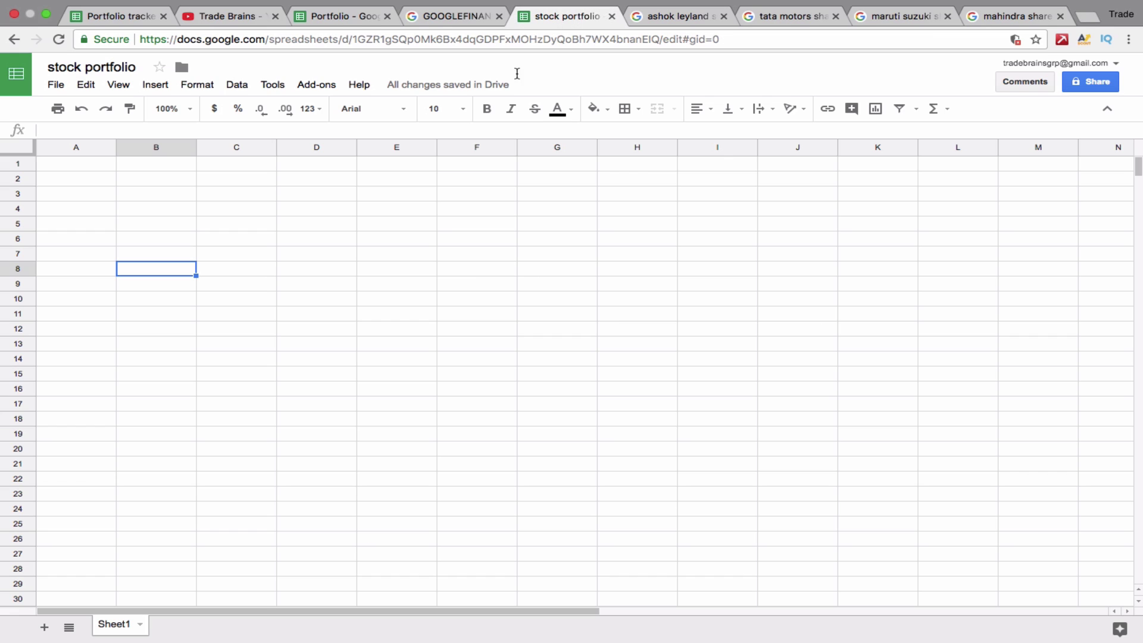
pyautogui.write('ASHI')
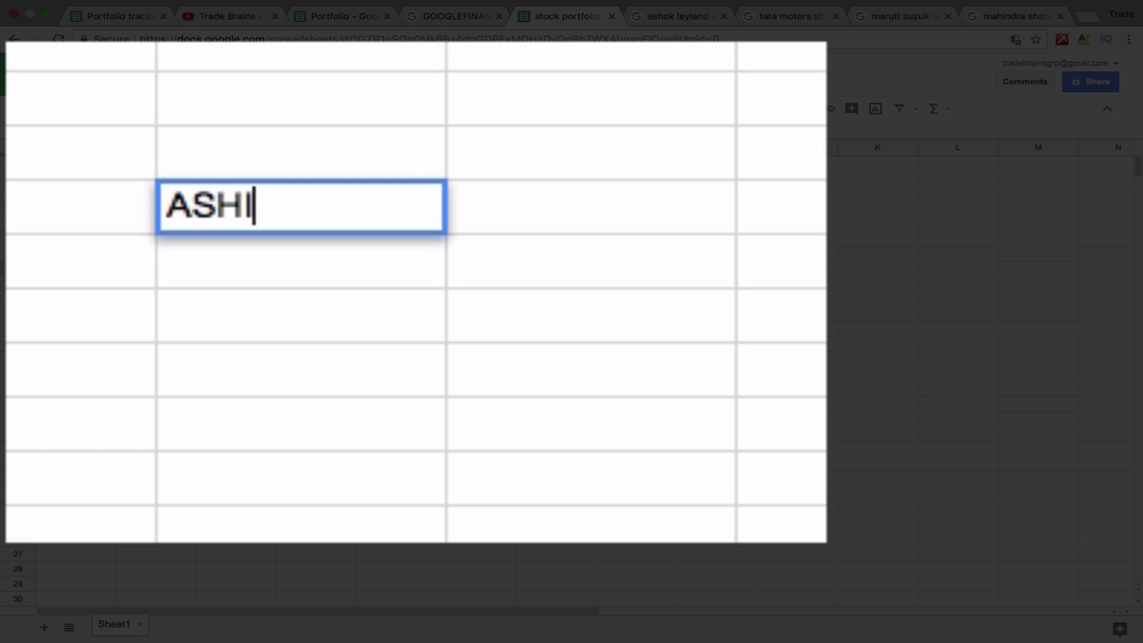
pyautogui.write('KL')
pyautogui.press('BackSpace')
pyautogui.press('BackSpace')
pyautogui.press('BackSpace')
pyautogui.write('OKLEY')
pyautogui.press('Return')
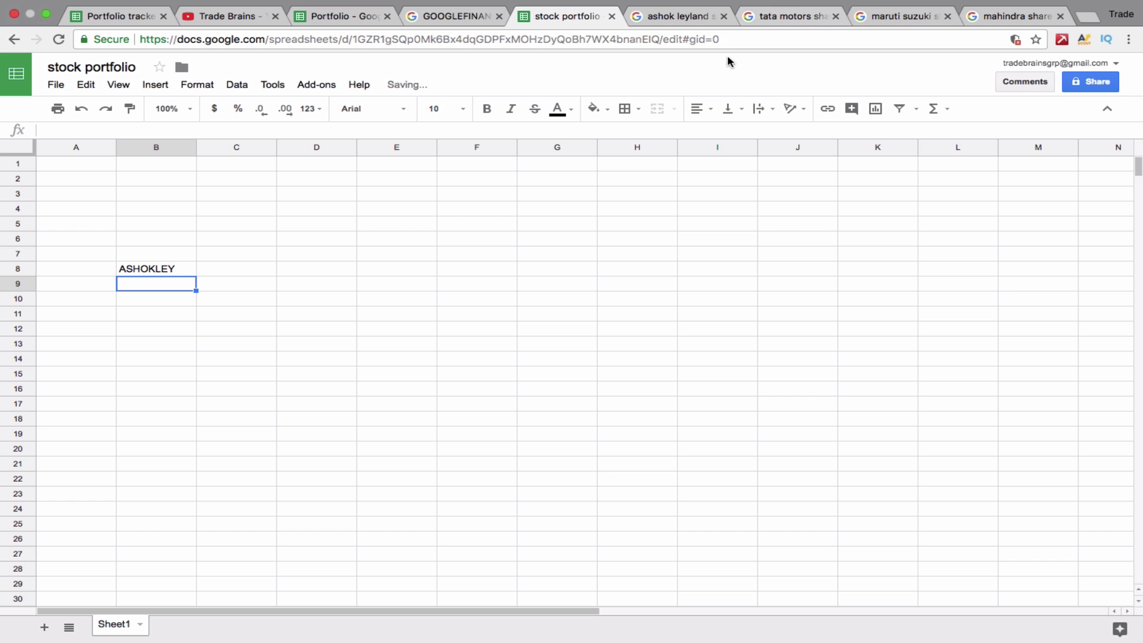
# Enter TATAMOTORS in cell B9, check Maruti Suzuki's NSE symbol in its search tab, and enter MARUTI in B10
pyautogui.write('TATAMOTORS')
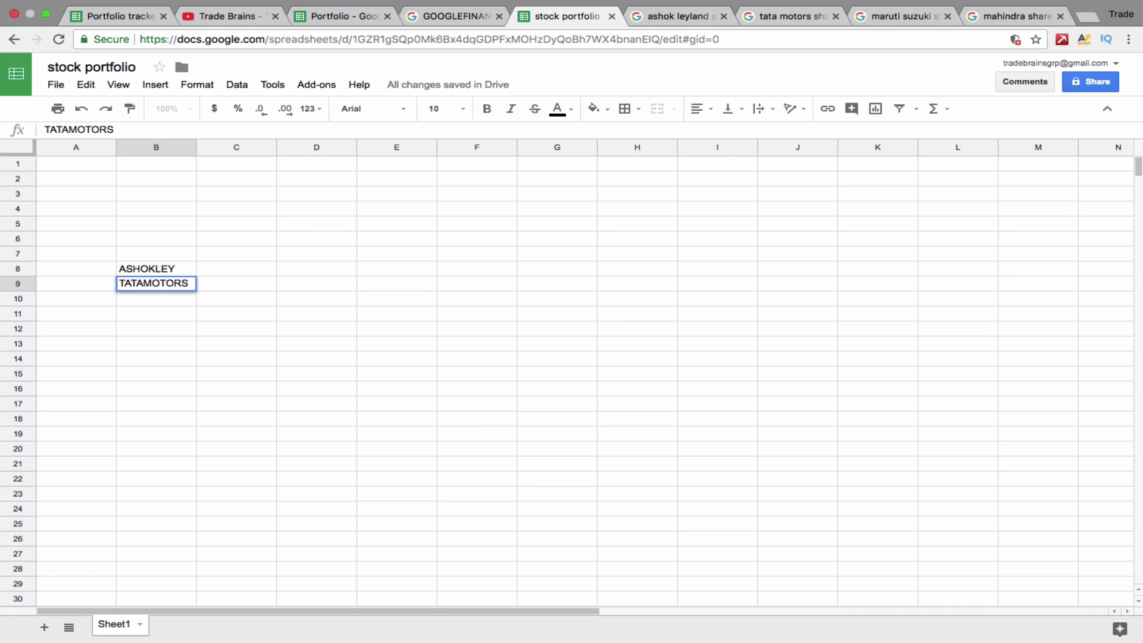
pyautogui.press('Return')
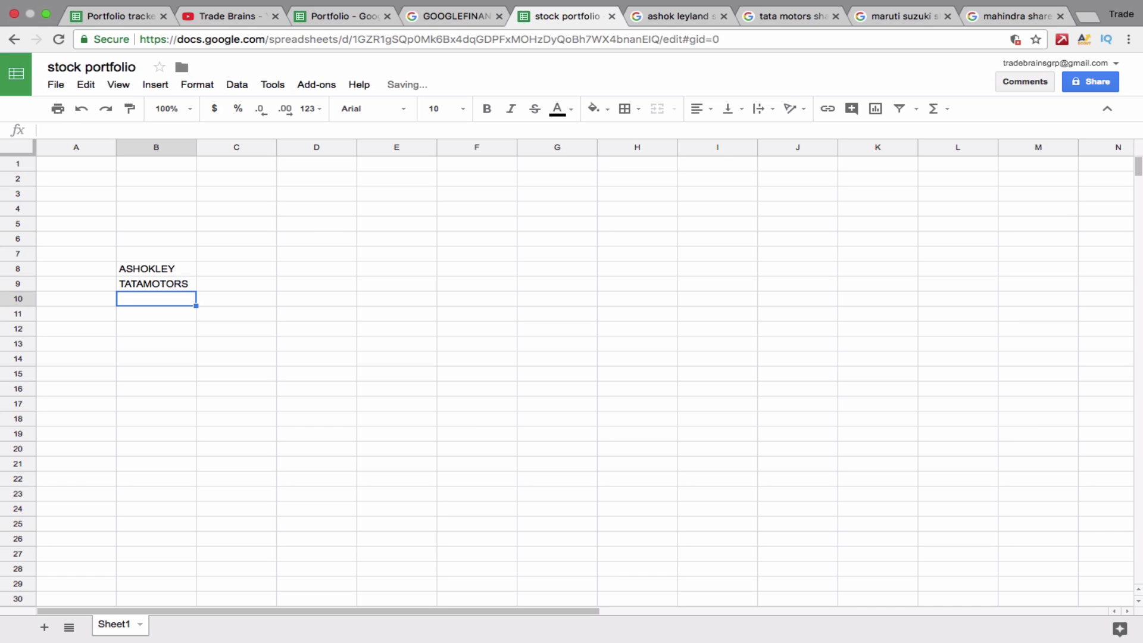
pyautogui.click(904, 16)
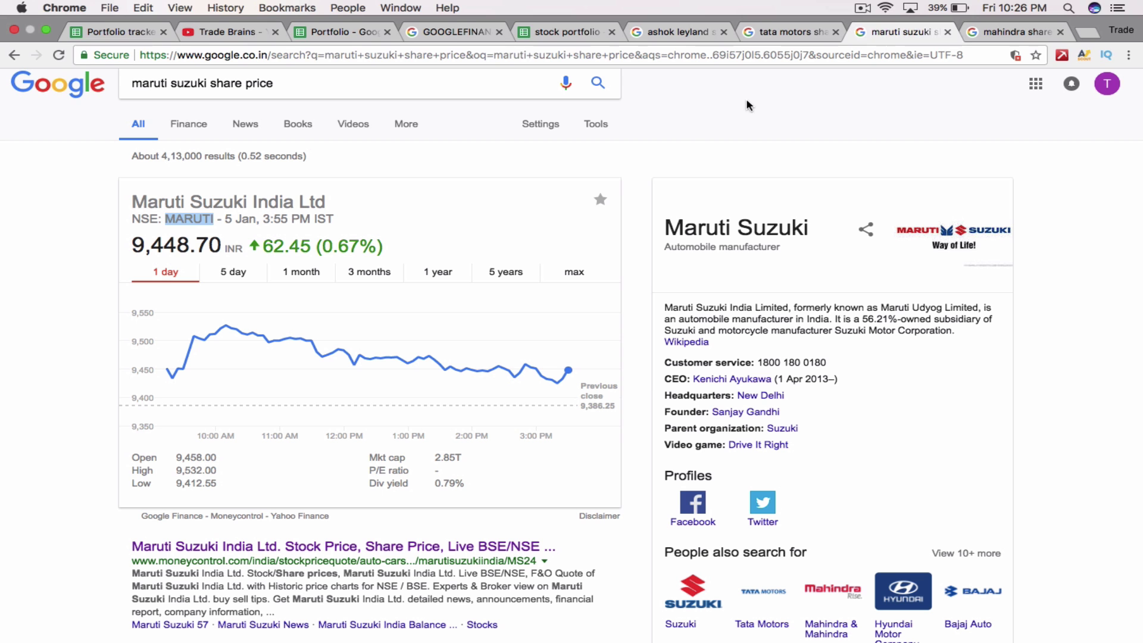
pyautogui.click(564, 16)
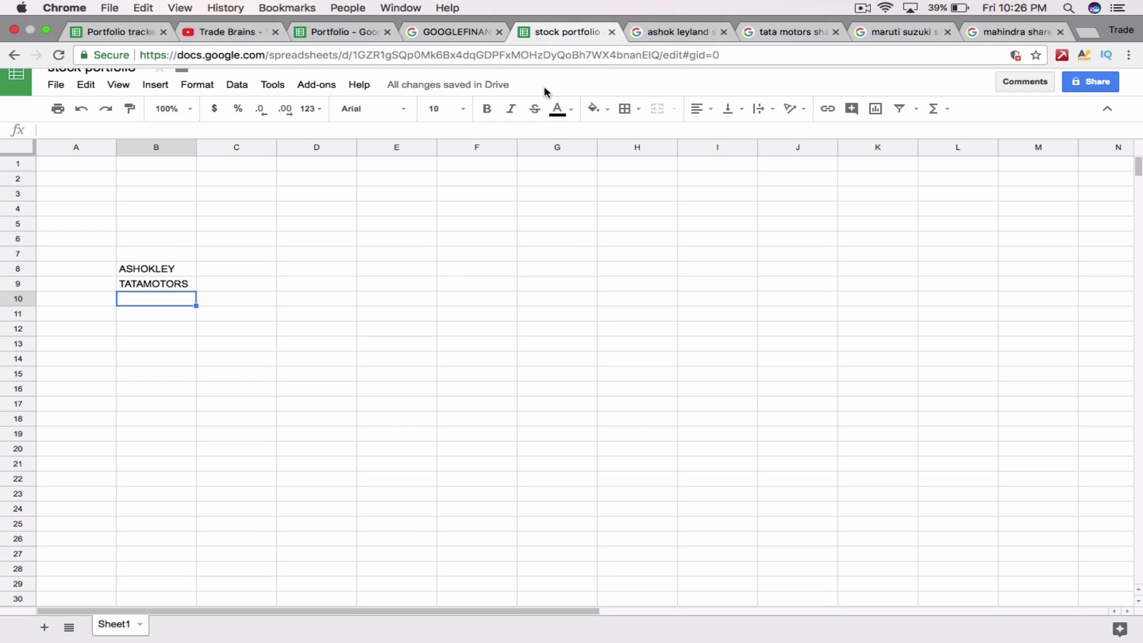
pyautogui.write('MARUTI')
pyautogui.press('Return')
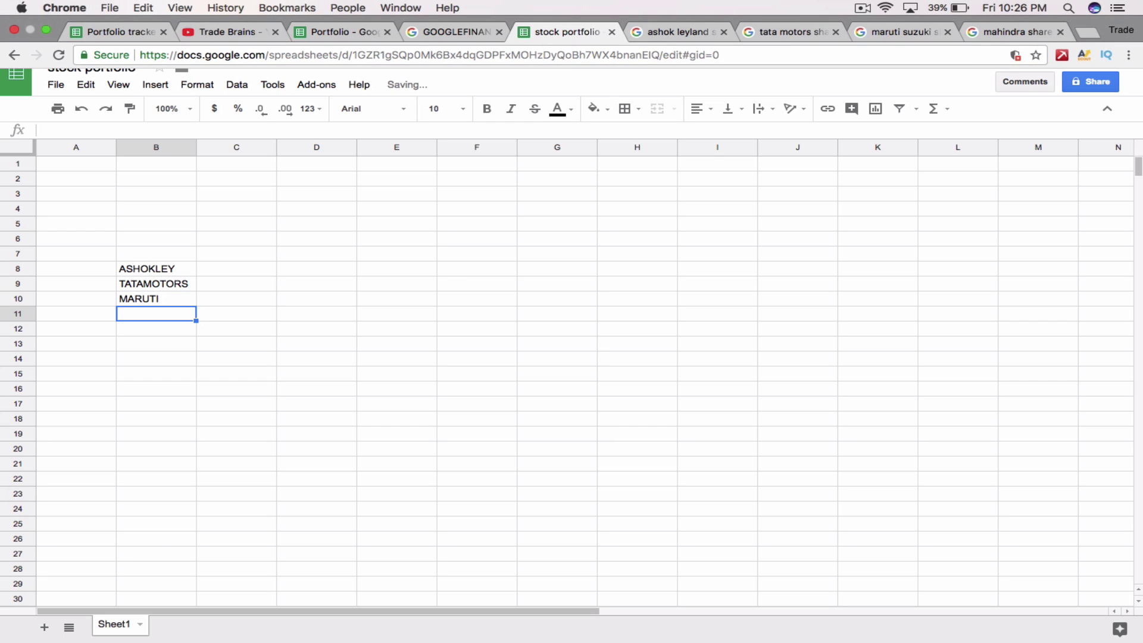
# Check Mahindra's NSE symbol in its search tab and enter M&M in cell B11 of the stock portfolio sheet
pyautogui.click(1012, 32)
pyautogui.doubleClick(181, 220)
pyautogui.click(566, 16)
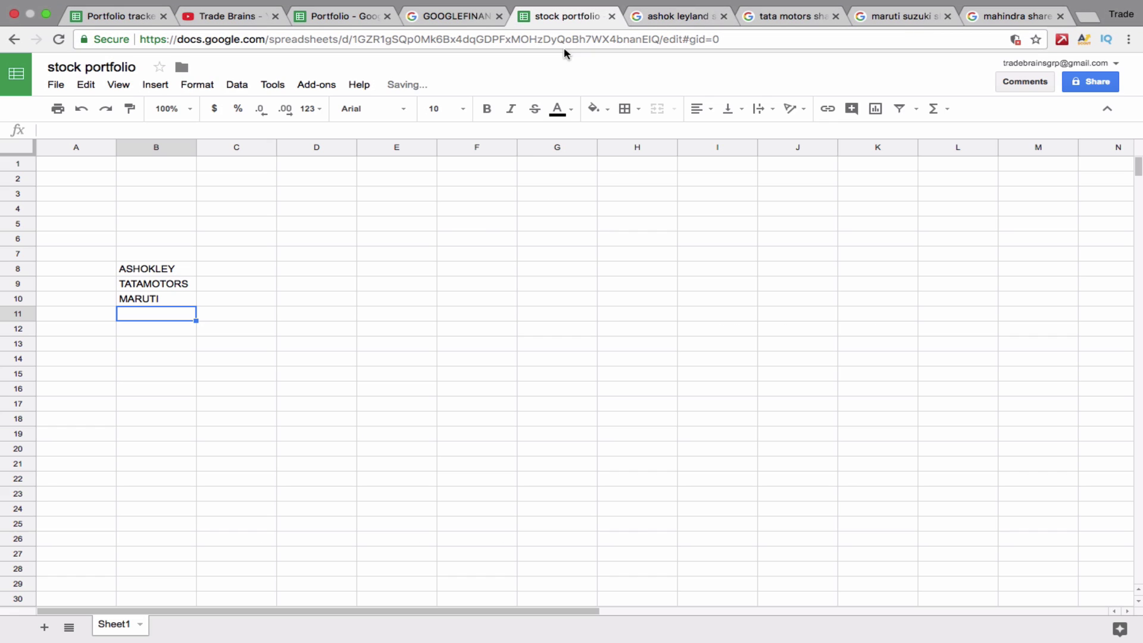
pyautogui.write('M')
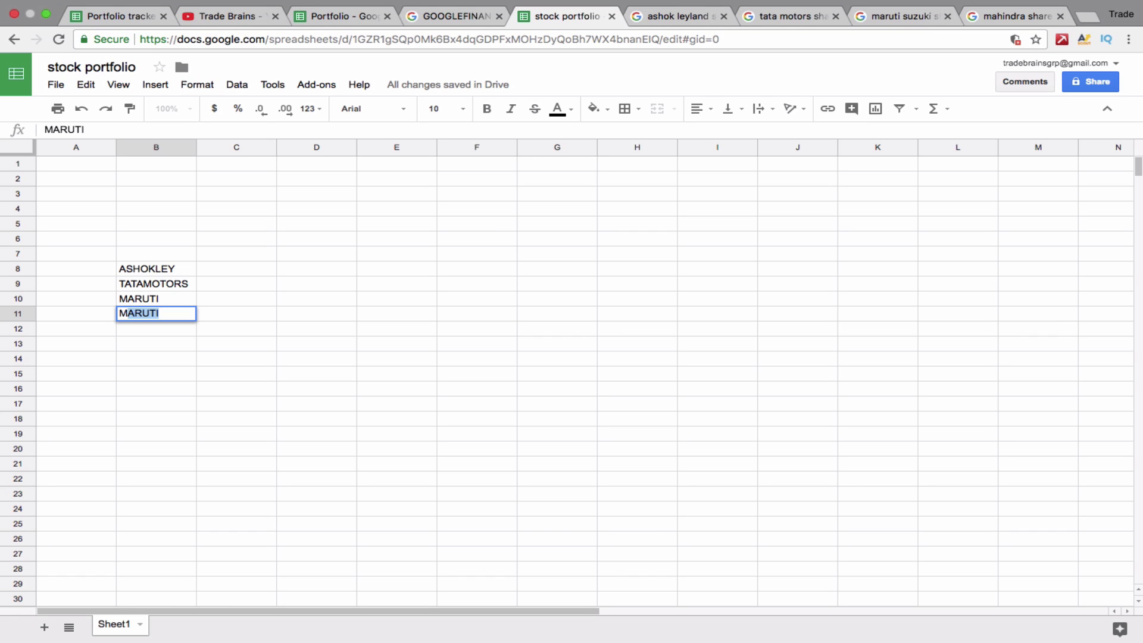
pyautogui.write('&M')
pyautogui.click(157, 271)
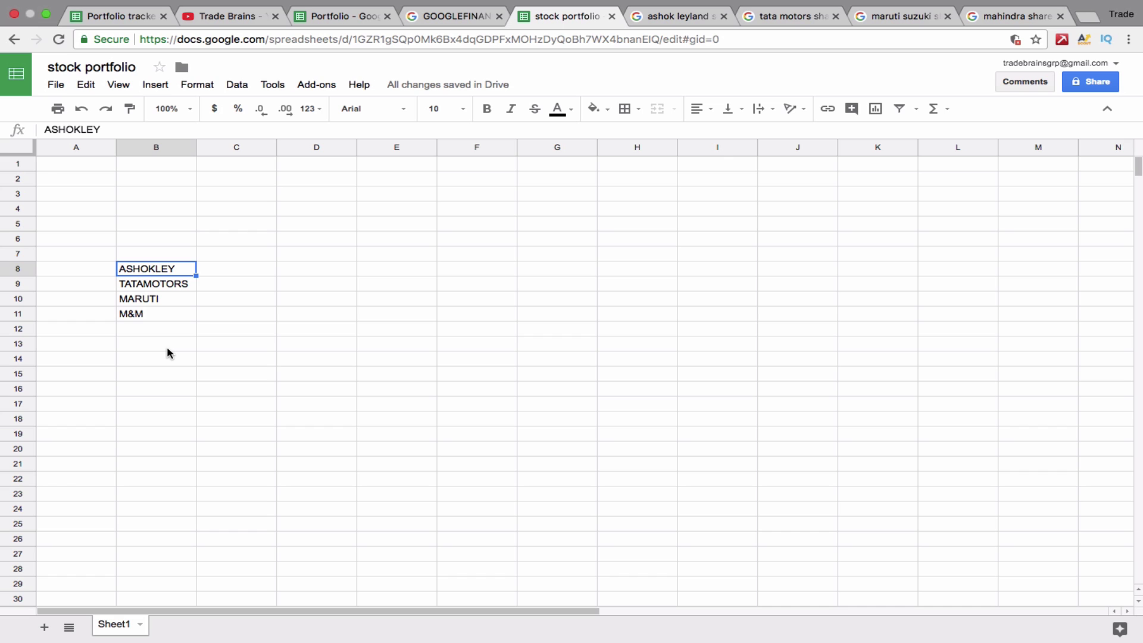
pyautogui.press('Down')
pyautogui.press('Down')
pyautogui.press('Down')
pyautogui.press('Down')
pyautogui.press('Down')
pyautogui.press('Down')
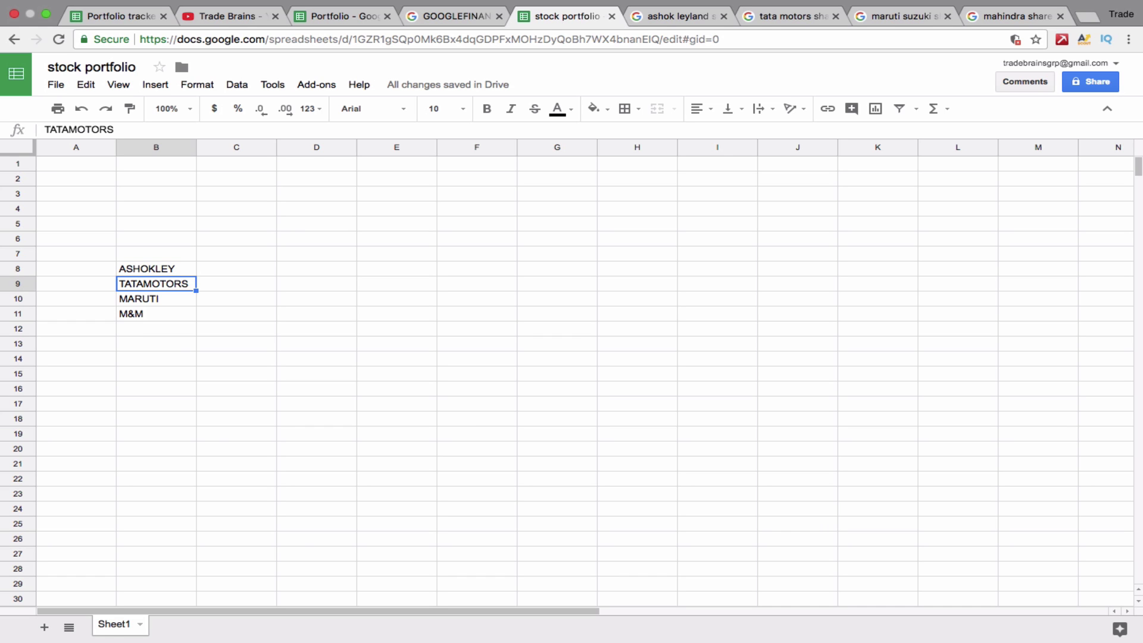
# Read the GOOGLEFINANCE help page, examining the function's syntax and its list of realtime and historical attributes
pyautogui.click(453, 16)
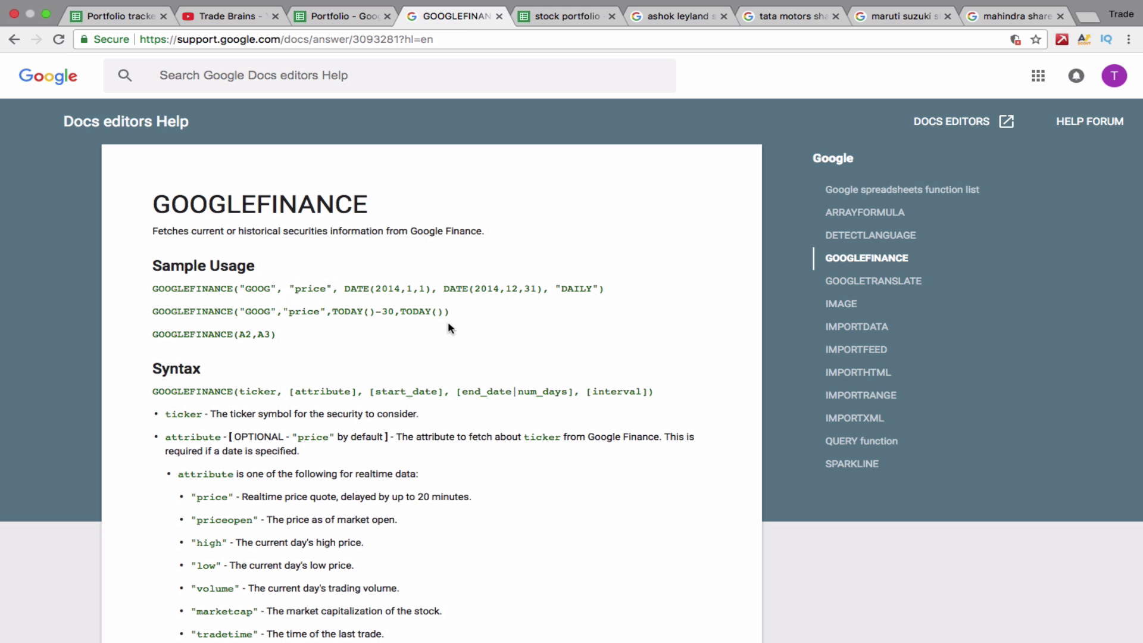
pyautogui.scroll(-4, 449, 327)
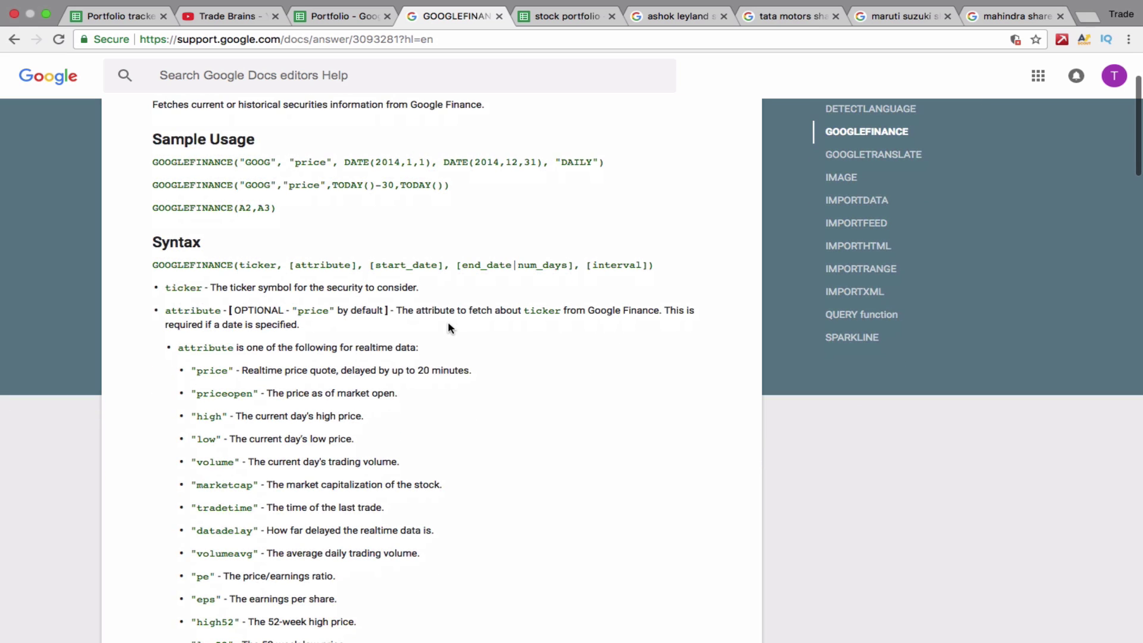
pyautogui.scroll(-3, 375, 227)
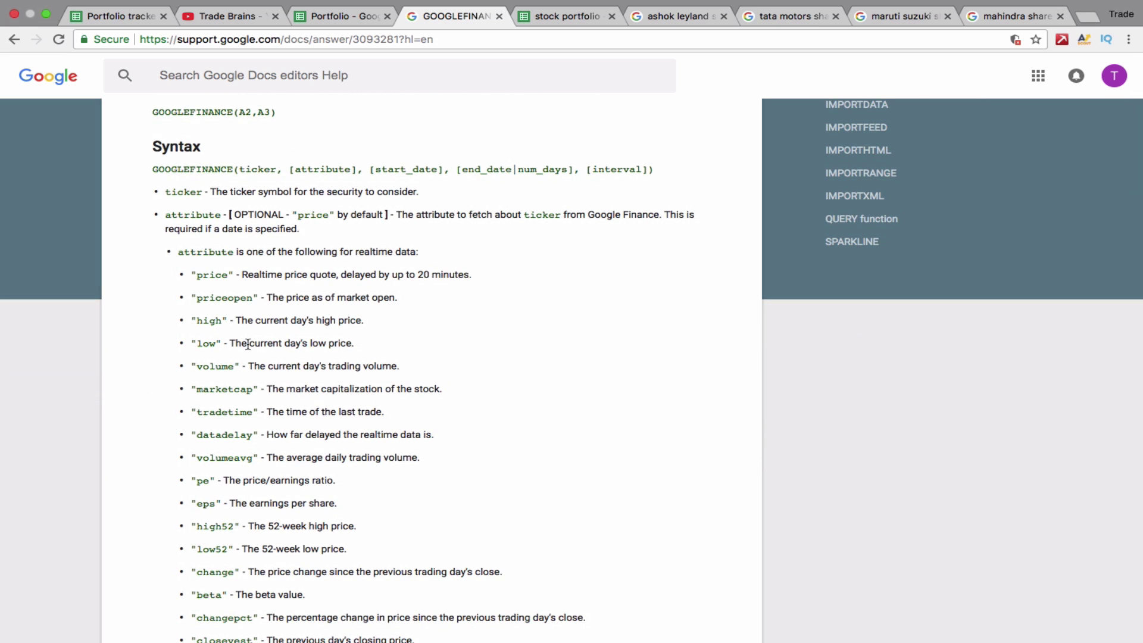
pyautogui.scroll(-4, 320, 317)
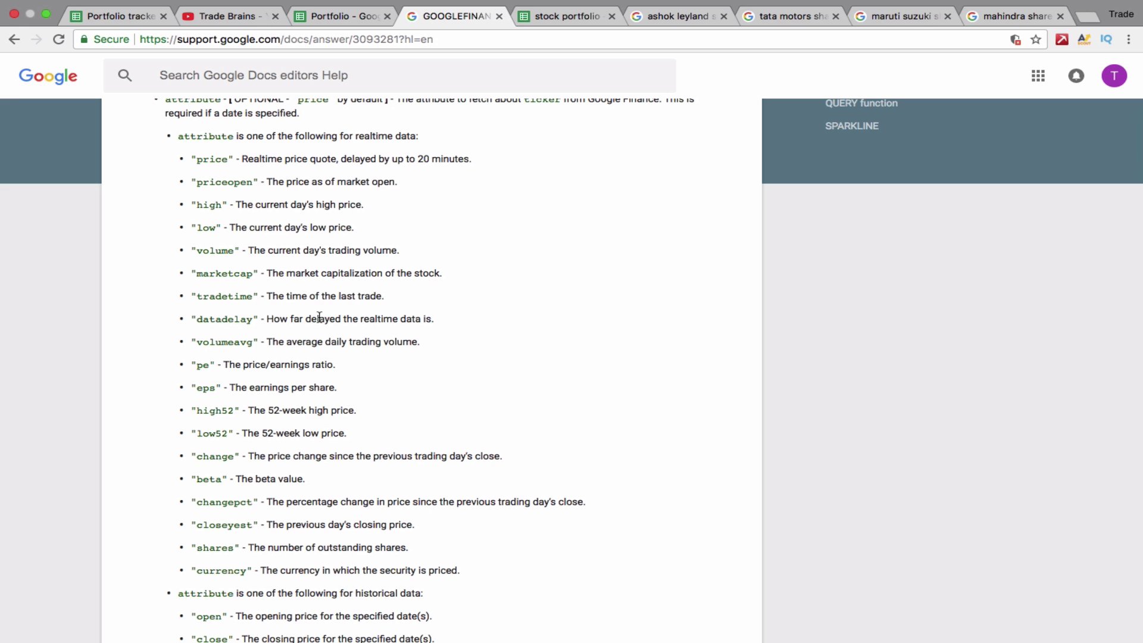
pyautogui.scroll(-4, 319, 317)
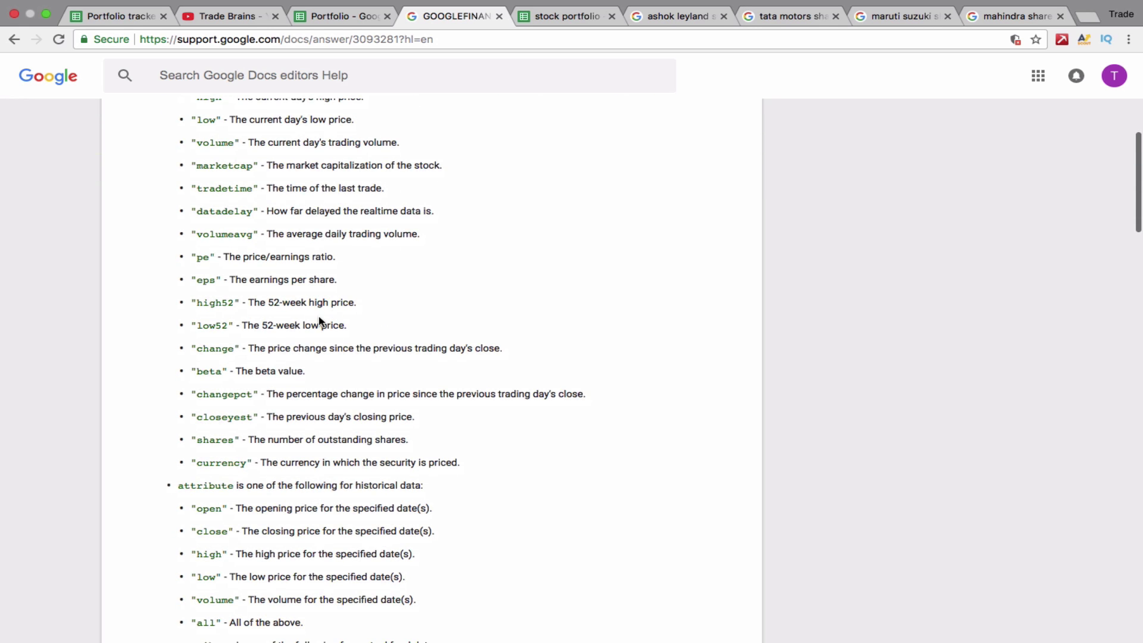
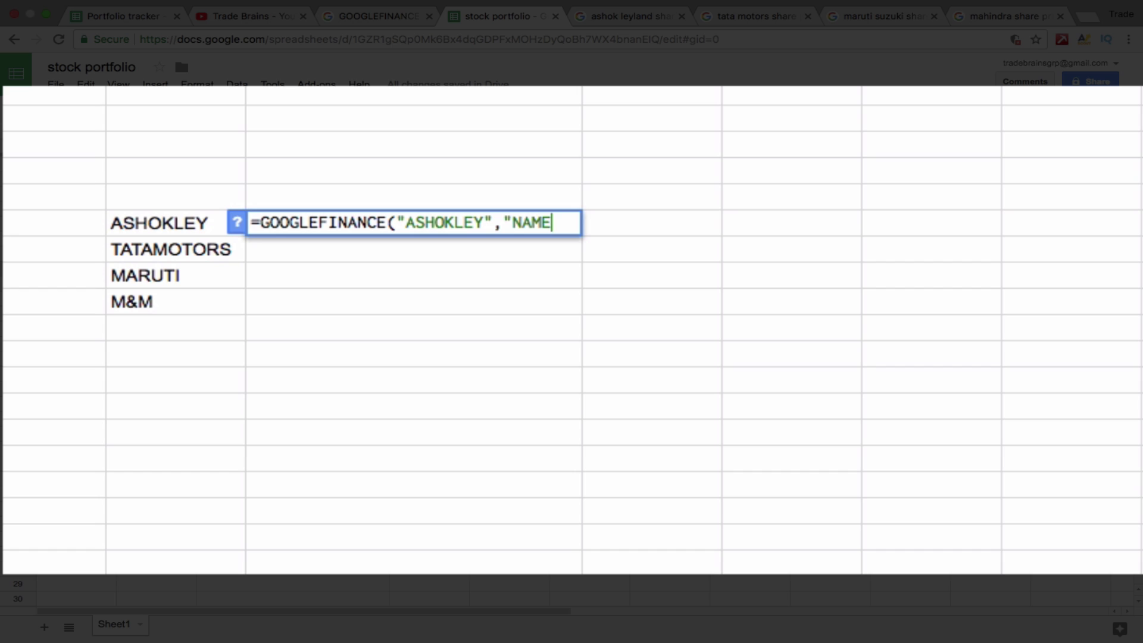
# Complete the formula =GOOGLEFINANCE("ASHOKLEY","NAME") in cell C8 to fetch the company name
pyautogui.write(')')
pyautogui.press('Return')
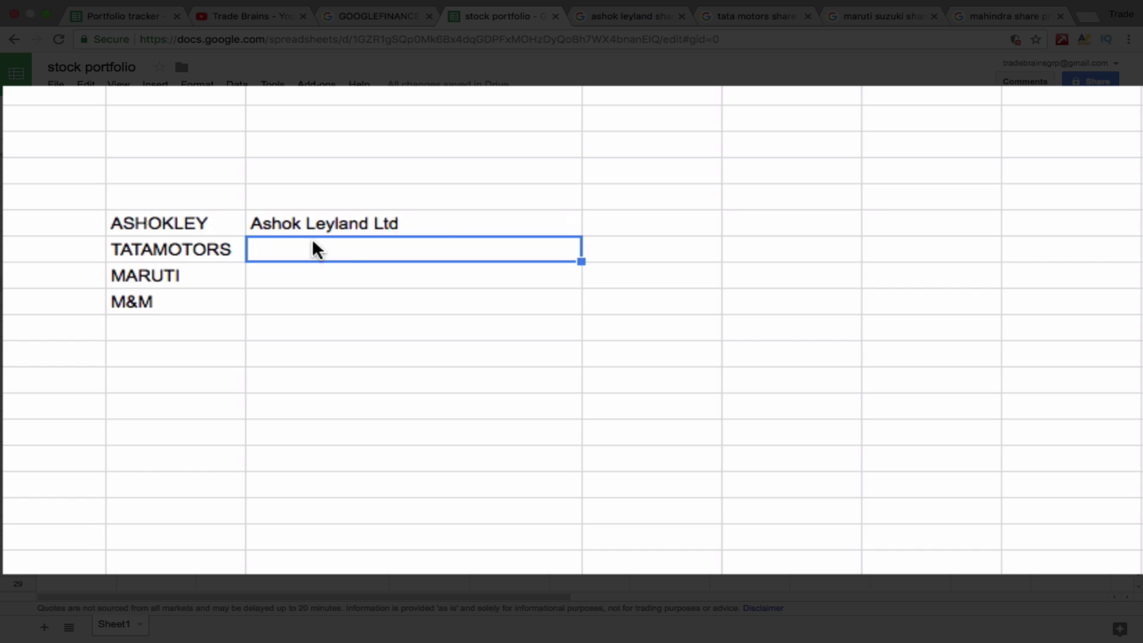
# Add the column headers SYMBOL in B7 and NAME in C7 above the stock entries
pyautogui.click(395, 196)
pyautogui.press('Left')
pyautogui.write('S')
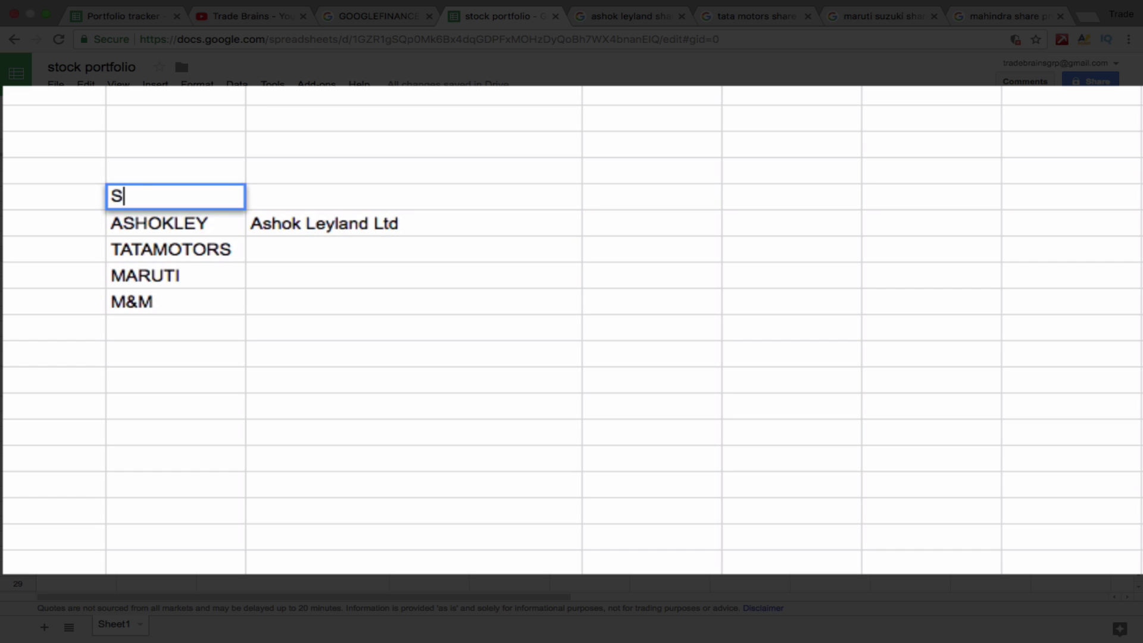
pyautogui.write('YMBOL')
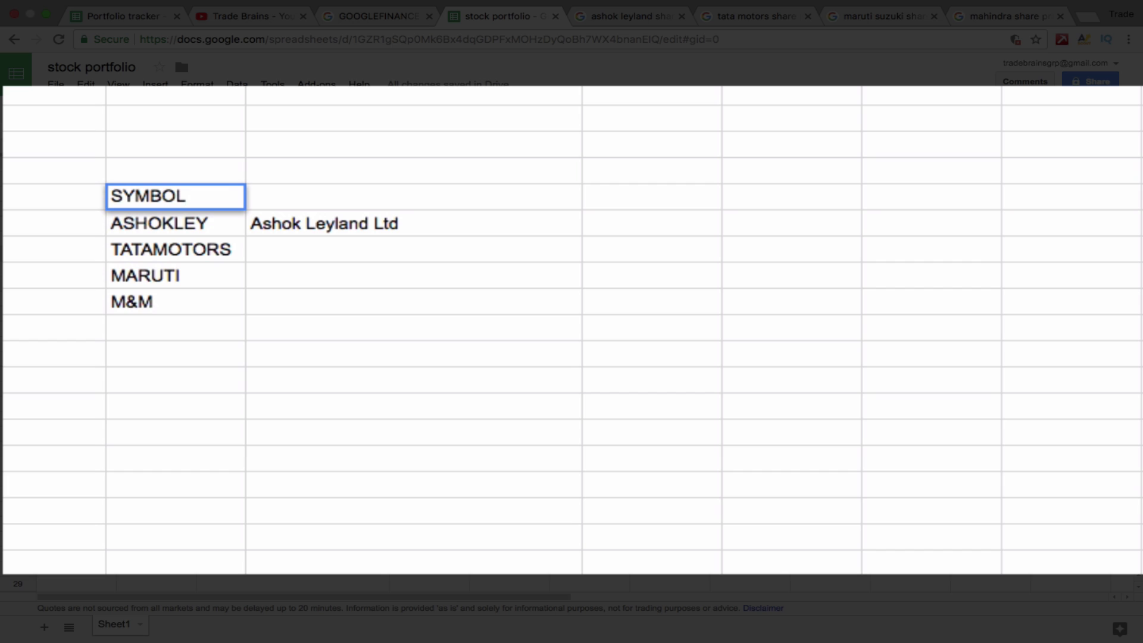
pyautogui.press('Tab')
pyautogui.write('NAME')
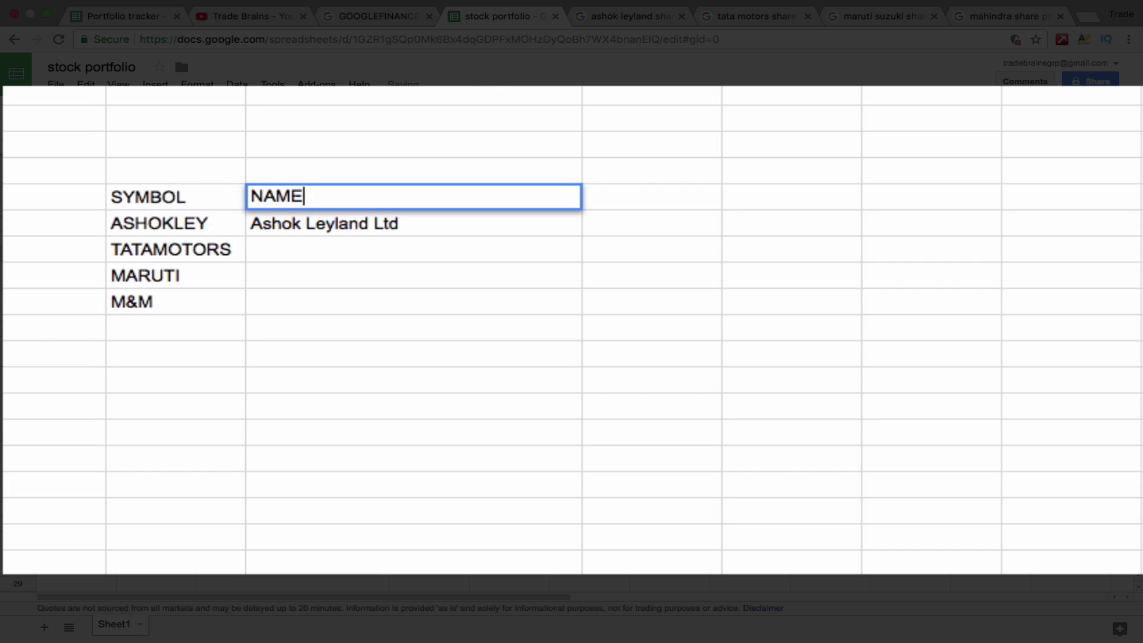
pyautogui.press('Return')
# Make the SYMBOL and NAME headers bold
pyautogui.press('Left')
pyautogui.hotkey('ctrl', 'b')
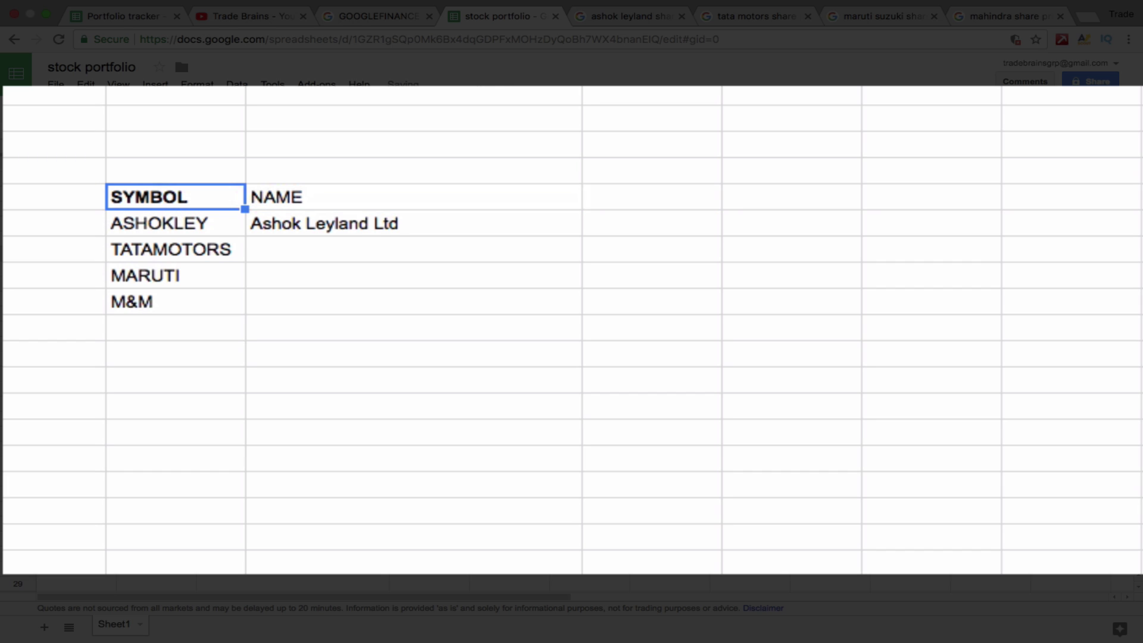
pyautogui.press('Right')
pyautogui.hotkey('ctrl', 'b')
# Enter =GOOGLEFINANCE(B9,"NAME") in cell C9 using a reference to the Tata Motors symbol, and fill the formula down through C11
pyautogui.press('Down')
pyautogui.press('Down')
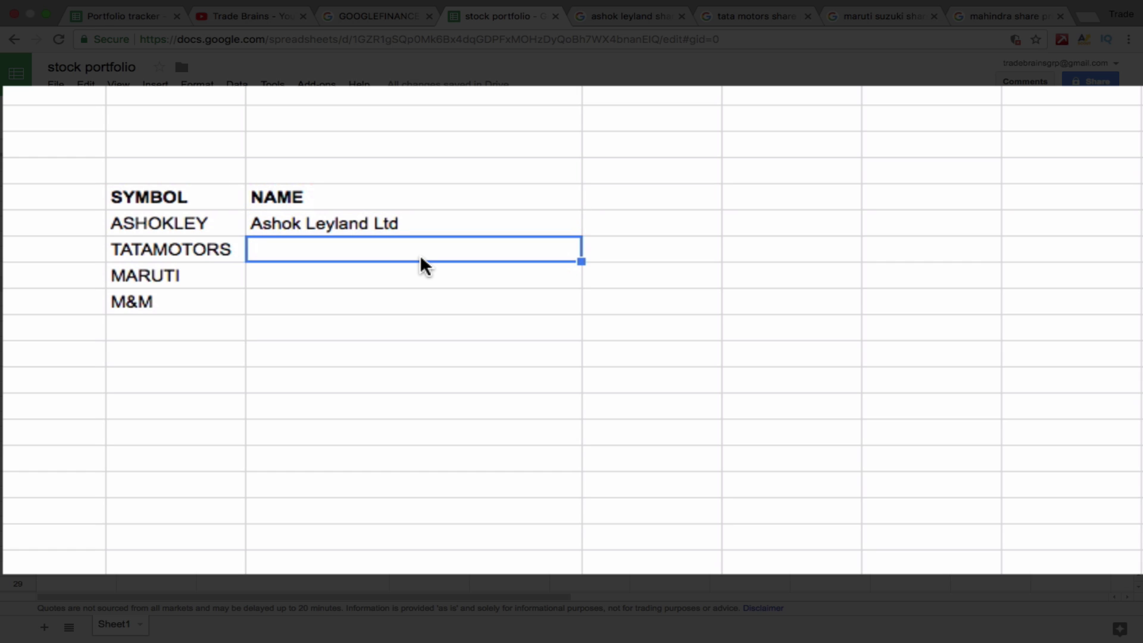
pyautogui.write('=GOO')
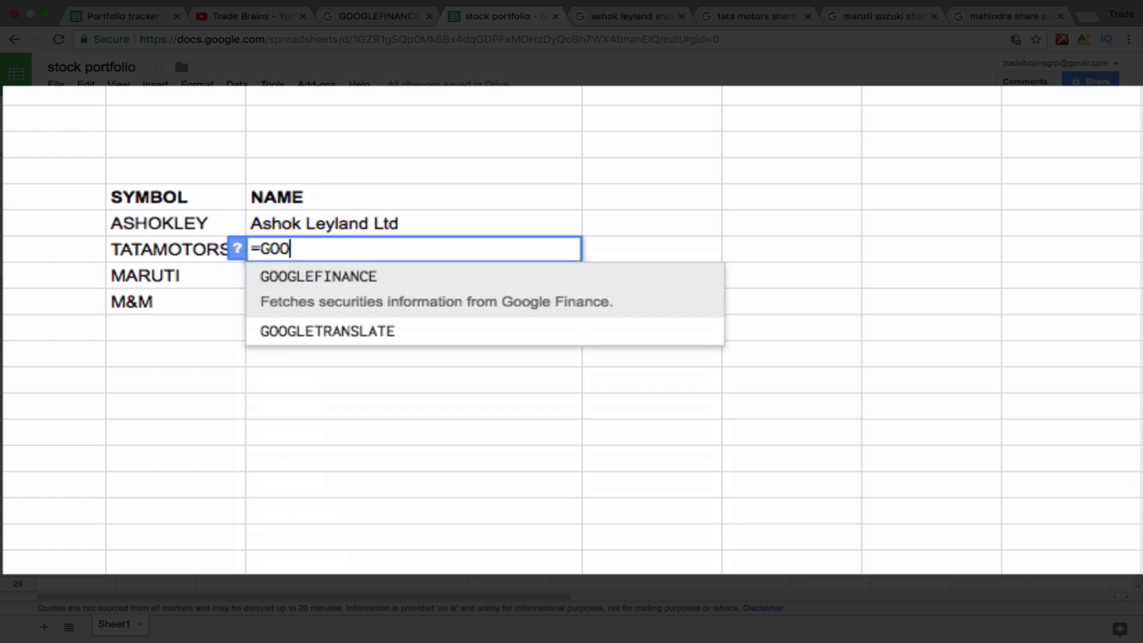
pyautogui.press('Tab')
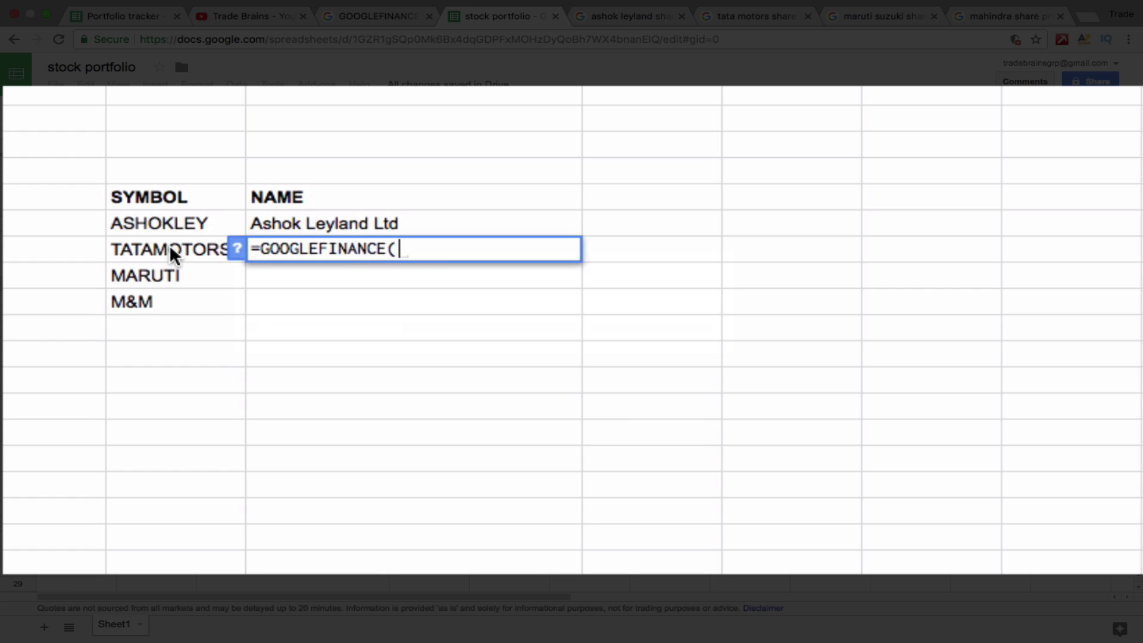
pyautogui.click(171, 248)
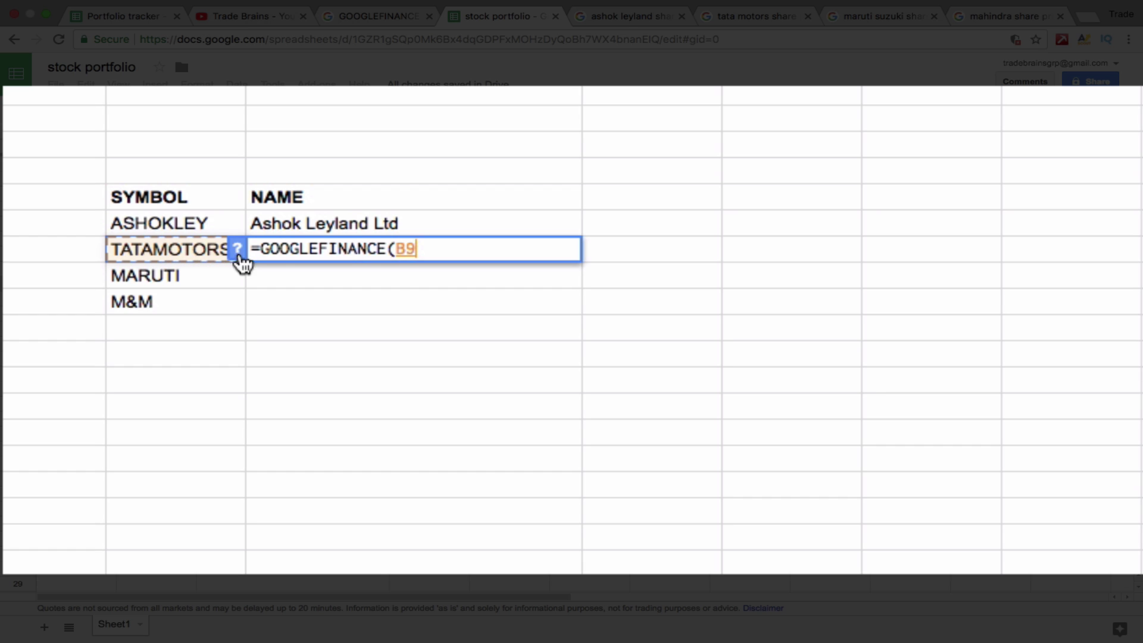
pyautogui.write(', ')
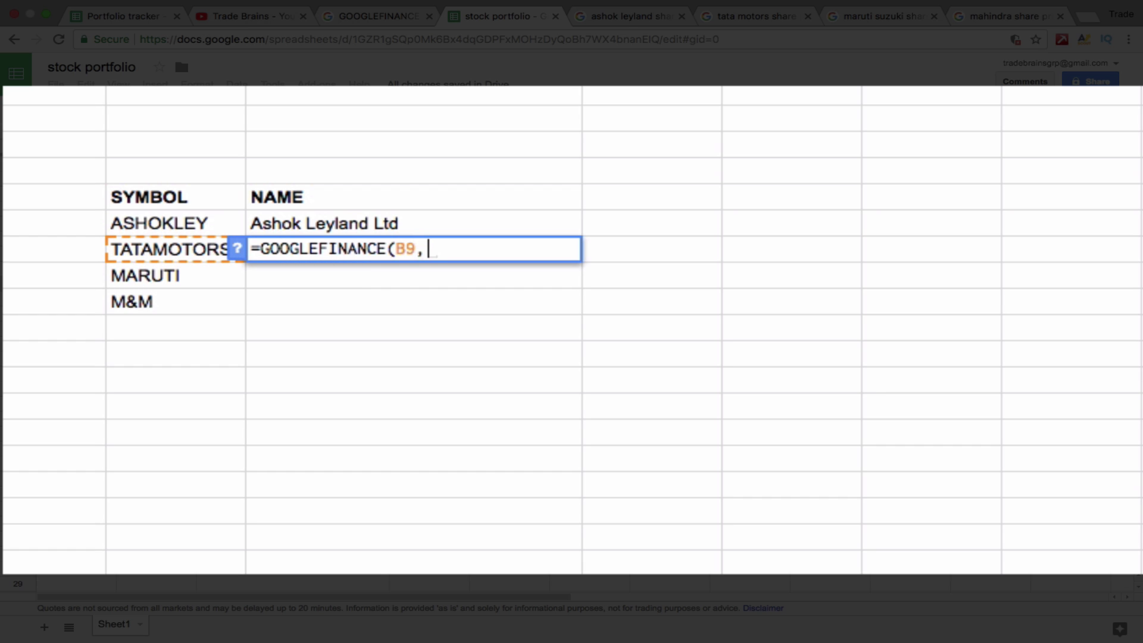
pyautogui.write('"NAME')
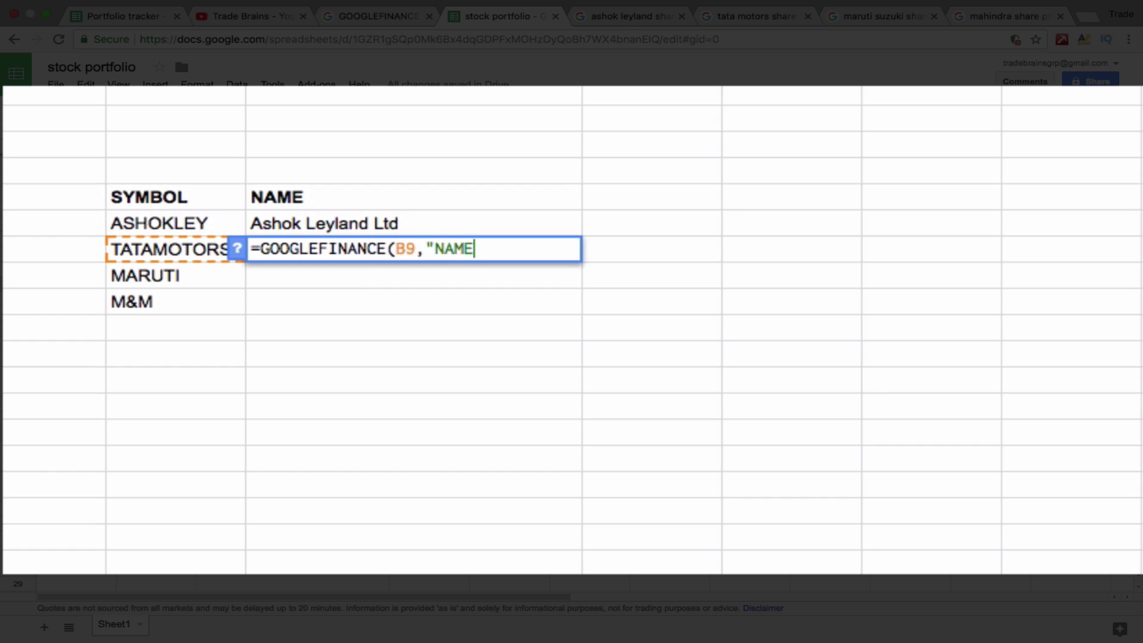
pyautogui.write('")')
pyautogui.press('Return')
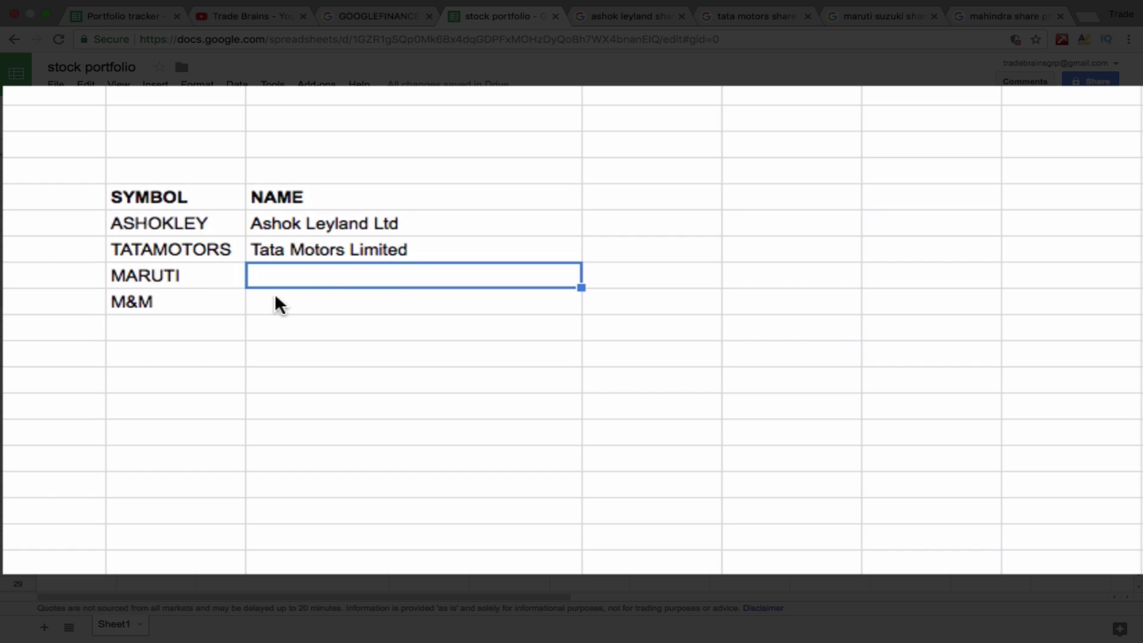
pyautogui.click(368, 247)
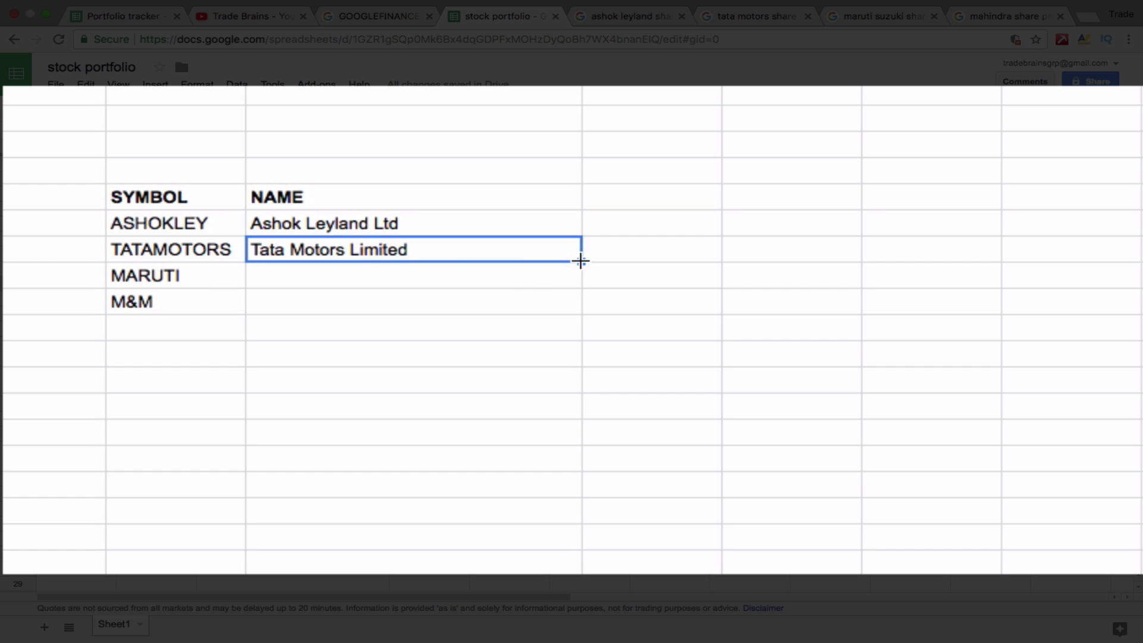
pyautogui.moveTo(580, 261); pyautogui.dragTo(580, 301)
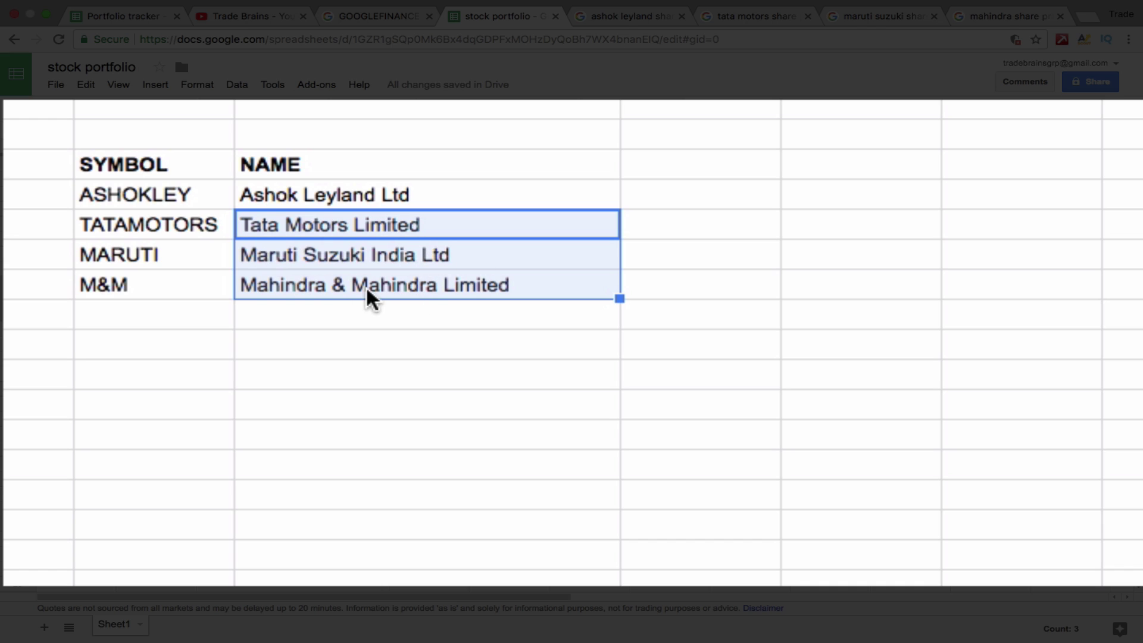
# Add the column header CURRENT PRICE in cell D7 and make it bold
pyautogui.click(697, 164)
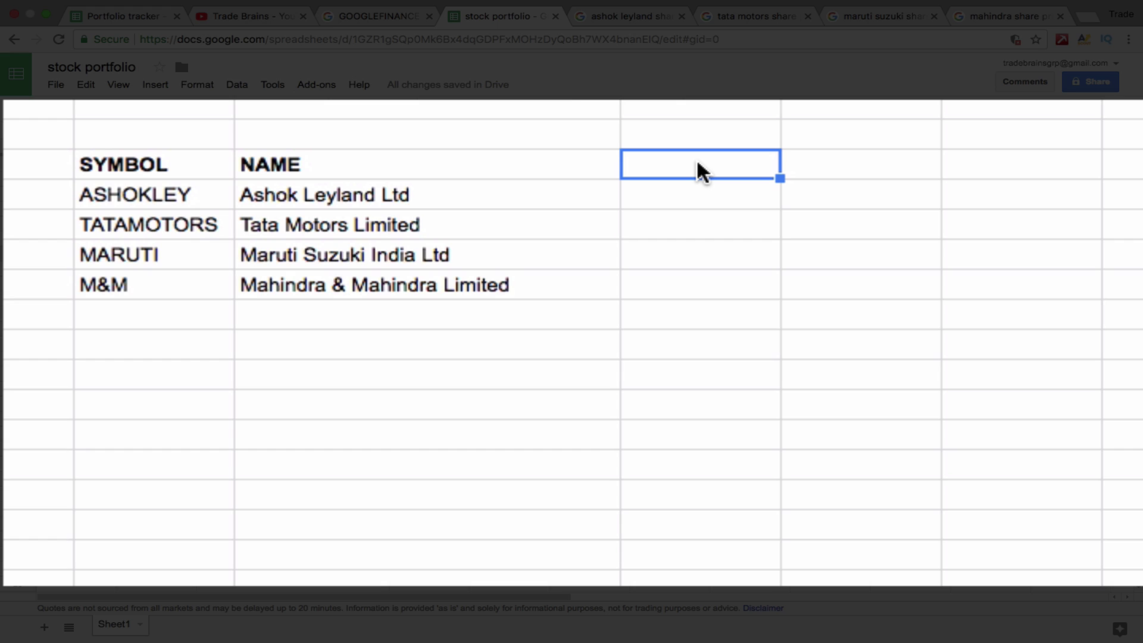
pyautogui.write('U')
pyautogui.press('BackSpace')
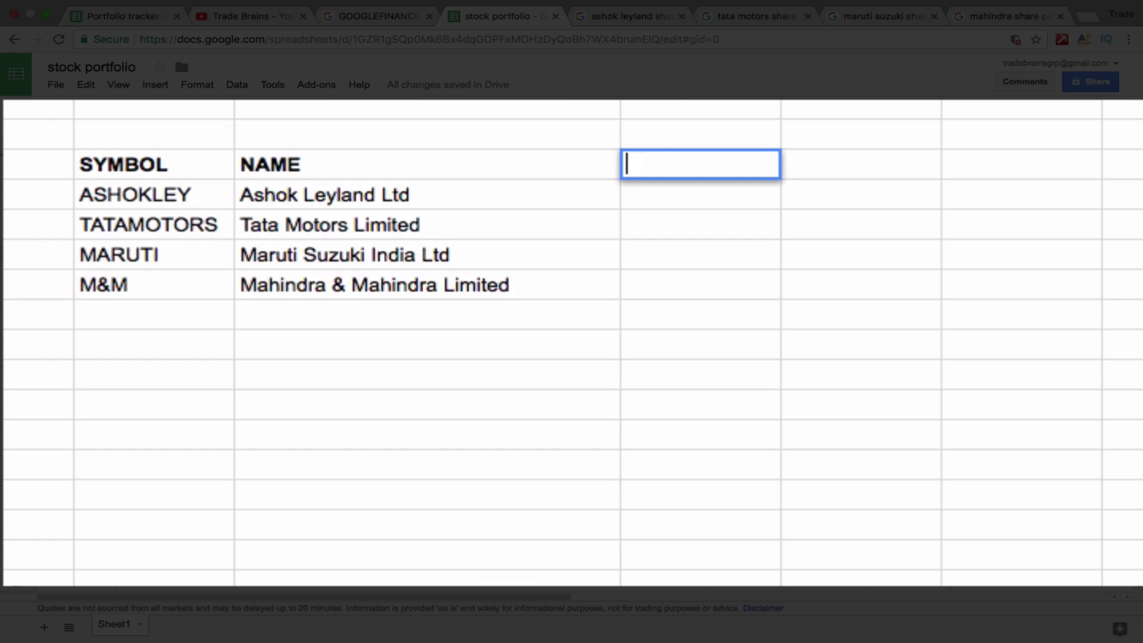
pyautogui.write('CURRENT PRIC')
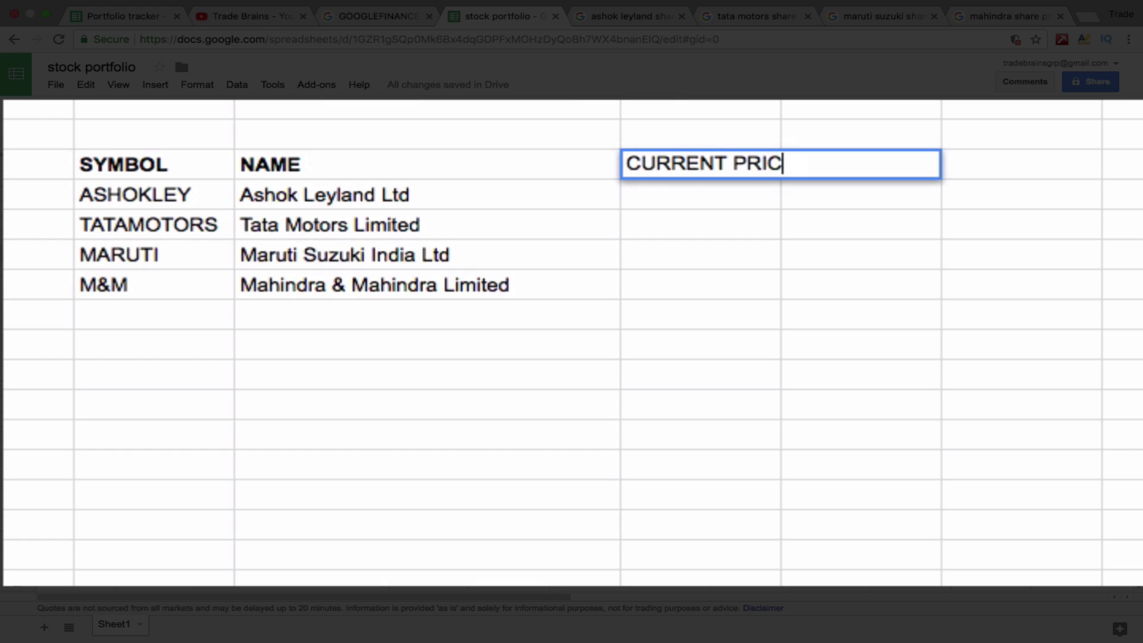
pyautogui.write('E')
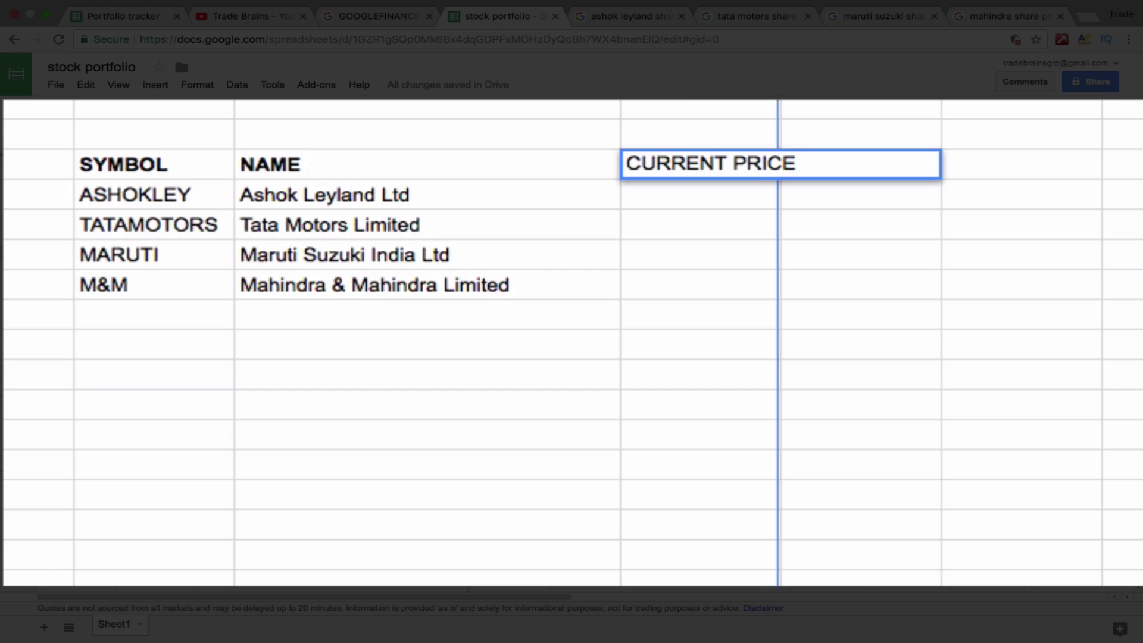
pyautogui.click(725, 195)
pyautogui.click(726, 168)
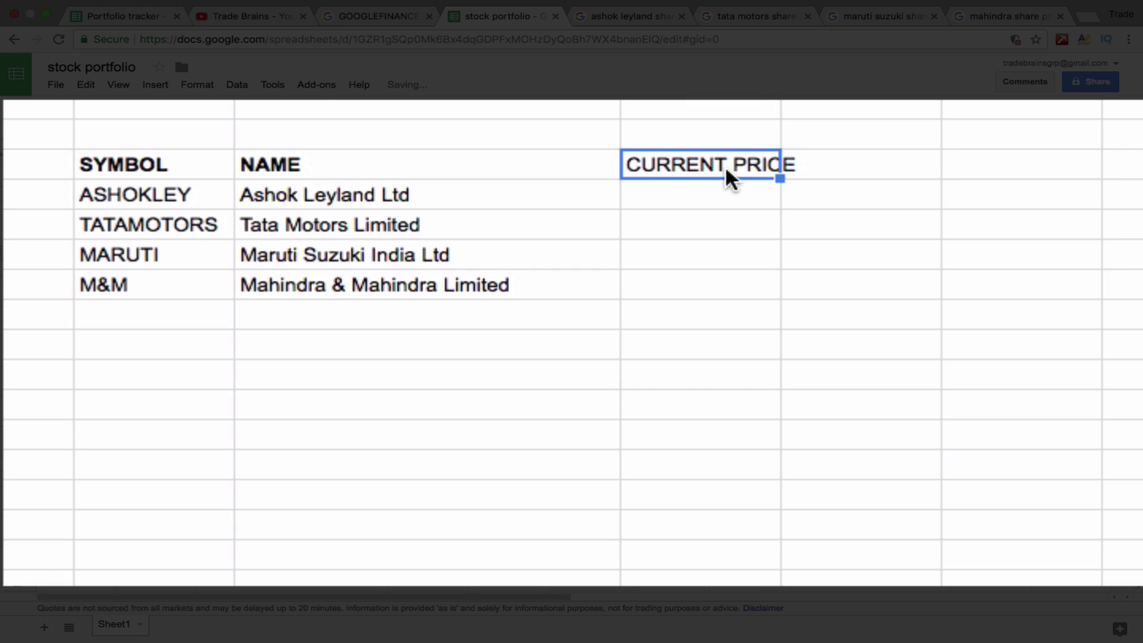
pyautogui.press('super+b')
# Enter =GOOGLEFINANCE(B8,"PRICE") in cell D8 to fetch Ashok Leyland's current price, referencing its symbol cell
pyautogui.click(727, 203)
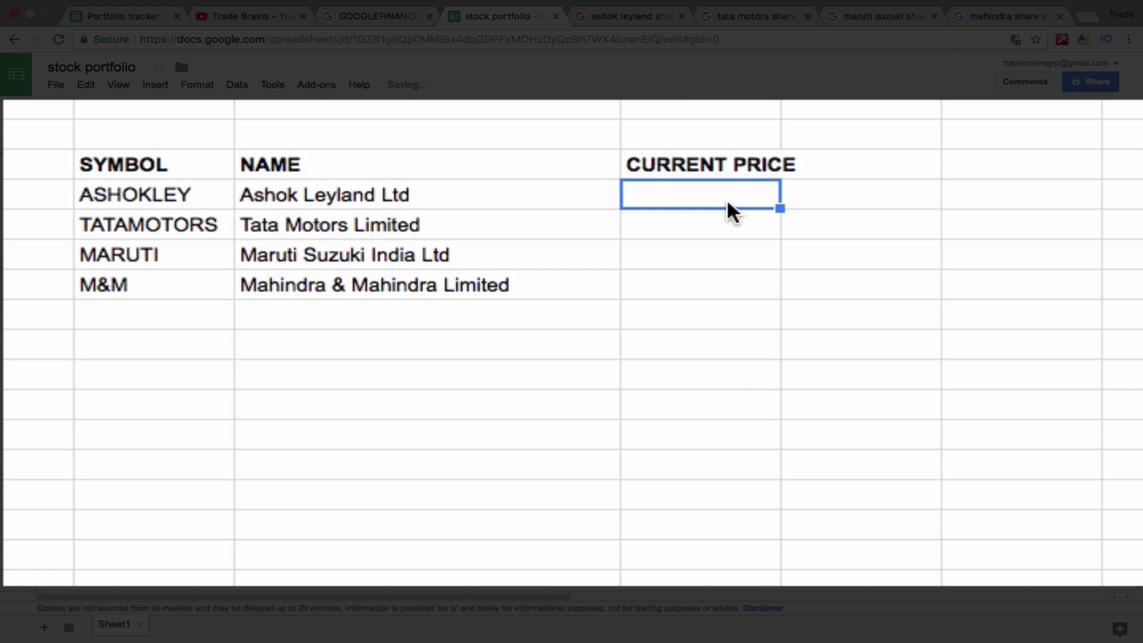
pyautogui.write('=GOO')
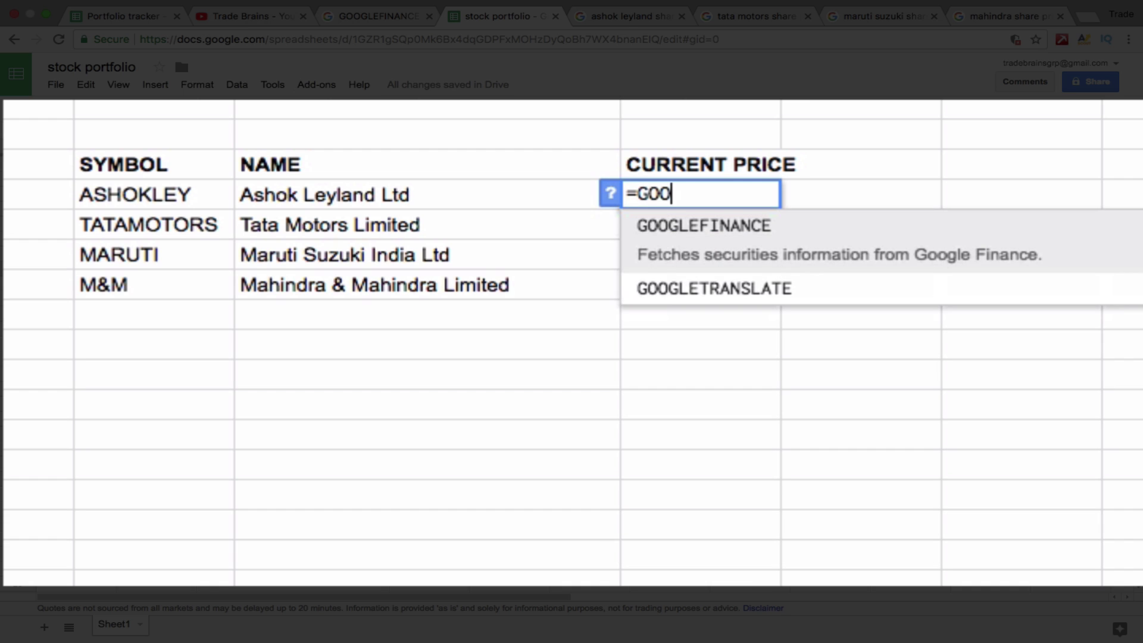
pyautogui.press('Tab')
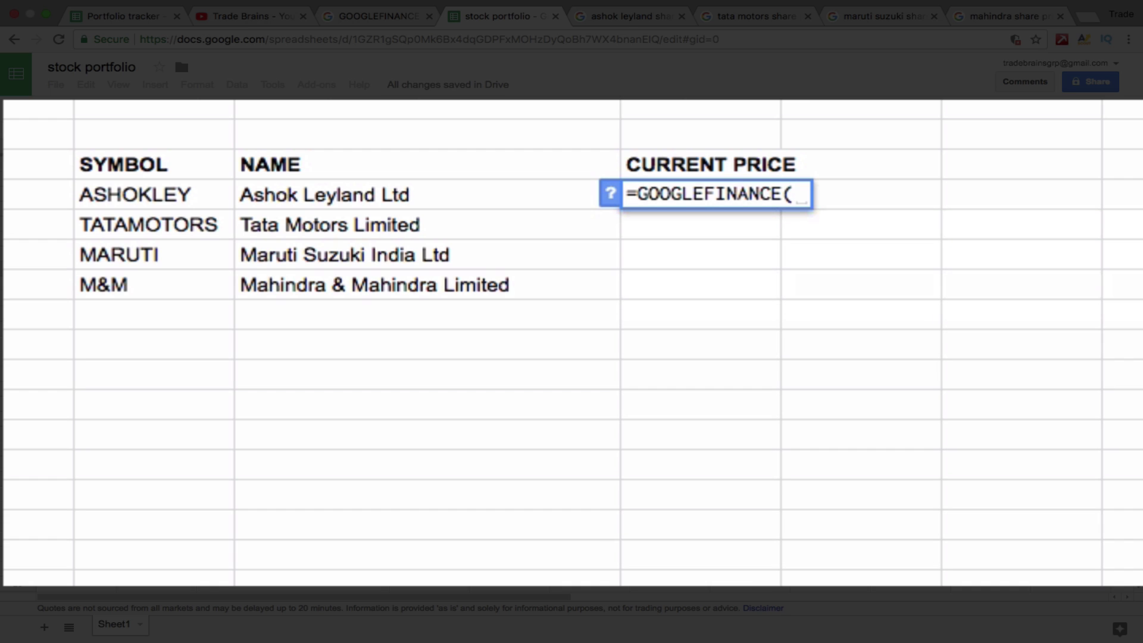
pyautogui.click(172, 195)
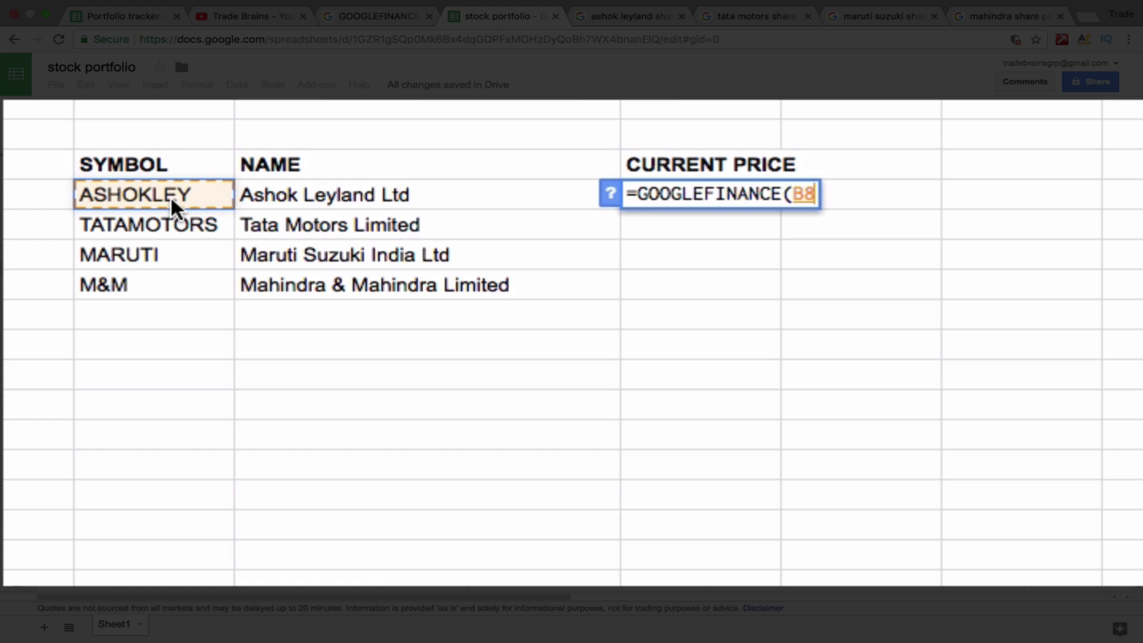
pyautogui.write(',"')
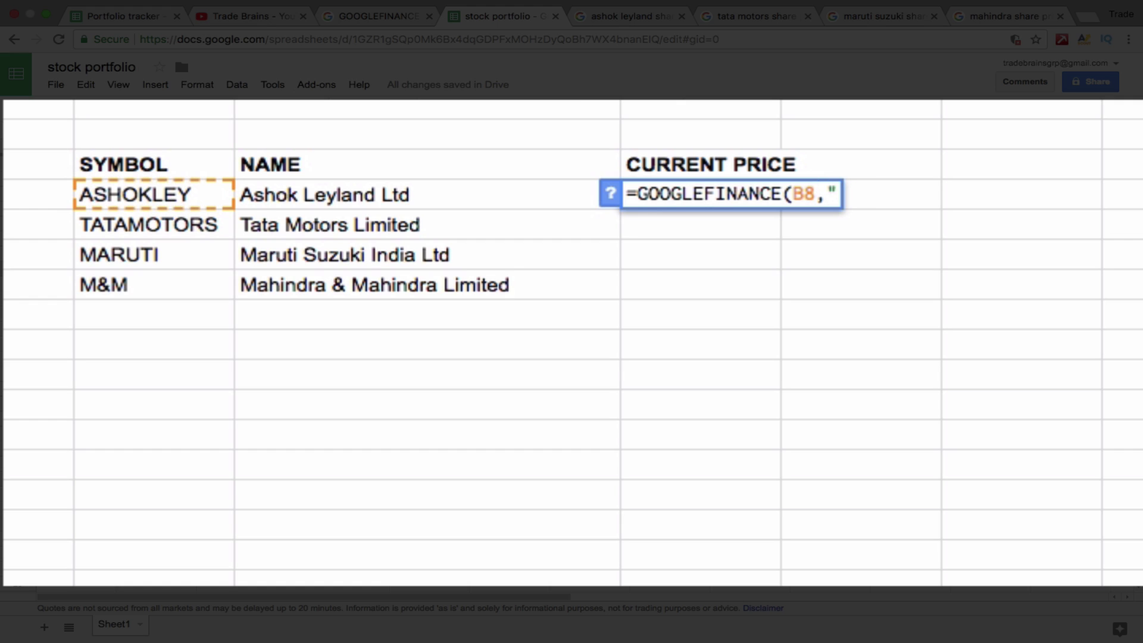
pyautogui.write('PRICE')
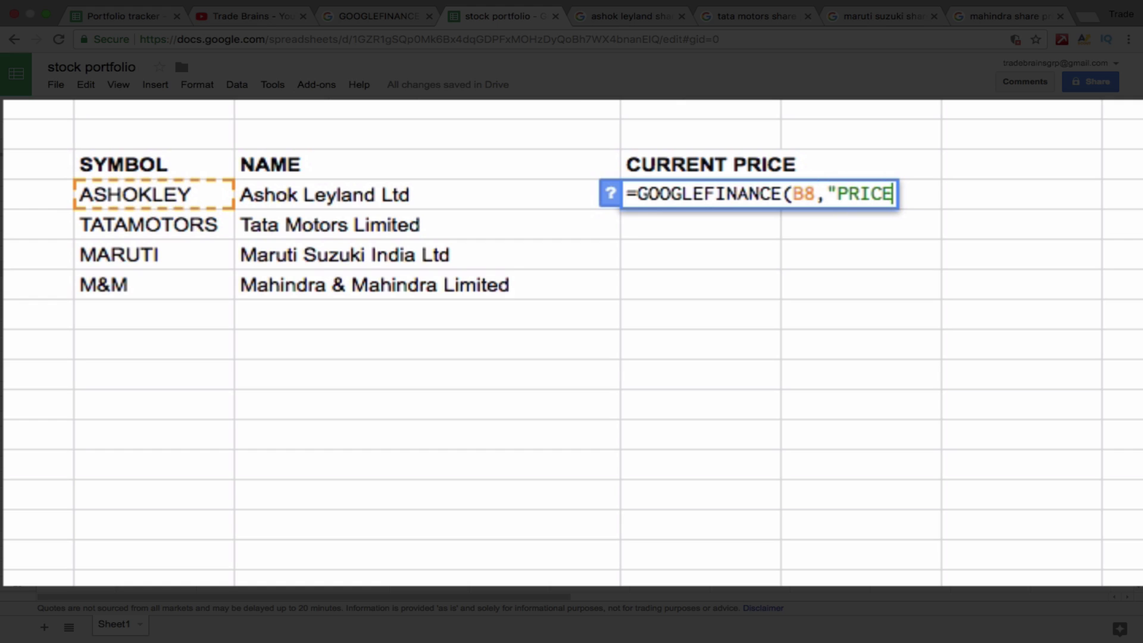
pyautogui.write('")')
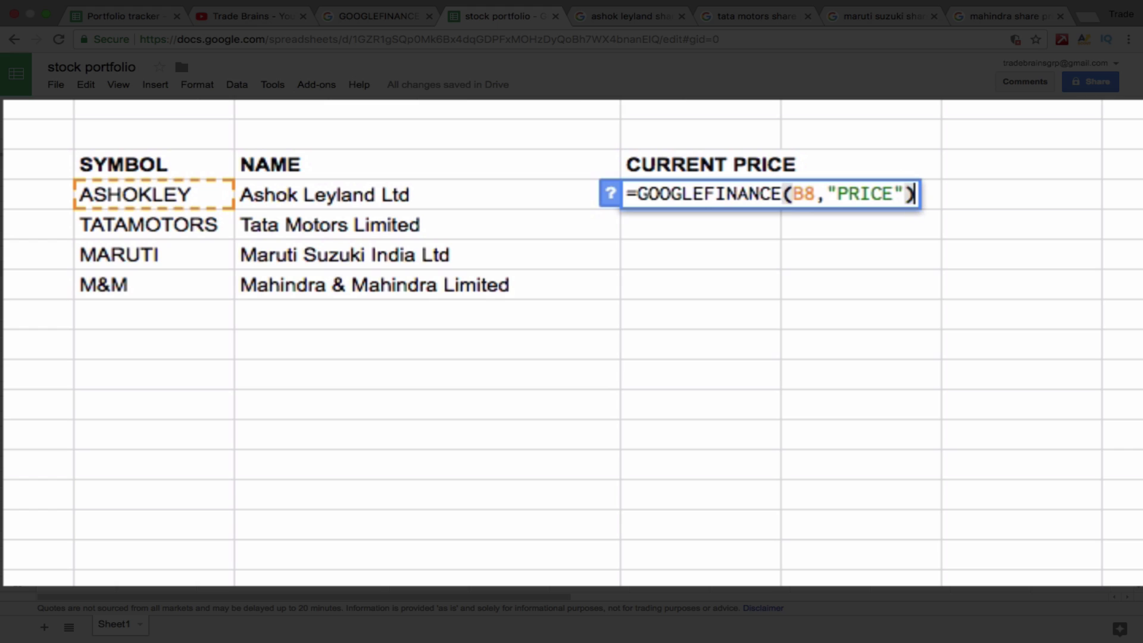
pyautogui.press('Return')
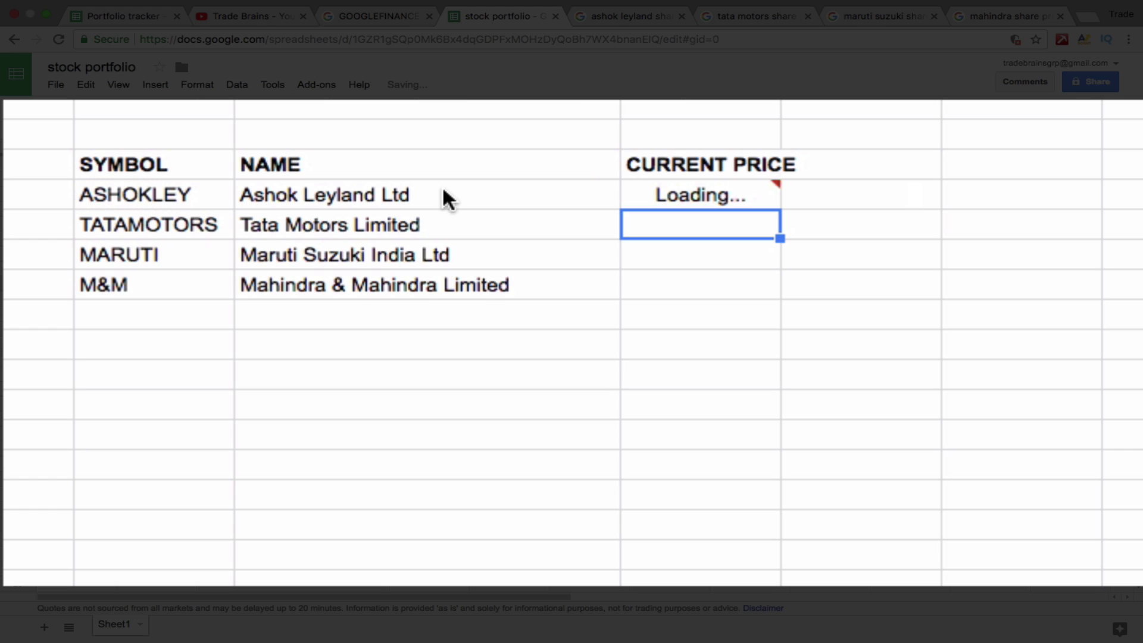
pyautogui.click(686, 194)
pyautogui.click(700, 345)
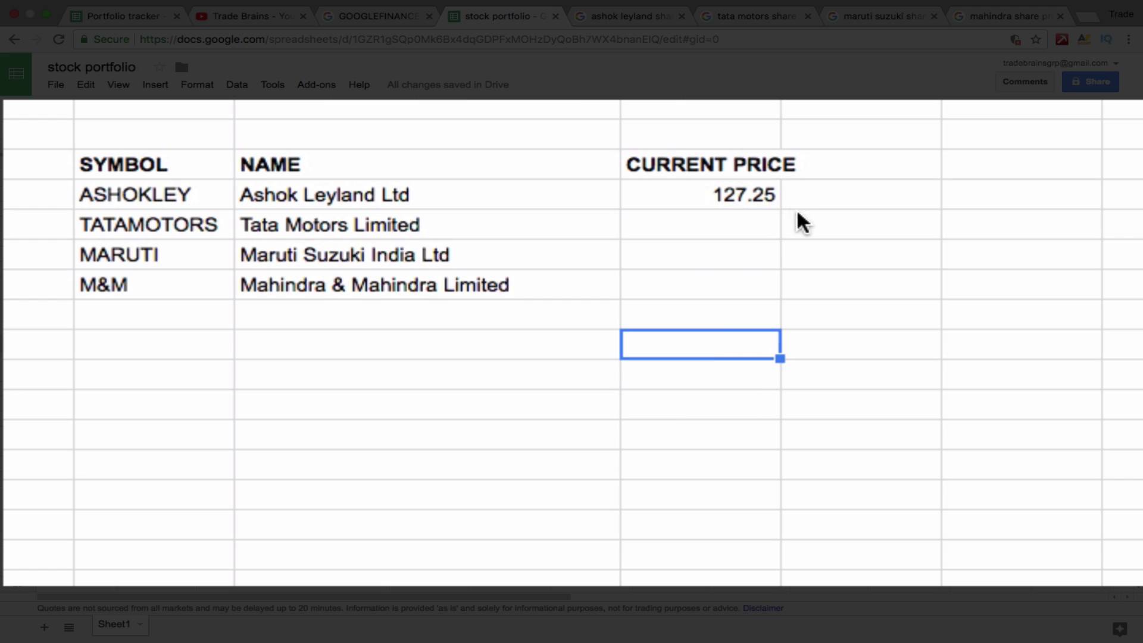
# Enter =GOOGLEFINANCE(B9,"PRICE") in cell D9 to fetch the Tata Motors current price
pyautogui.click(751, 202)
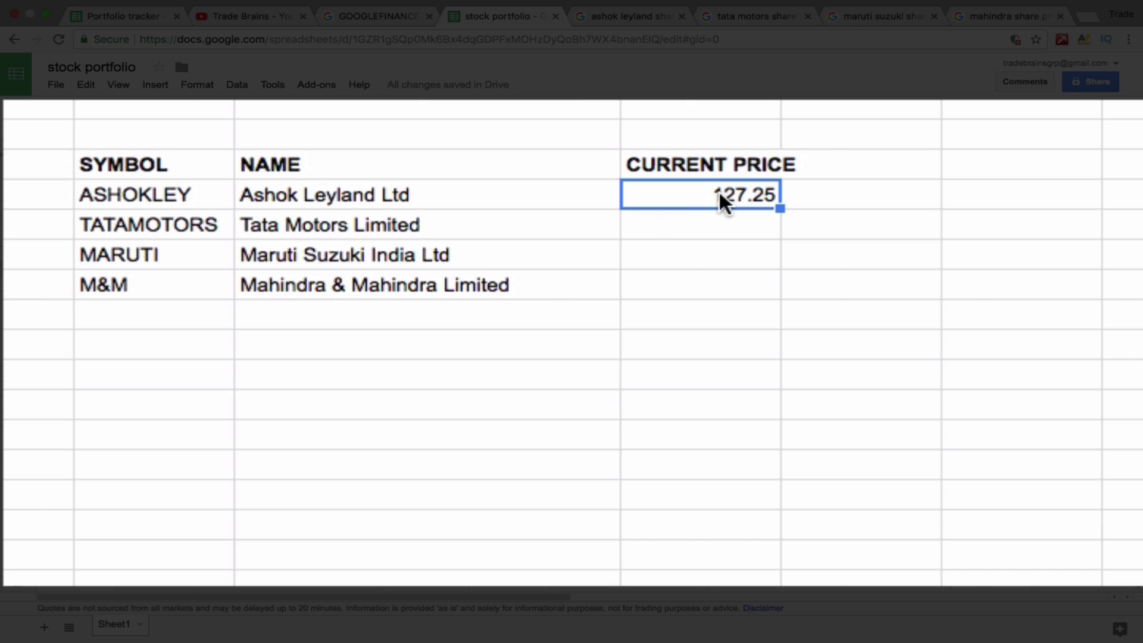
pyautogui.press('Down')
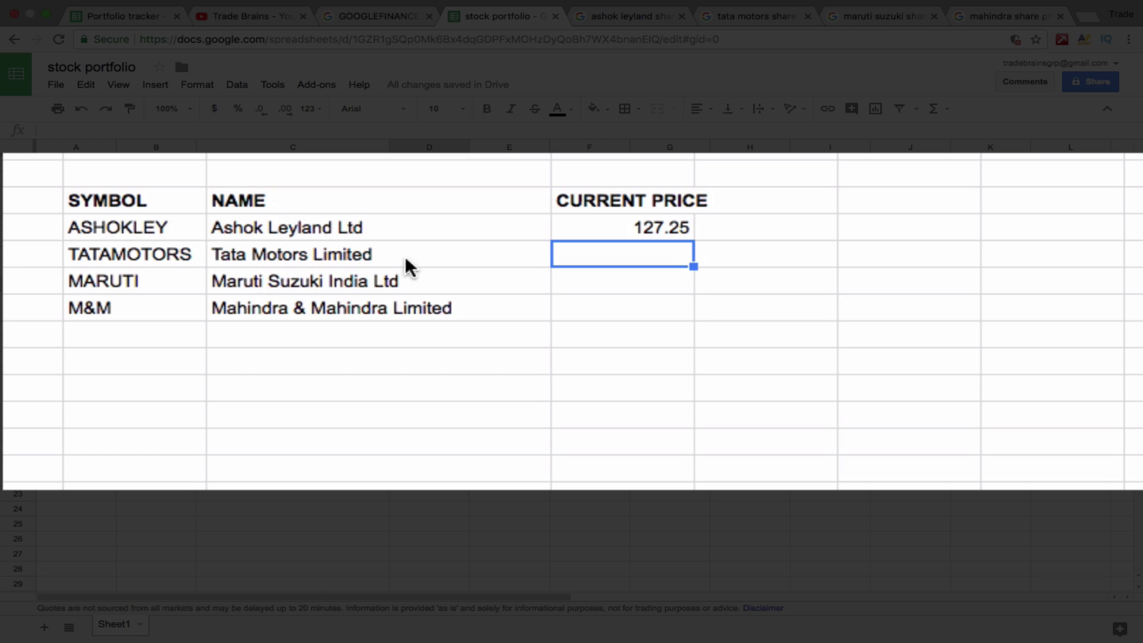
pyautogui.write('=GOO')
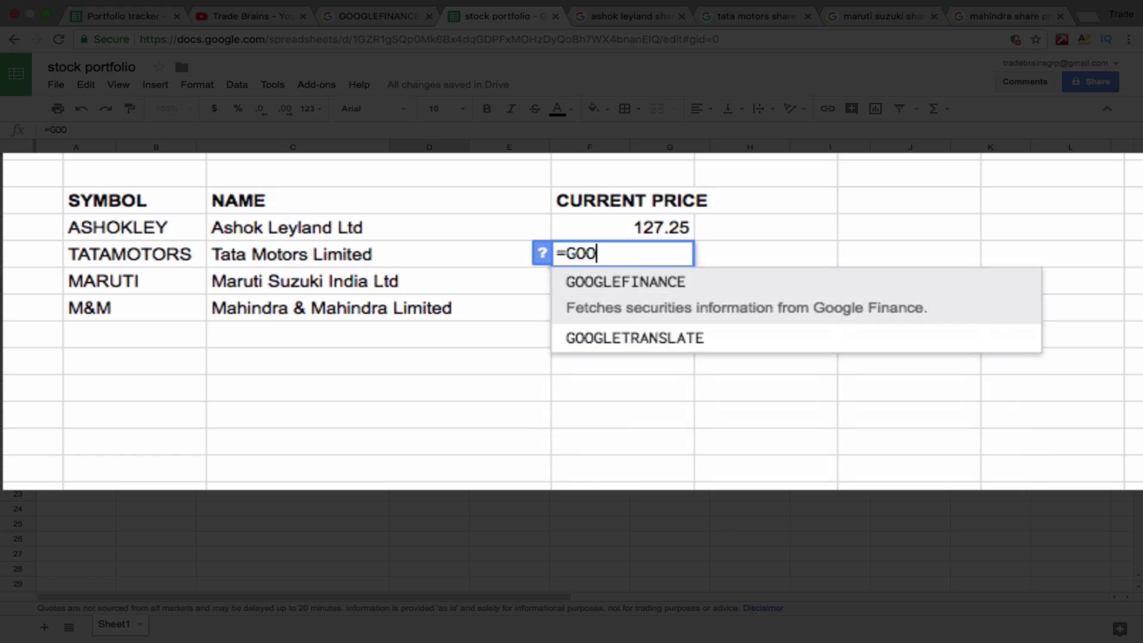
pyautogui.press('Tab')
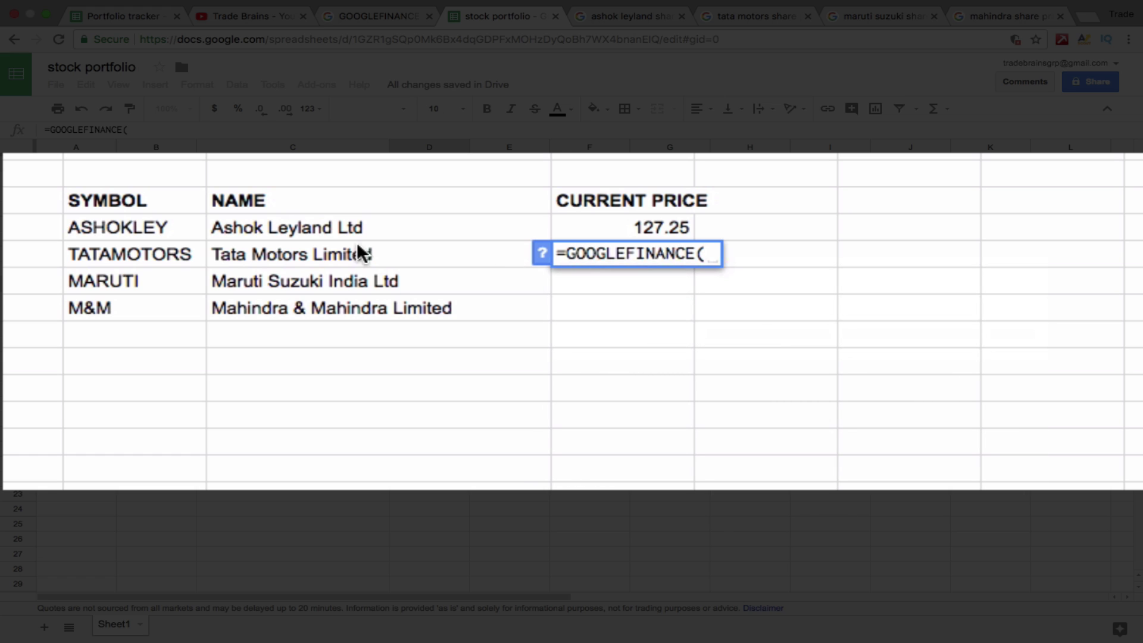
pyautogui.click(117, 254)
pyautogui.write(',')
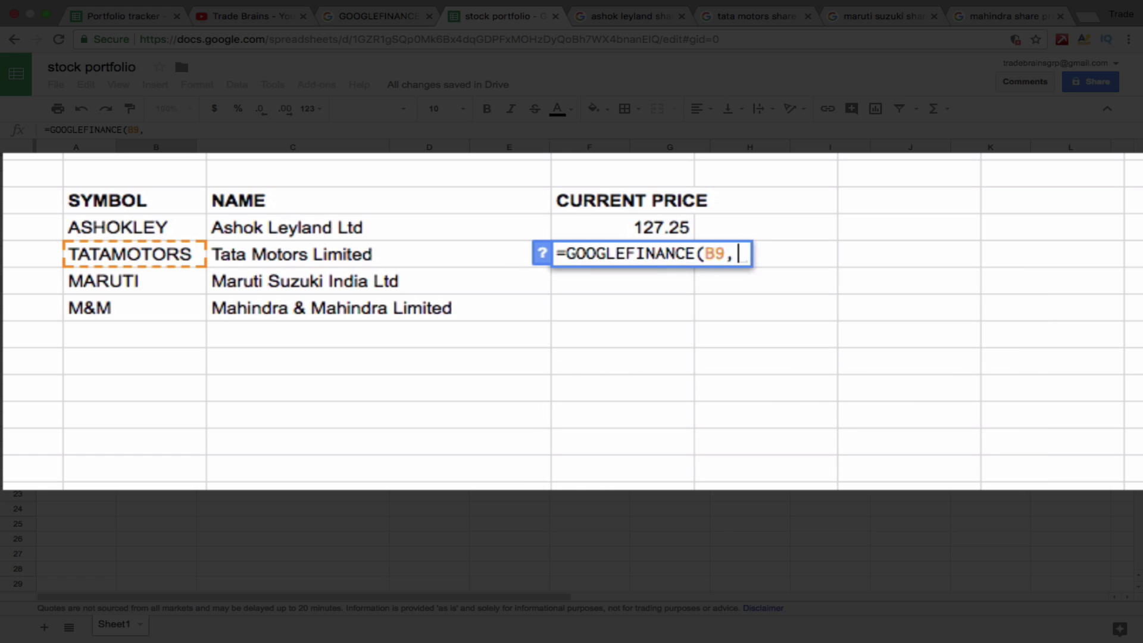
pyautogui.write('"PRICE')
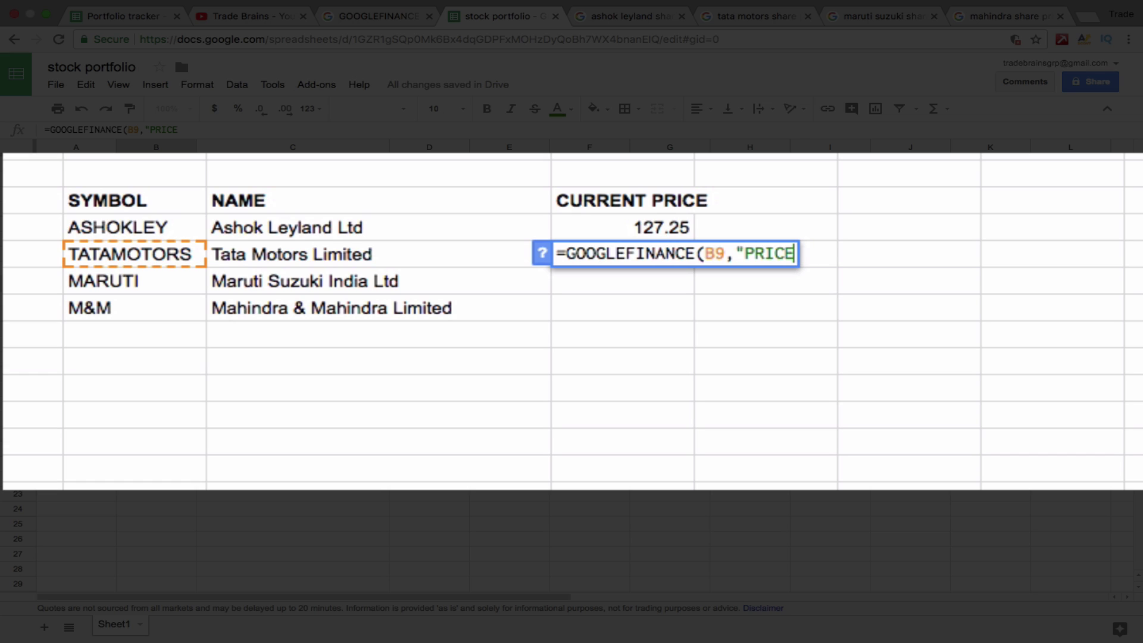
pyautogui.write('")')
pyautogui.press('Return')
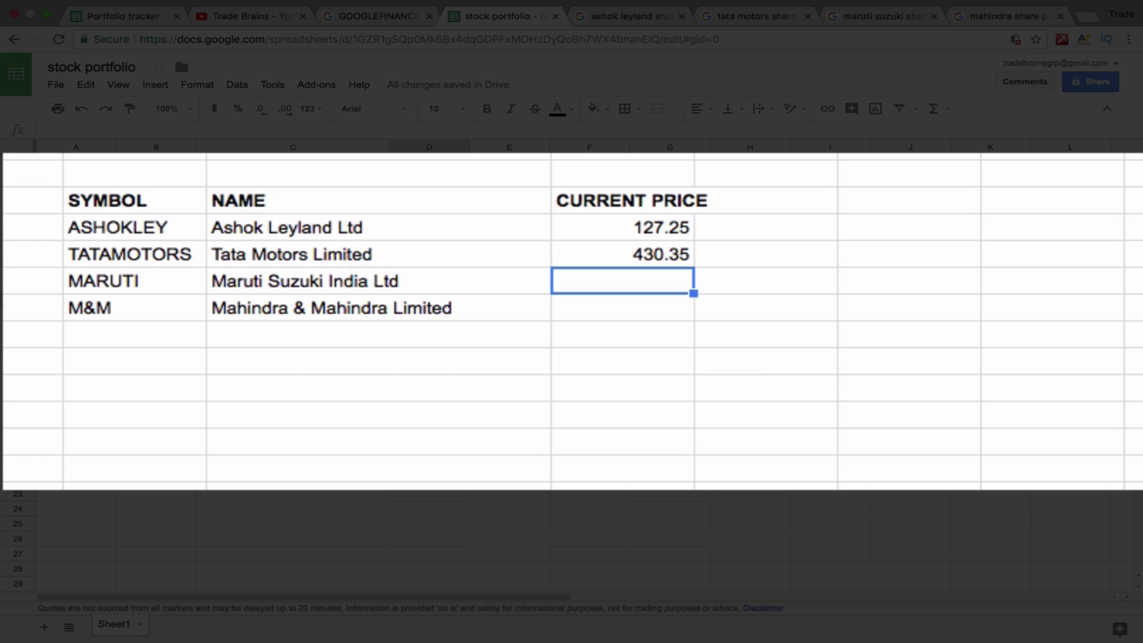
# Enter =GOOGLEFINANCE(B10,"PRICE") in cell D10 for Maruti Suzuki and fill the formula down to D11
pyautogui.write('=GOOGLEFINANCE(')
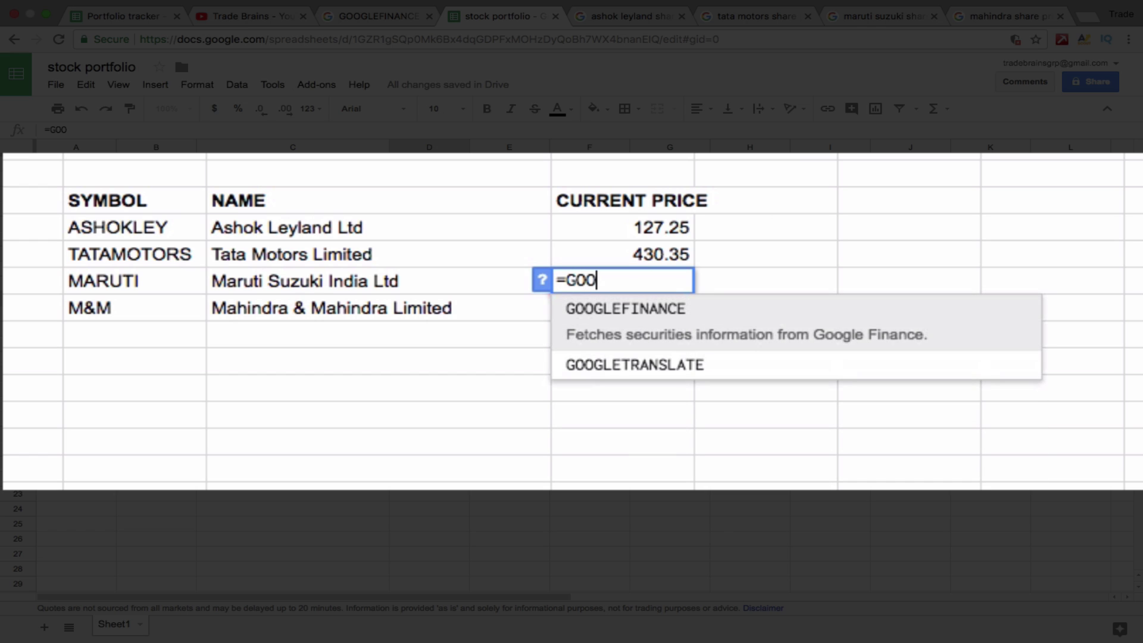
pyautogui.click(149, 287)
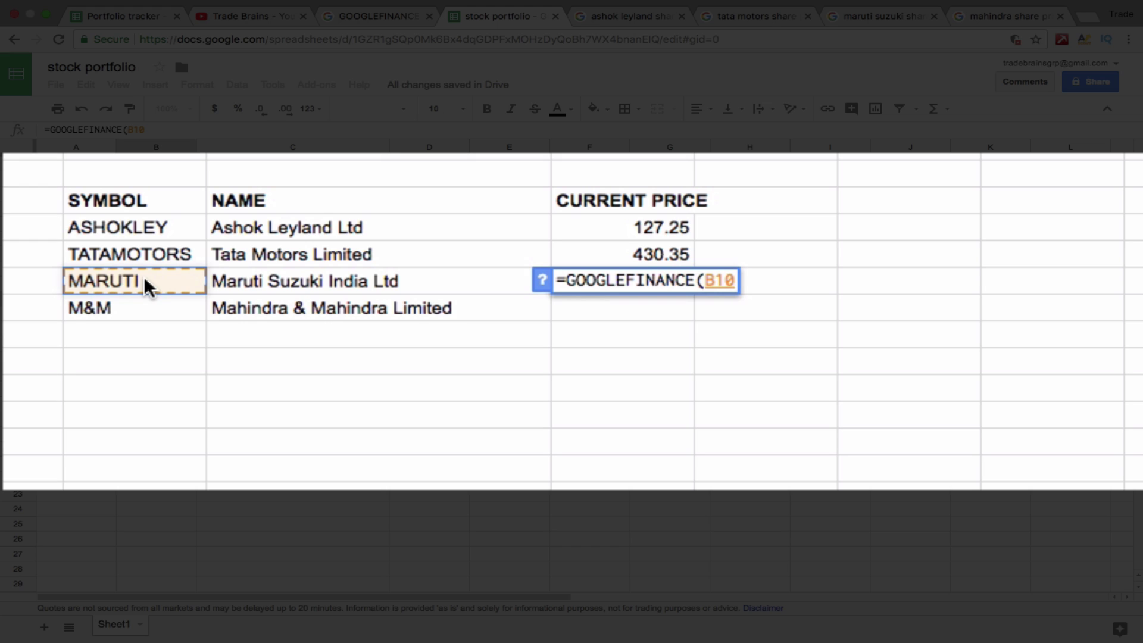
pyautogui.write(',"P')
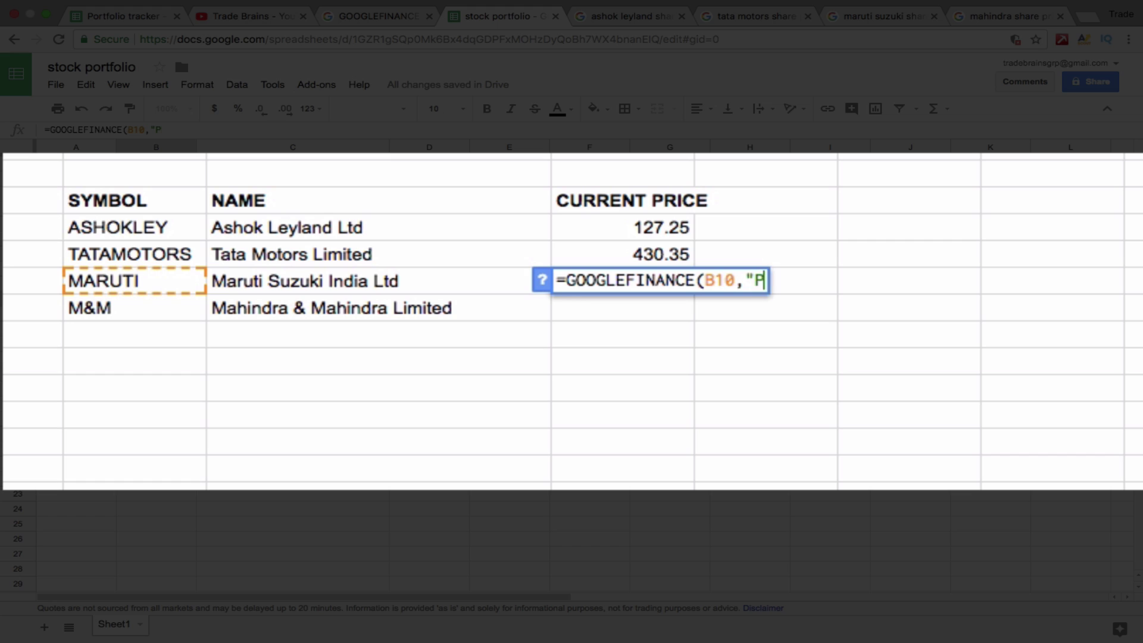
pyautogui.write('RICE")')
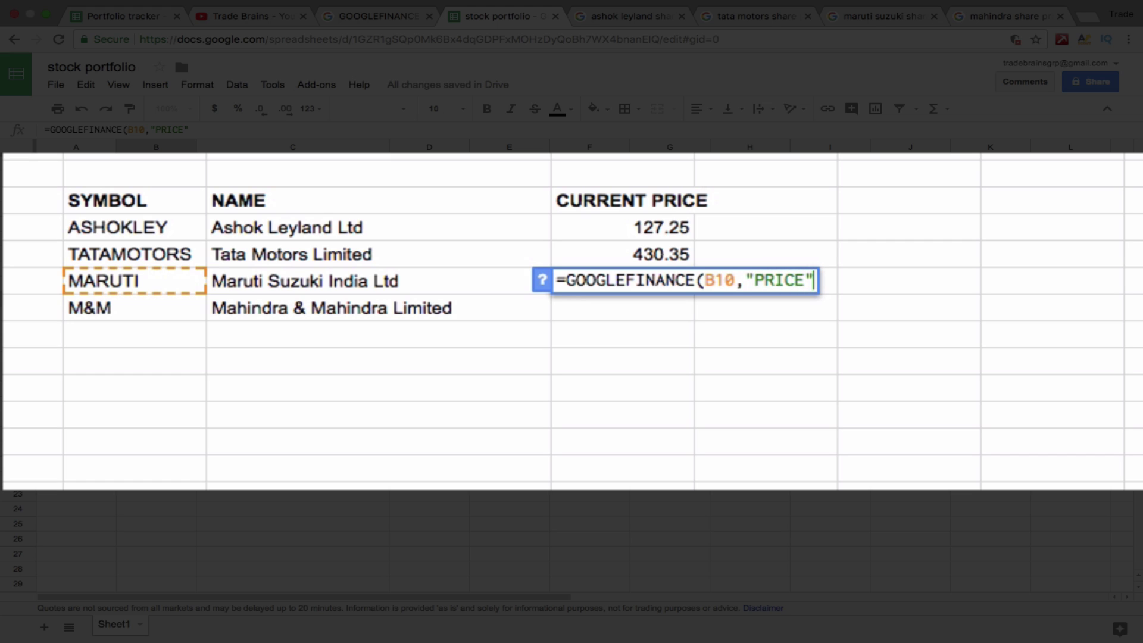
pyautogui.press('Return')
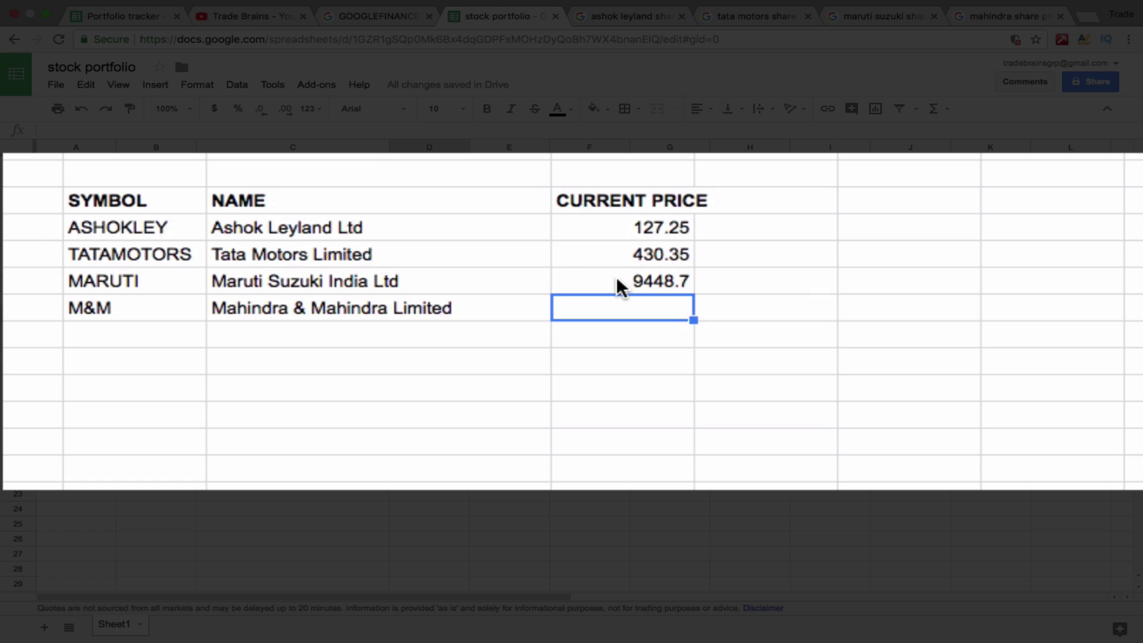
pyautogui.click(678, 281)
pyautogui.moveTo(693, 294); pyautogui.dragTo(695, 316)
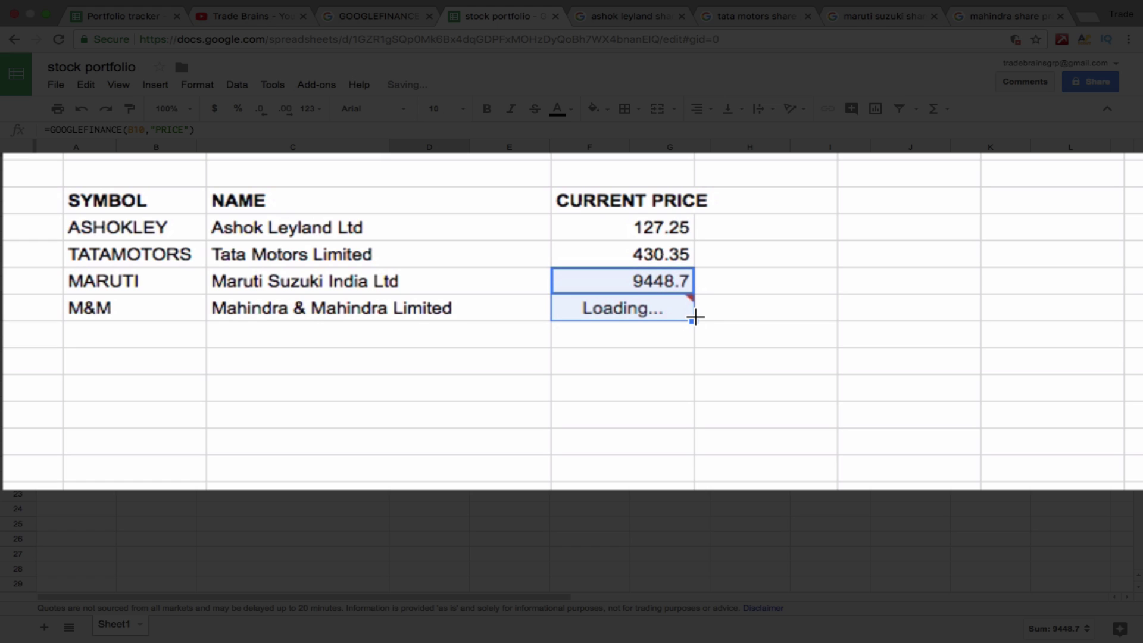
# Add a bold 52 HIGH header in cell E7 and auto-fit column D to the CURRENT PRICE header
pyautogui.click(804, 203)
pyautogui.write('52 ')
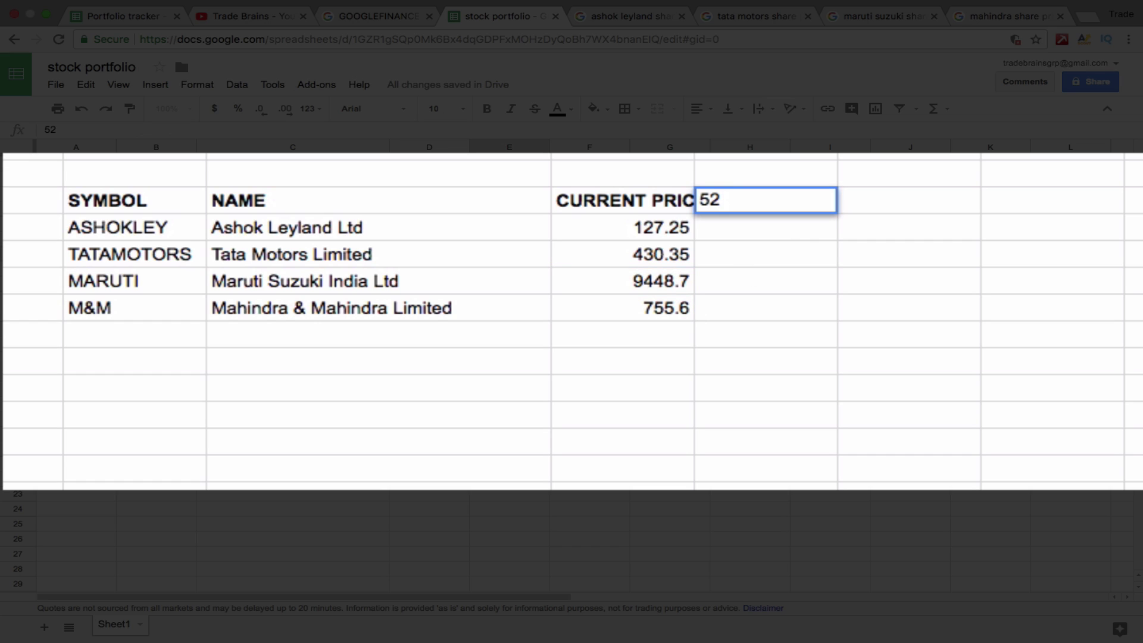
pyautogui.write('HIGH')
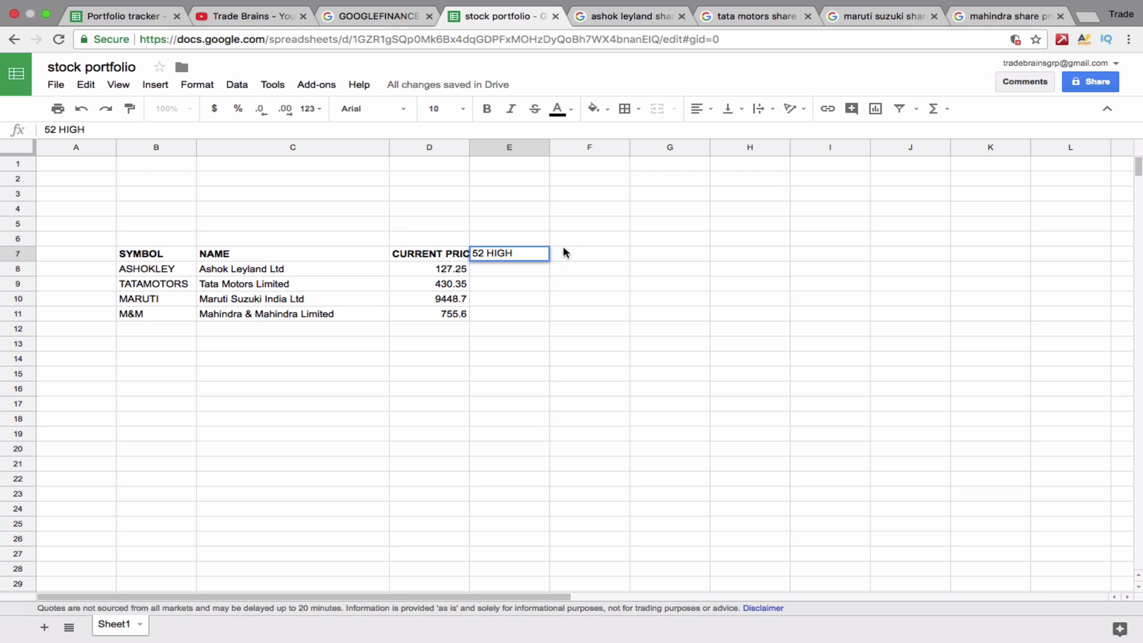
pyautogui.press('Tab')
pyautogui.click(512, 258)
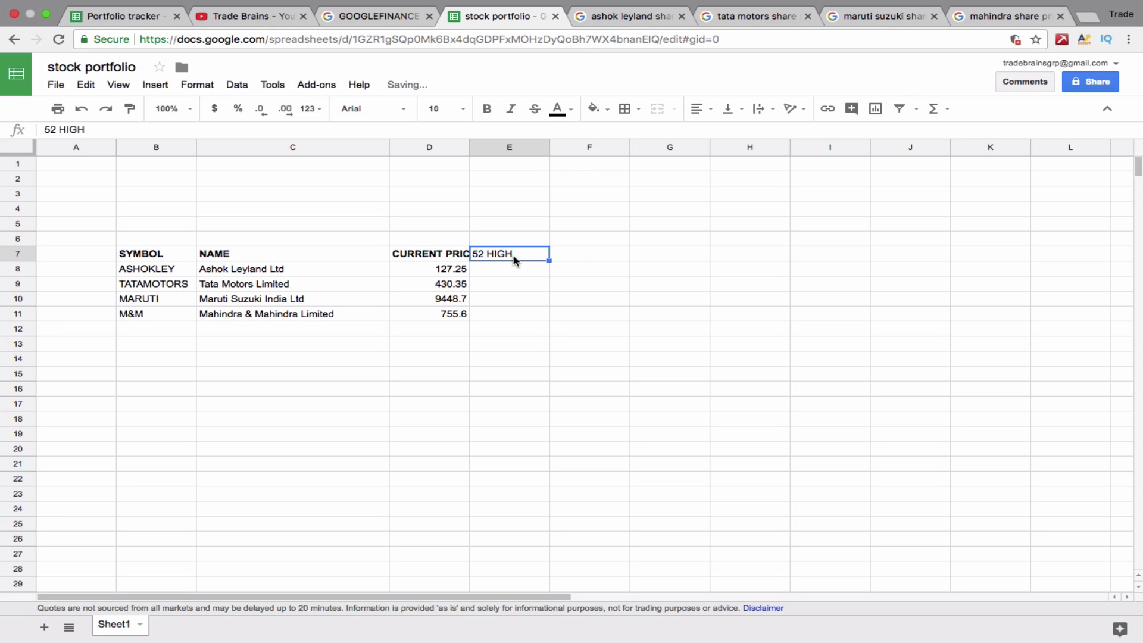
pyautogui.hotkey('ctrl', 'b')
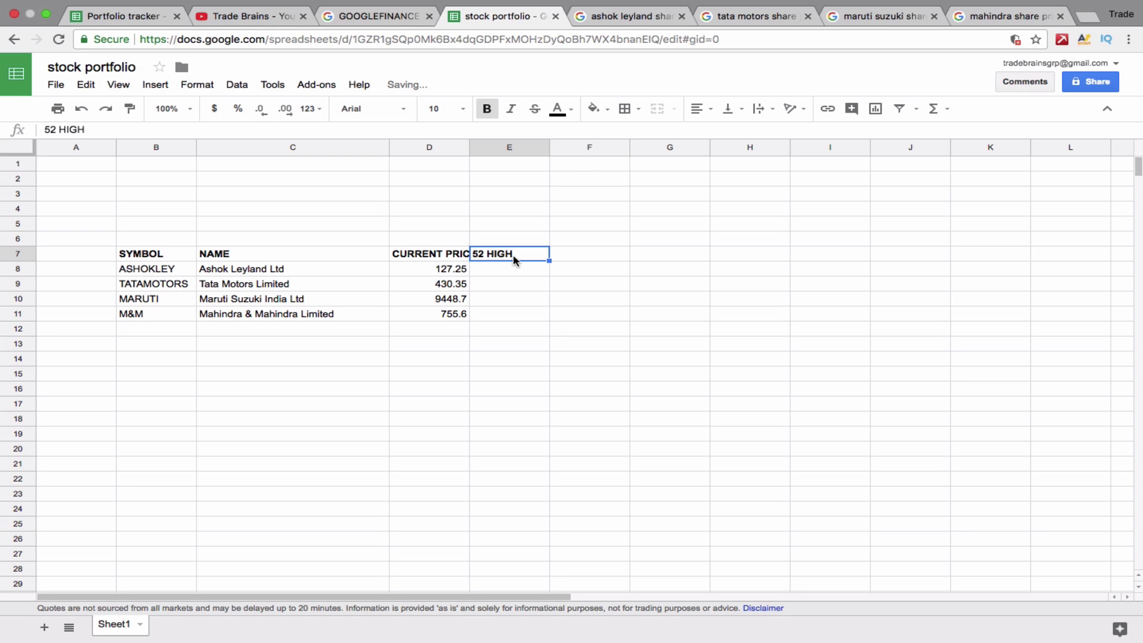
pyautogui.doubleClick(468, 148)
# Look up the attribute for the 52-week high price on the GOOGLEFINANCE help page, and return to cell E8 of the stock portfolio sheet
pyautogui.click(395, 25)
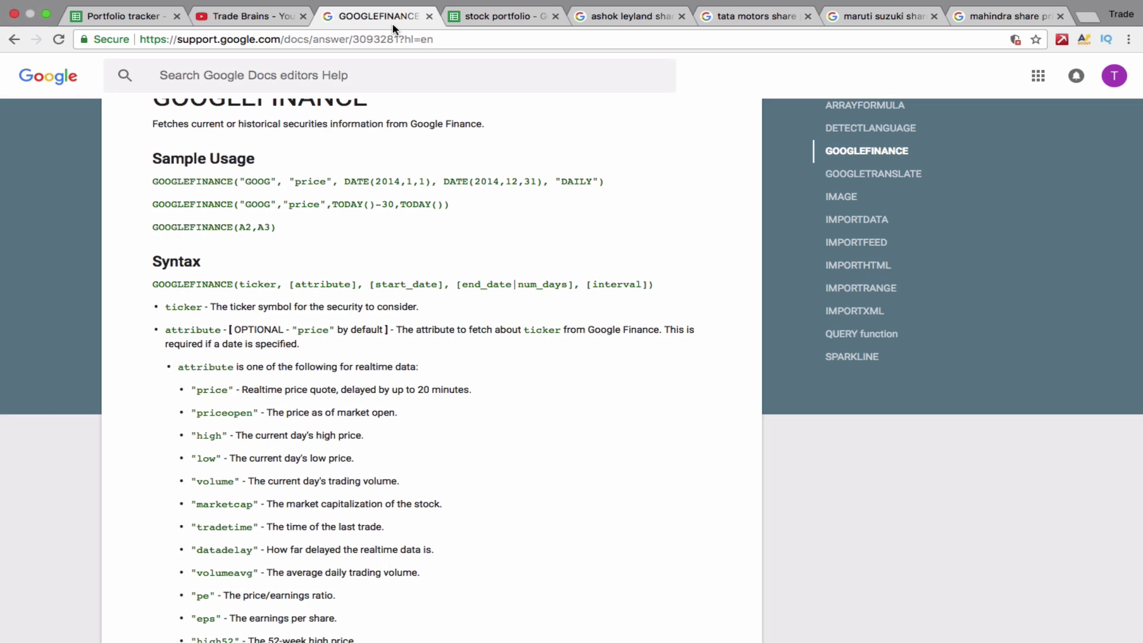
pyautogui.scroll(-1, 218, 459)
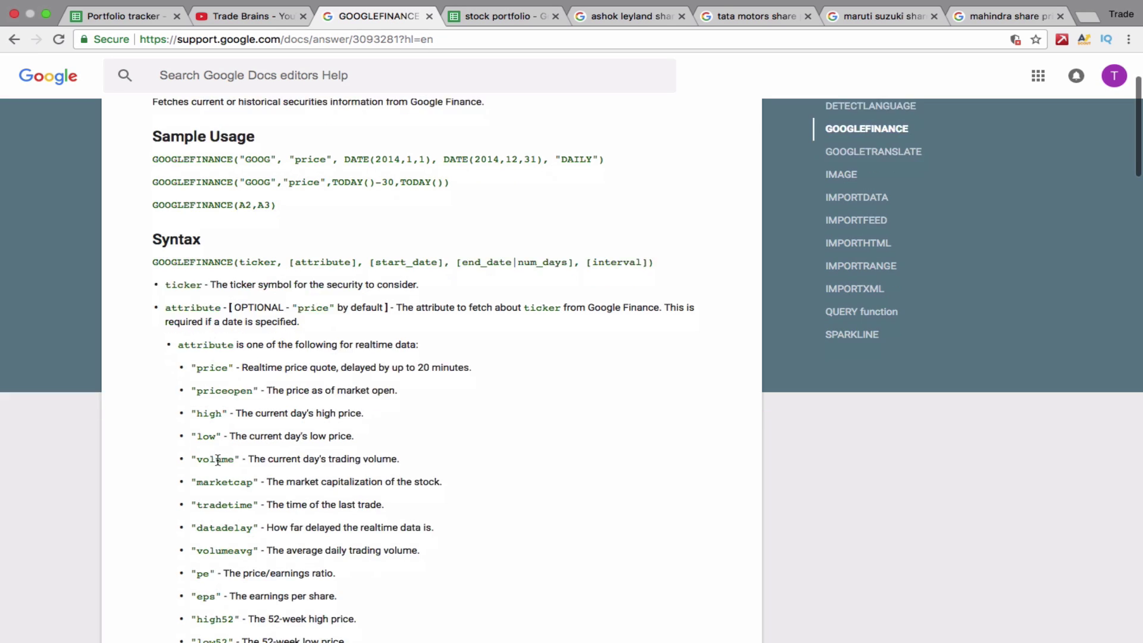
pyautogui.scroll(-6, 218, 459)
pyautogui.moveTo(235, 482); pyautogui.dragTo(197, 483)
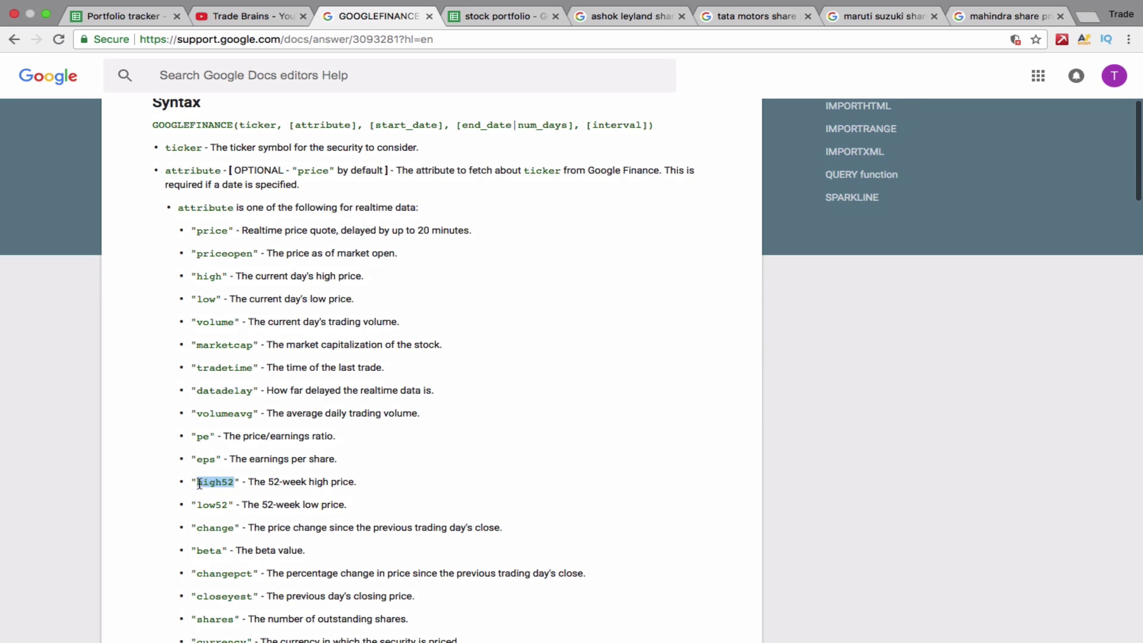
pyautogui.click(493, 23)
pyautogui.click(521, 266)
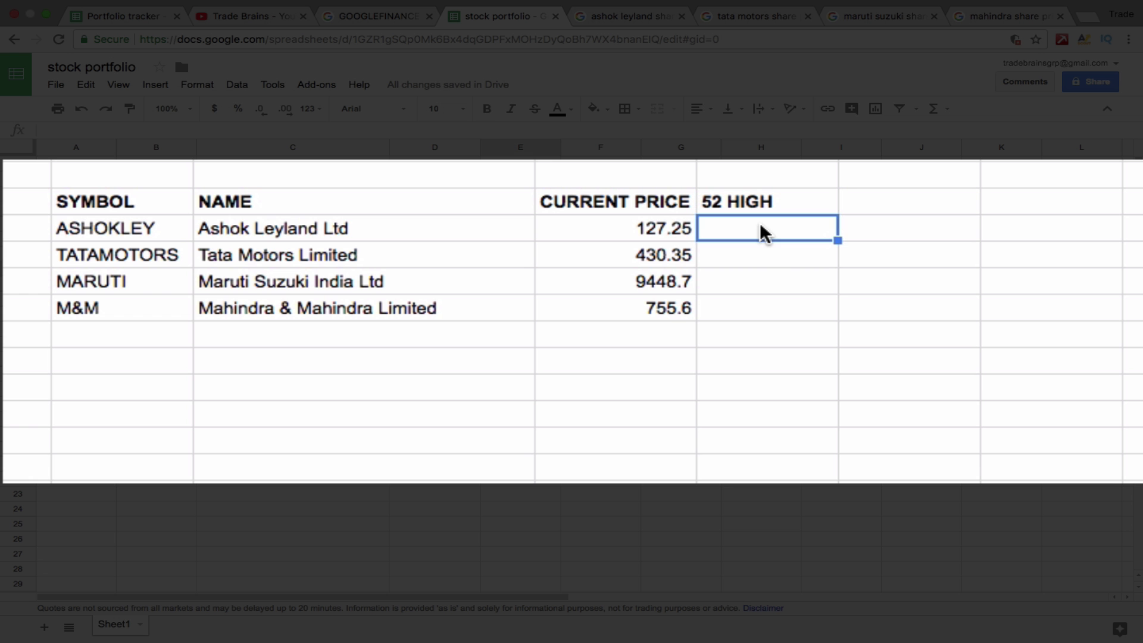
# Enter a GOOGLEFINANCE formula in cell E8 that references B8 and the HIGH52 attribute for the Ashok Leyland 52-week high
pyautogui.write('=GOOGLEFINANCE(')
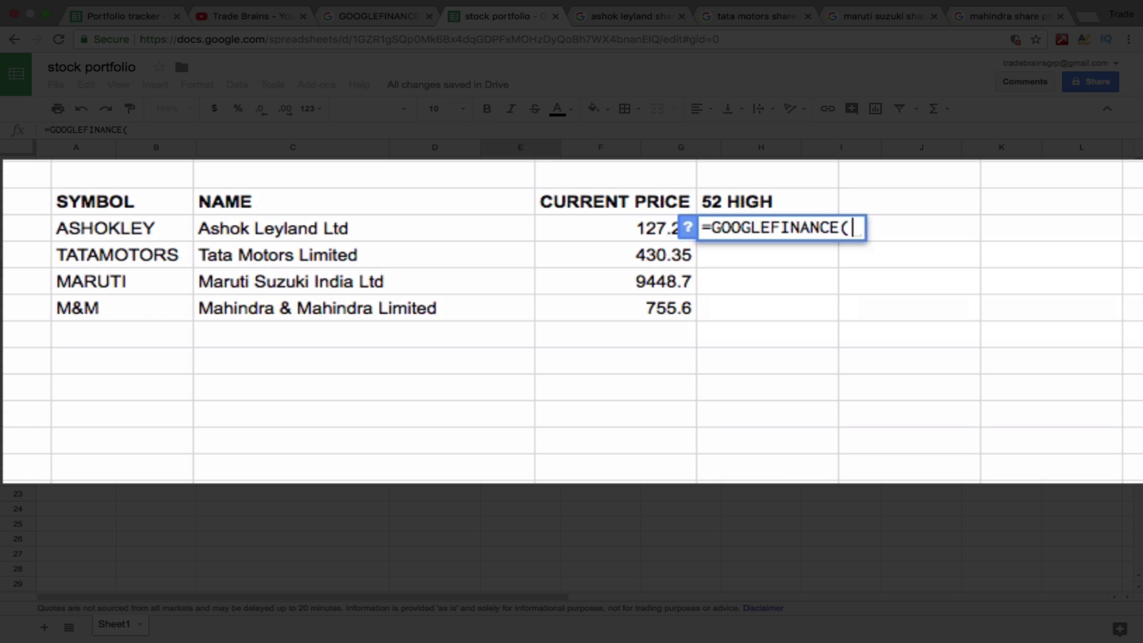
pyautogui.click(171, 232)
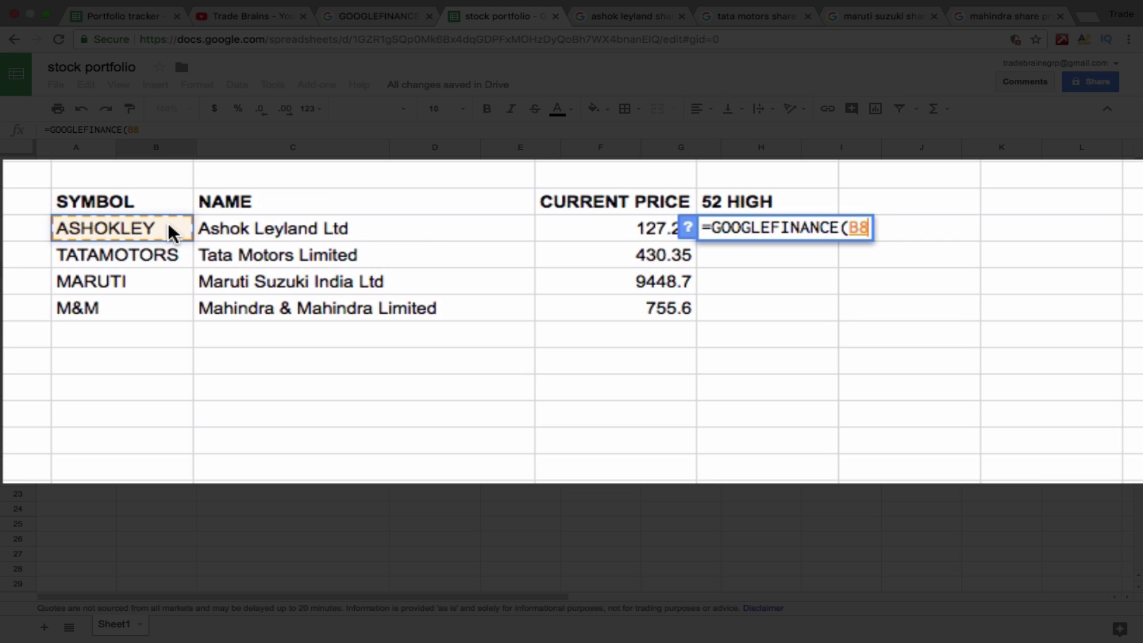
pyautogui.write(',"')
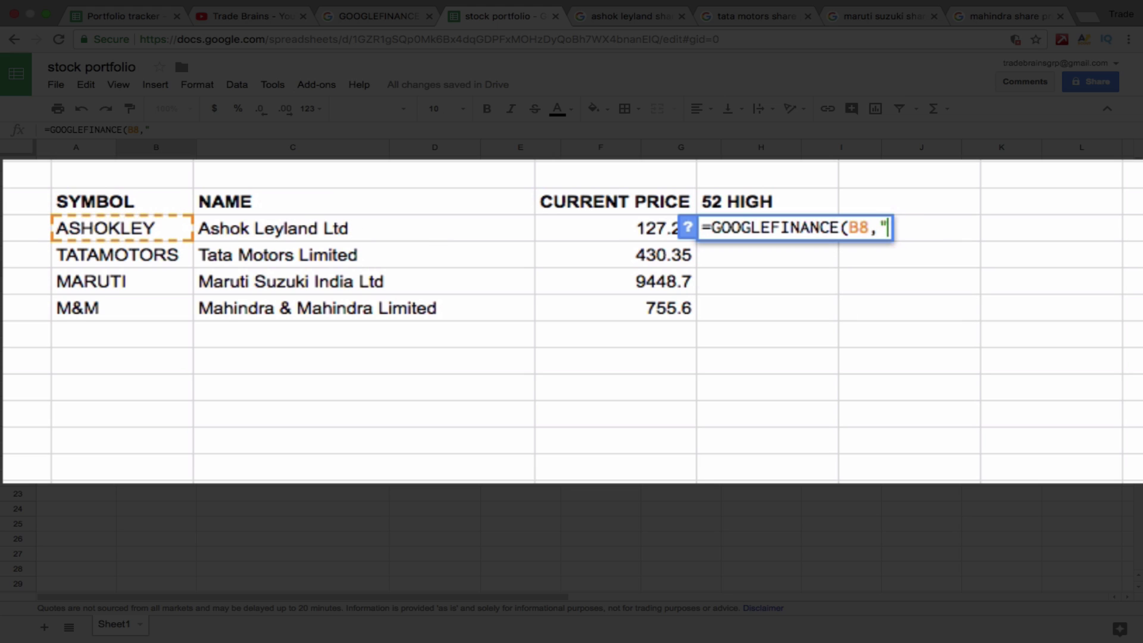
pyautogui.write('HIGH52')
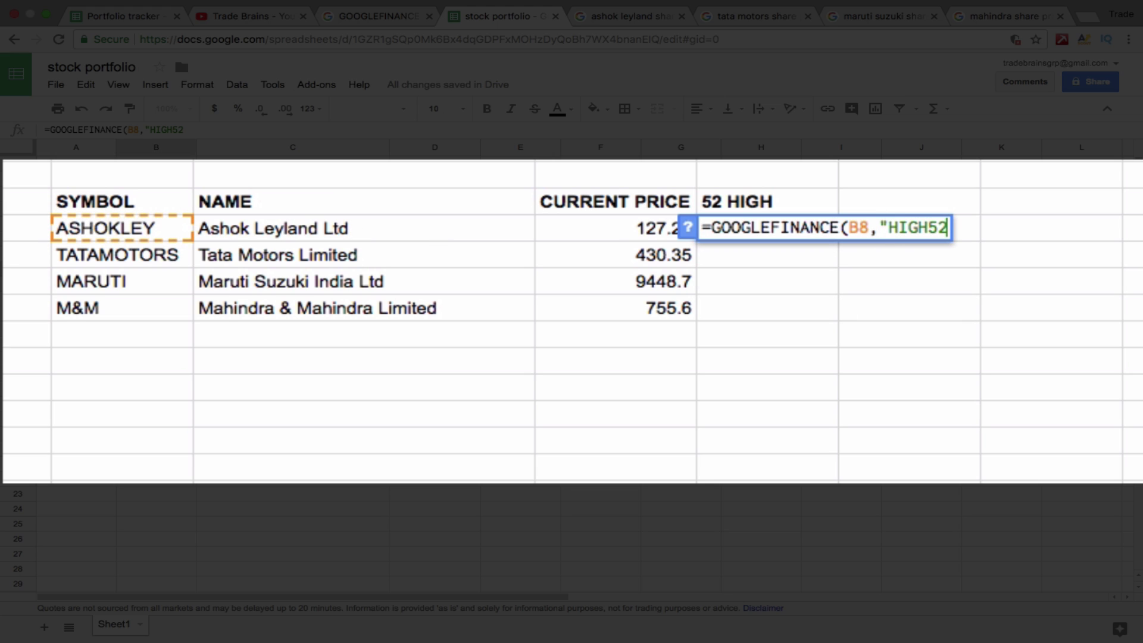
pyautogui.write('")')
pyautogui.press('Return')
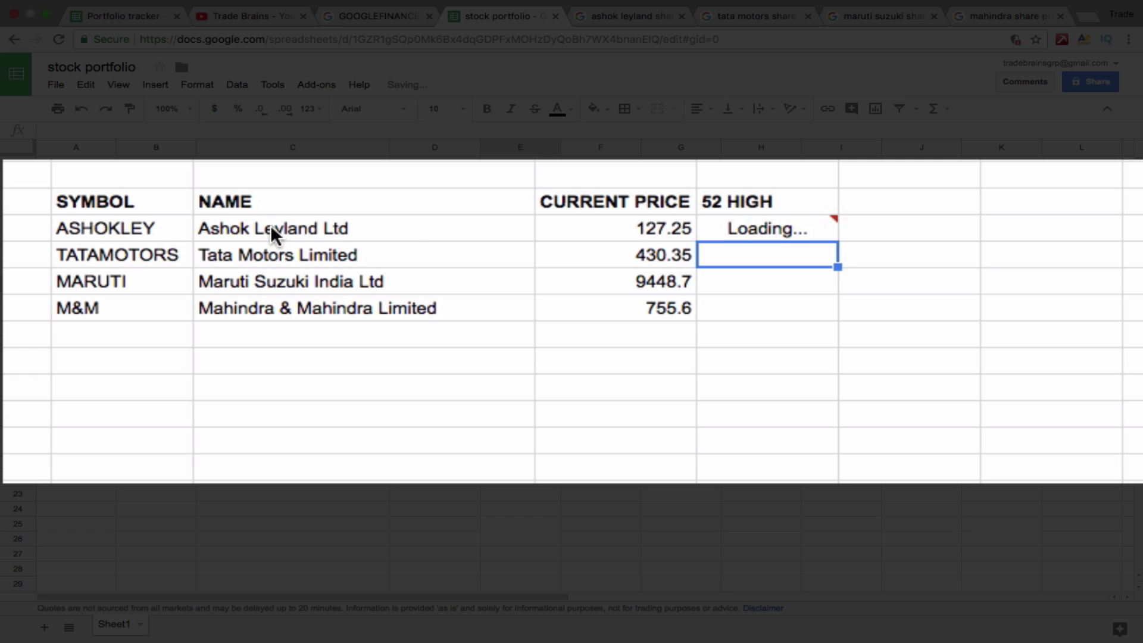
# Correct the formula in cell E8 to =GOOGLEFINANCE(B8,"HIGH52") and fill it down to E11
pyautogui.doubleClick(776, 225)
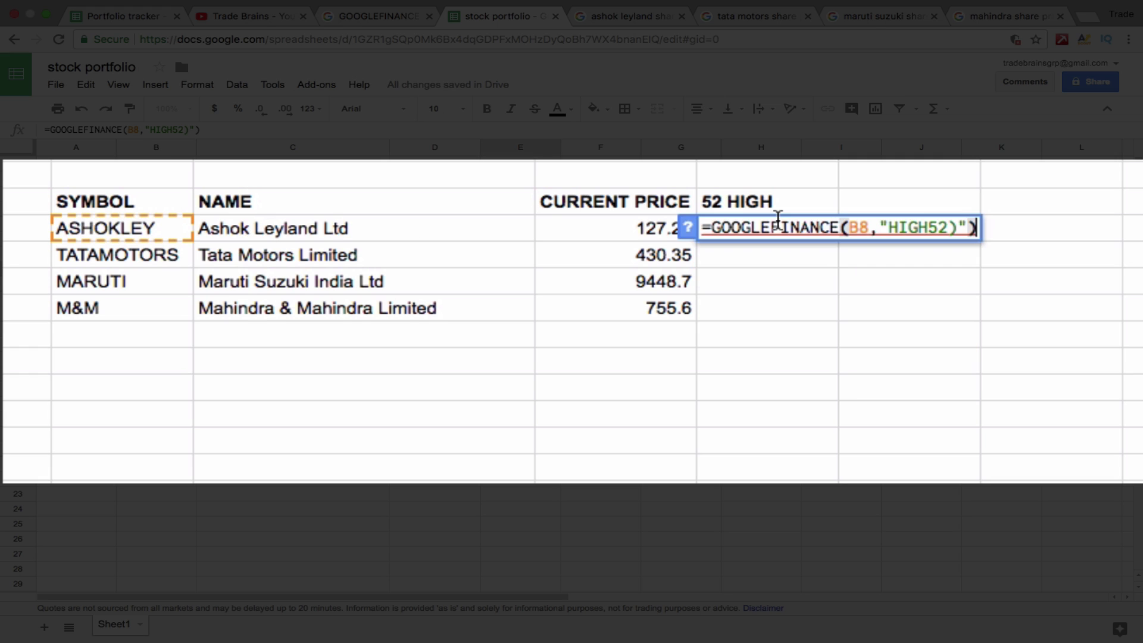
pyautogui.click(948, 227)
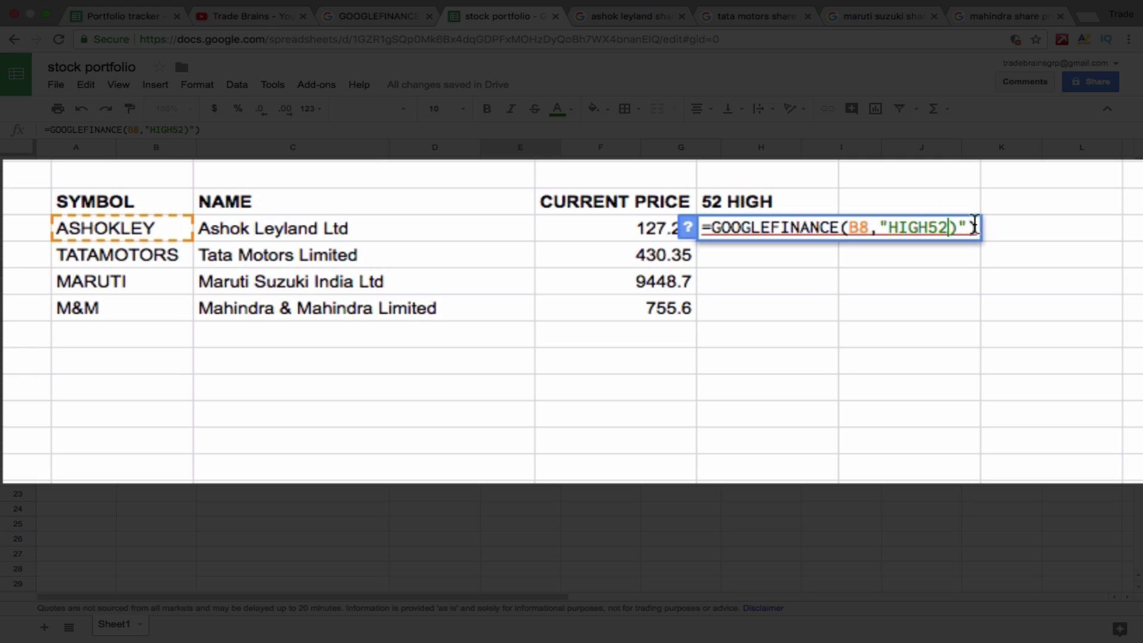
pyautogui.click(975, 227)
pyautogui.press('BackSpace')
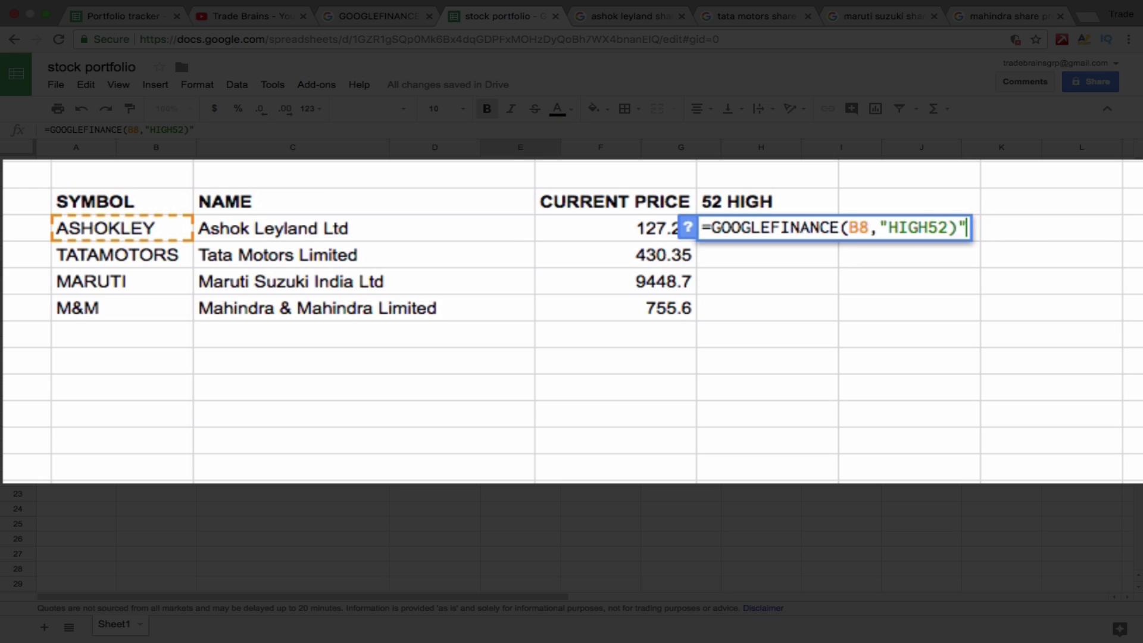
pyautogui.press('BackSpace')
pyautogui.press('BackSpace')
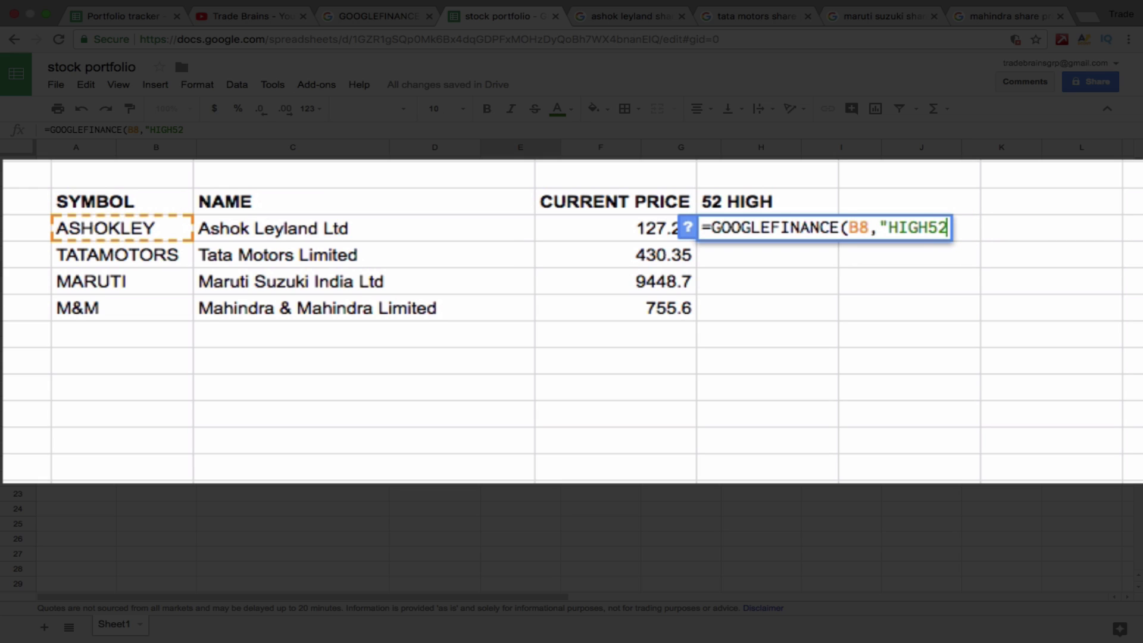
pyautogui.write('")')
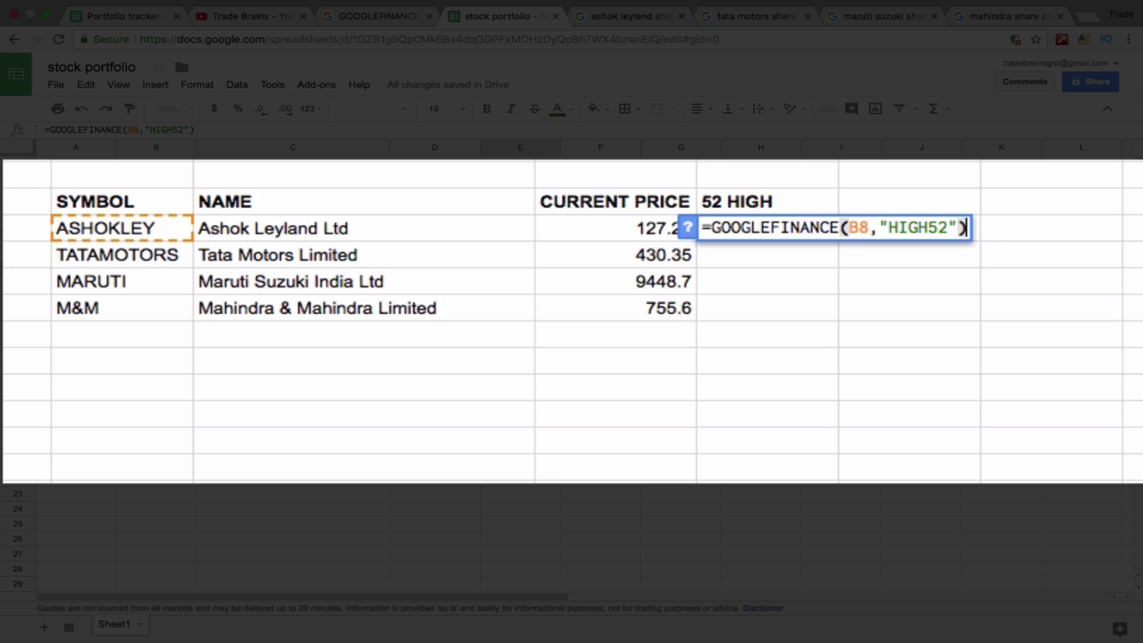
pyautogui.press('Return')
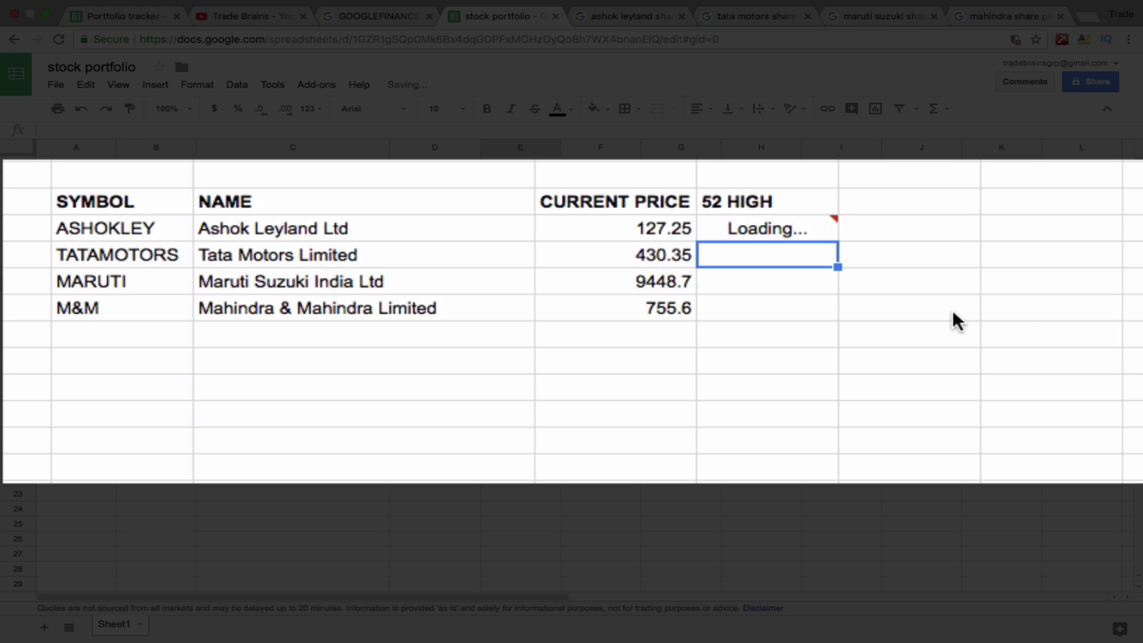
pyautogui.click(816, 228)
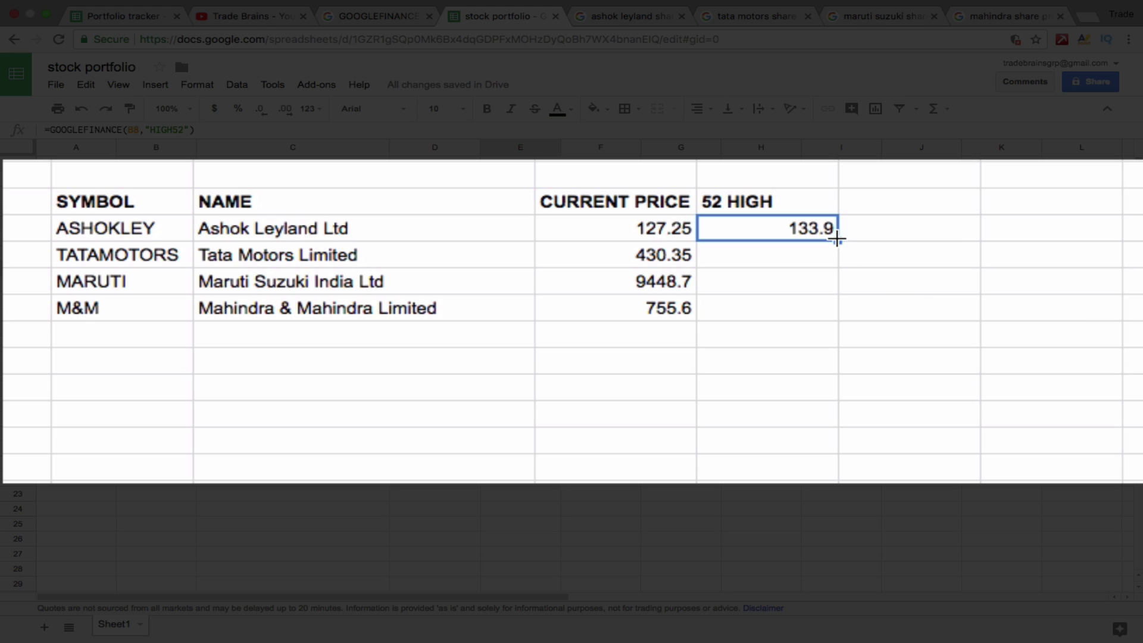
pyautogui.moveTo(837, 238); pyautogui.dragTo(835, 309)
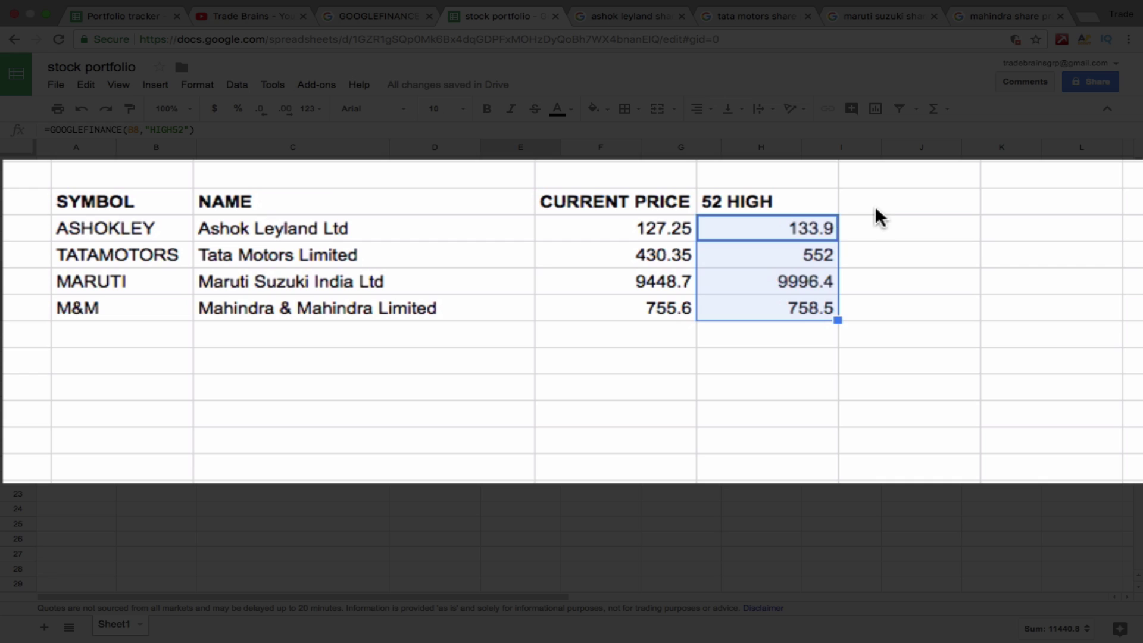
# Add a bold 52 LOW header in cell F7, beside the 52 HIGH header
pyautogui.click(896, 207)
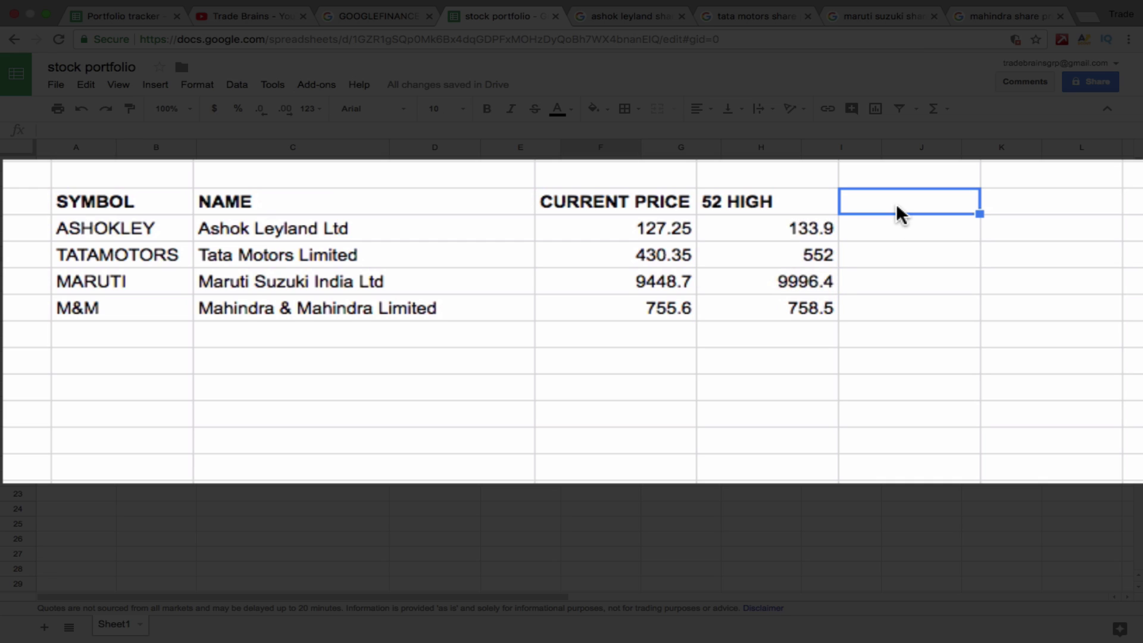
pyautogui.write('52')
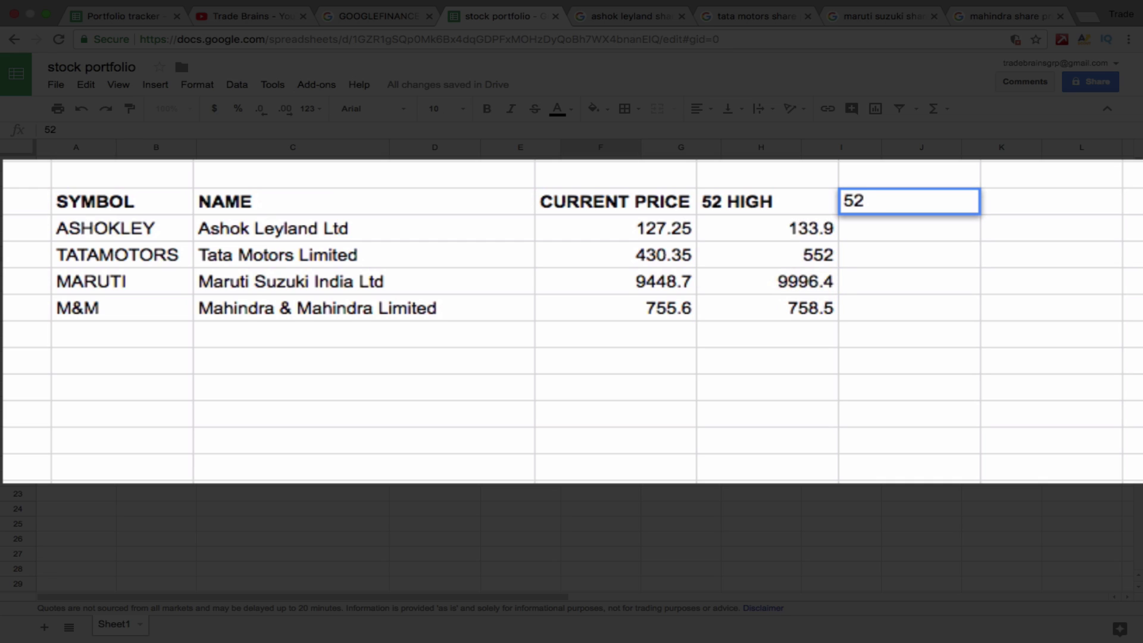
pyautogui.write(' LOW')
pyautogui.press('Return')
pyautogui.click(937, 211)
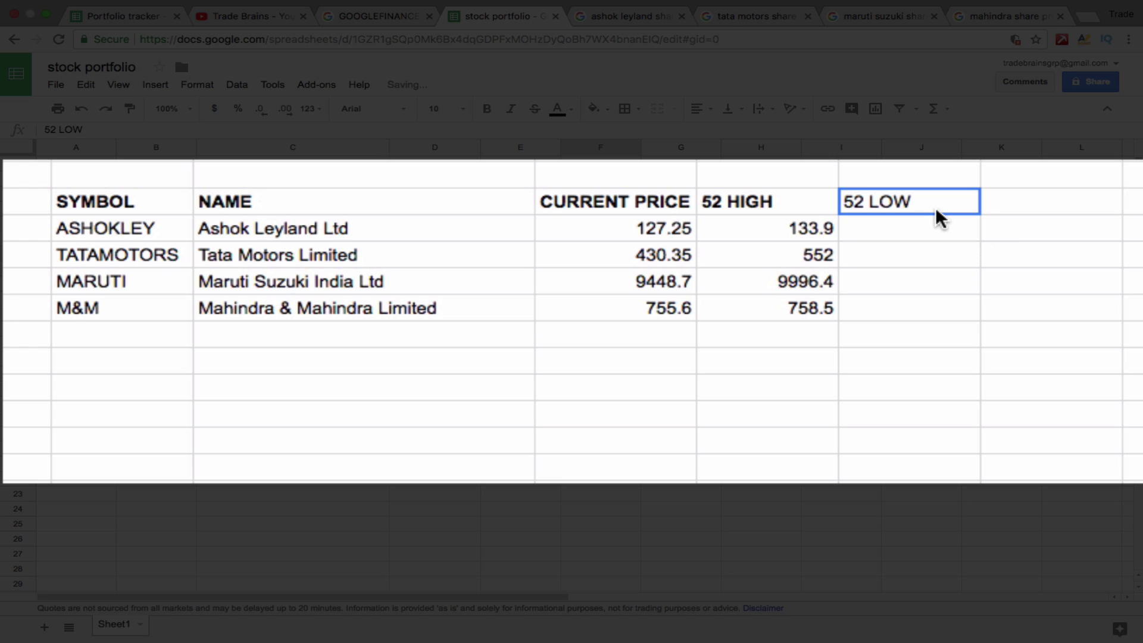
pyautogui.hotkey('ctrl', 'b')
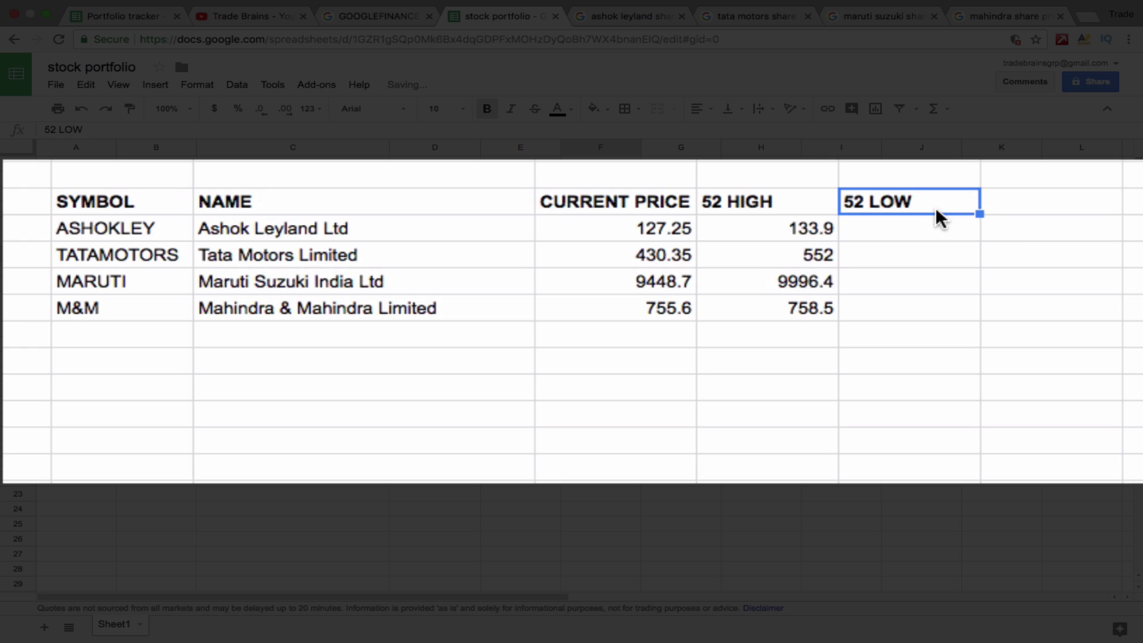
# Check the attribute list on the GOOGLEFINANCE help page for the 52-week low, and return to cell F8 of the stock portfolio sheet
pyautogui.click(373, 17)
pyautogui.scroll(-1, 474, 449)
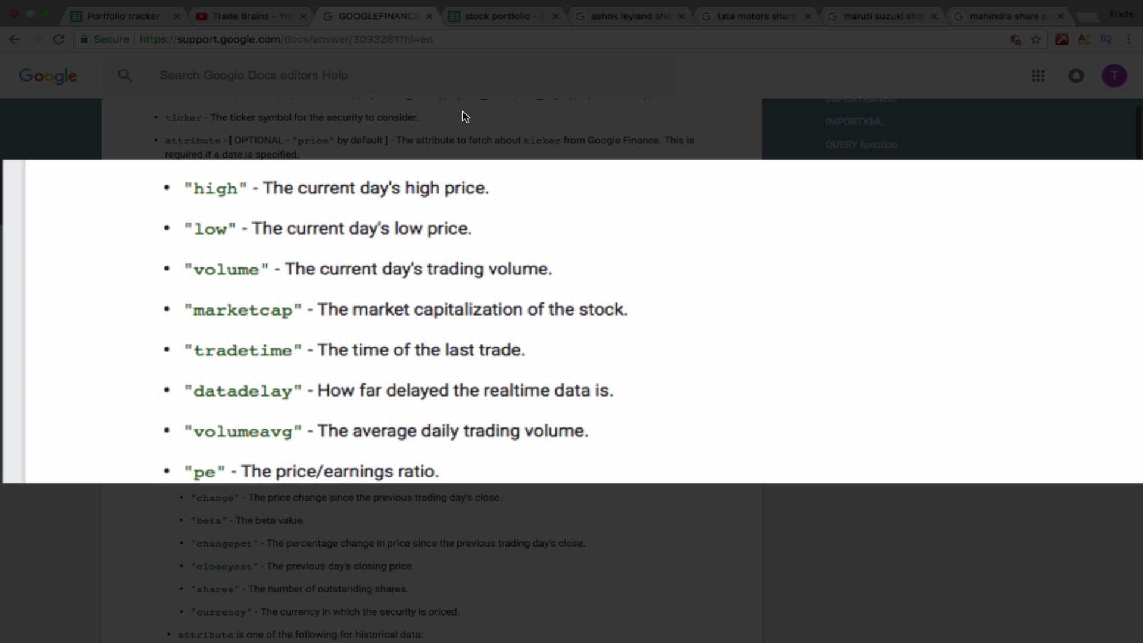
pyautogui.click(507, 18)
pyautogui.click(889, 222)
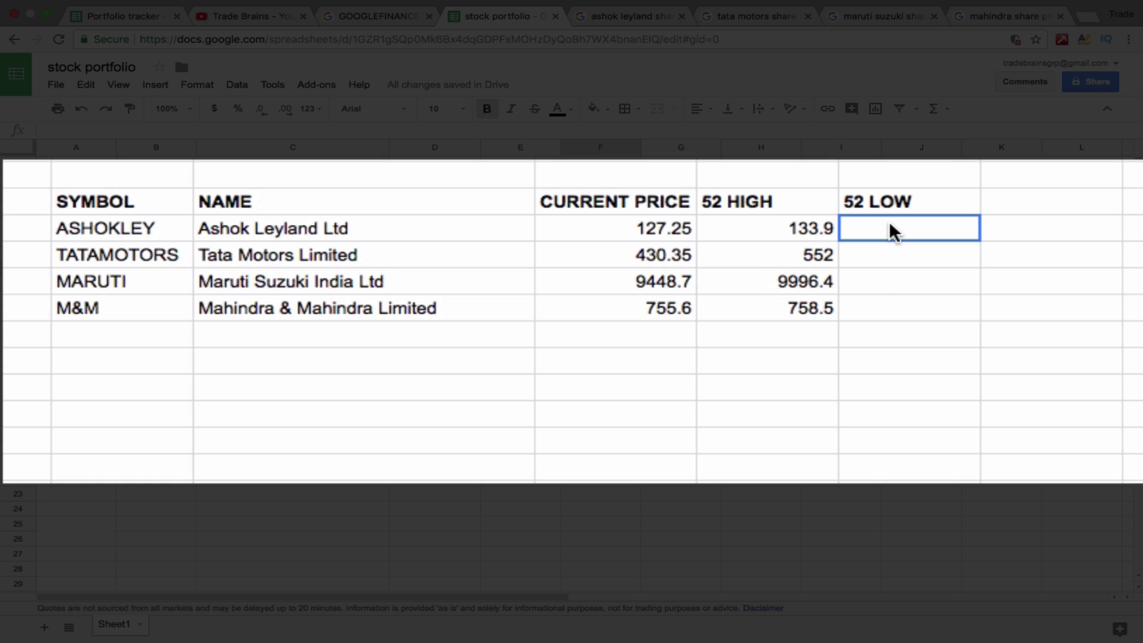
# Enter =GOOGLEFINANCE(B8,"LOW52") in cell F8 for Ashok Leyland and fill the formula down to F11
pyautogui.write('=GOOGLEFINANCE(')
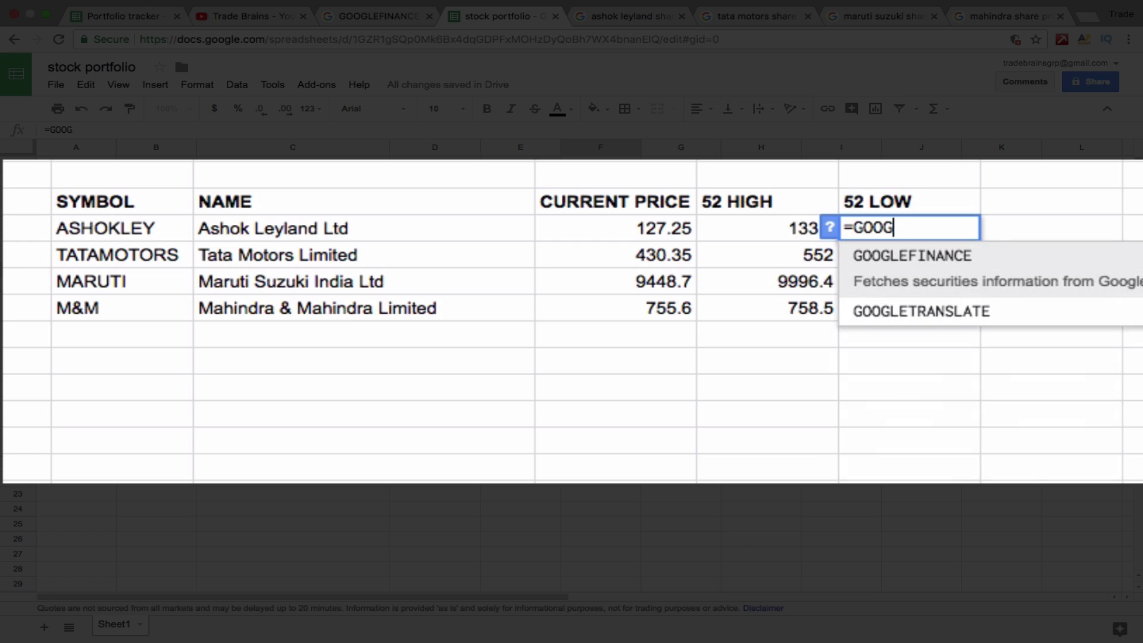
pyautogui.click(138, 228)
pyautogui.write(',')
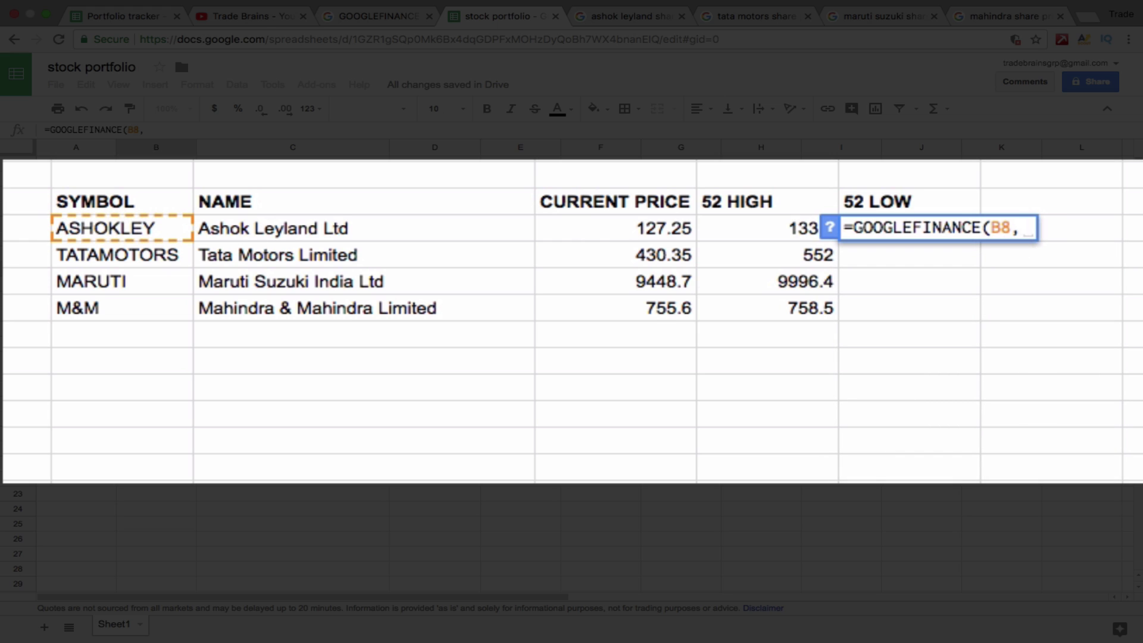
pyautogui.write('"LOW')
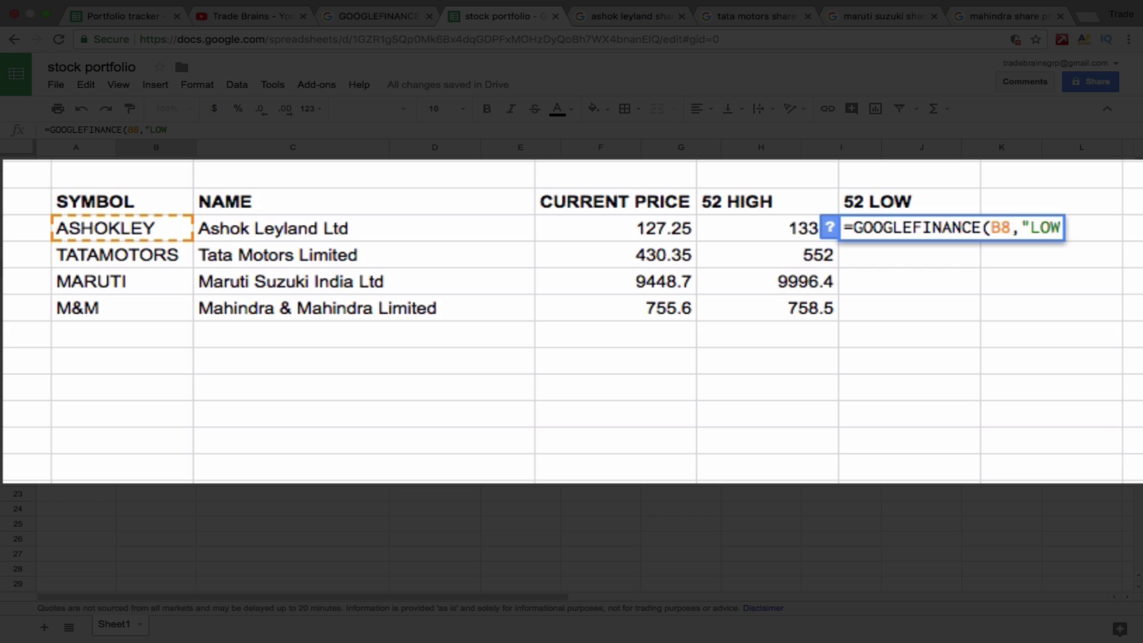
pyautogui.write('52')
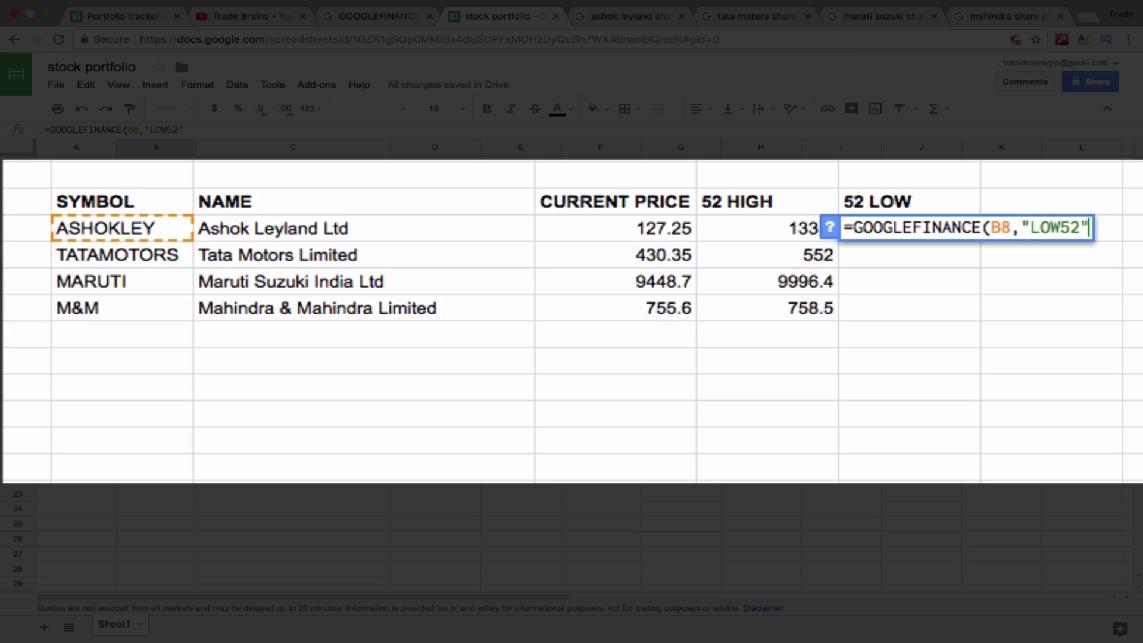
pyautogui.write('")')
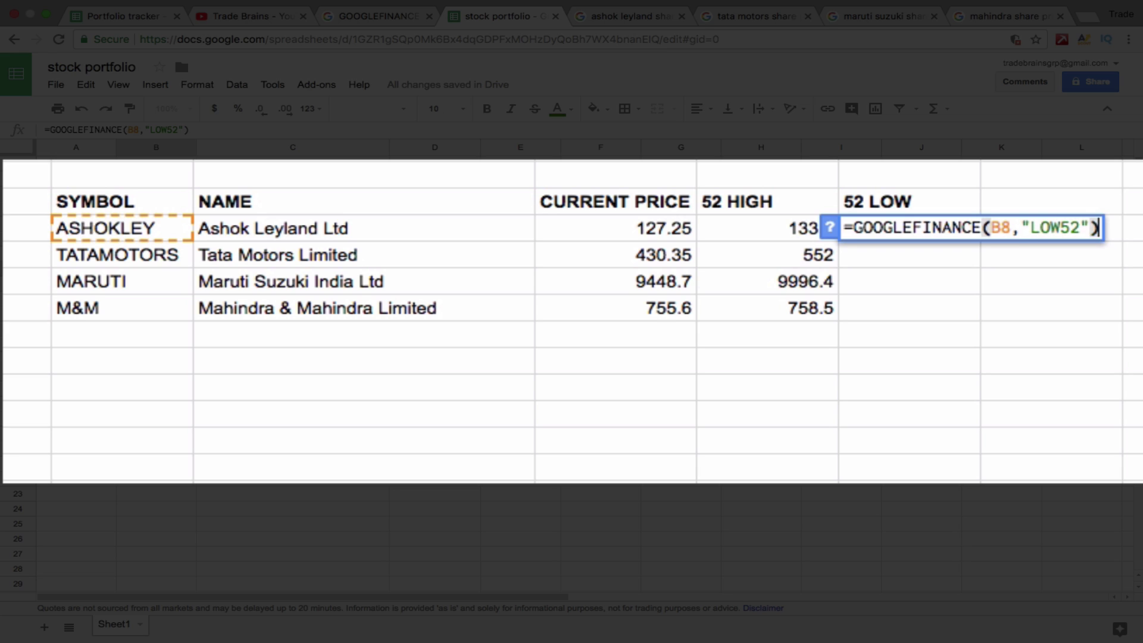
pyautogui.press('Return')
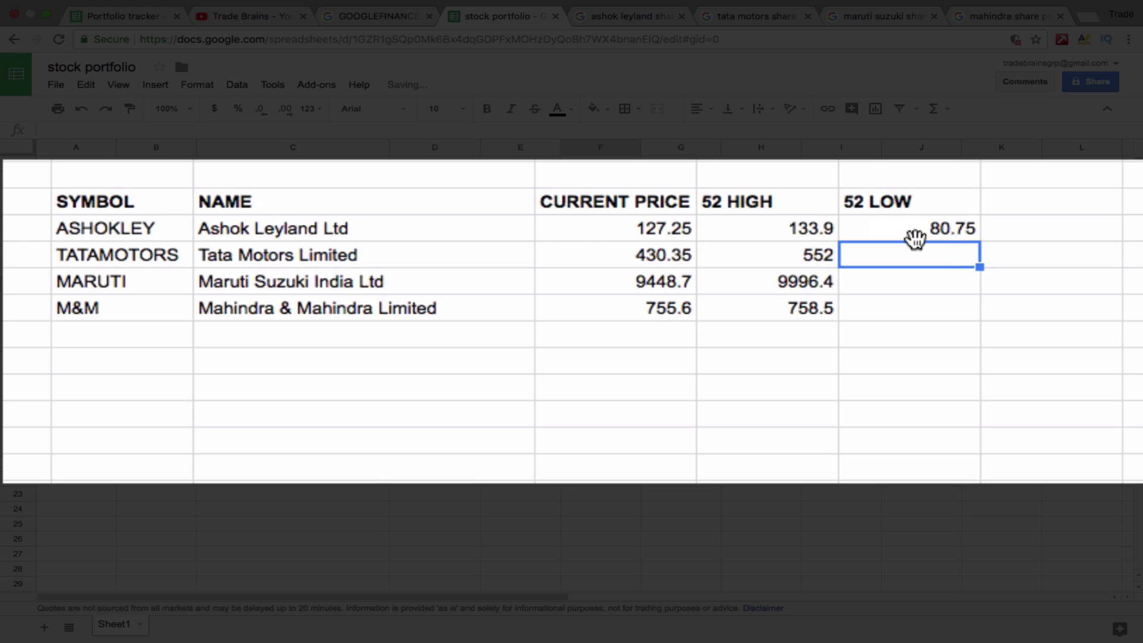
pyautogui.click(949, 235)
pyautogui.moveTo(976, 238); pyautogui.dragTo(976, 306)
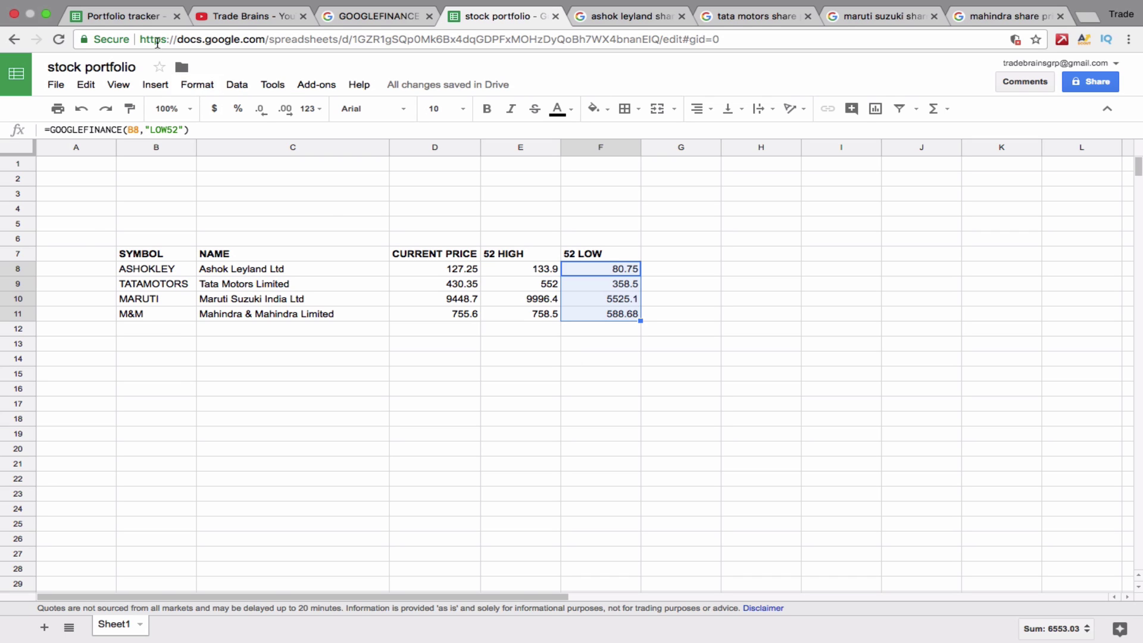
# Switch to the Portfolio tracker spreadsheet and examine the symbols, buying prices and quantities of the listed holdings
pyautogui.click(135, 19)
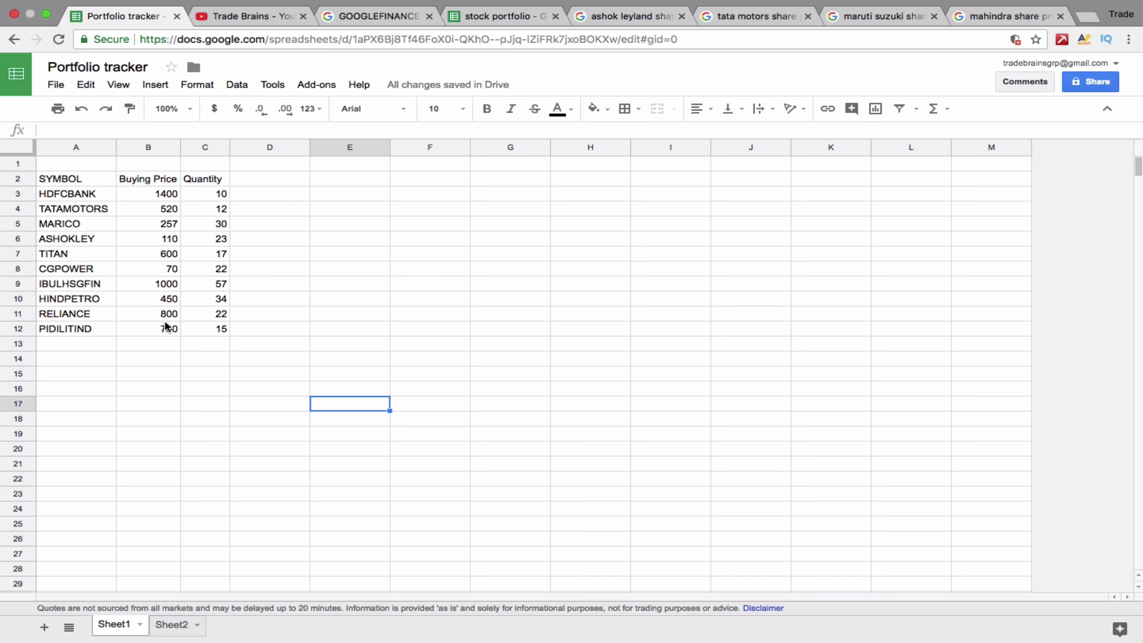
pyautogui.click(82, 194)
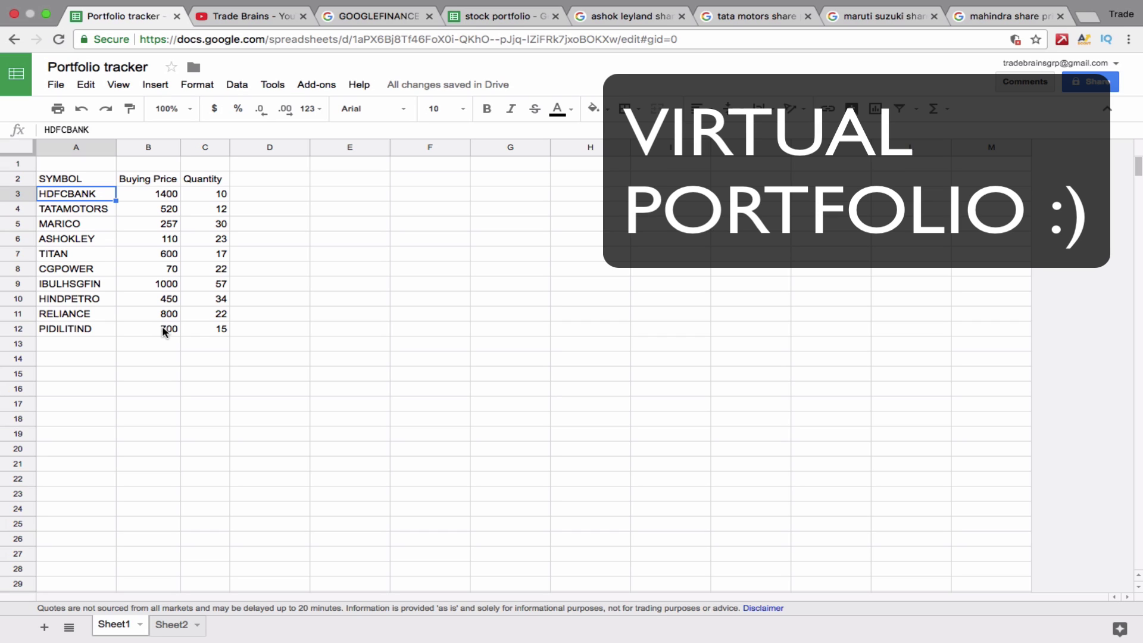
pyautogui.click(220, 195)
pyautogui.click(219, 238)
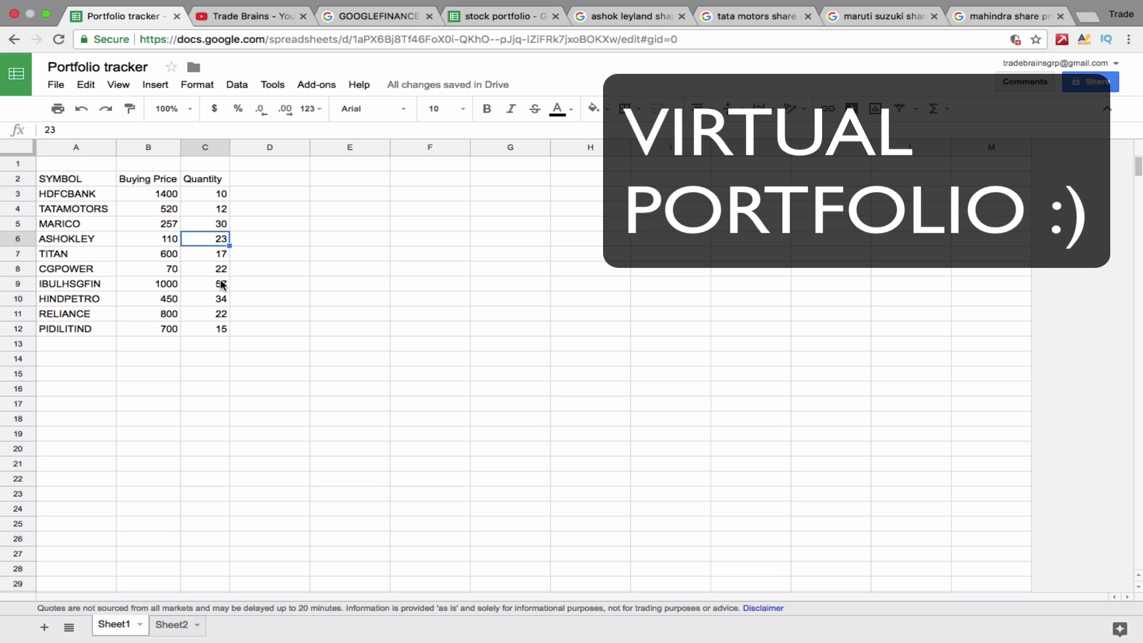
pyautogui.click(220, 284)
pyautogui.click(223, 316)
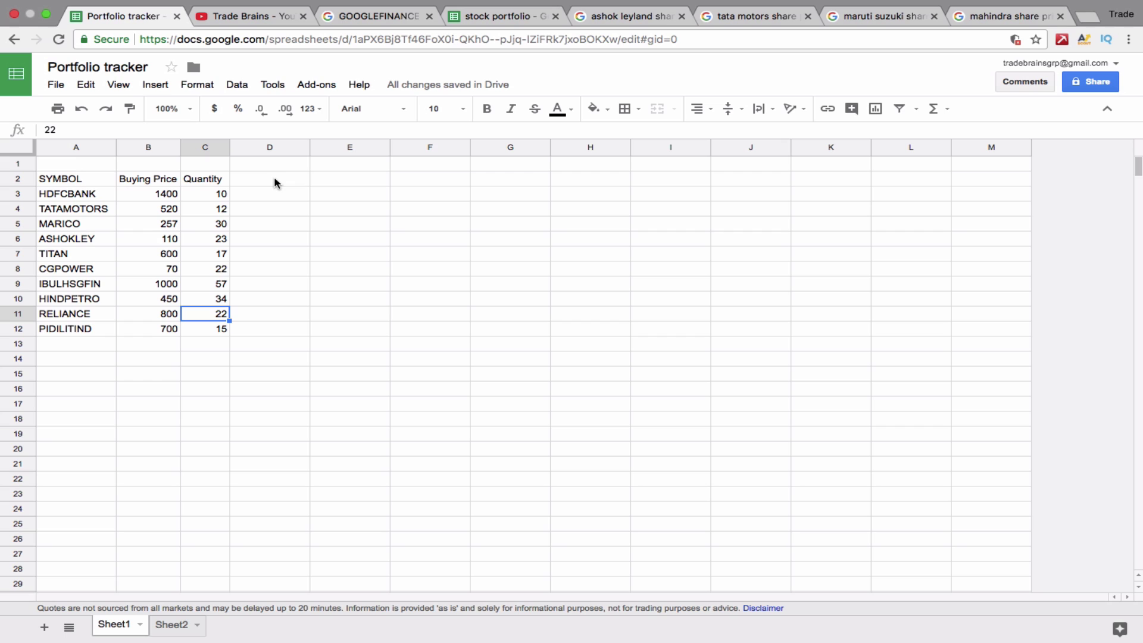
# Insert a column between SYMBOL and Buying Price and give it the header COMPANY NAME in cell B2
pyautogui.click(155, 146)
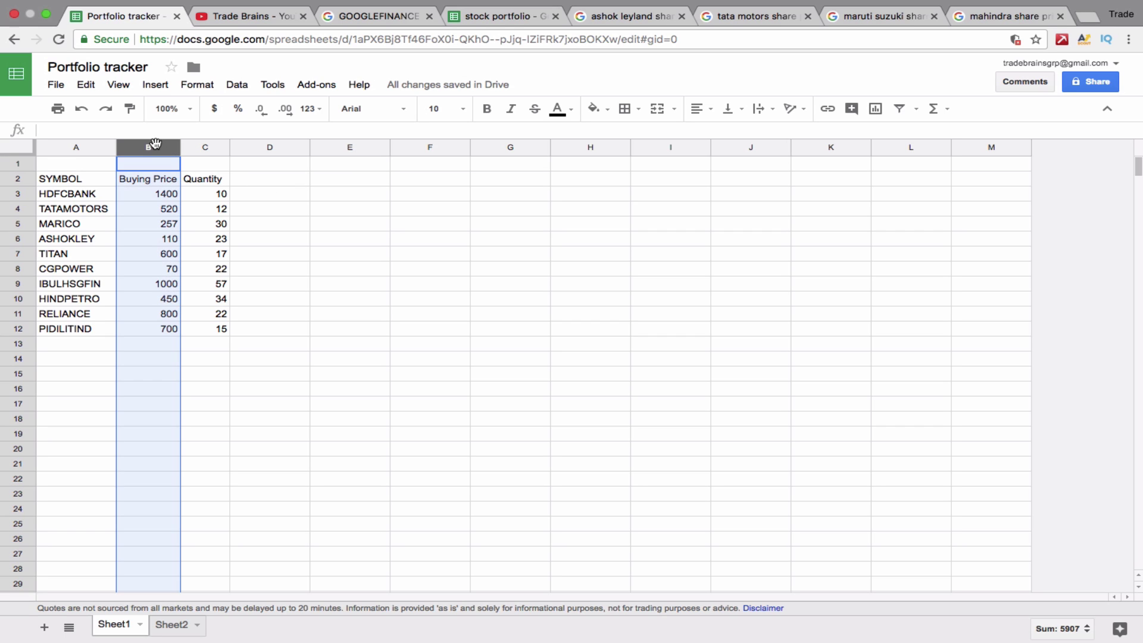
pyautogui.rightClick(155, 144)
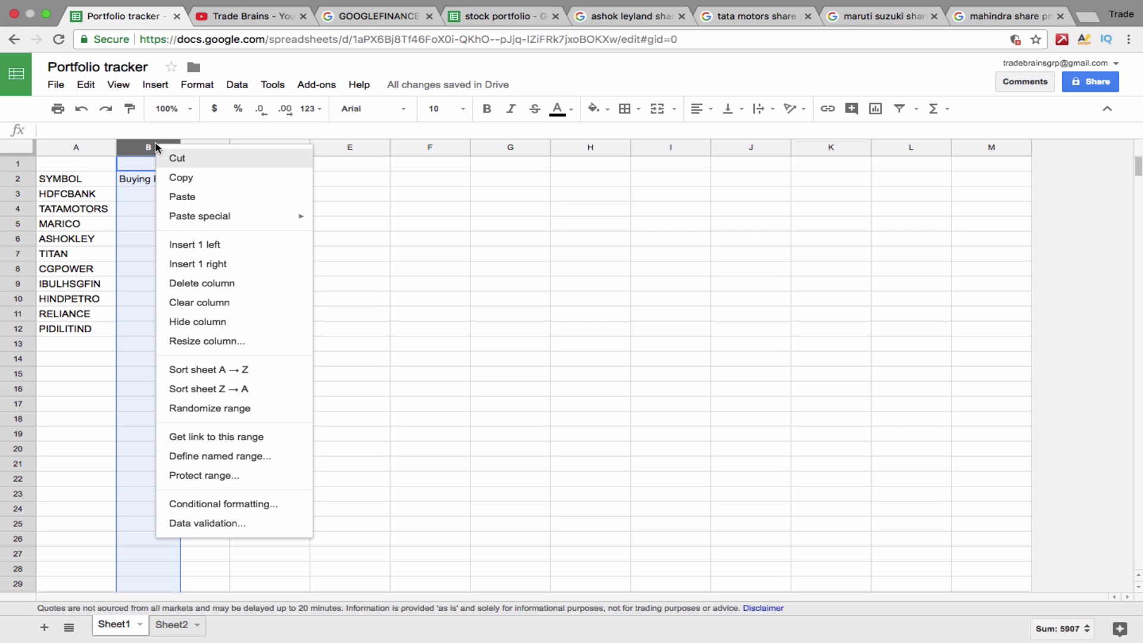
pyautogui.click(213, 245)
pyautogui.click(158, 182)
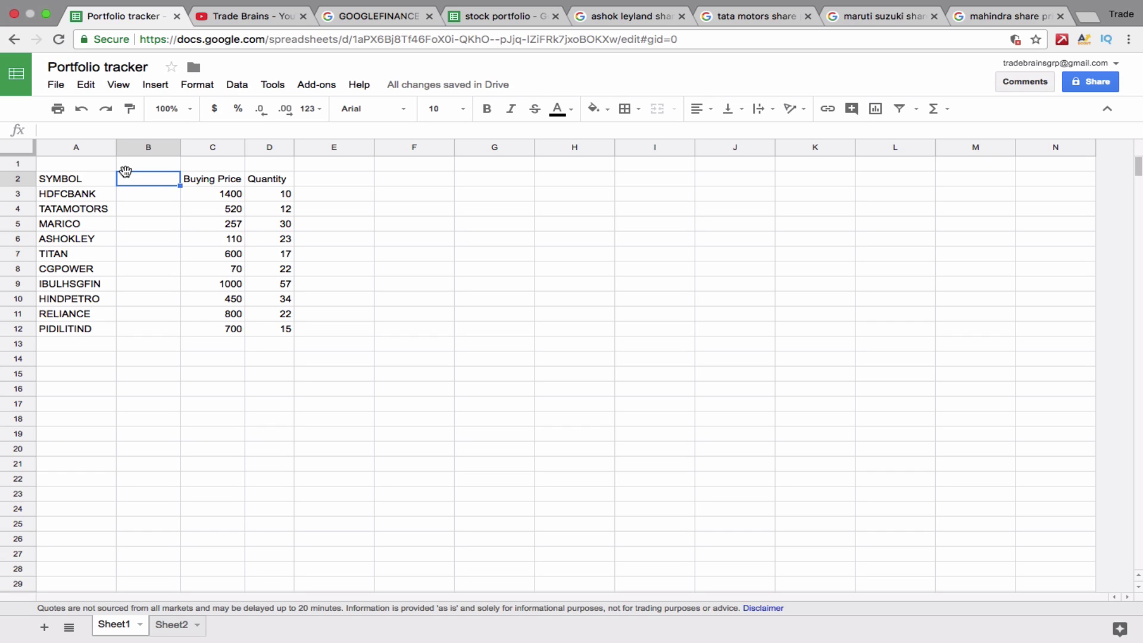
pyautogui.write('COMPA')
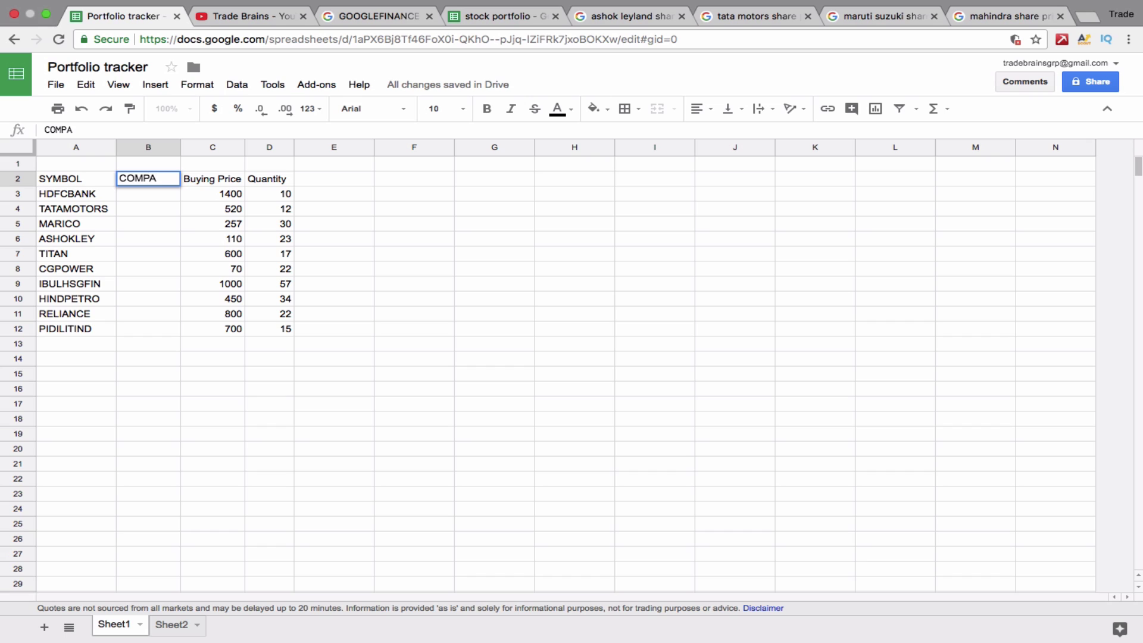
pyautogui.write('NY NAME')
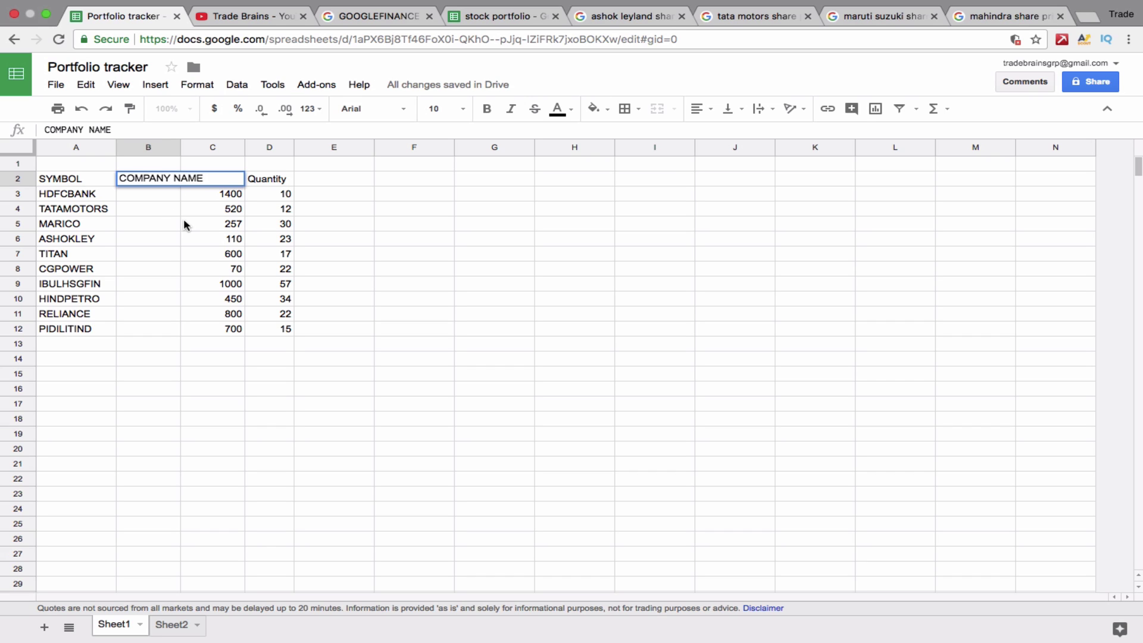
pyautogui.click(184, 224)
# Widen column B to fit the full COMPANY NAME header
pyautogui.rightClick(169, 149)
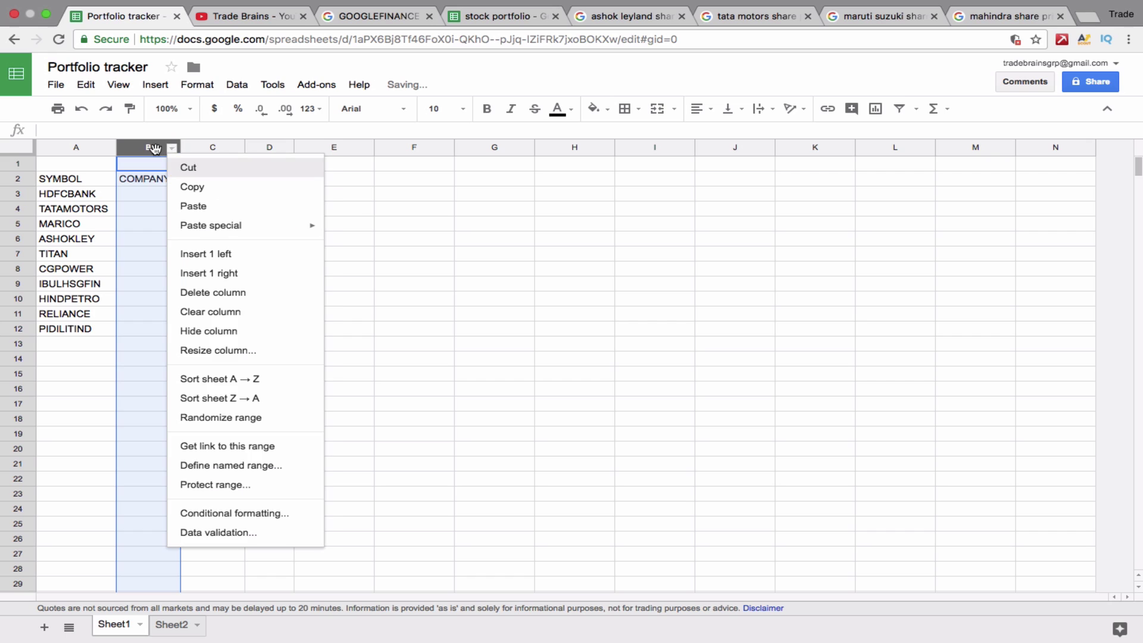
pyautogui.click(155, 149)
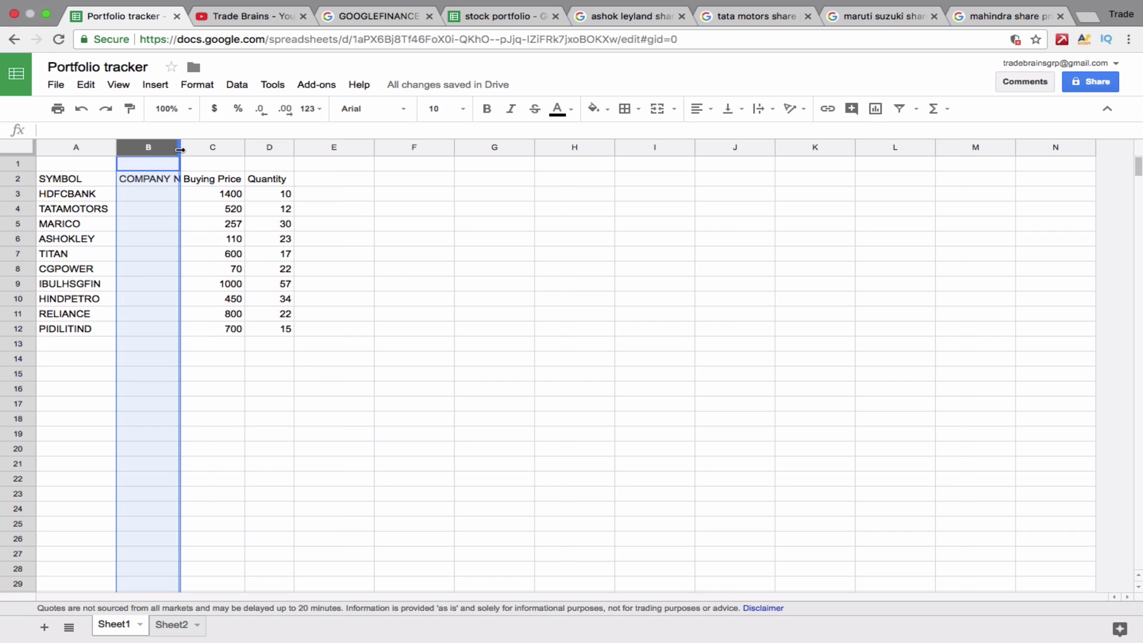
pyautogui.doubleClick(180, 150)
# Enter =GOOGLEFINANCE(A3,"NAME") in cell B3 to fetch the company name for HDFCBANK
pyautogui.click(178, 187)
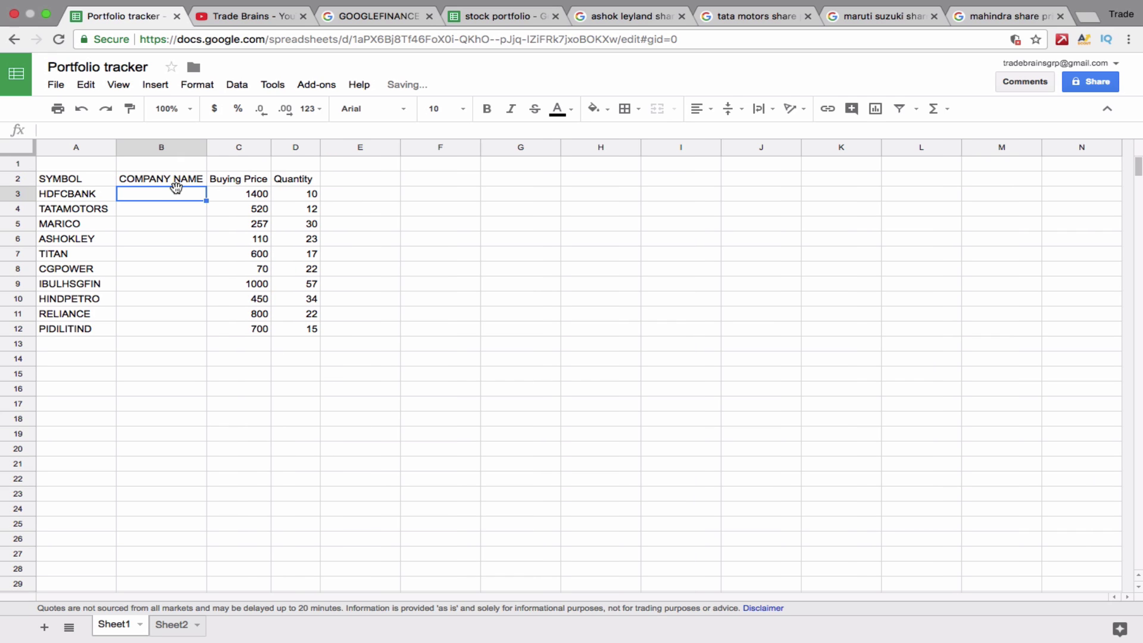
pyautogui.write('=GO')
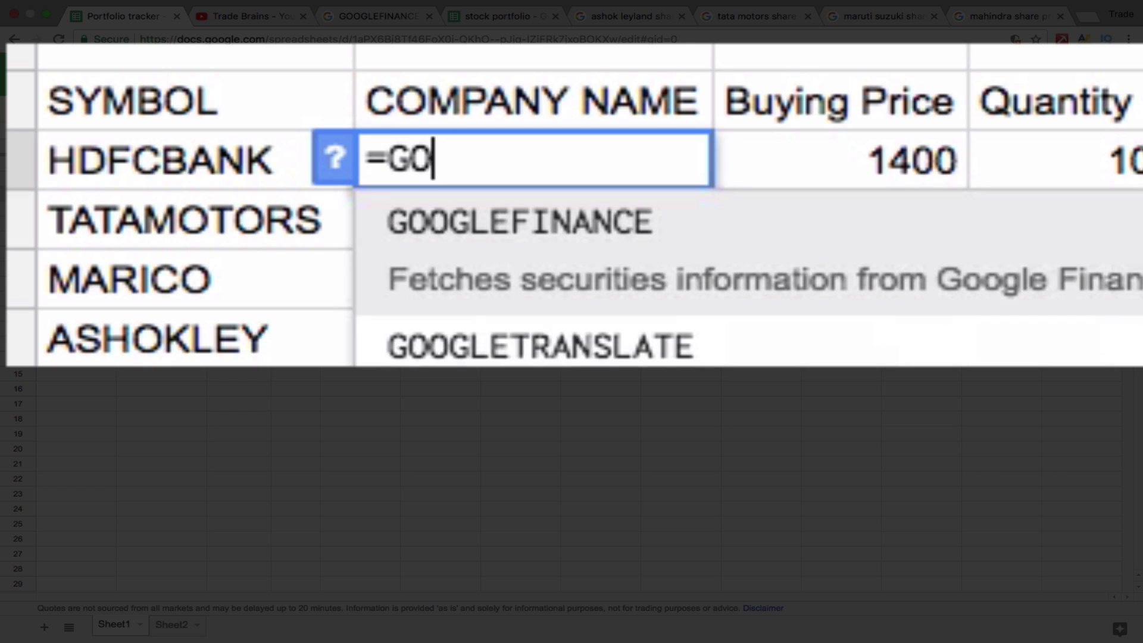
pyautogui.write('O')
pyautogui.press('Tab')
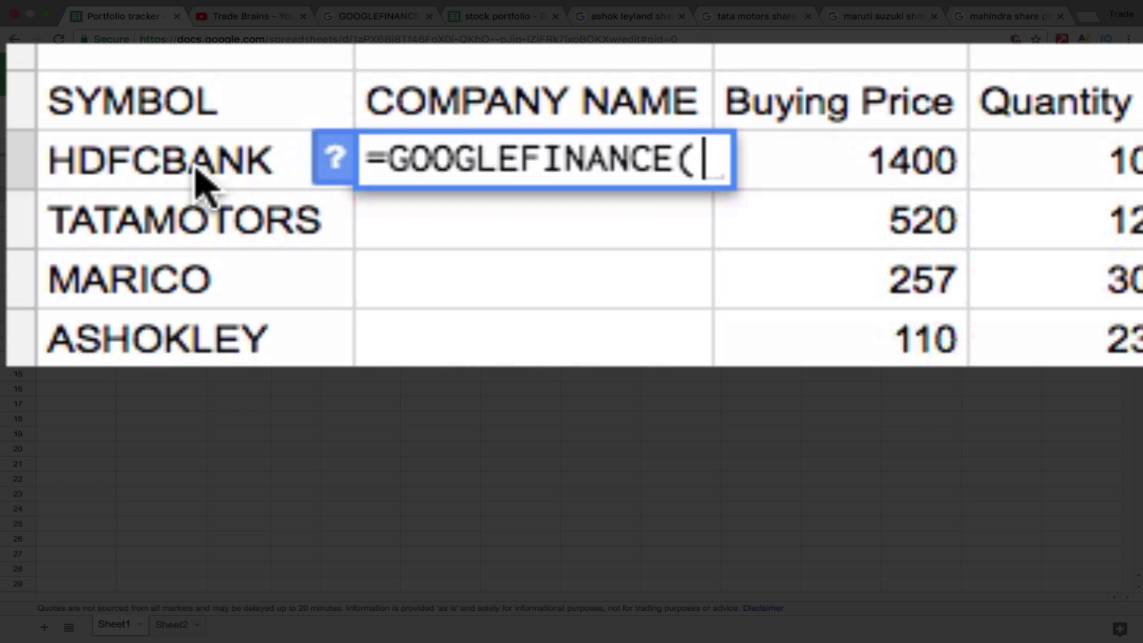
pyautogui.click(197, 173)
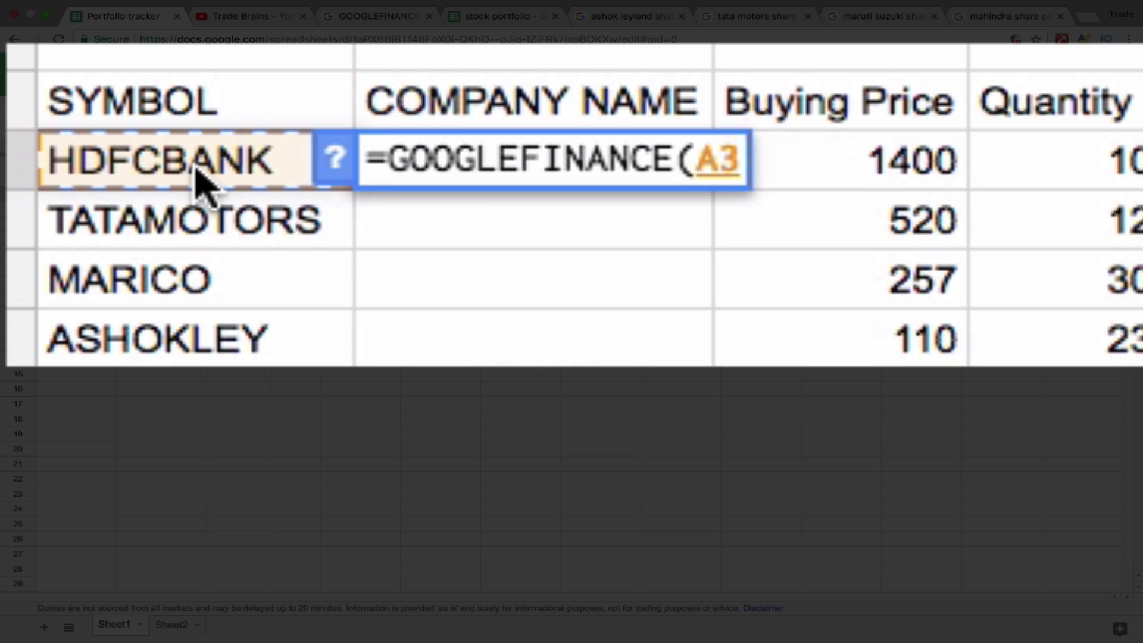
pyautogui.write(',"NA')
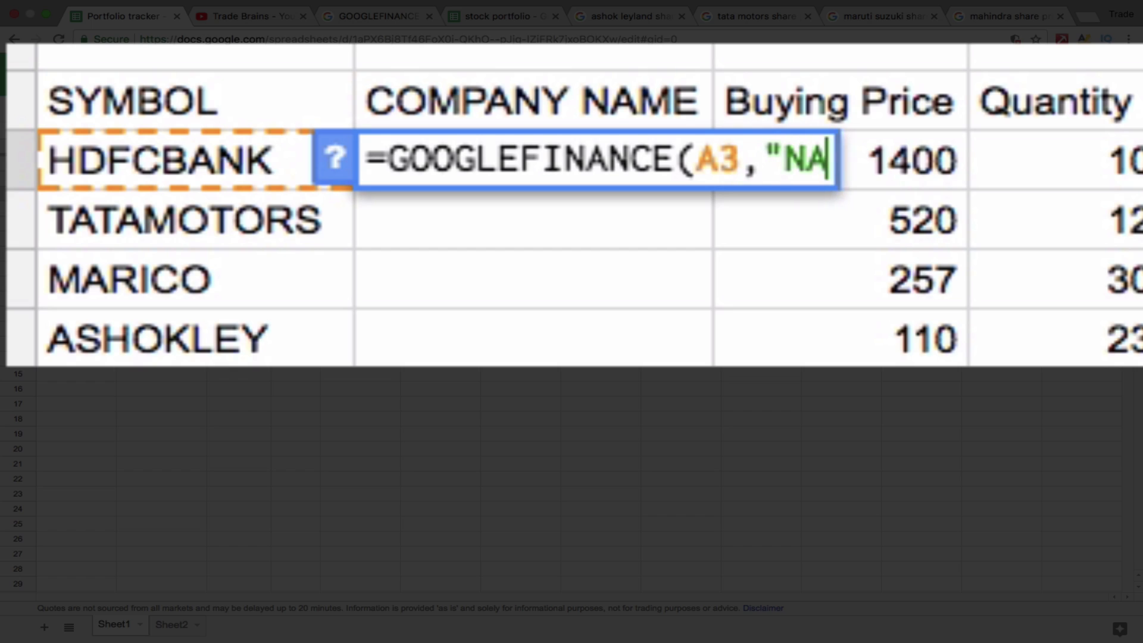
pyautogui.write('ME")')
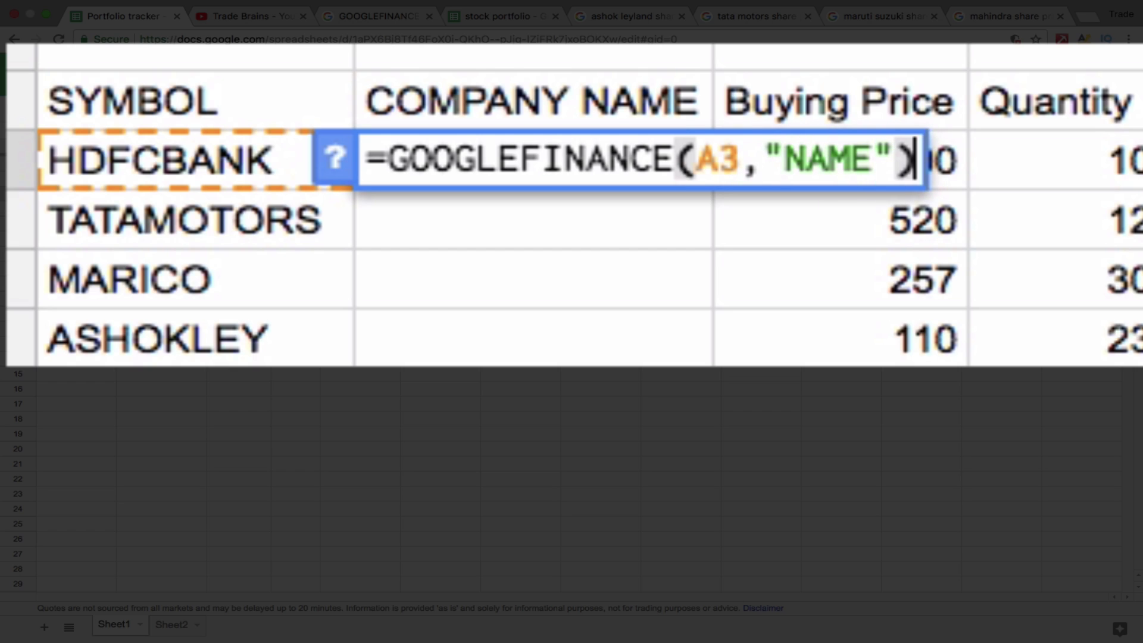
pyautogui.press('Return')
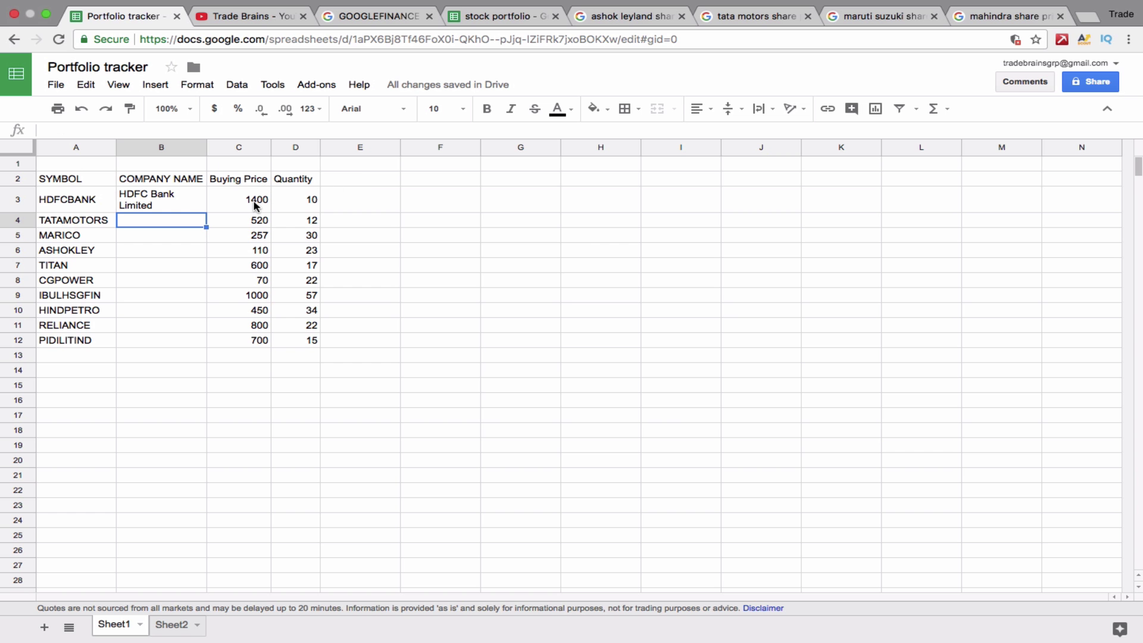
# Add a TOTAL INVESTMENT header in cell E2, beside the Quantity header
pyautogui.click(904, 203)
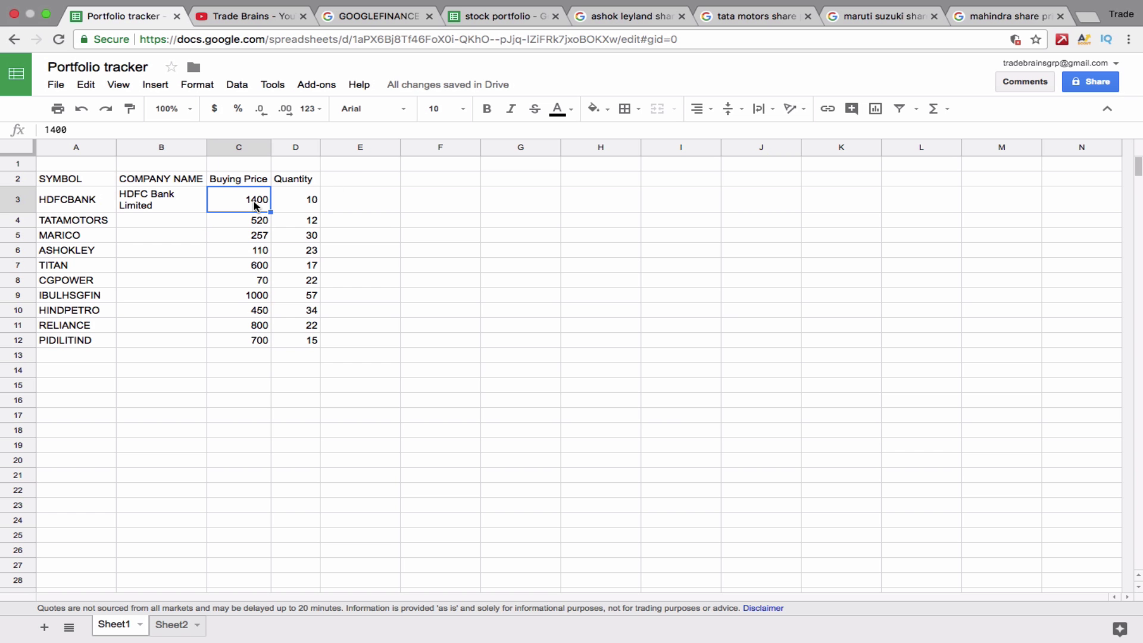
pyautogui.click(312, 205)
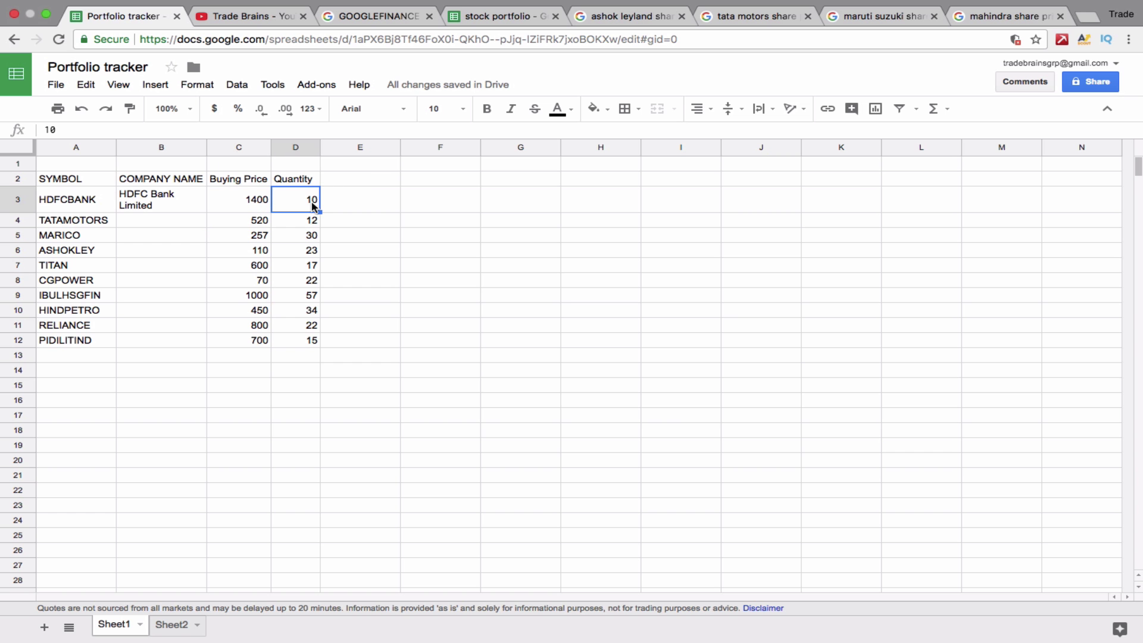
pyautogui.click(361, 181)
pyautogui.write('TOTAL INV')
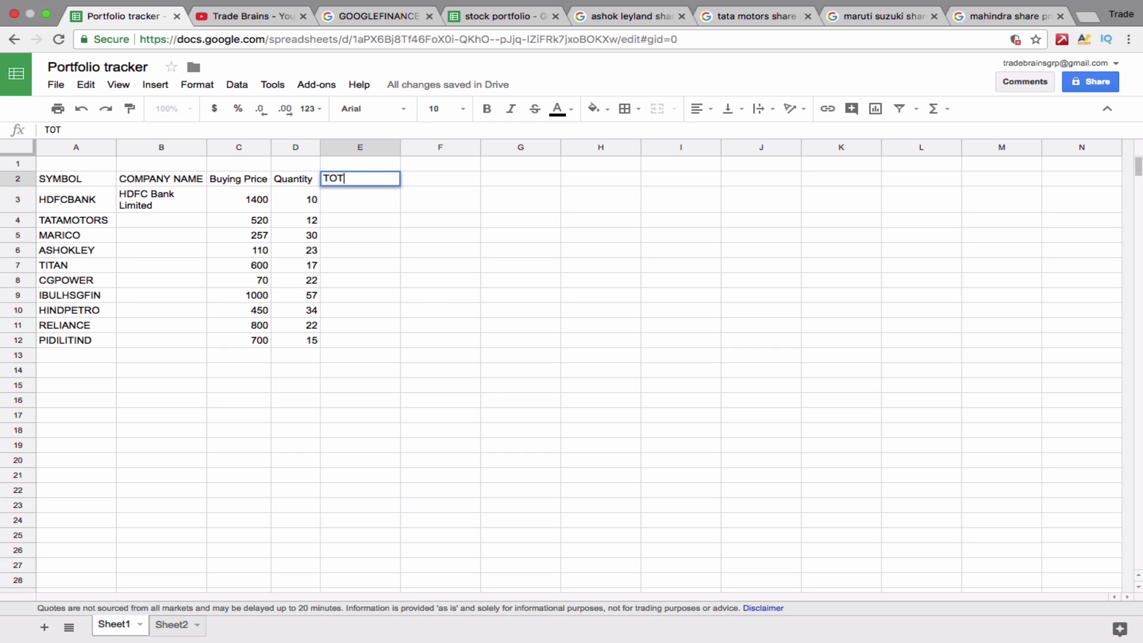
pyautogui.write('ESTMENT')
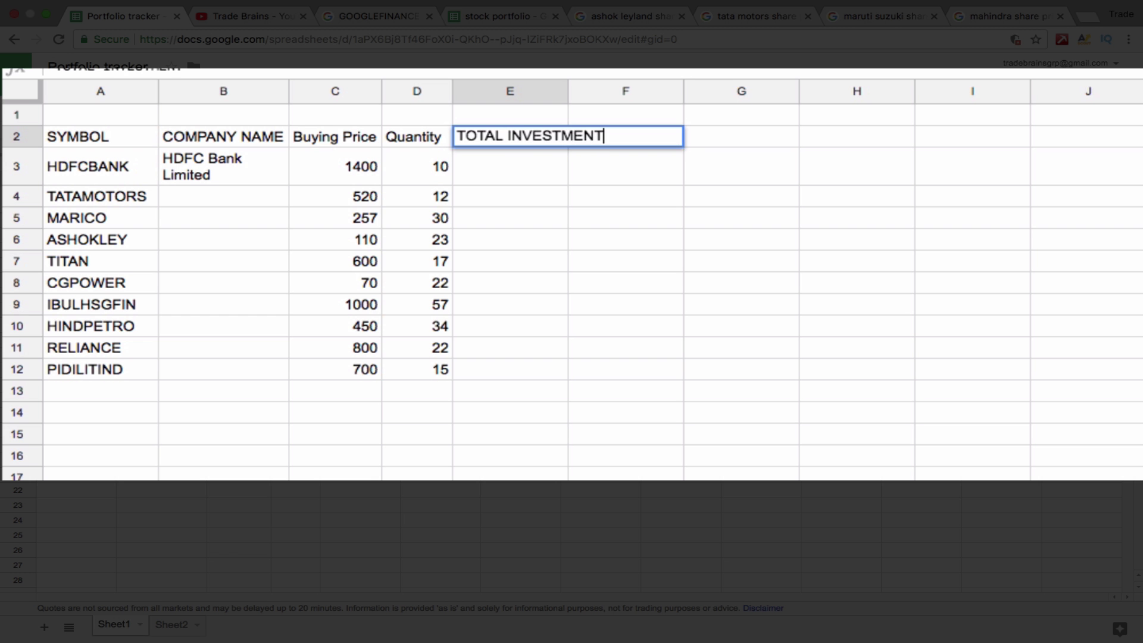
pyautogui.press('Return')
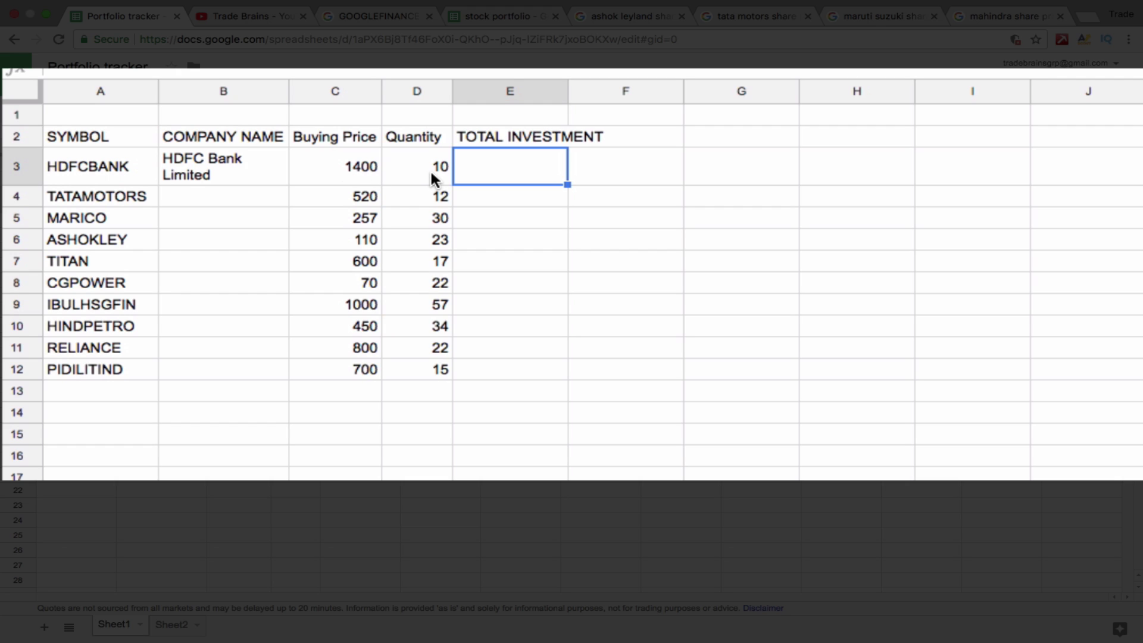
# Enter =C3*D3 in cell E3 to multiply the HDFCBANK buying price by its quantity
pyautogui.write('=')
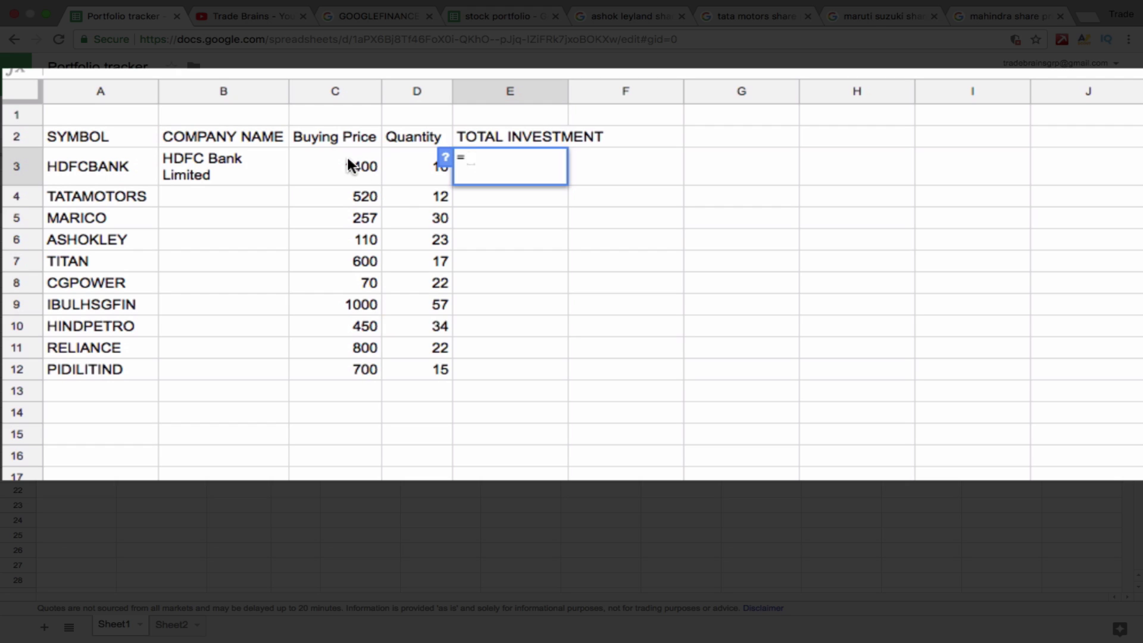
pyautogui.click(347, 157)
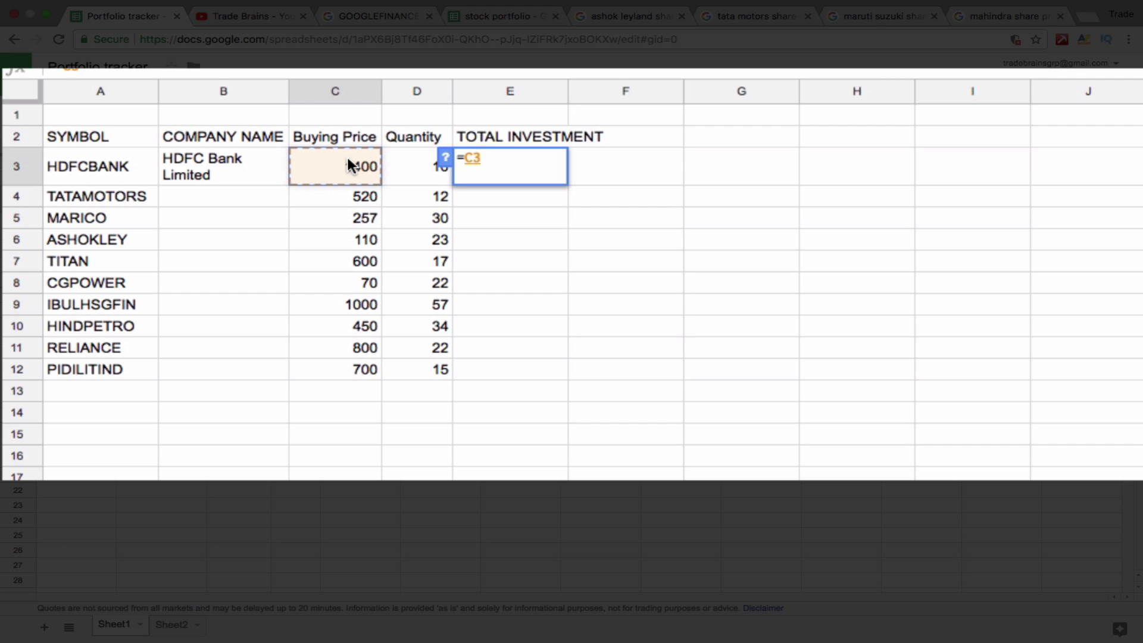
pyautogui.write('*')
pyautogui.click(410, 169)
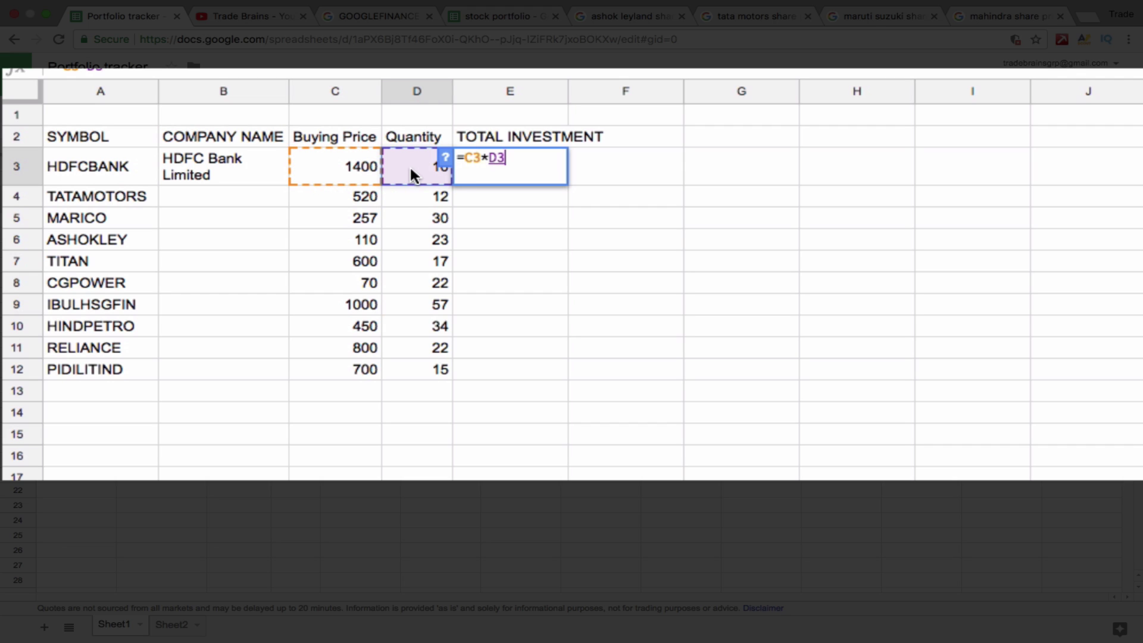
pyautogui.press('Return')
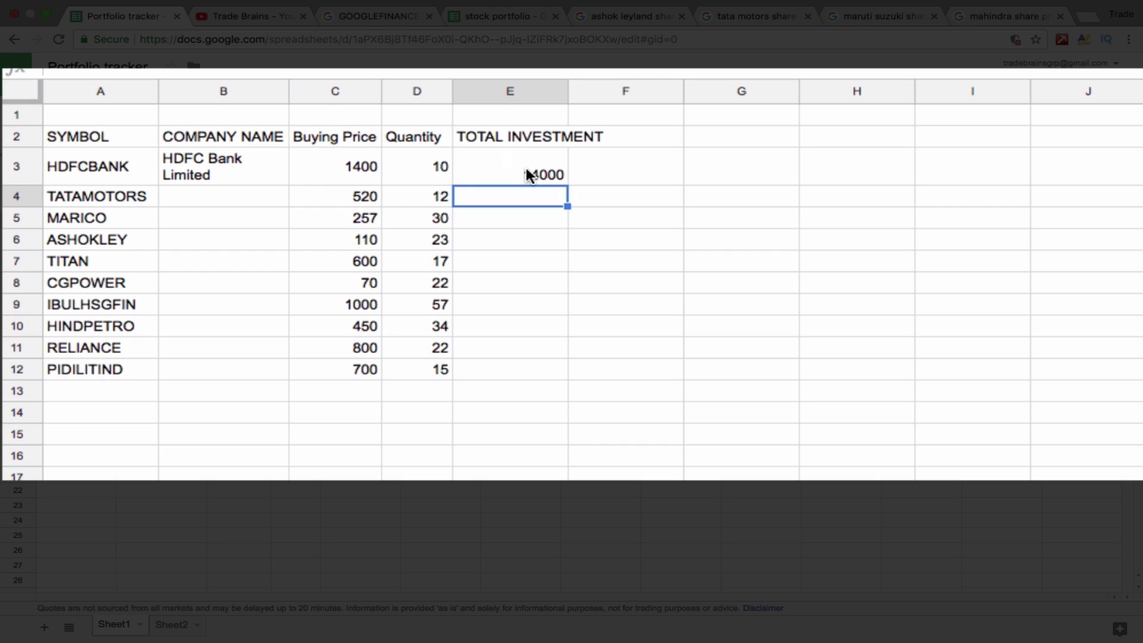
# Add a CURRENT PRICE header in cell F2, beside the TOTAL INVESTMENT header
pyautogui.click(631, 135)
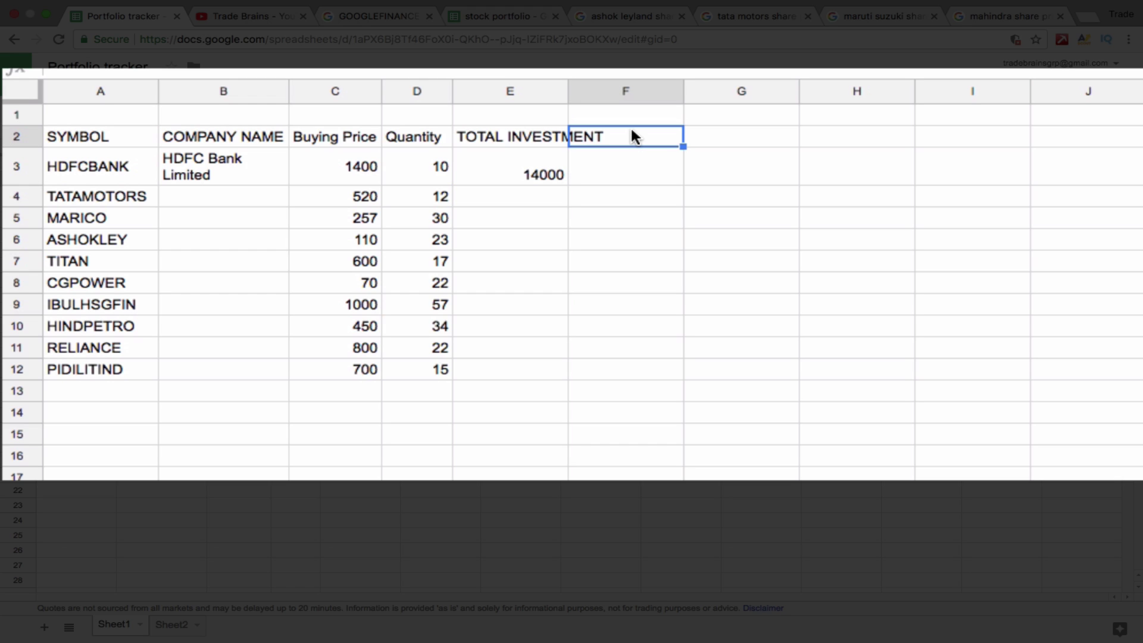
pyautogui.write('CURRET')
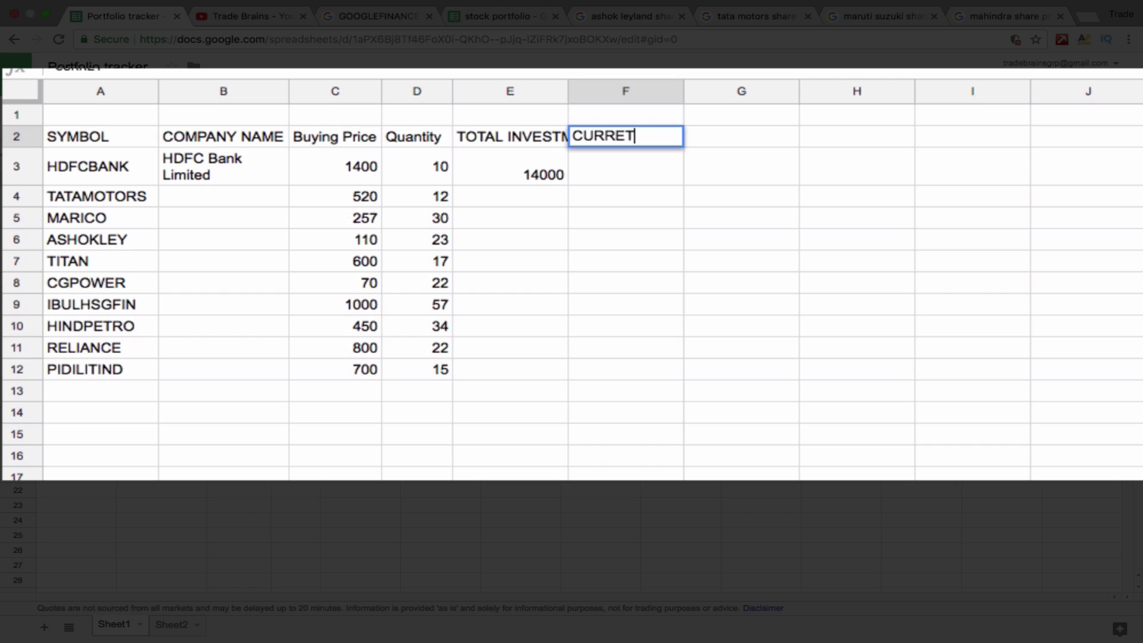
pyautogui.press('BackSpace')
pyautogui.write('NT PRICE')
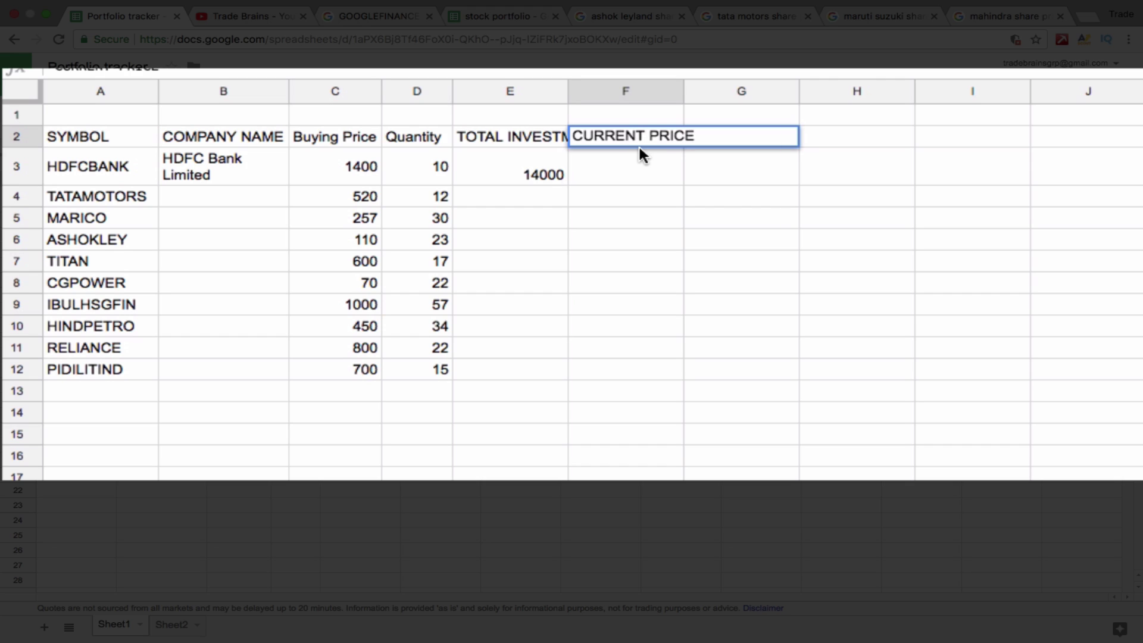
# Enter =GOOGLEFINANCE(A3,"PRICE") in cell F3 to fetch the current price of HDFCBANK
pyautogui.click(641, 170)
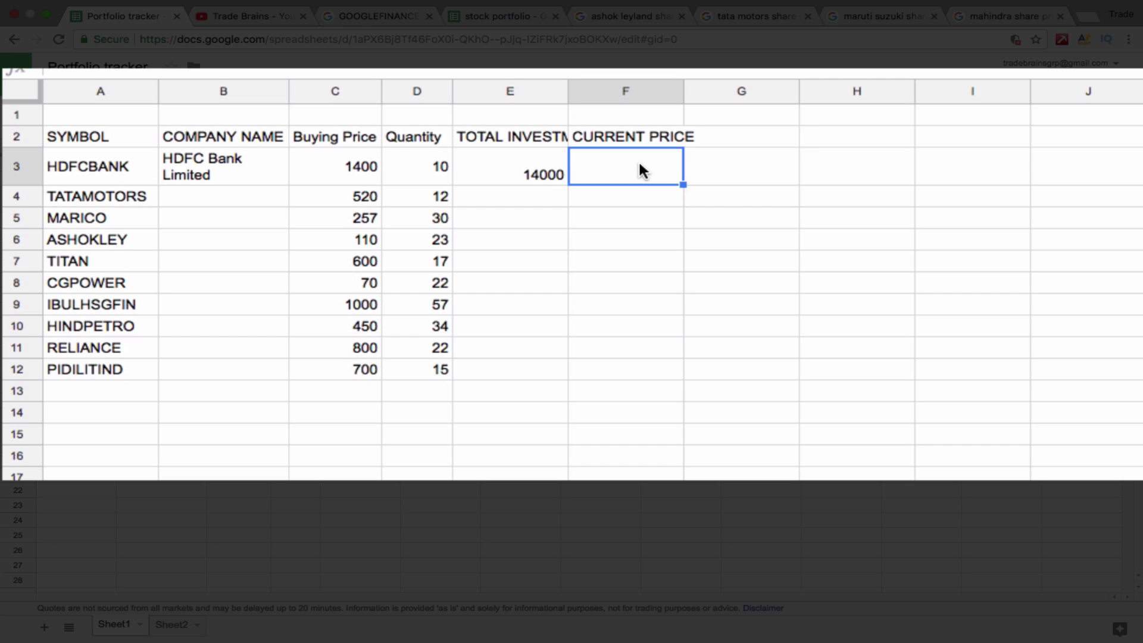
pyautogui.write('=GOOGLEFINANCE(')
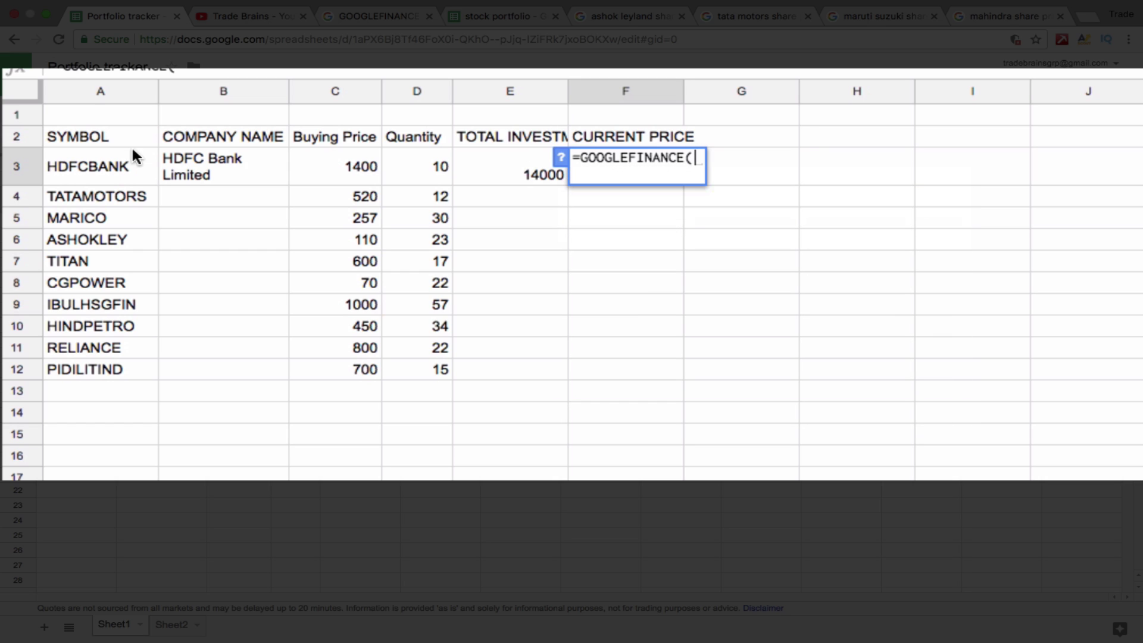
pyautogui.click(107, 162)
pyautogui.write(',')
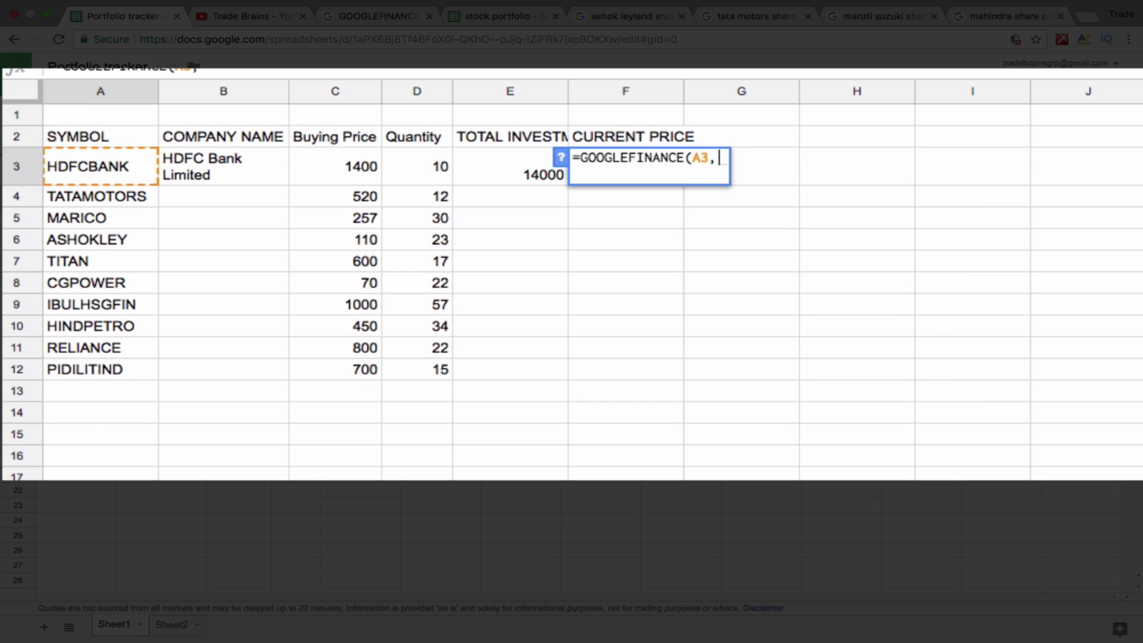
pyautogui.write('"PRICE')
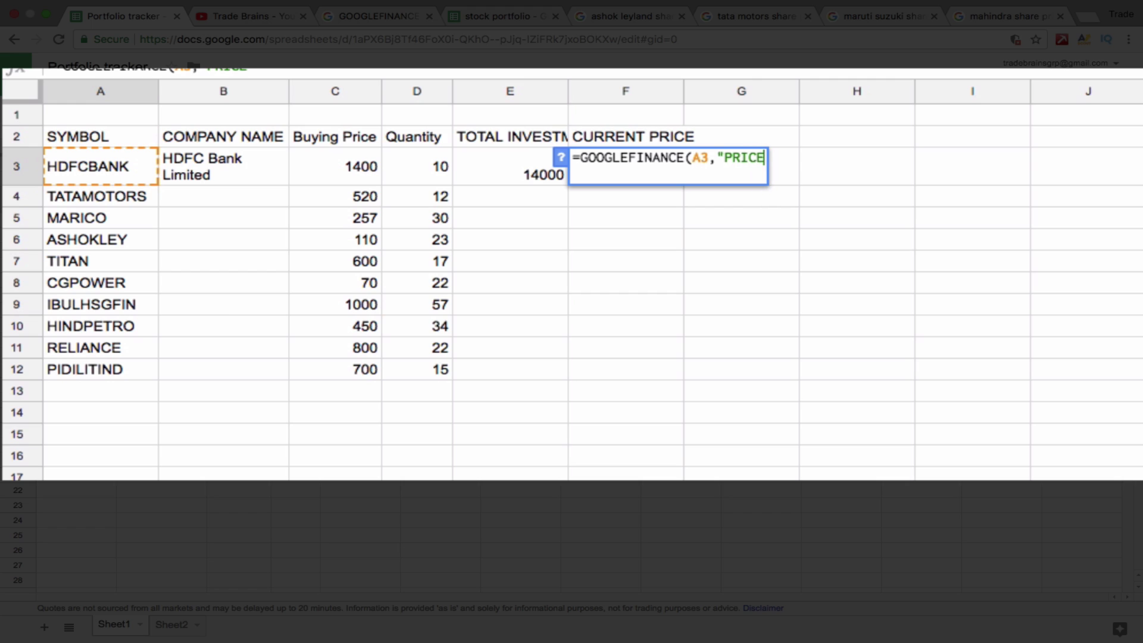
pyautogui.write('")')
pyautogui.press('Return')
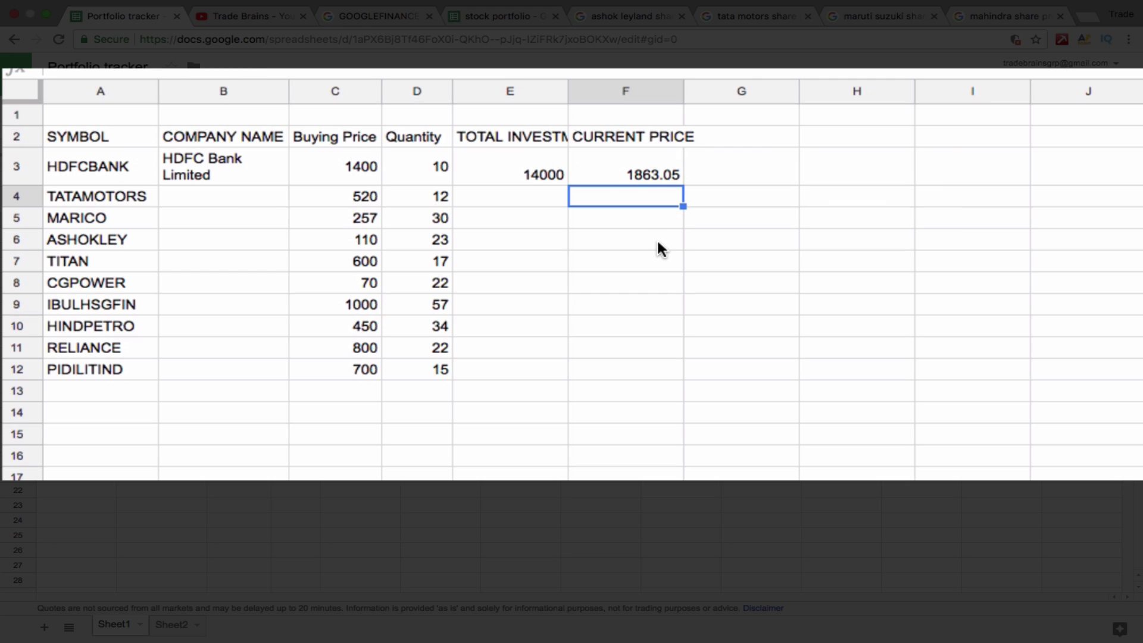
# Add a CURRENT MARKET VALUE header in cell G2, beside the CURRENT PRICE header
pyautogui.click(648, 179)
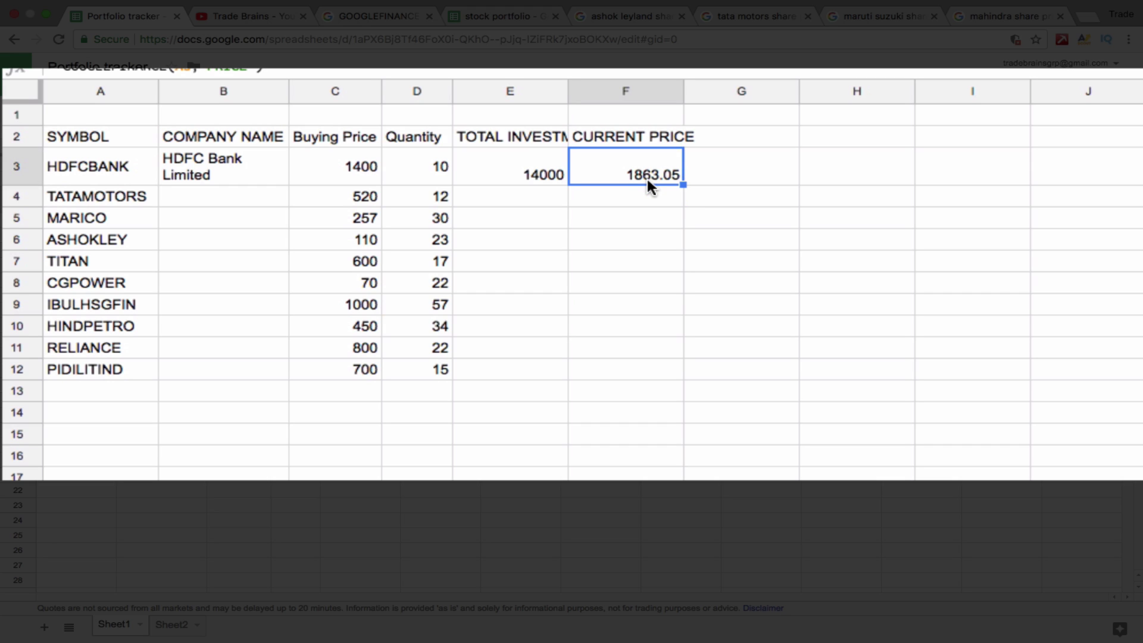
pyautogui.click(354, 169)
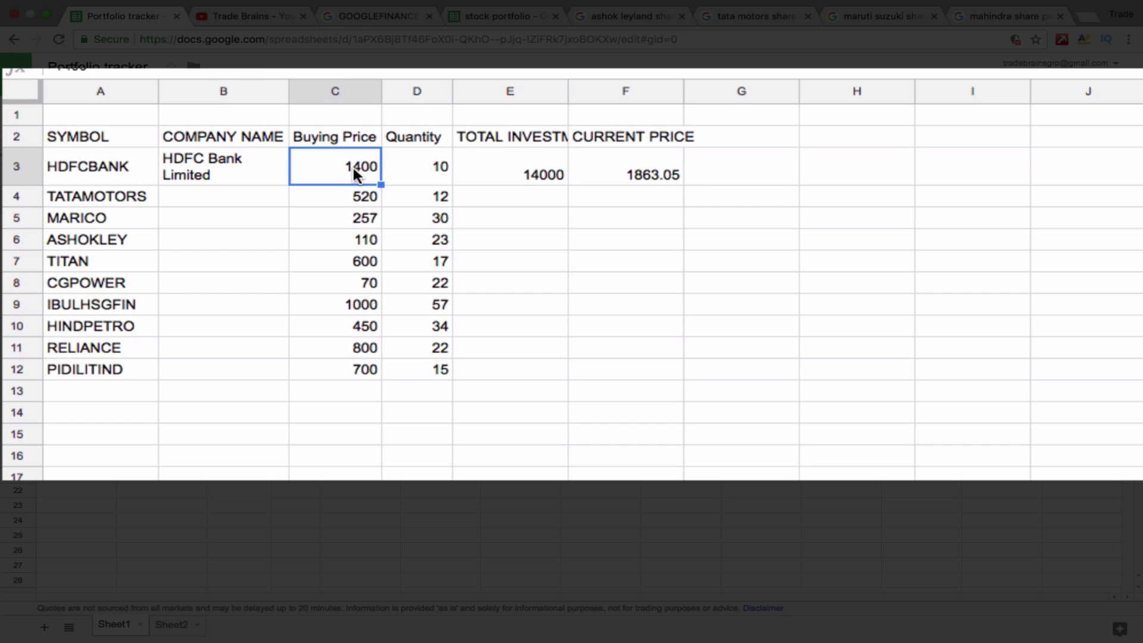
pyautogui.click(747, 140)
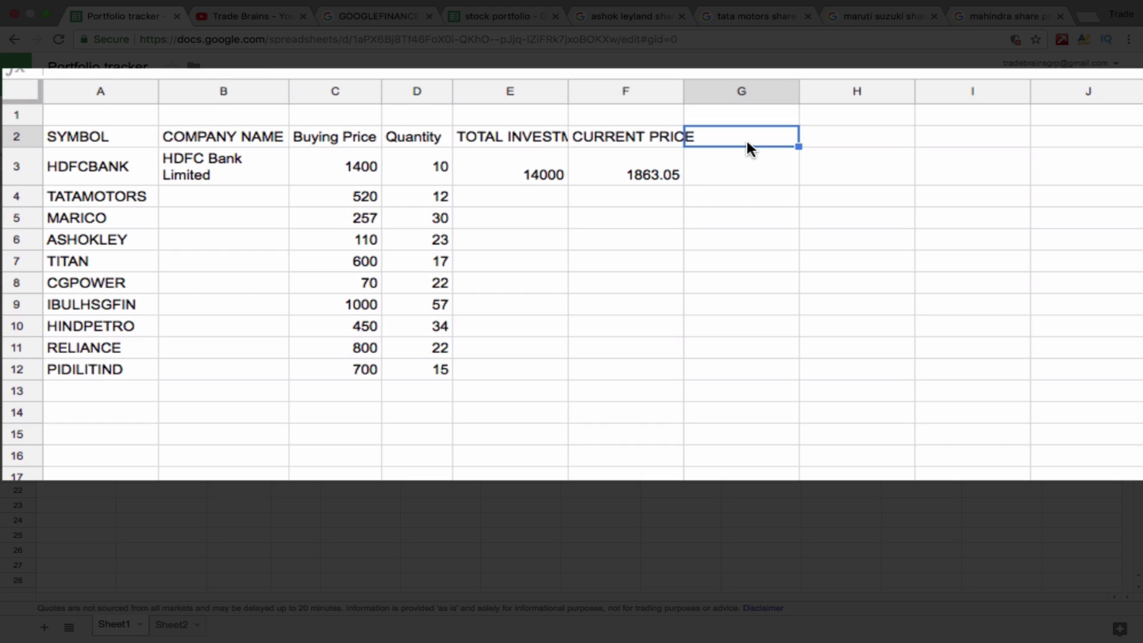
pyautogui.write('CUR')
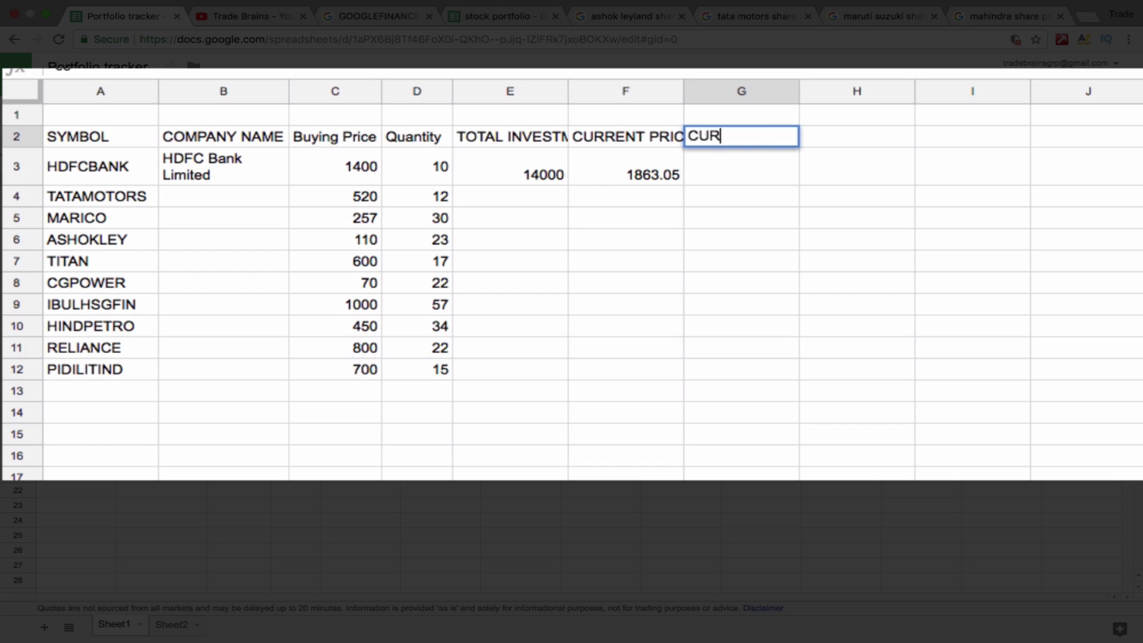
pyautogui.write('RENT MAK')
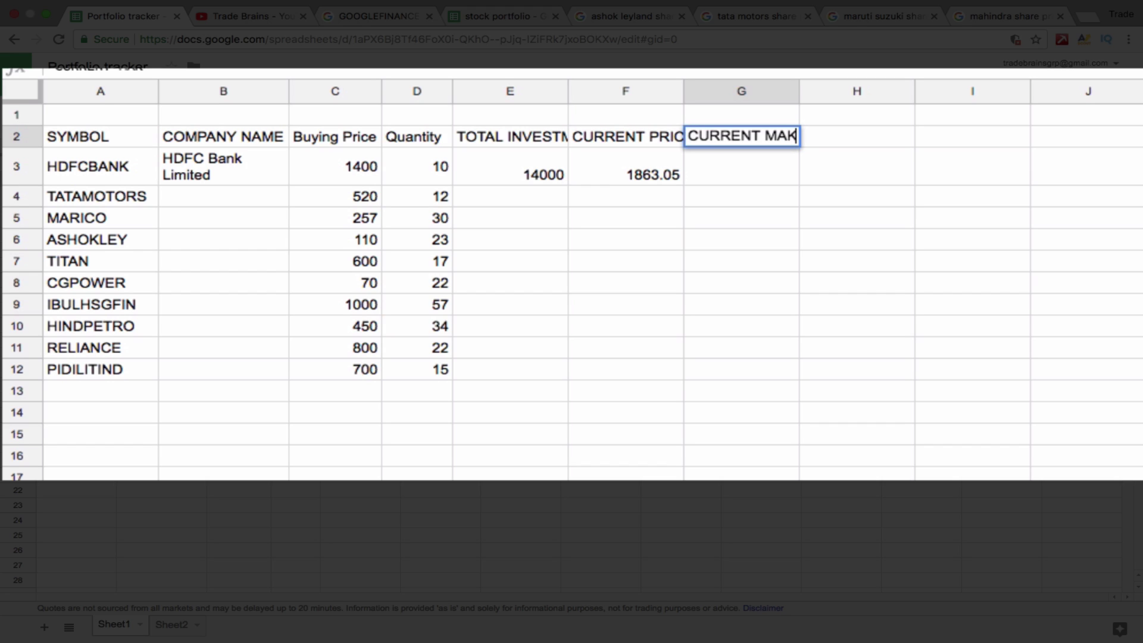
pyautogui.press('BackSpace')
pyautogui.write('RKET ')
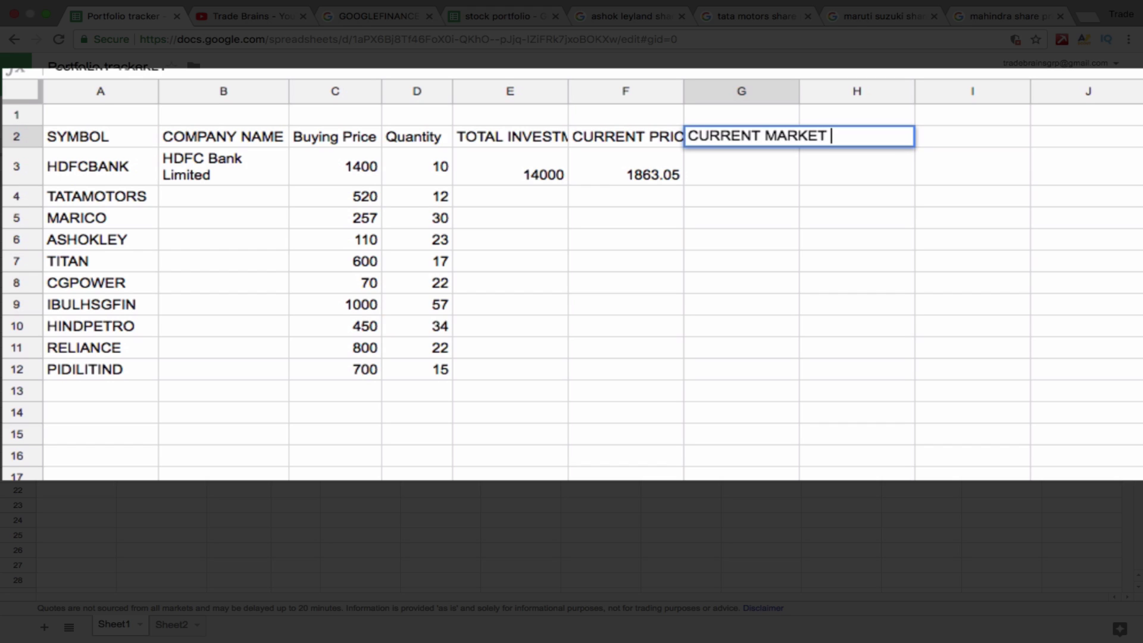
pyautogui.write('VALUE')
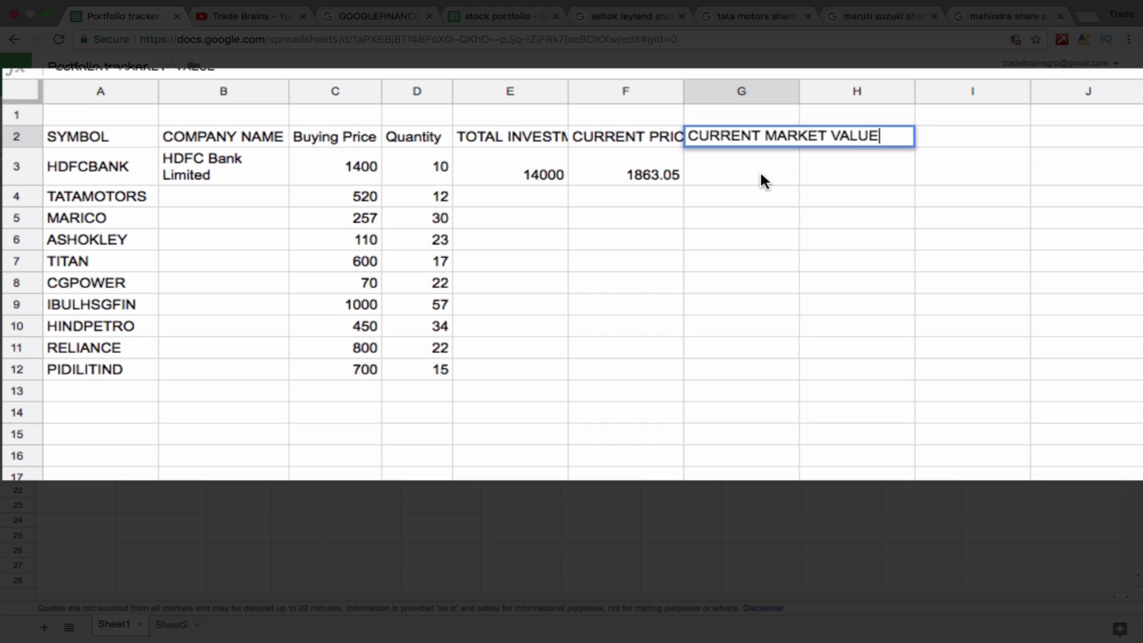
pyautogui.click(760, 169)
# Enter =F3*D3 in cell G3 to multiply the HDFCBANK current price by its quantity
pyautogui.click(649, 169)
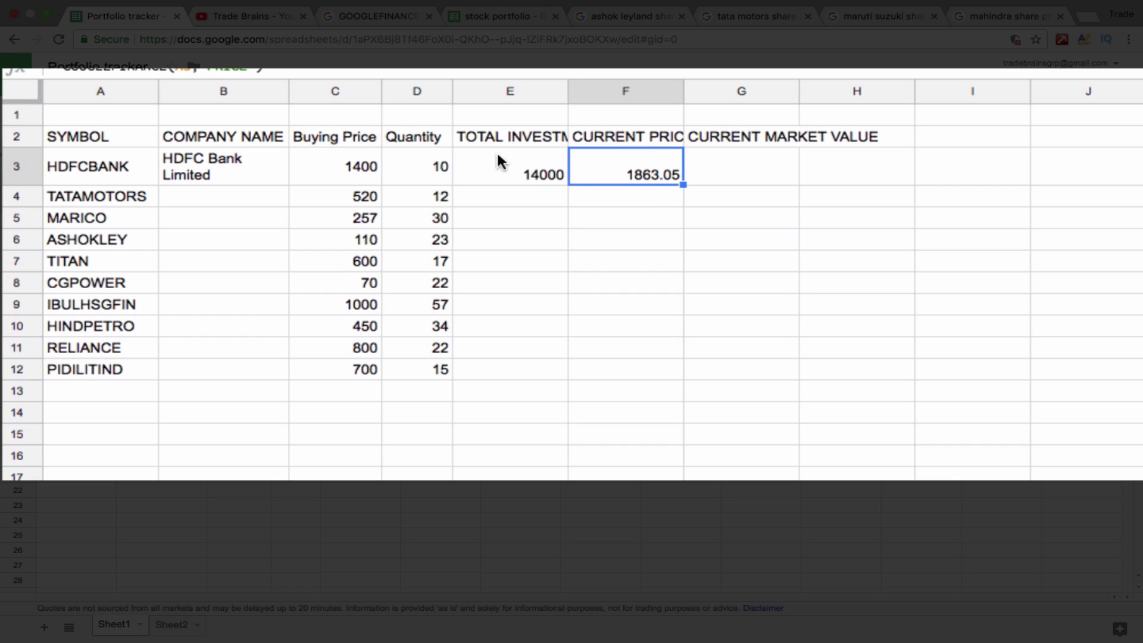
pyautogui.click(742, 176)
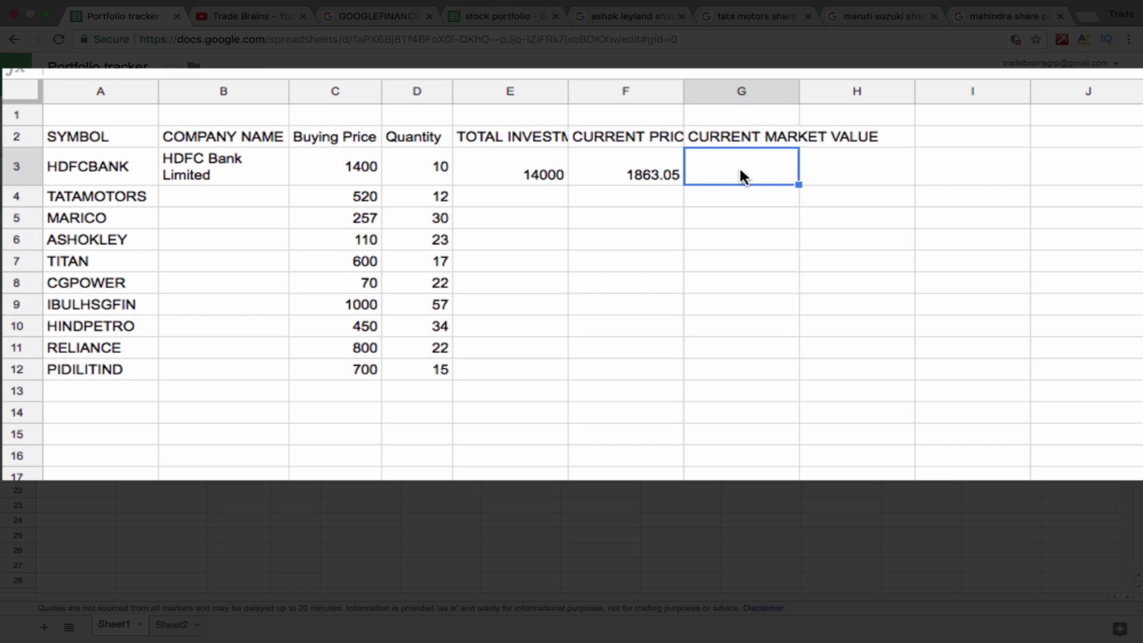
pyautogui.write('=')
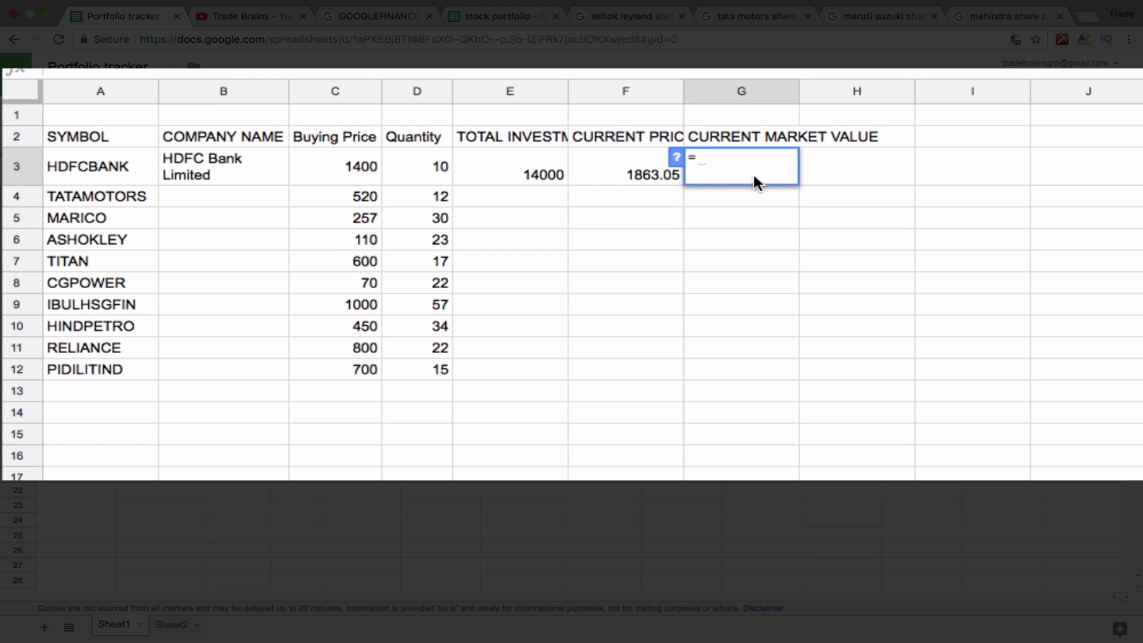
pyautogui.click(622, 174)
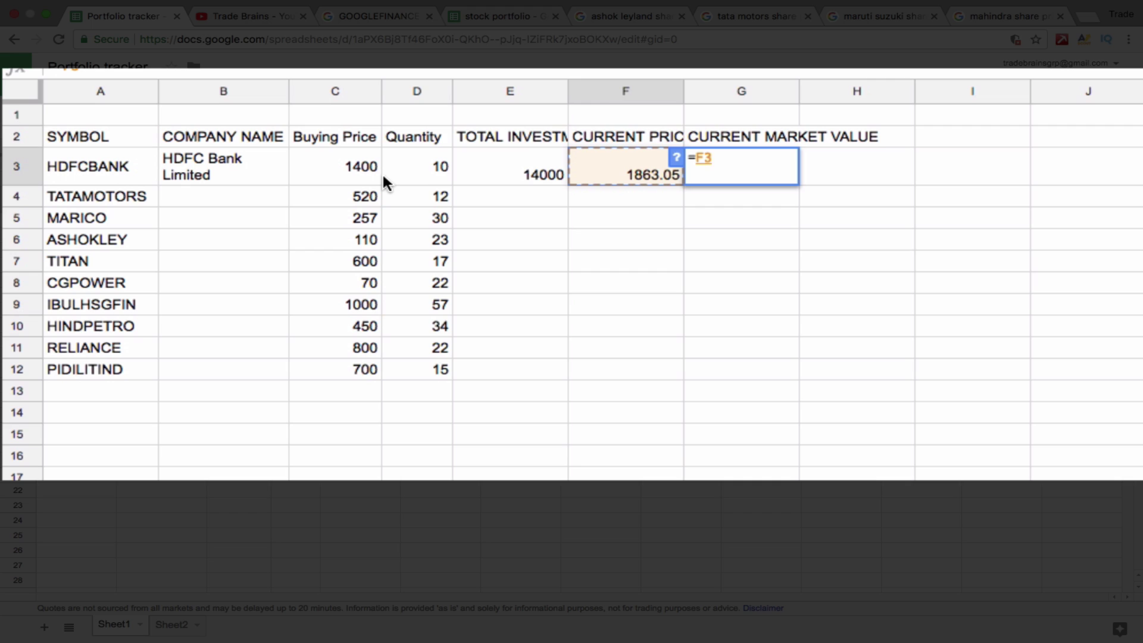
pyautogui.write('*')
pyautogui.click(416, 171)
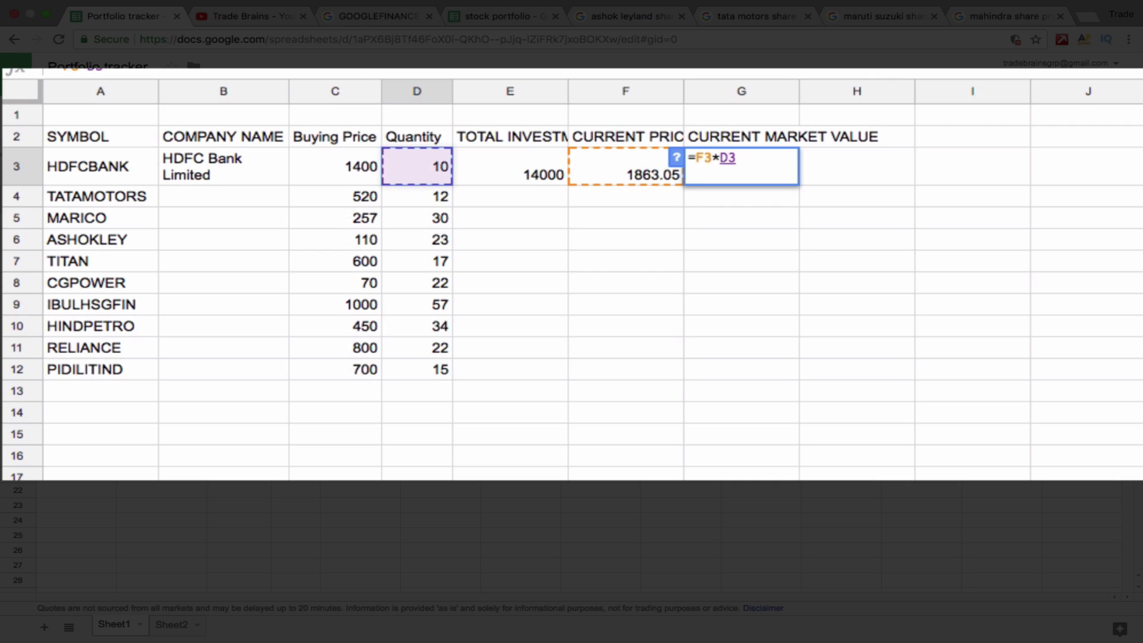
pyautogui.press('Return')
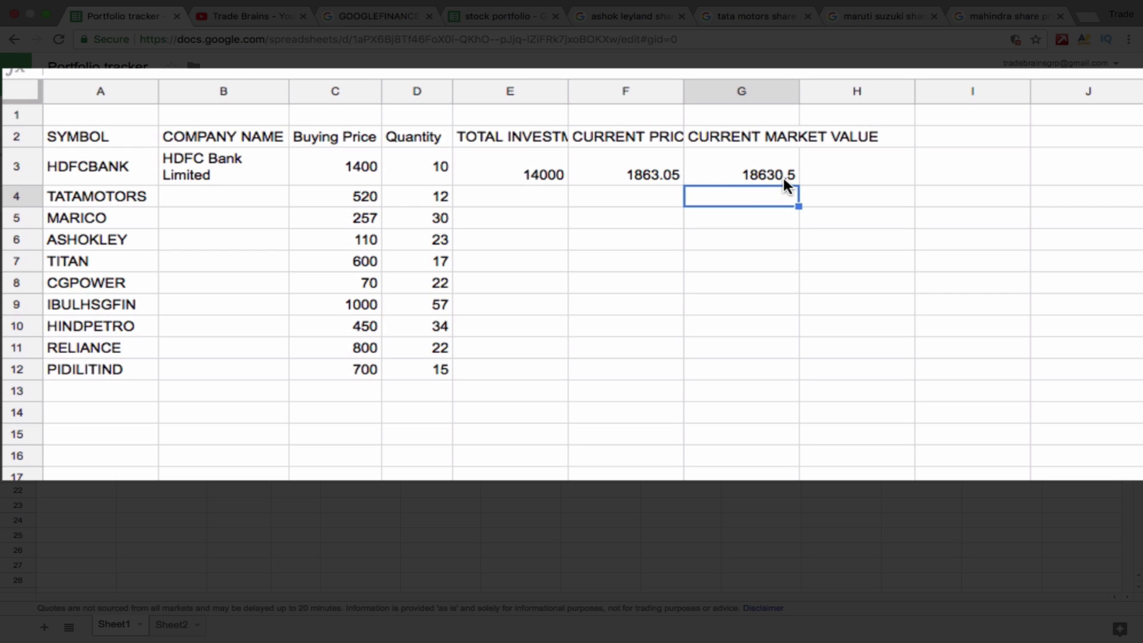
# Add a CHANGE (RS) header in cell H2 and enter =G3-E3 in H3 to subtract total investment from current market value
pyautogui.click(885, 132)
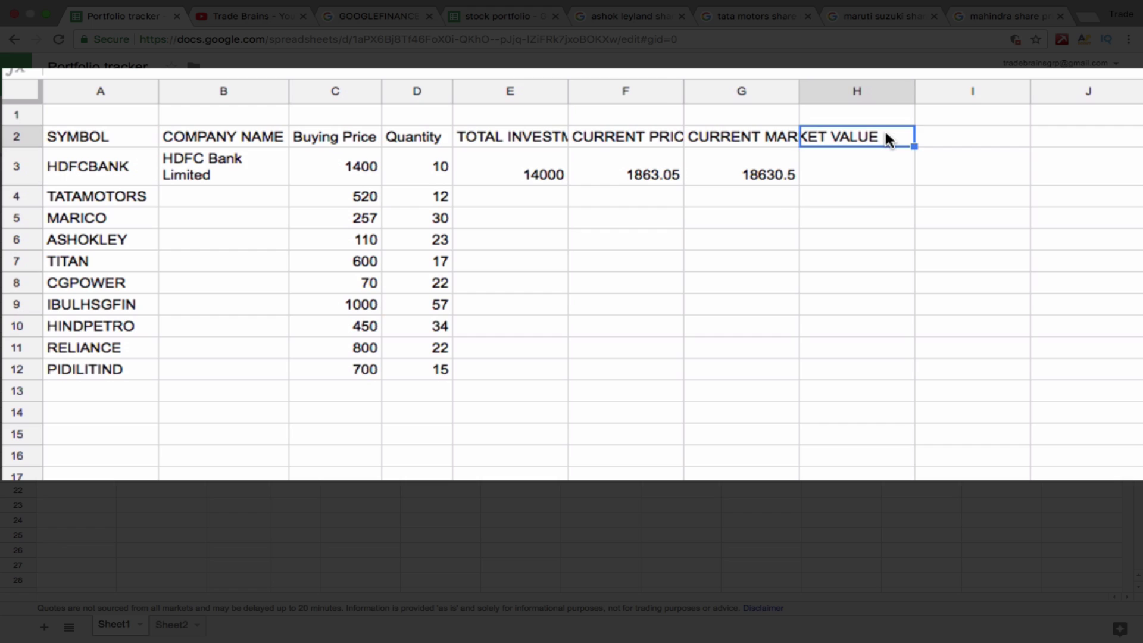
pyautogui.write('CHANGE (RS)')
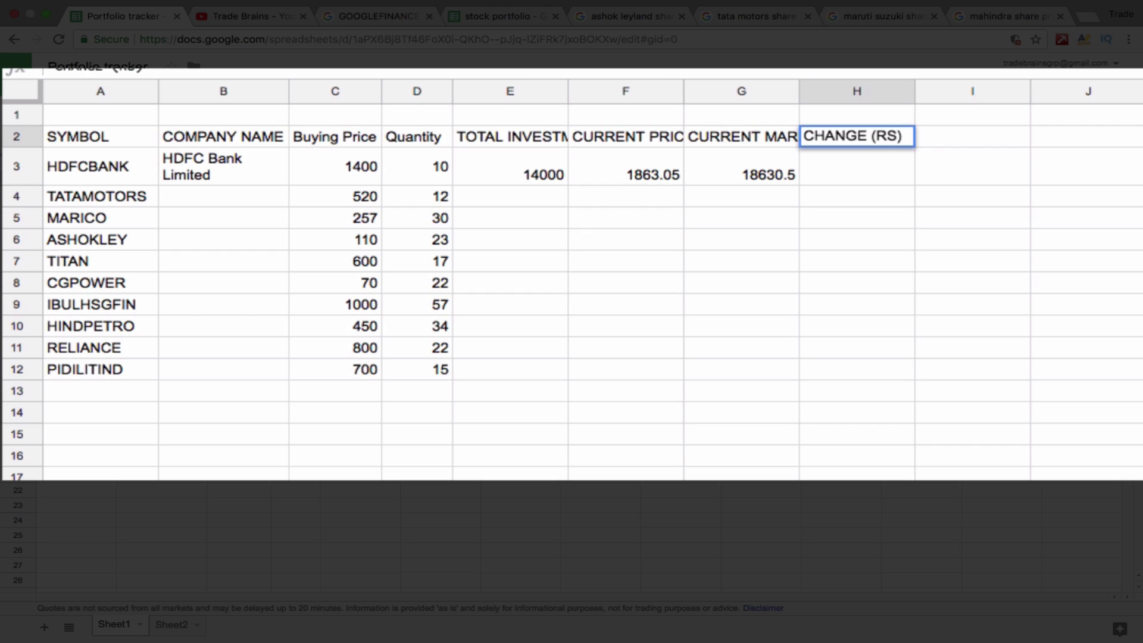
pyautogui.click(888, 167)
pyautogui.write('=')
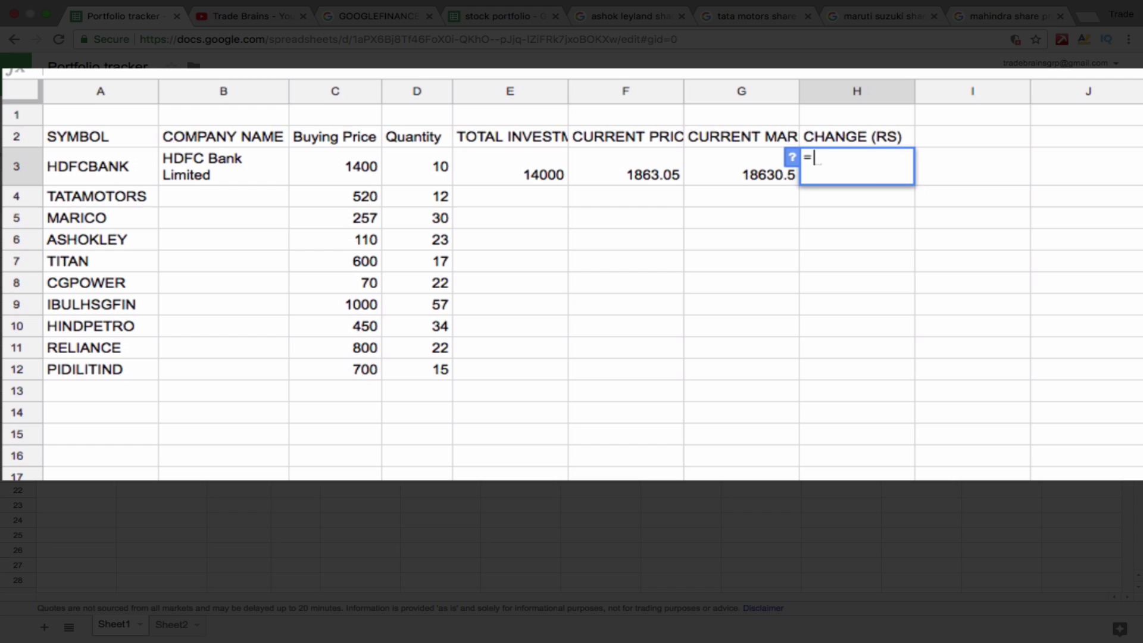
pyautogui.click(735, 164)
pyautogui.write('-')
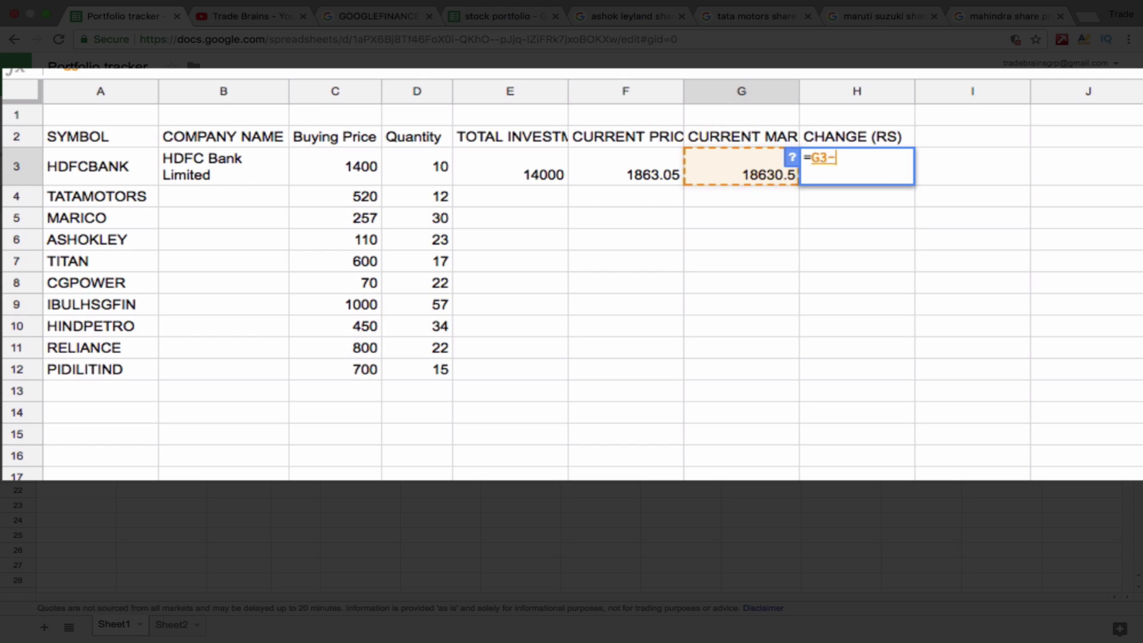
pyautogui.click(525, 161)
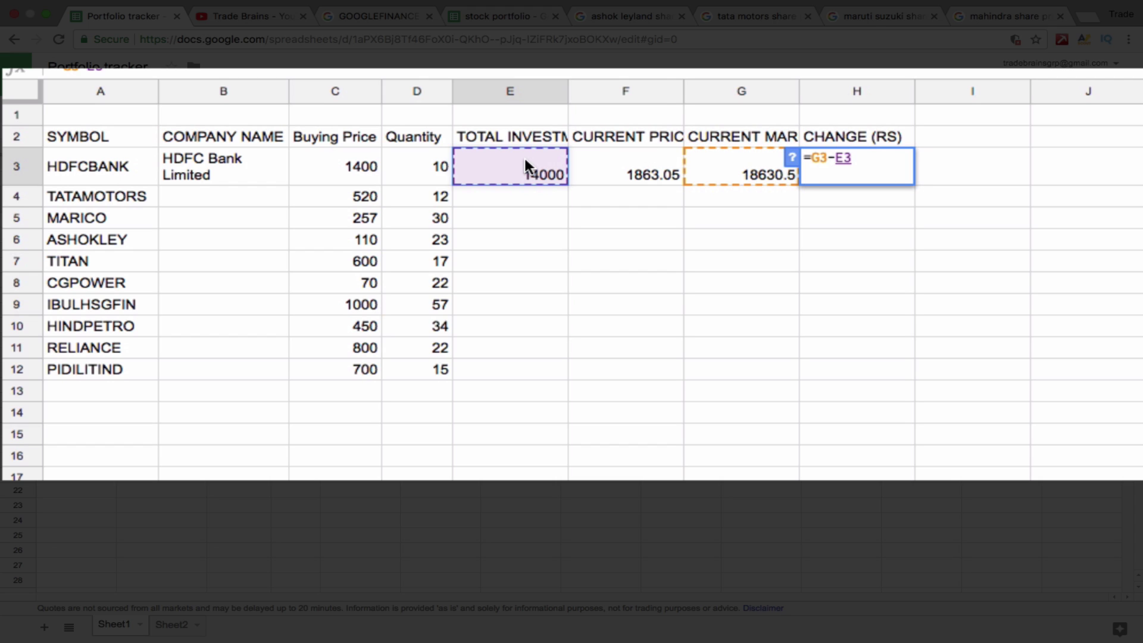
pyautogui.press('Return')
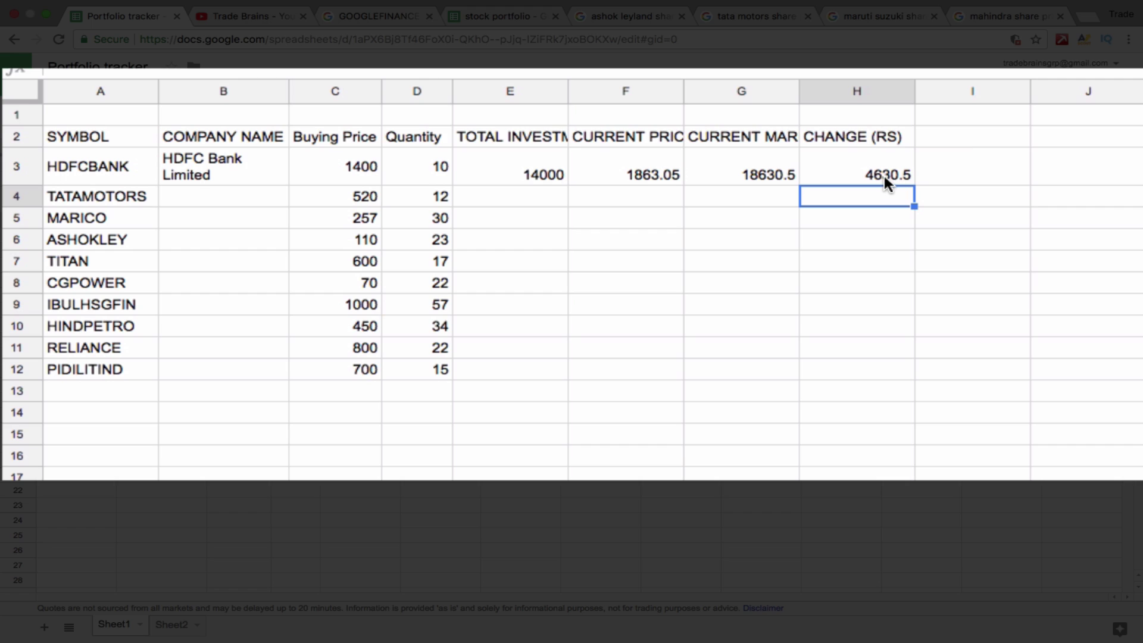
# Add a CHANGE (%) header in cell I2, beside the CHANGE (RS) header
pyautogui.click(954, 136)
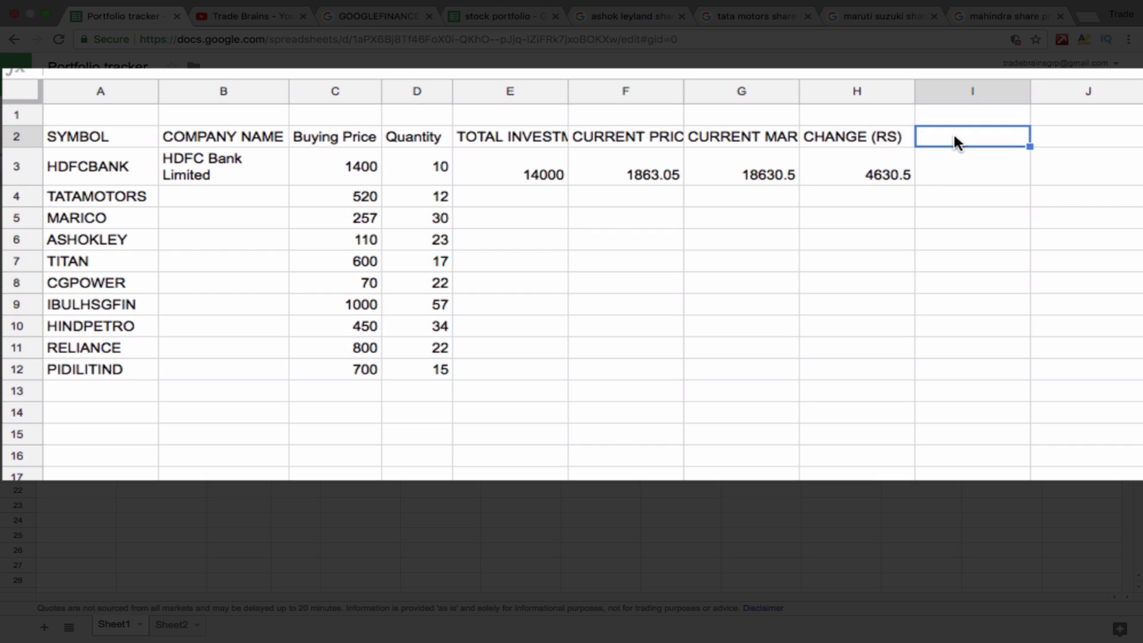
pyautogui.write('CHANGE')
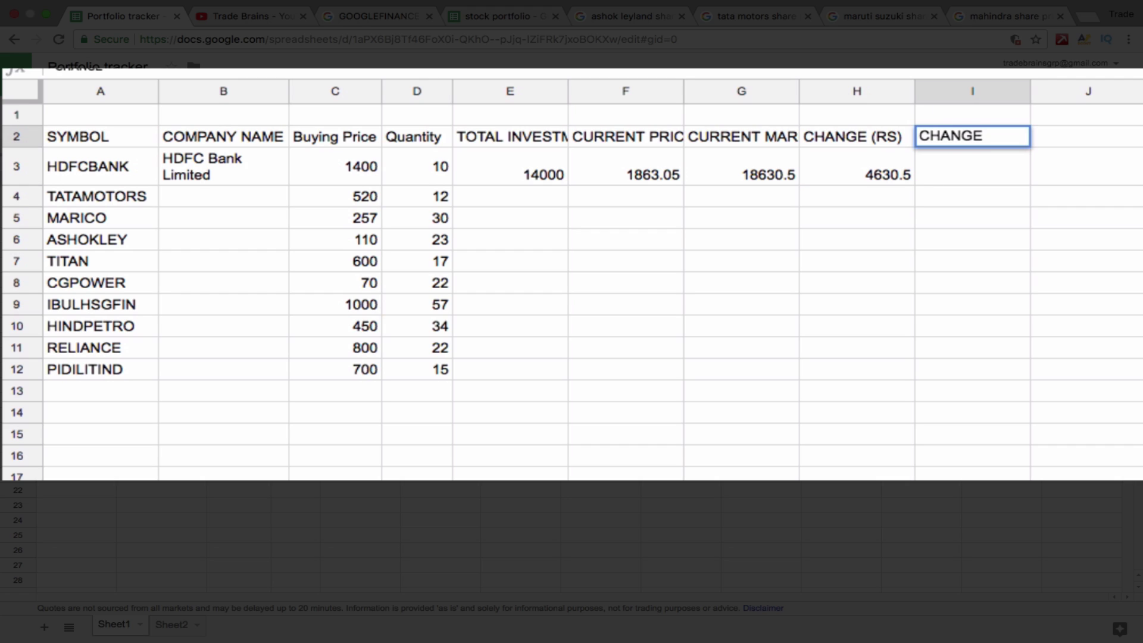
pyautogui.write(' (%)')
# Enter =(H3/E3)*100 in cell I3 to calculate the HDFCBANK change as a percentage of total investment
pyautogui.click(951, 171)
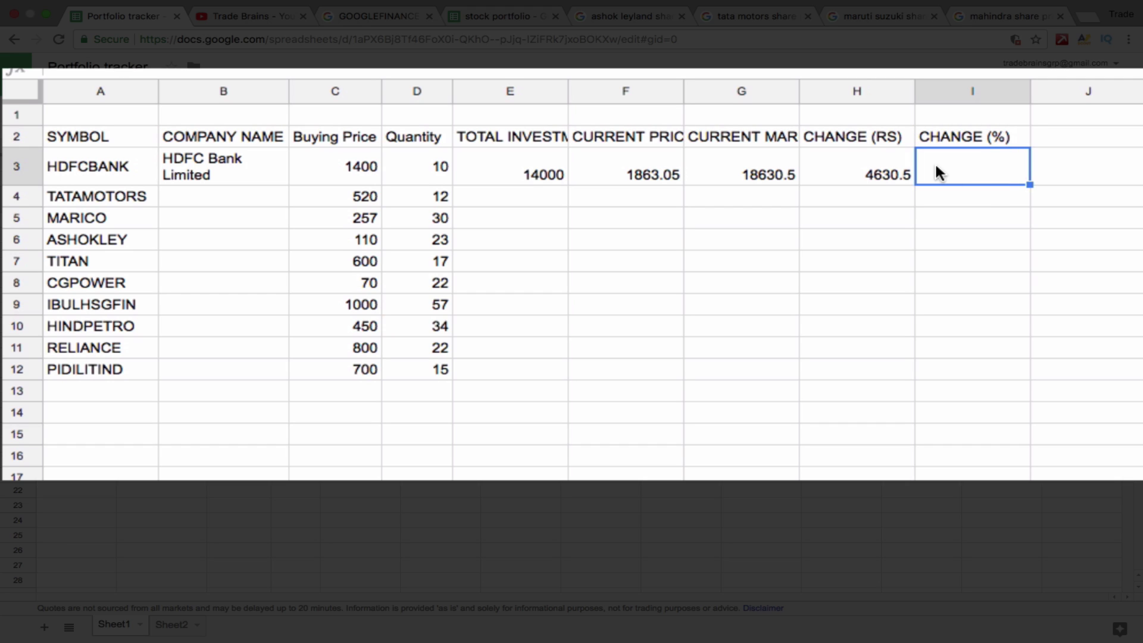
pyautogui.write('=')
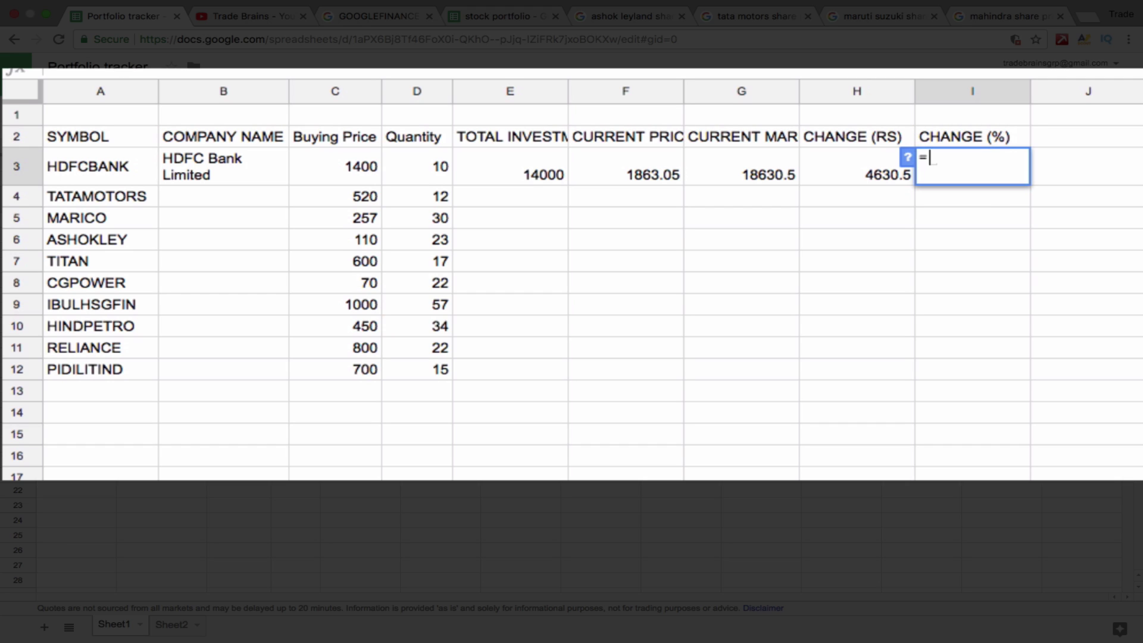
pyautogui.click(850, 172)
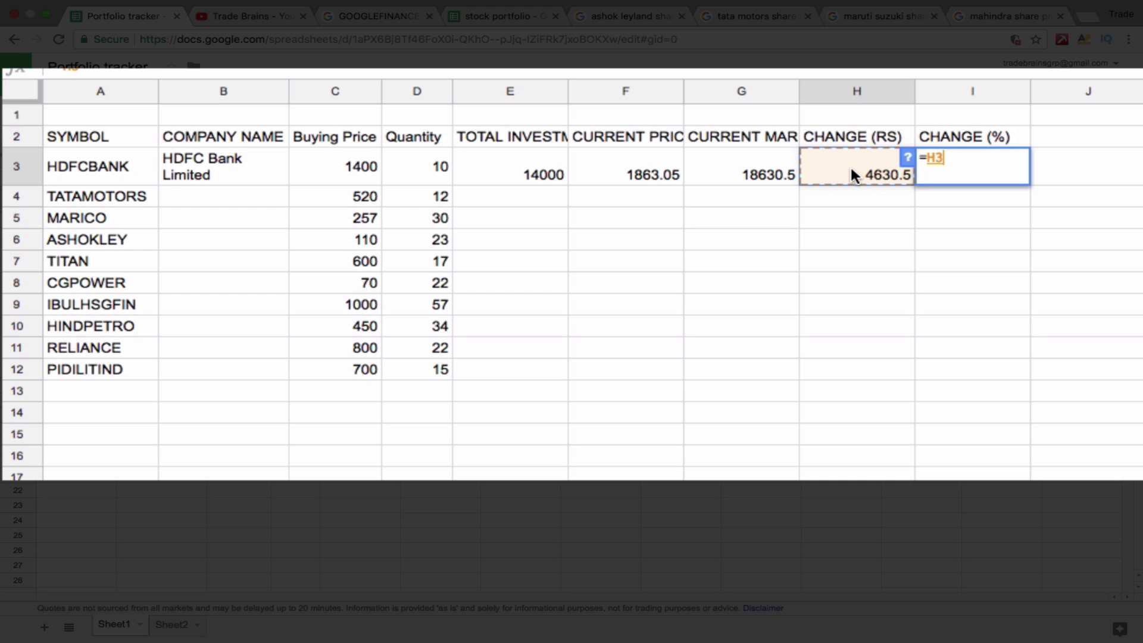
pyautogui.press('BackSpace')
pyautogui.press('BackSpace')
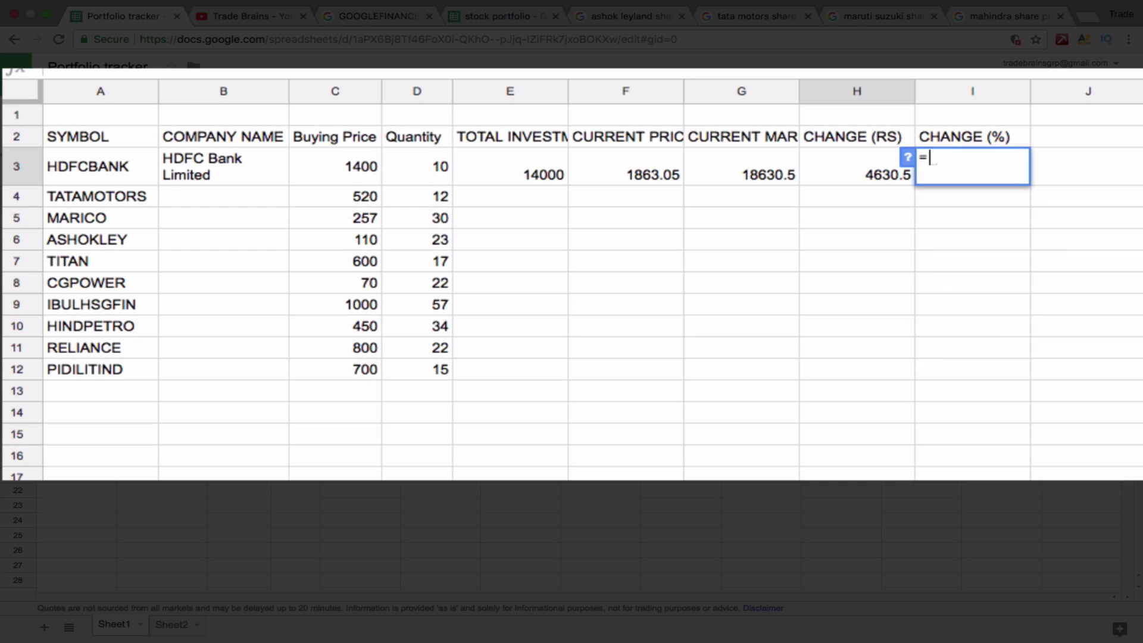
pyautogui.write('(')
pyautogui.click(859, 172)
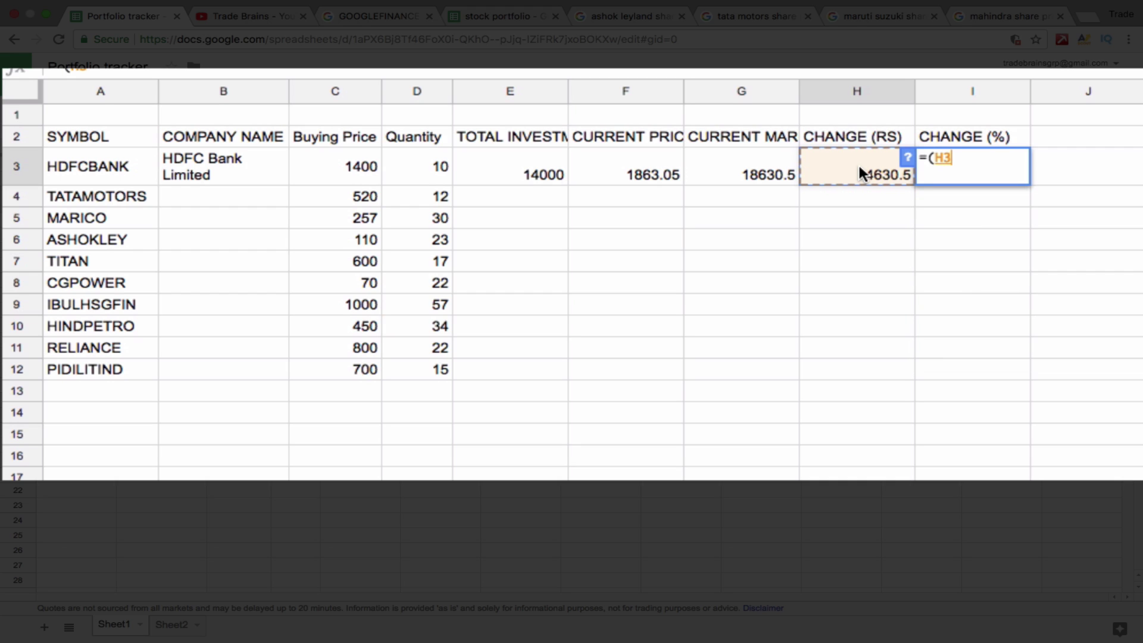
pyautogui.write('/')
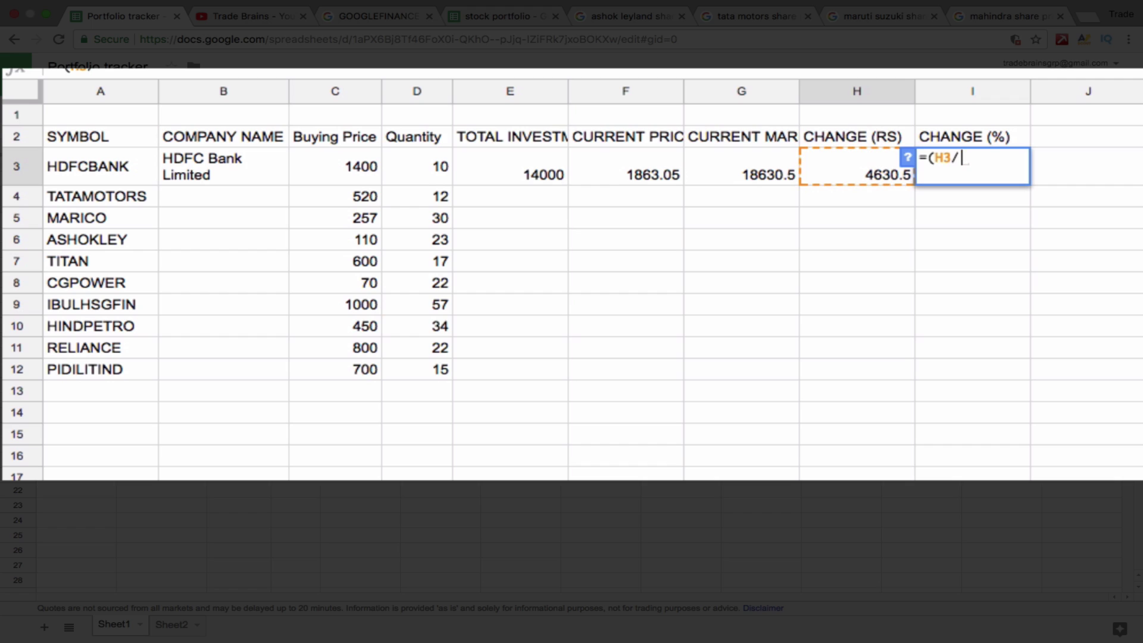
pyautogui.click(506, 172)
pyautogui.write(')')
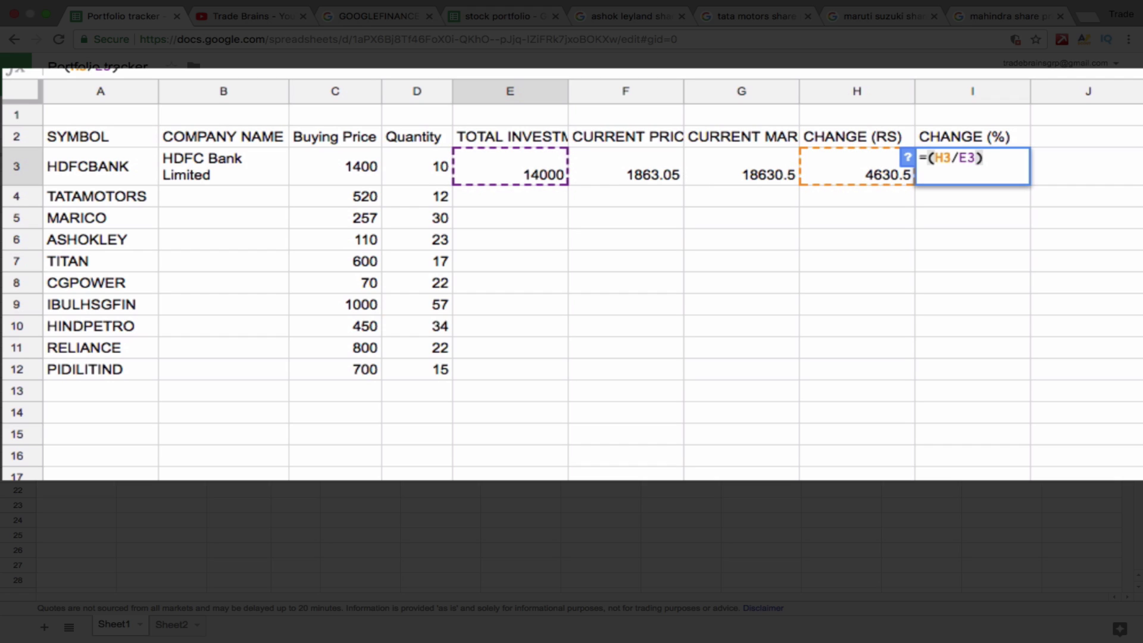
pyautogui.write('*')
pyautogui.press('BackSpace')
pyautogui.write('*100')
pyautogui.press('Return')
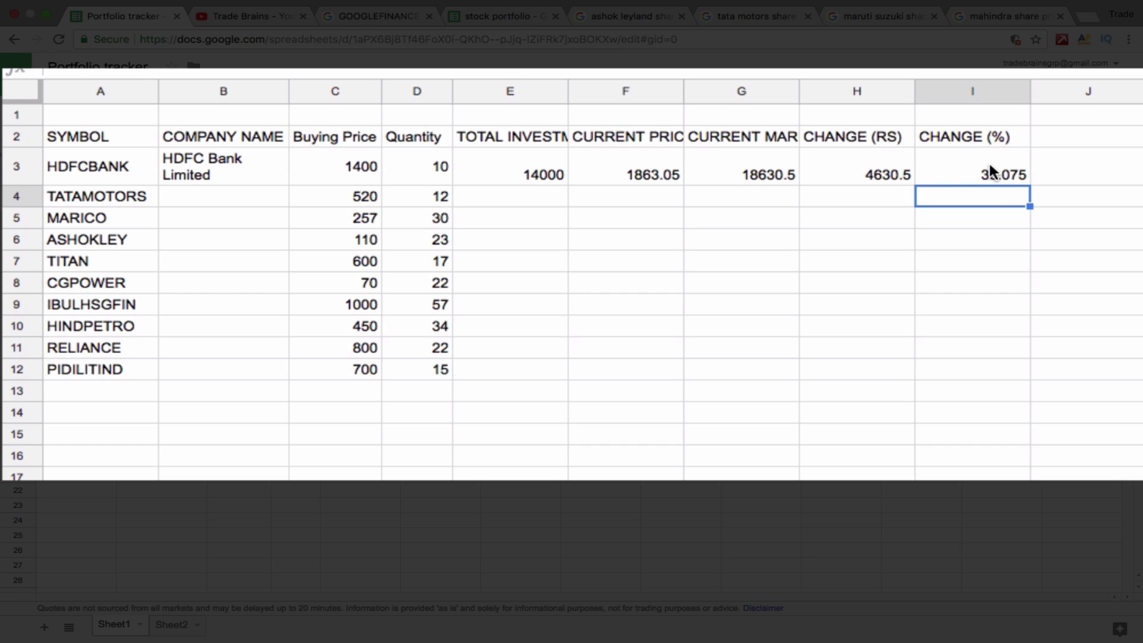
# Add a DIVIDEND header in cell J2 and enter 350 as the HDFCBANK dividend in J3
pyautogui.click(1060, 136)
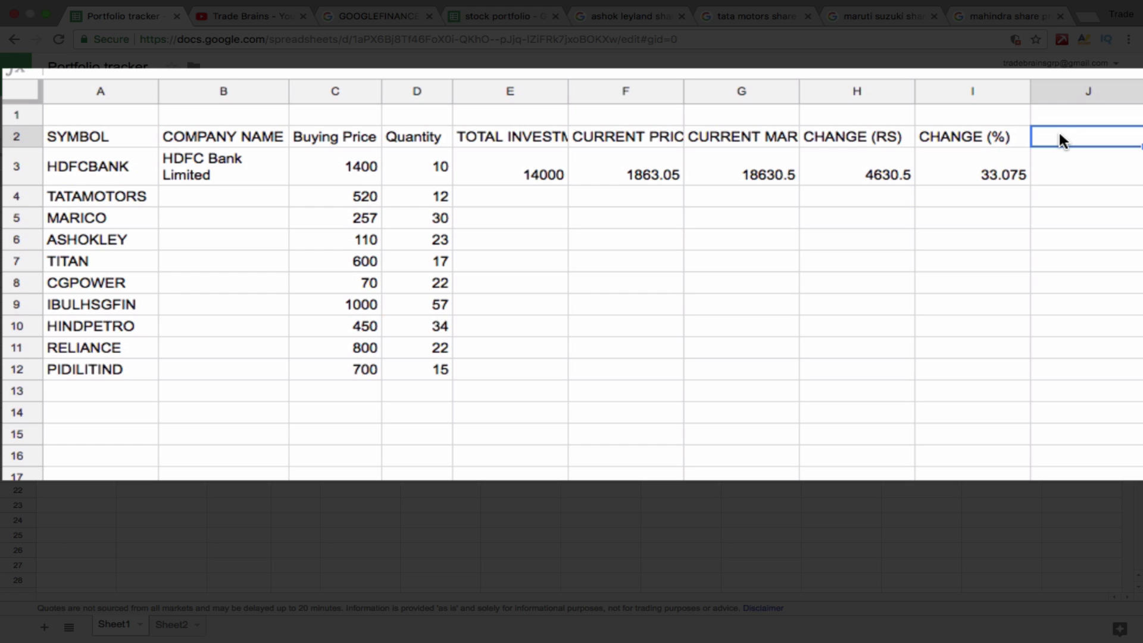
pyautogui.write('DI')
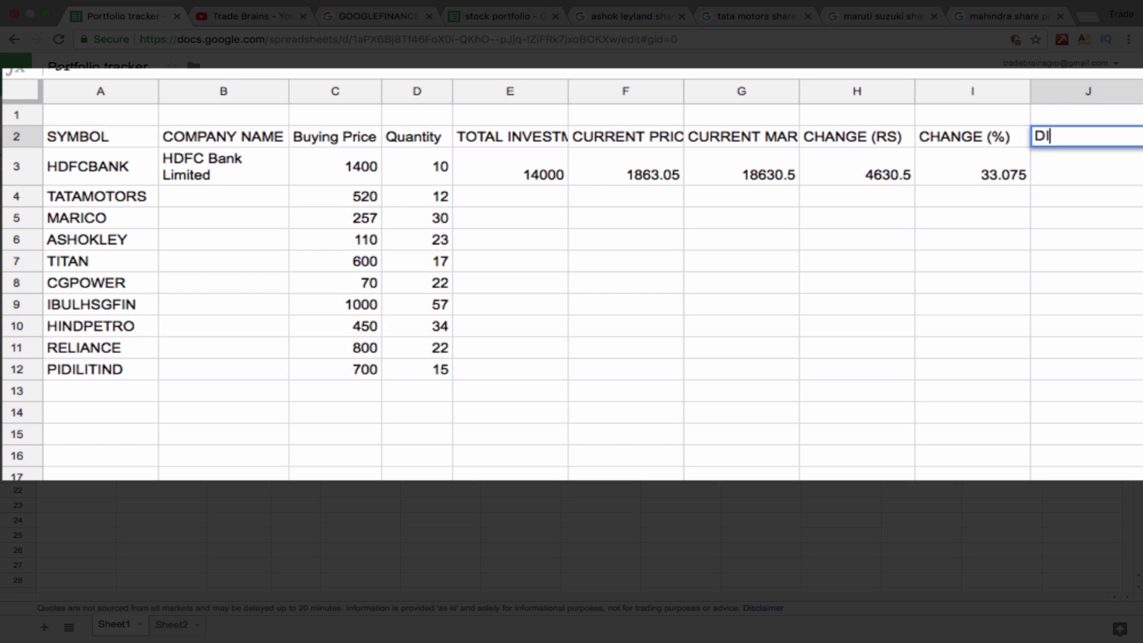
pyautogui.write('VIDEND')
pyautogui.click(1116, 170)
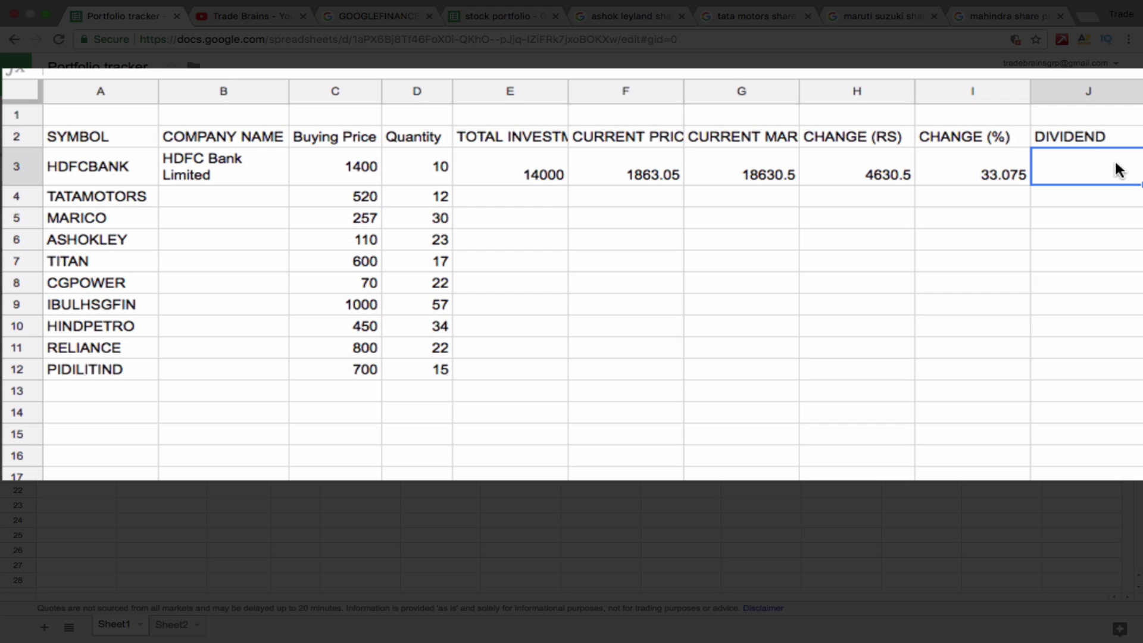
pyautogui.write('350')
pyautogui.press('Return')
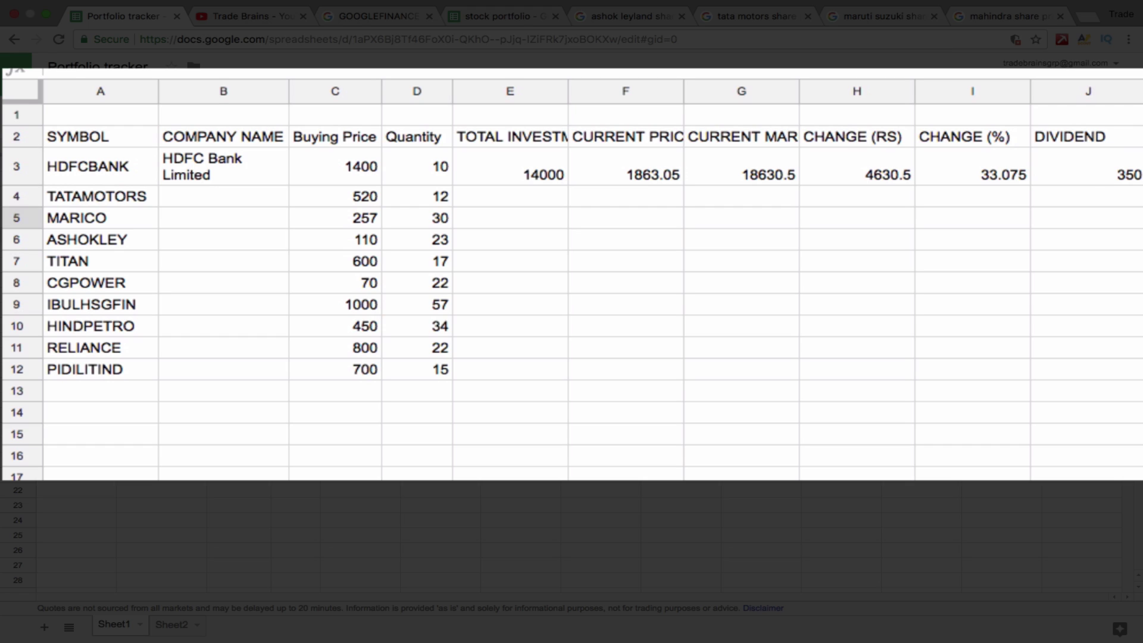
# Fill the HDFCBANK formulas in E3:I3 down through row 12 for the remaining stocks
pyautogui.click(1093, 172)
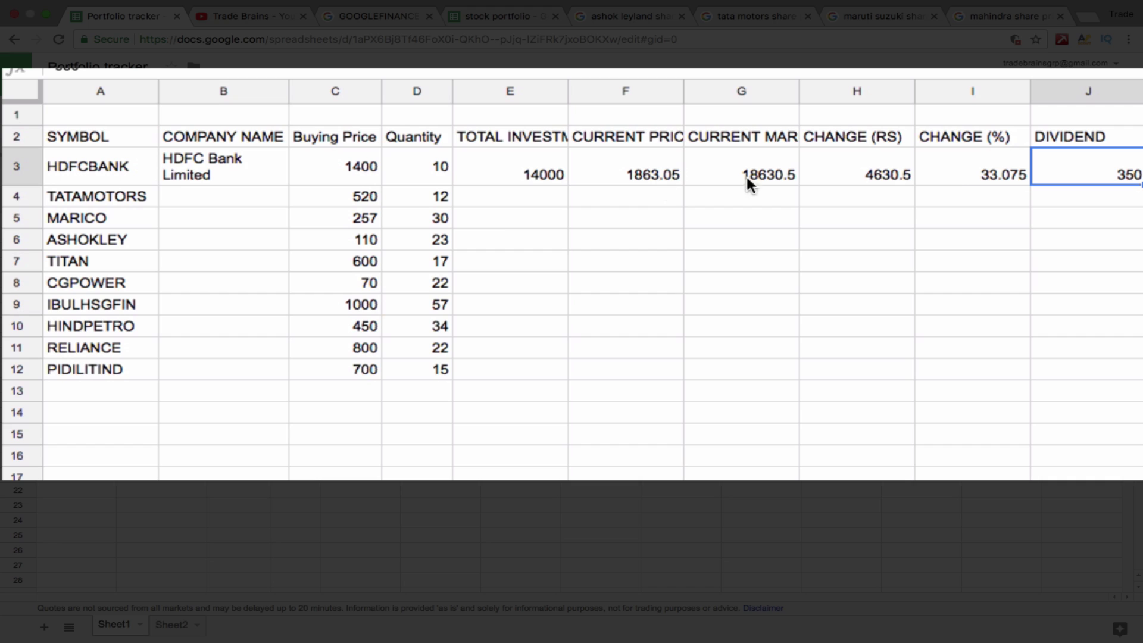
pyautogui.moveTo(490, 173); pyautogui.dragTo(1026, 366)
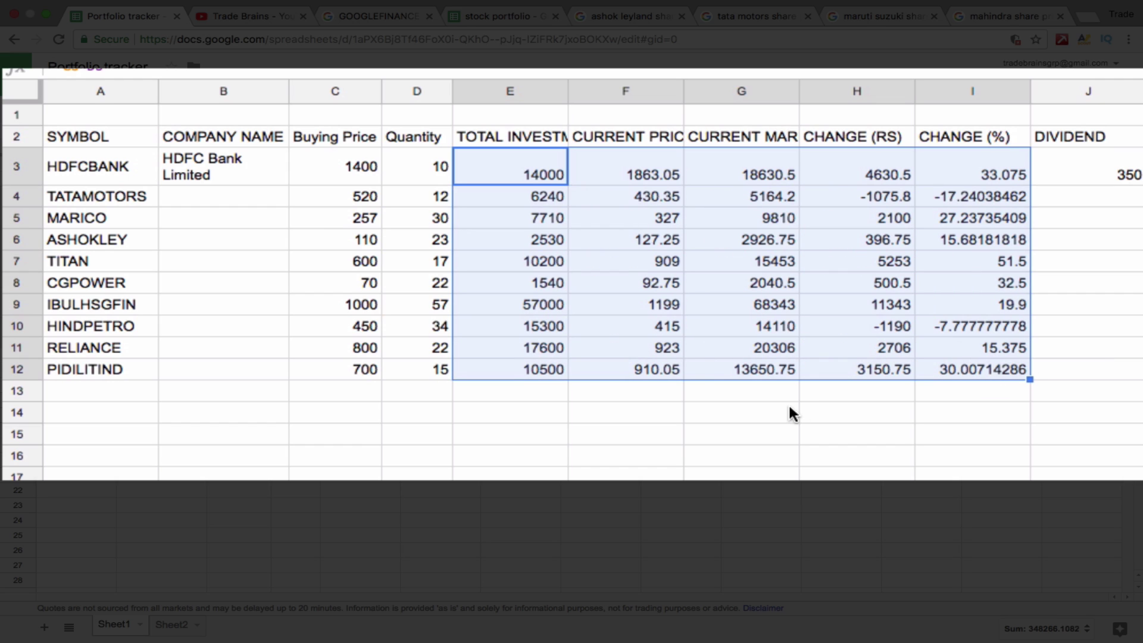
# Fill the company name formula from B3 down through row 12 for the remaining stocks
pyautogui.click(892, 197)
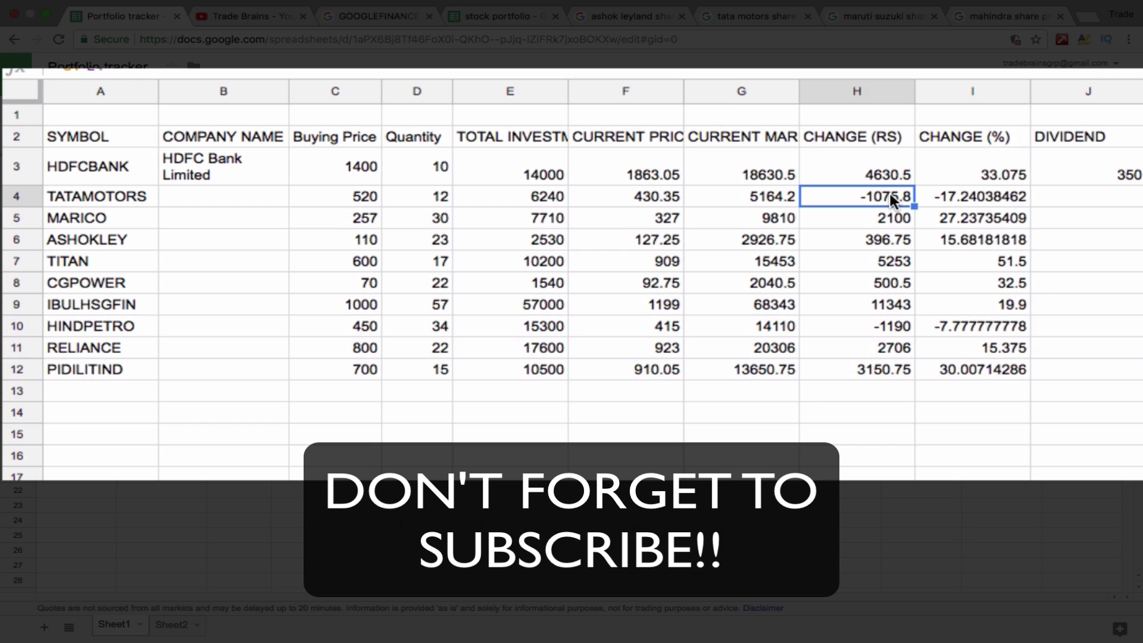
pyautogui.click(870, 326)
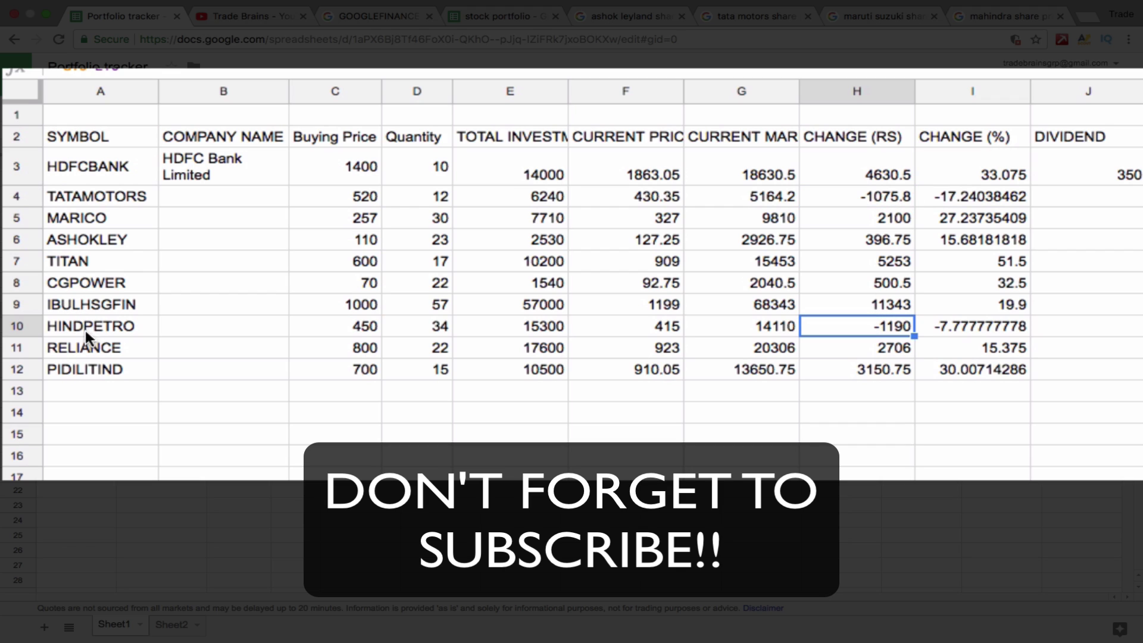
pyautogui.click(255, 167)
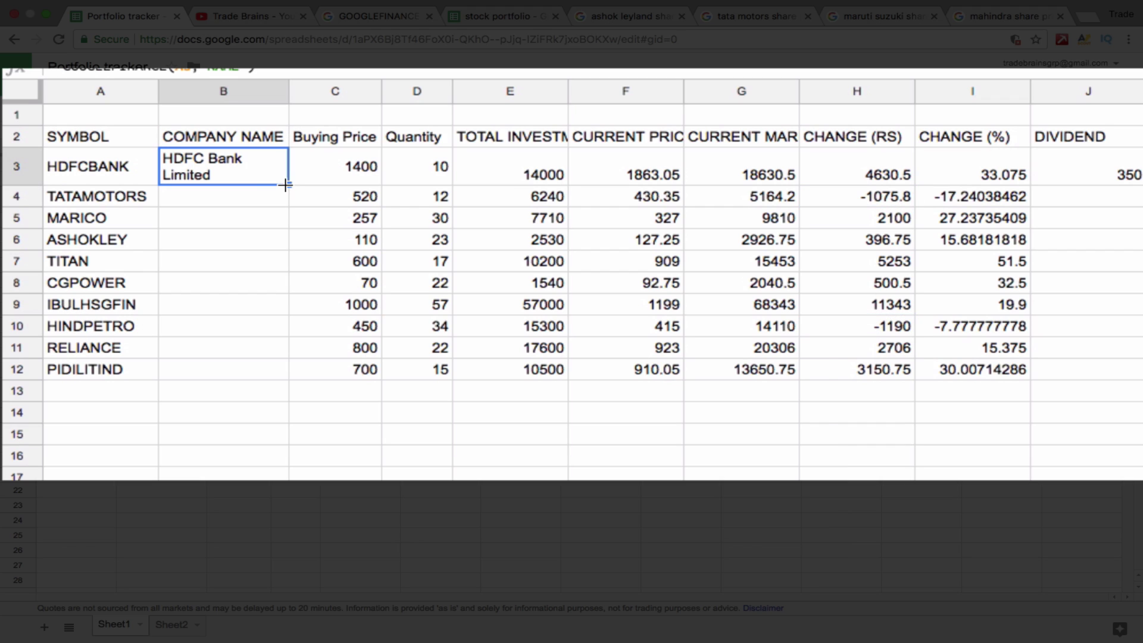
pyautogui.moveTo(288, 184); pyautogui.dragTo(294, 357)
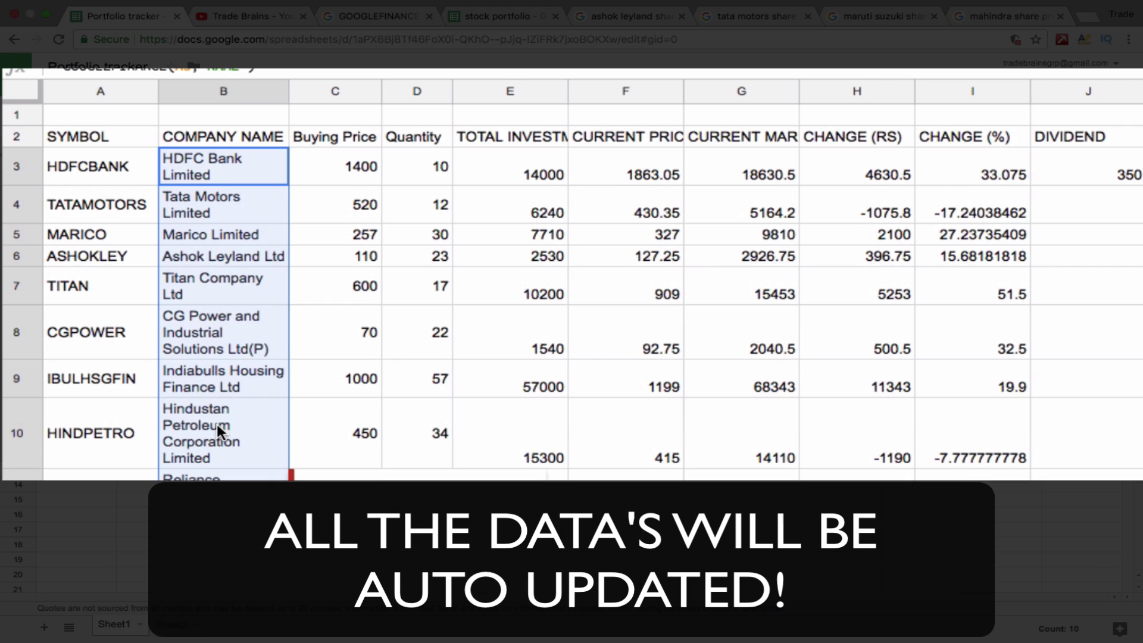
pyautogui.click(193, 426)
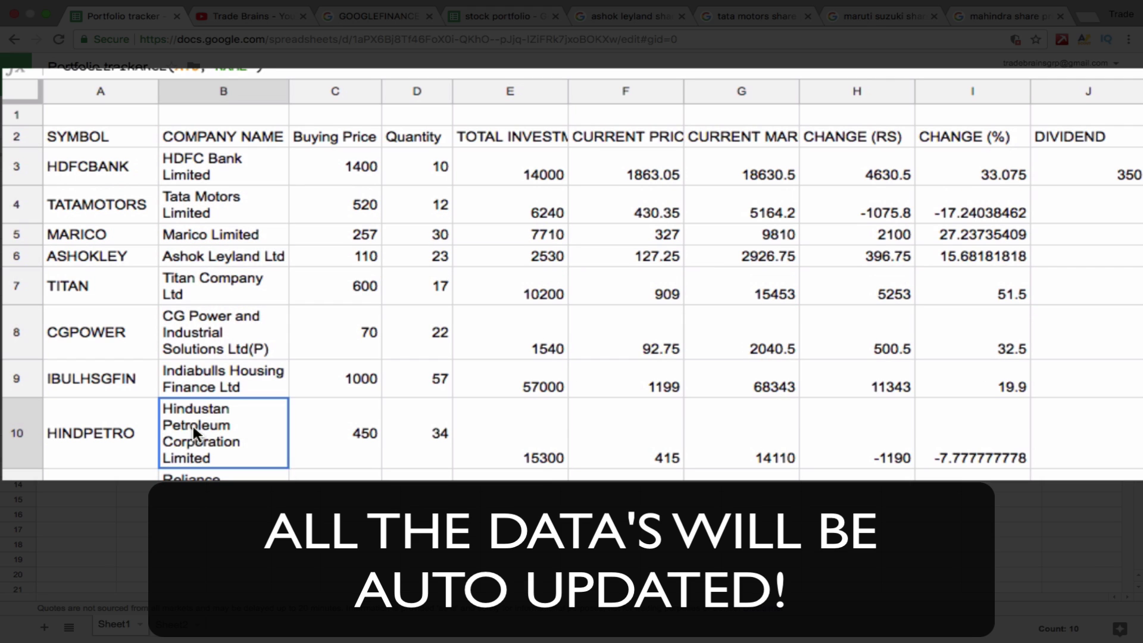
pyautogui.click(866, 415)
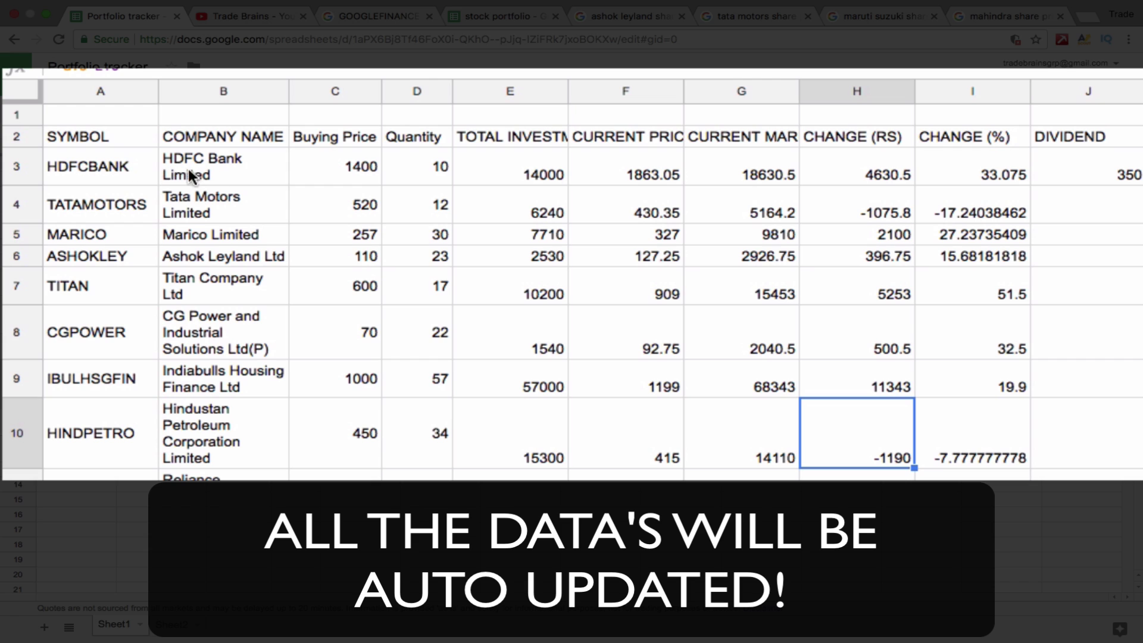
pyautogui.click(844, 200)
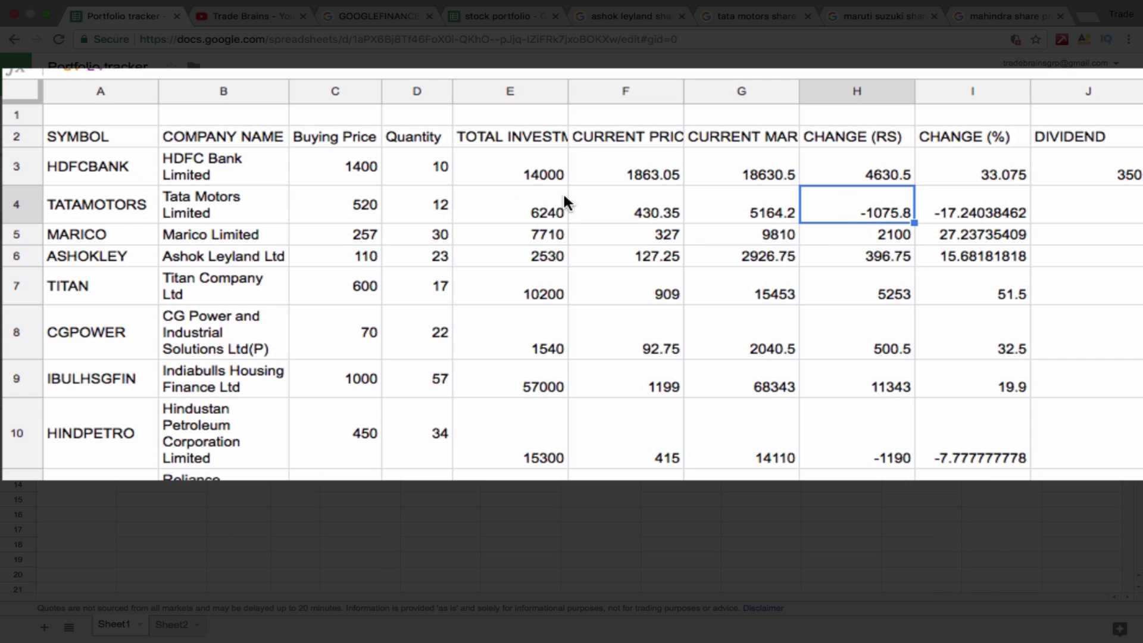
# Apply a light gray fill to the header cells A2:J2, from SYMBOL to DIVIDEND
pyautogui.click(87, 135)
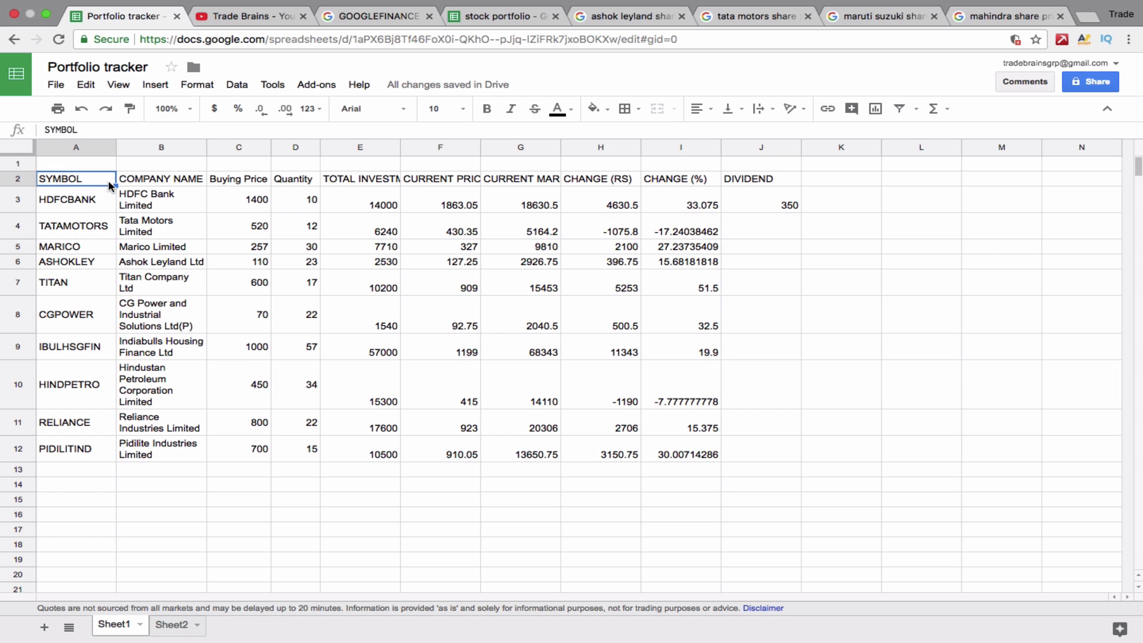
pyautogui.hotkey('shift', 'Right')
pyautogui.hotkey('shift', 'Right')
pyautogui.hotkey('shift', 'Right')
pyautogui.hotkey('shift', 'Right')
pyautogui.hotkey('shift', 'Right')
pyautogui.hotkey('shift', 'Right')
pyautogui.hotkey('shift', 'Right')
pyautogui.hotkey('shift', 'Right')
pyautogui.hotkey('shift', 'Right')
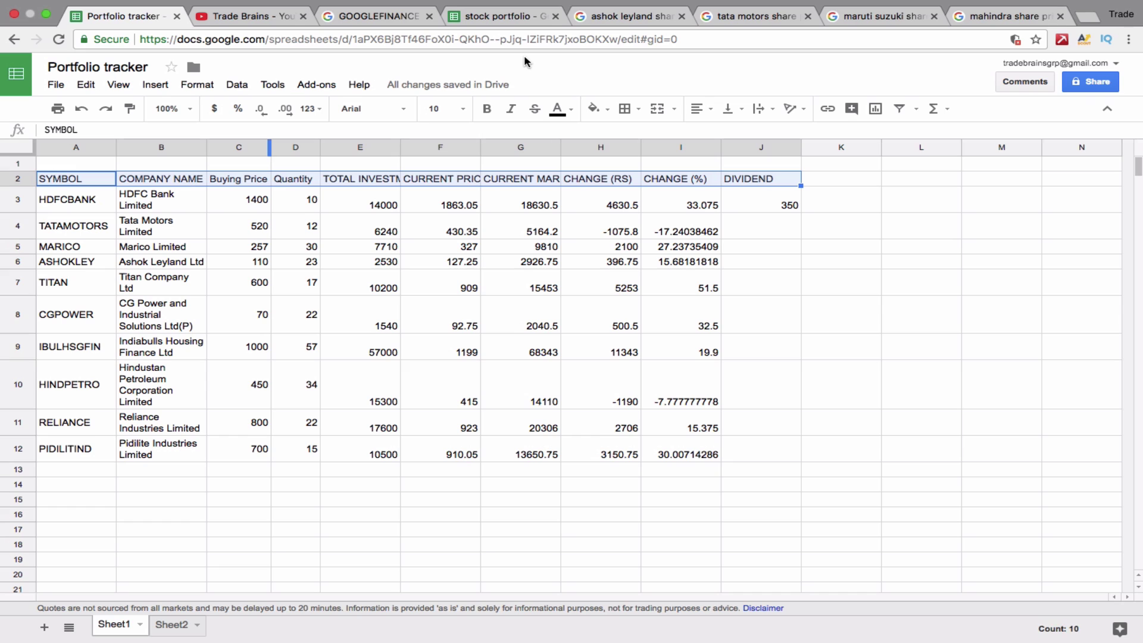
pyautogui.click(600, 108)
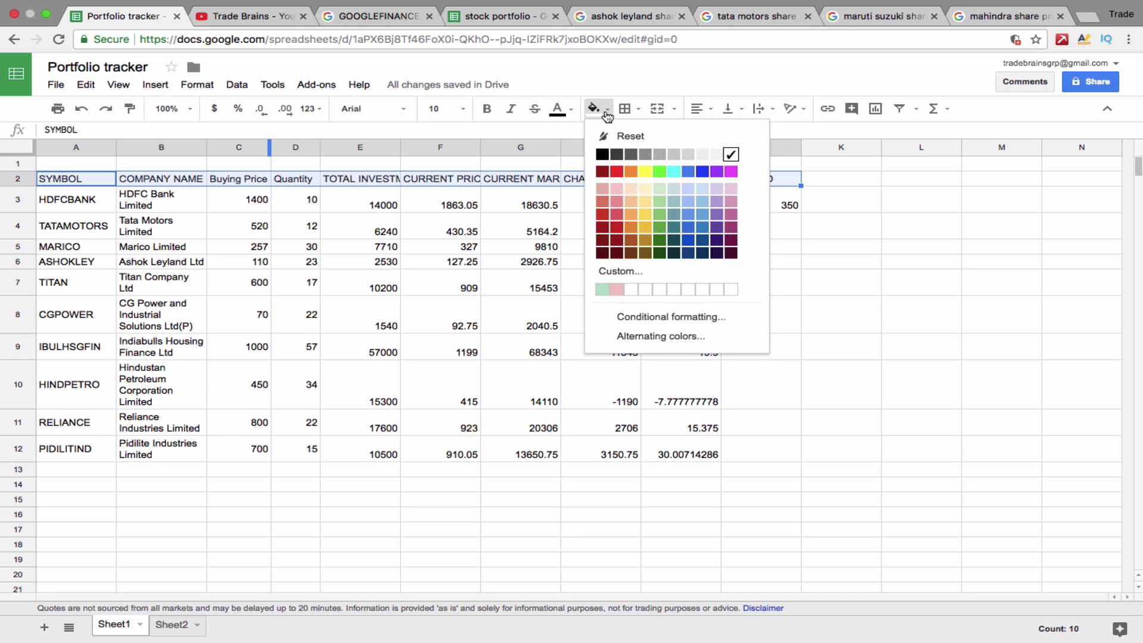
pyautogui.click(690, 160)
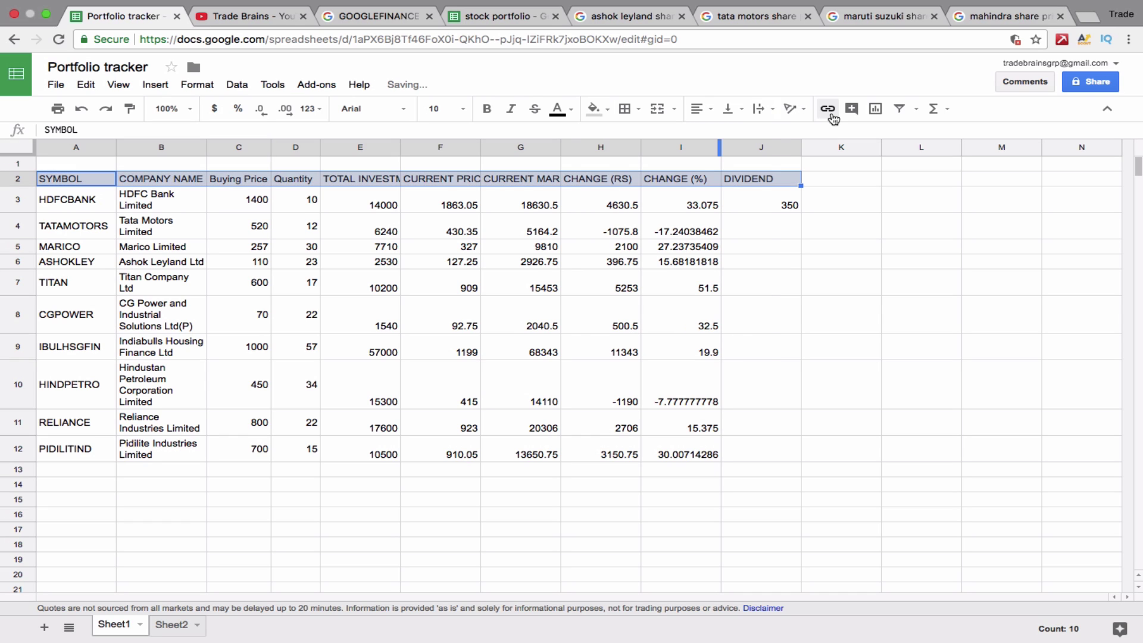
# Wrap the text in the header cells A2:J2 and align it vertically to the middle
pyautogui.click(774, 116)
pyautogui.click(786, 130)
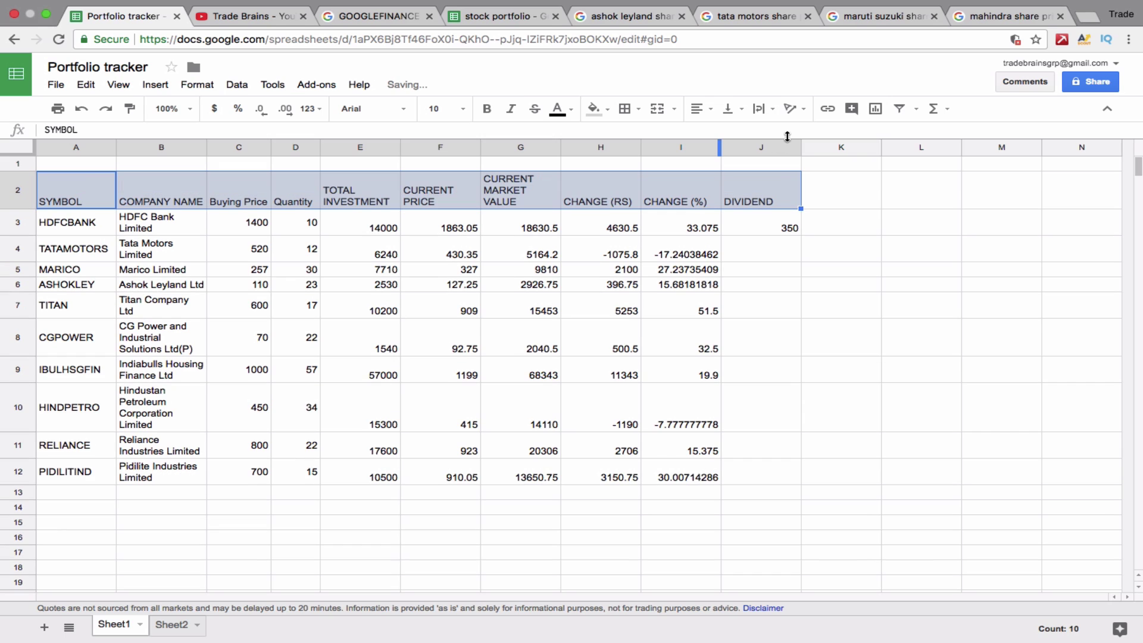
pyautogui.click(728, 109)
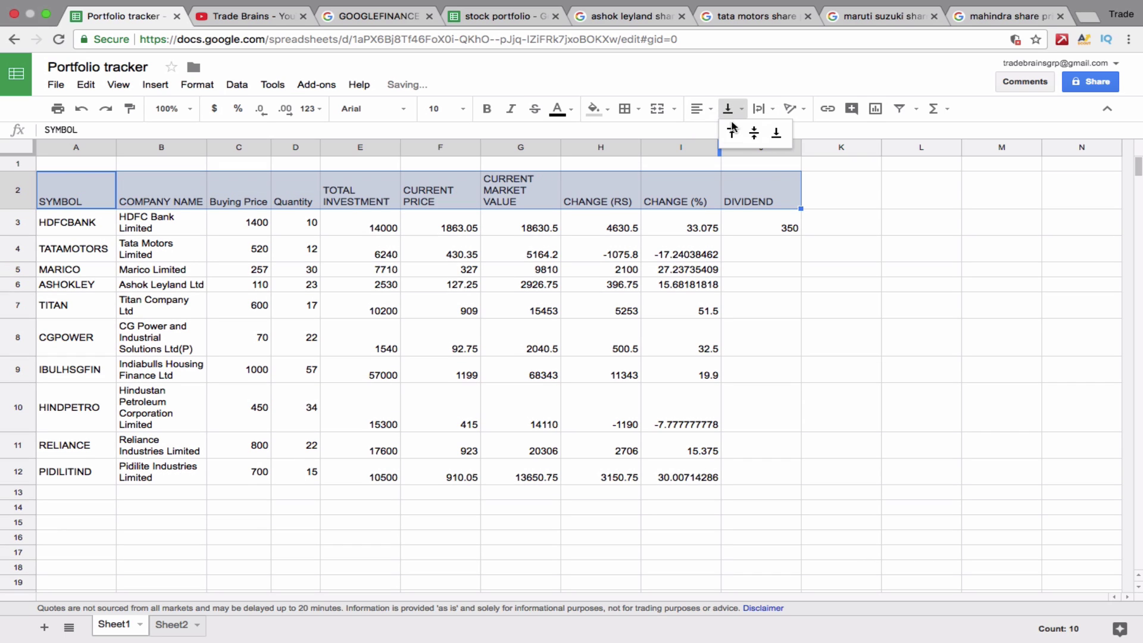
pyautogui.click(753, 133)
pyautogui.click(754, 256)
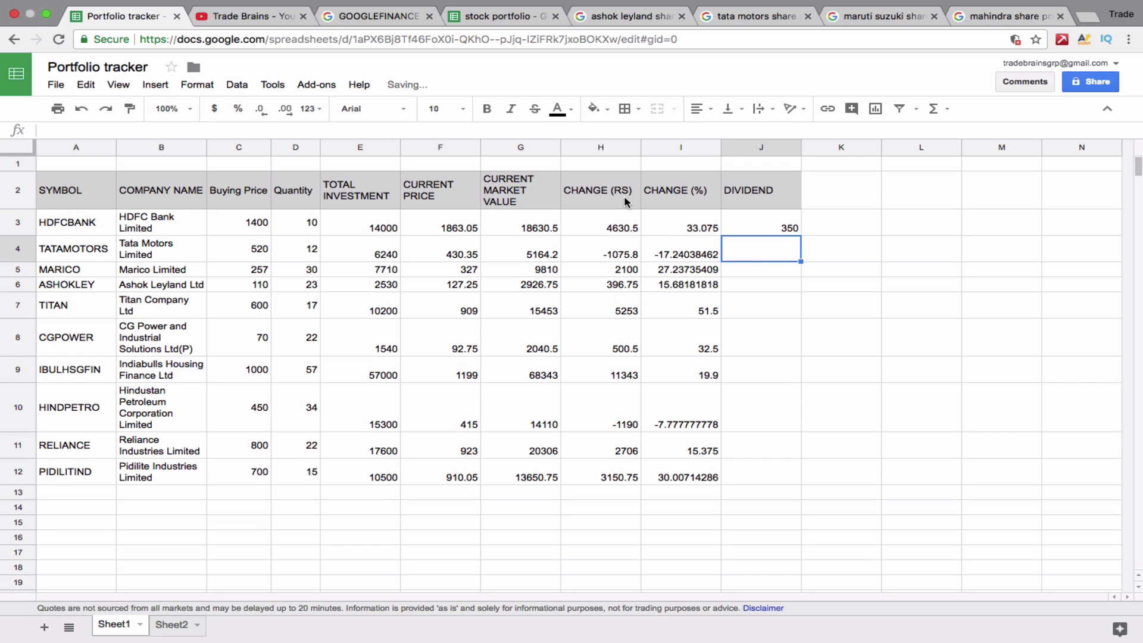
# Make the header text in A2:J2 bold
pyautogui.click(679, 185)
pyautogui.moveTo(726, 189); pyautogui.dragTo(71, 189)
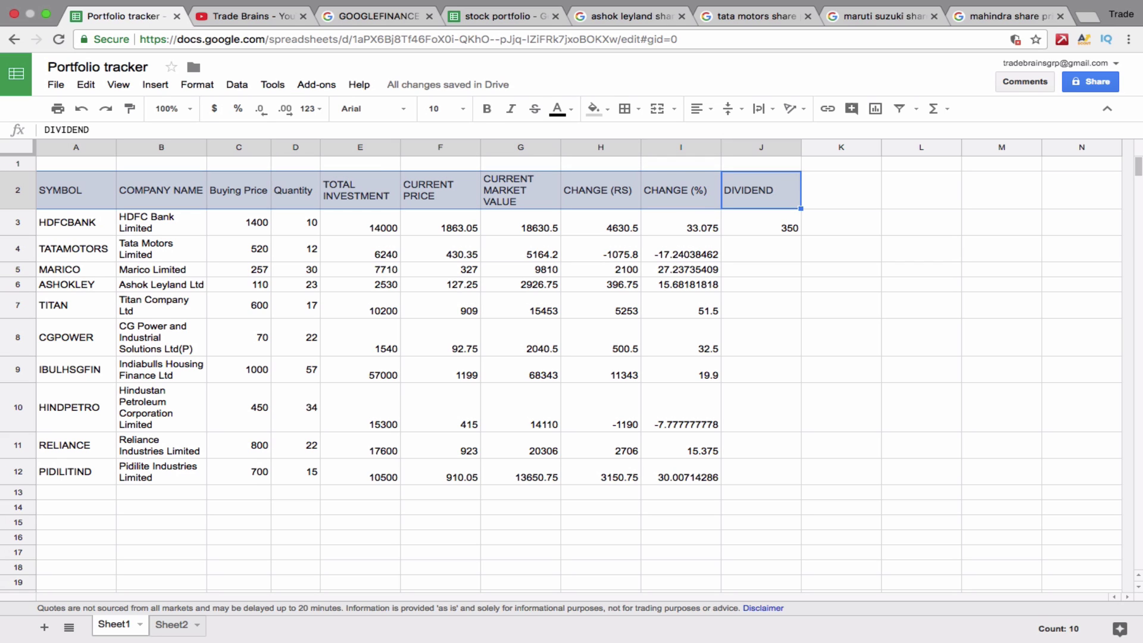
pyautogui.hotkey('ctrl', 'b')
pyautogui.click(718, 328)
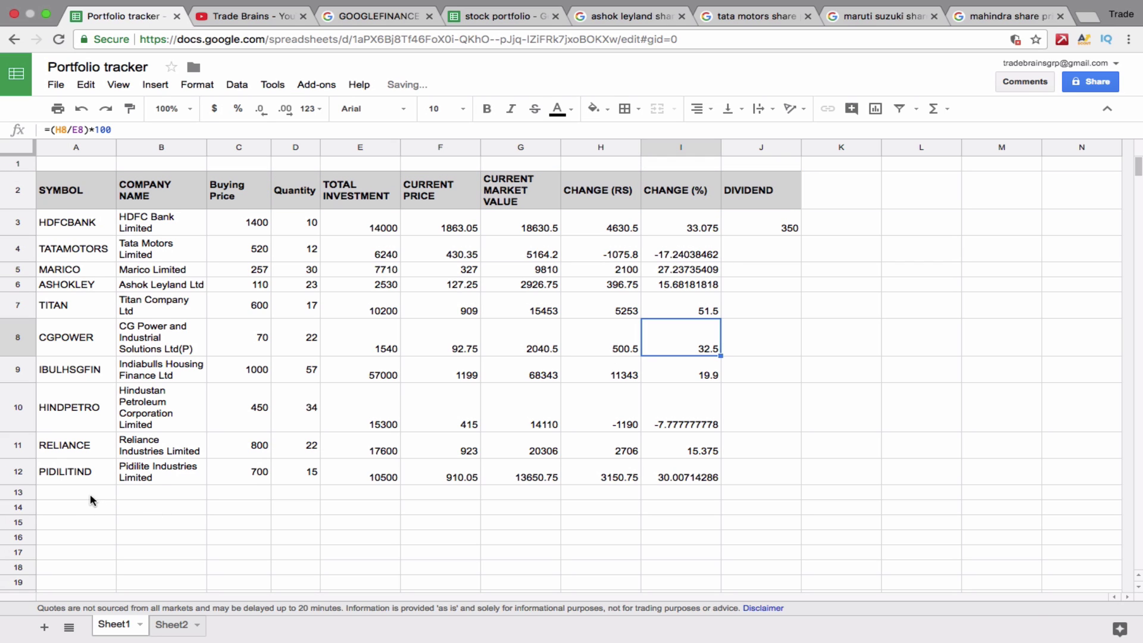
# Apply a light gray fill to the empty cells A13:J13 below the last stock as a totals row
pyautogui.moveTo(90, 494); pyautogui.dragTo(774, 493)
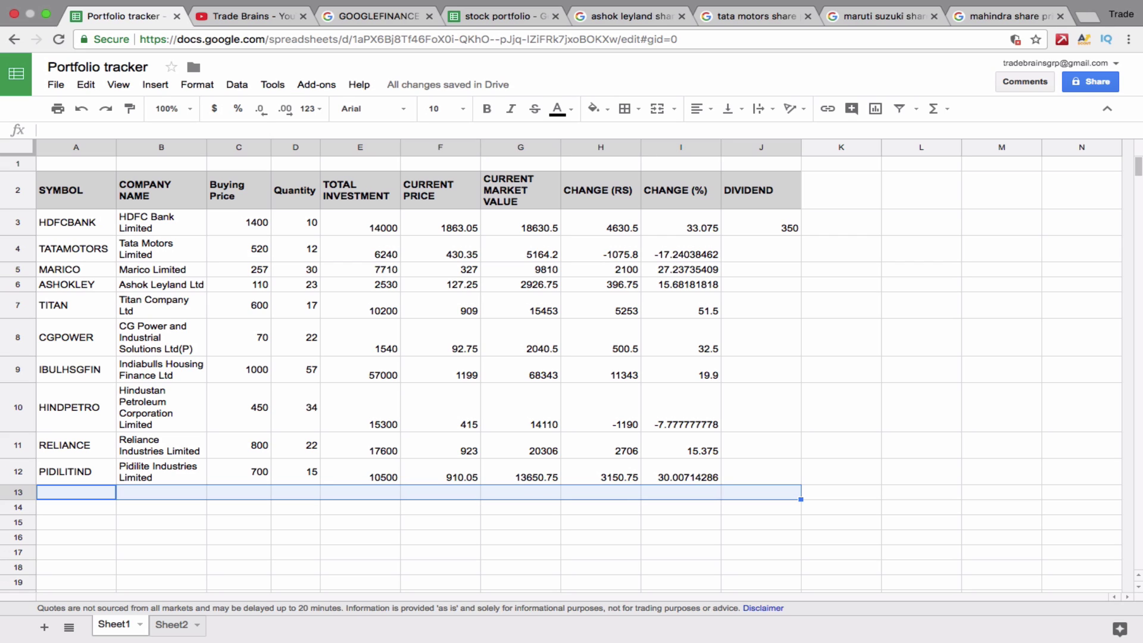
pyautogui.click(610, 113)
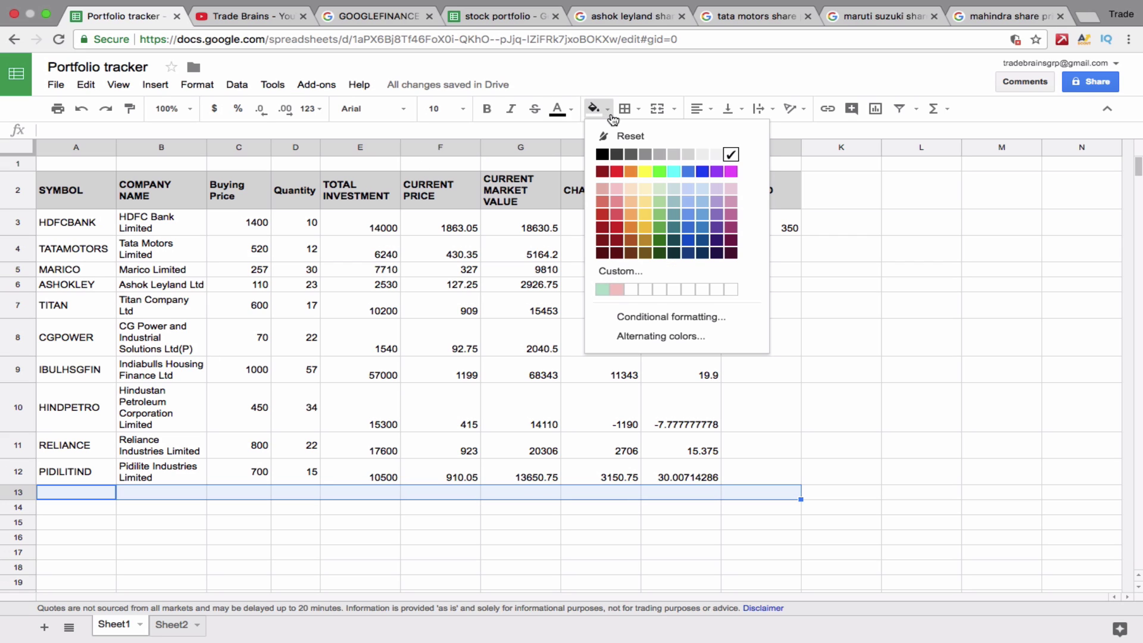
pyautogui.click(687, 154)
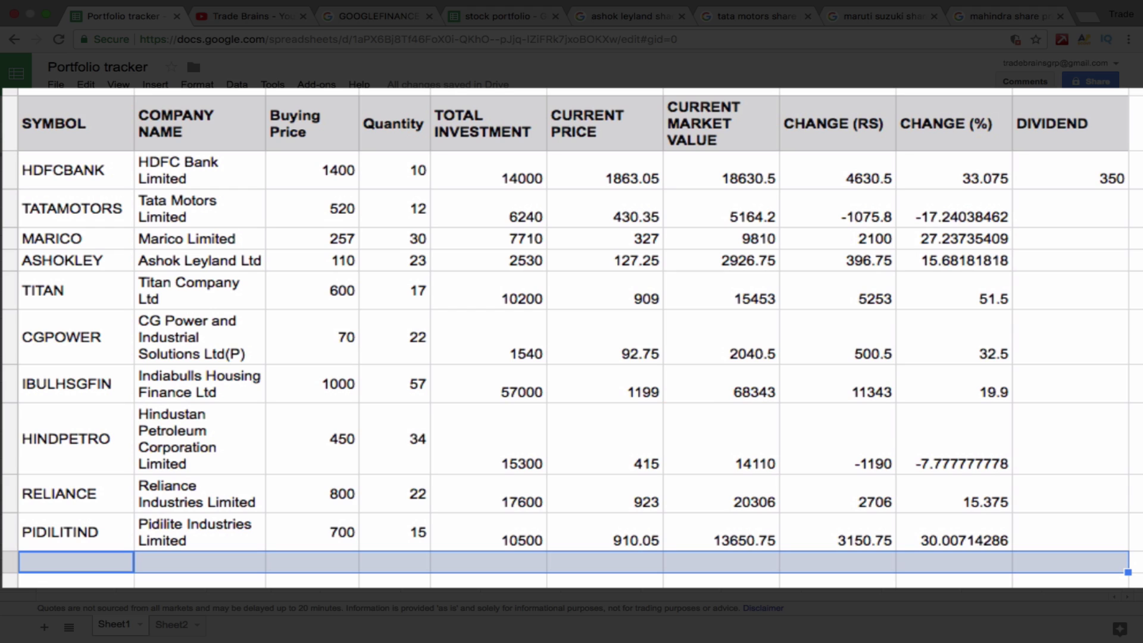
# Enter =SUM(E3:E12) in cell E13 to total the investment column
pyautogui.click(507, 566)
pyautogui.write('=SUM')
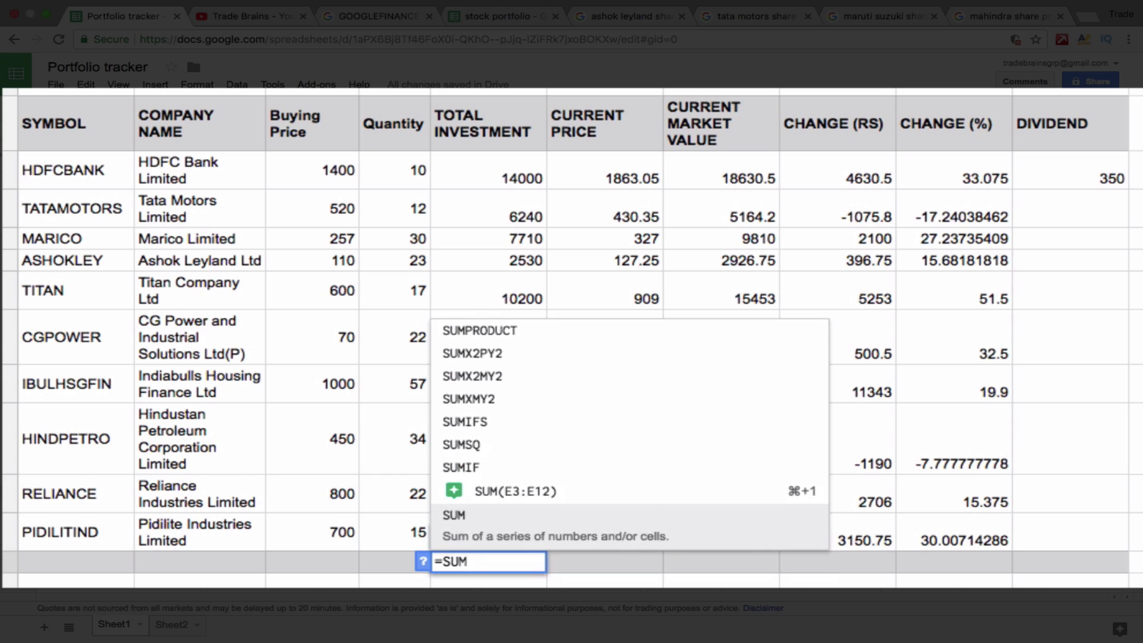
pyautogui.write('(')
pyautogui.moveTo(488, 531); pyautogui.dragTo(488, 172)
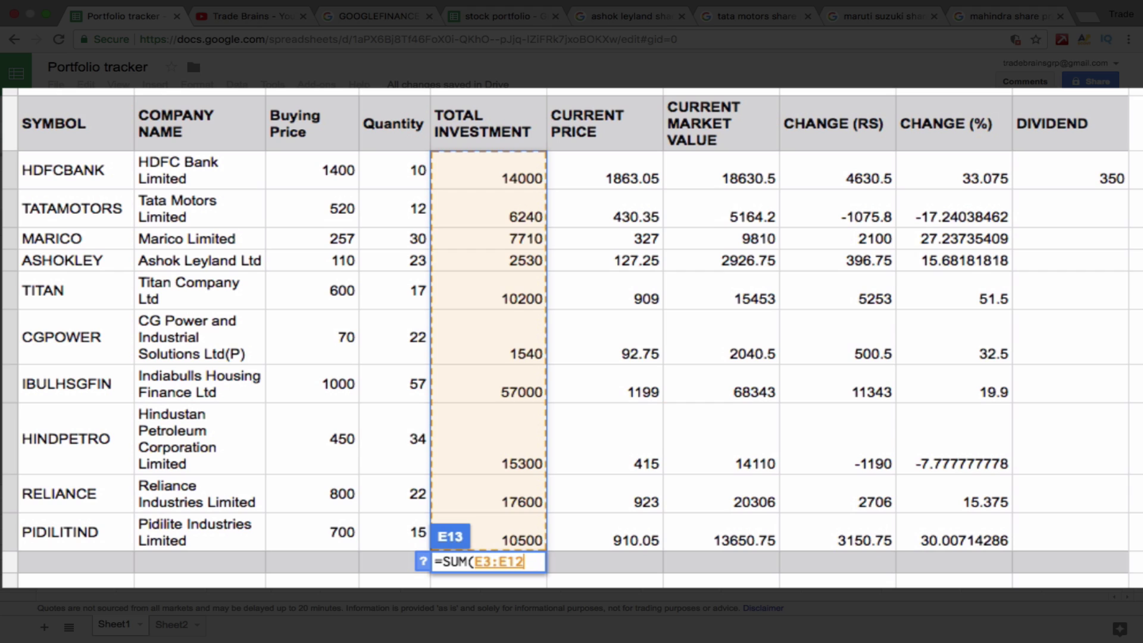
pyautogui.write(')')
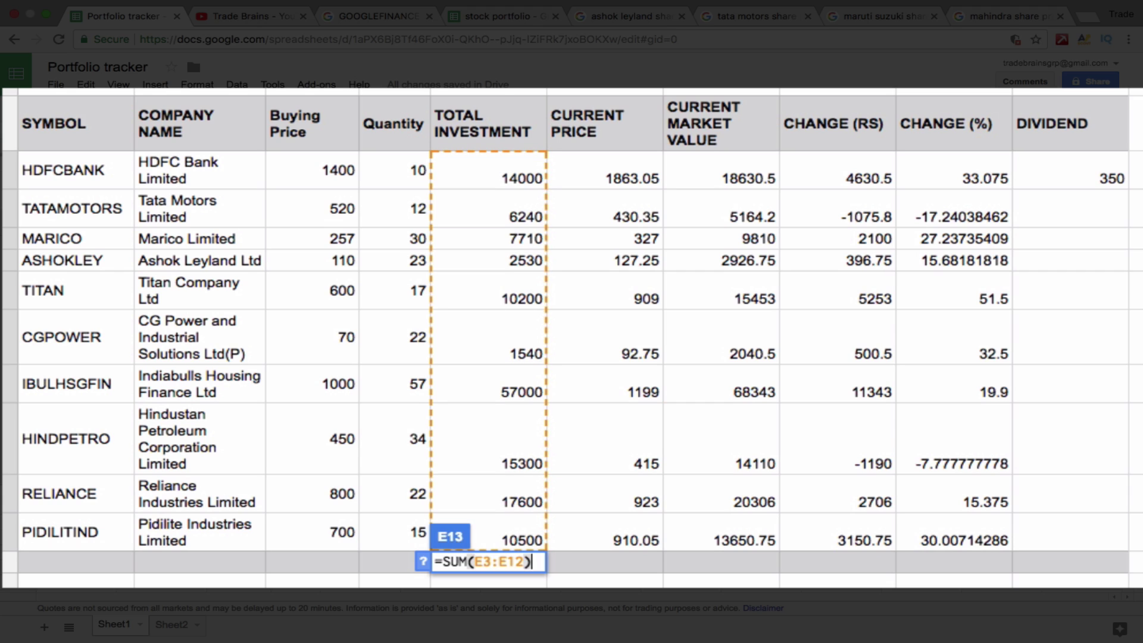
pyautogui.press('Return')
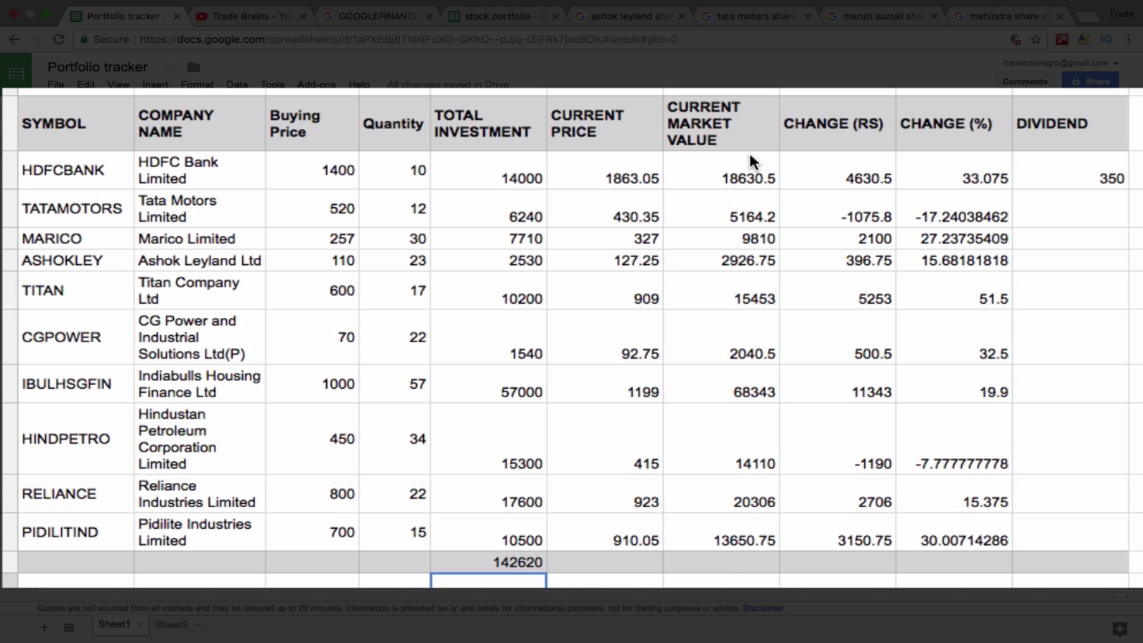
# Enter =SUM(G3:G12) in cell G13 to total the current market value column
pyautogui.moveTo(745, 162); pyautogui.dragTo(745, 539)
pyautogui.click(742, 561)
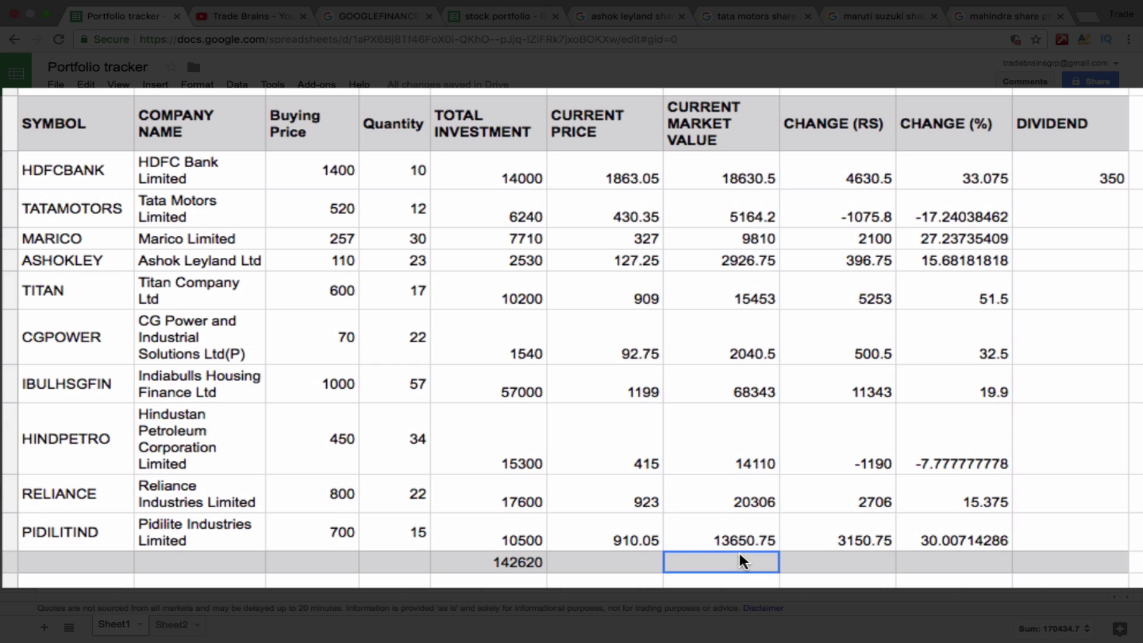
pyautogui.write('=SUM')
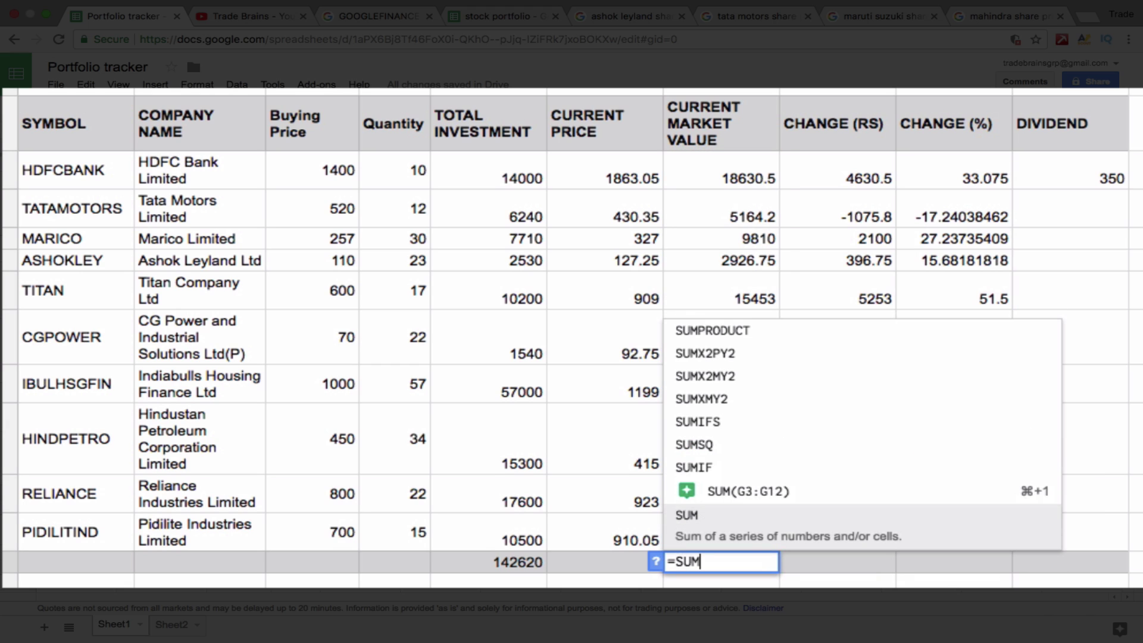
pyautogui.write('(')
pyautogui.press('Up')
pyautogui.hotkey('shift', 'Up')
pyautogui.hotkey('shift', 'Up')
pyautogui.hotkey('shift', 'Up')
pyautogui.hotkey('shift', 'Up')
pyautogui.hotkey('shift', 'Up')
pyautogui.hotkey('shift', 'Up')
pyautogui.hotkey('shift', 'Up')
pyautogui.hotkey('shift', 'Up')
pyautogui.hotkey('shift', 'Up')
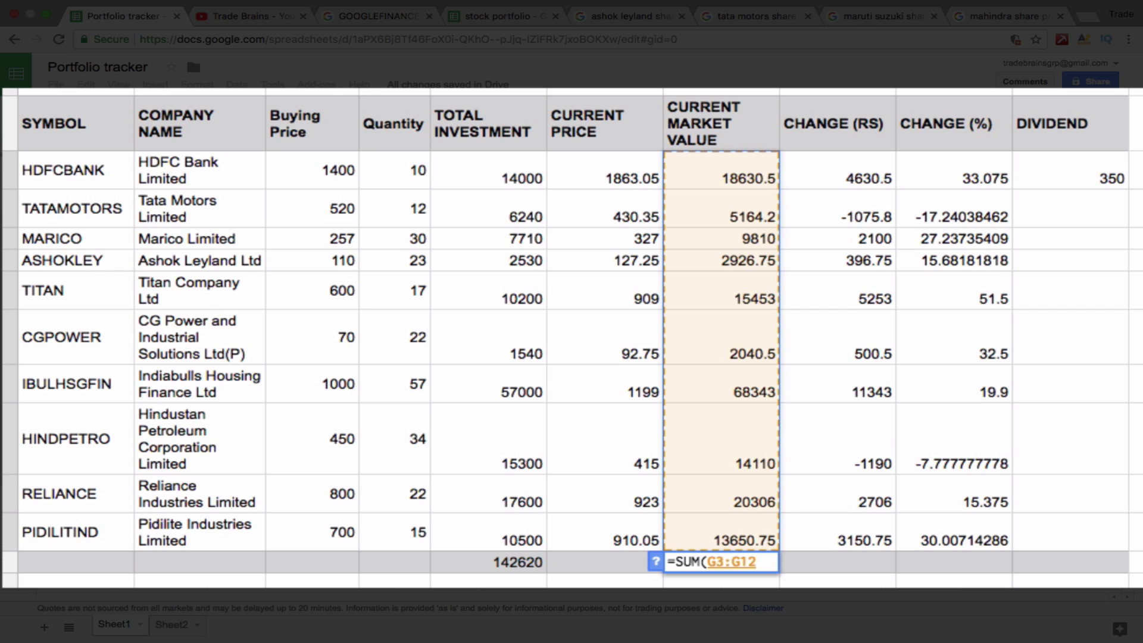
pyautogui.write(')')
pyautogui.press('Return')
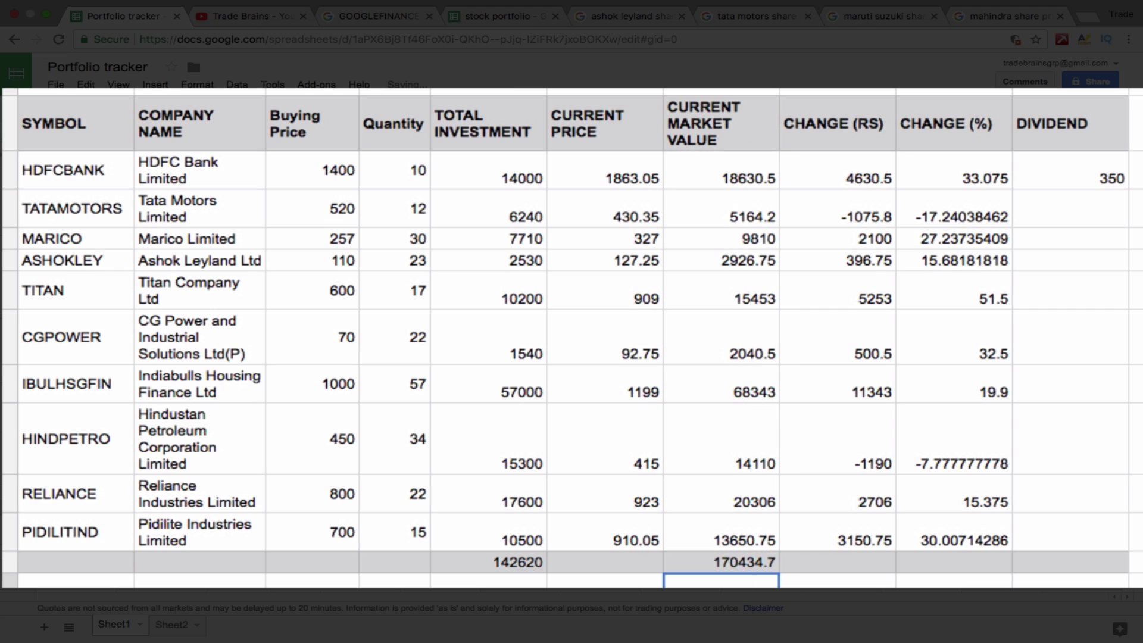
# Enter =G13-E13 in cell H13 to calculate the overall change in rupees
pyautogui.click(850, 560)
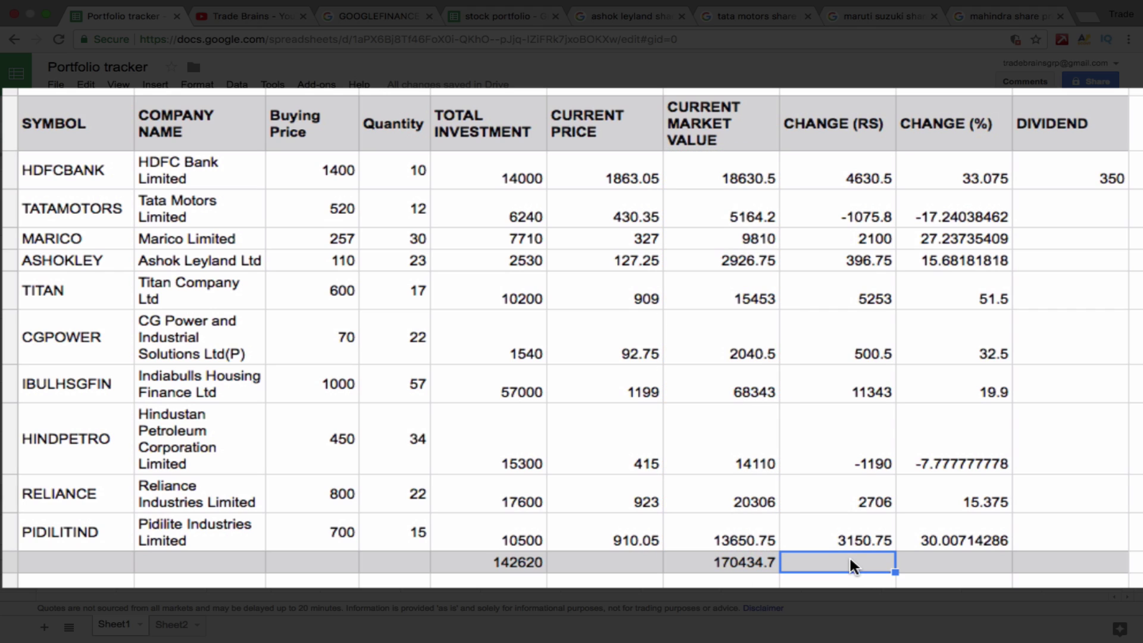
pyautogui.write('=')
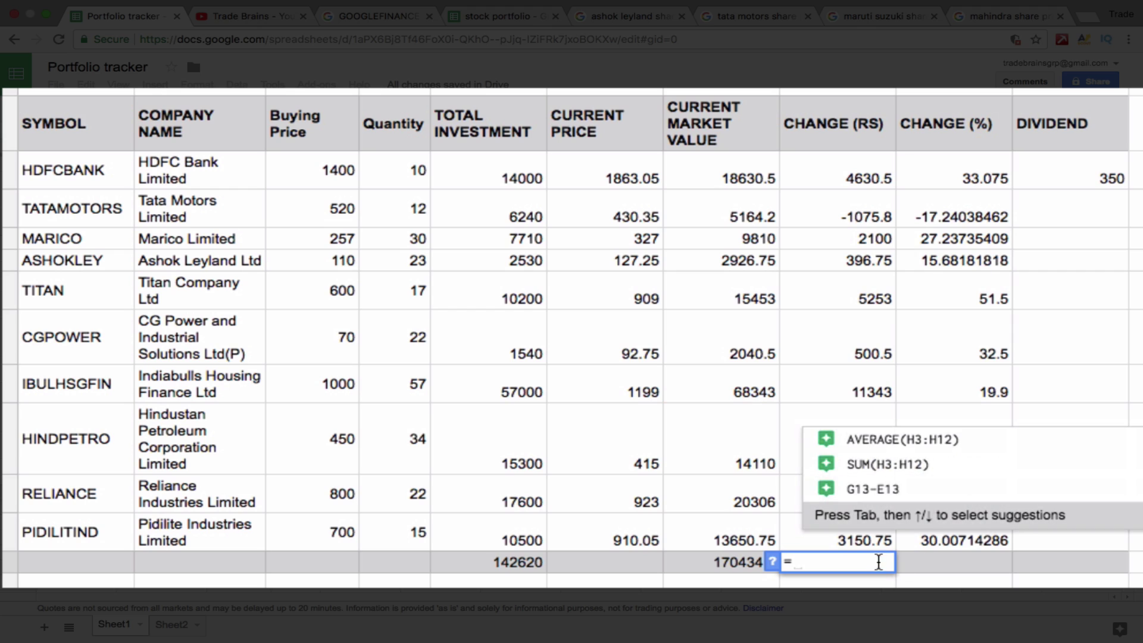
pyautogui.click(716, 562)
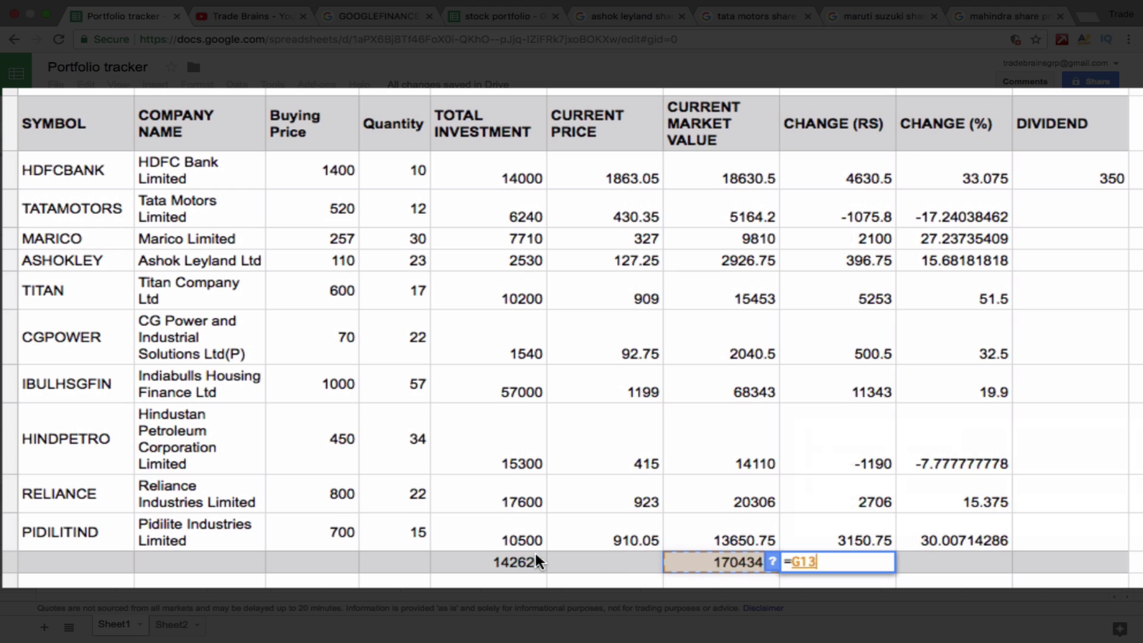
pyautogui.write('-')
pyautogui.click(497, 563)
pyautogui.press('Return')
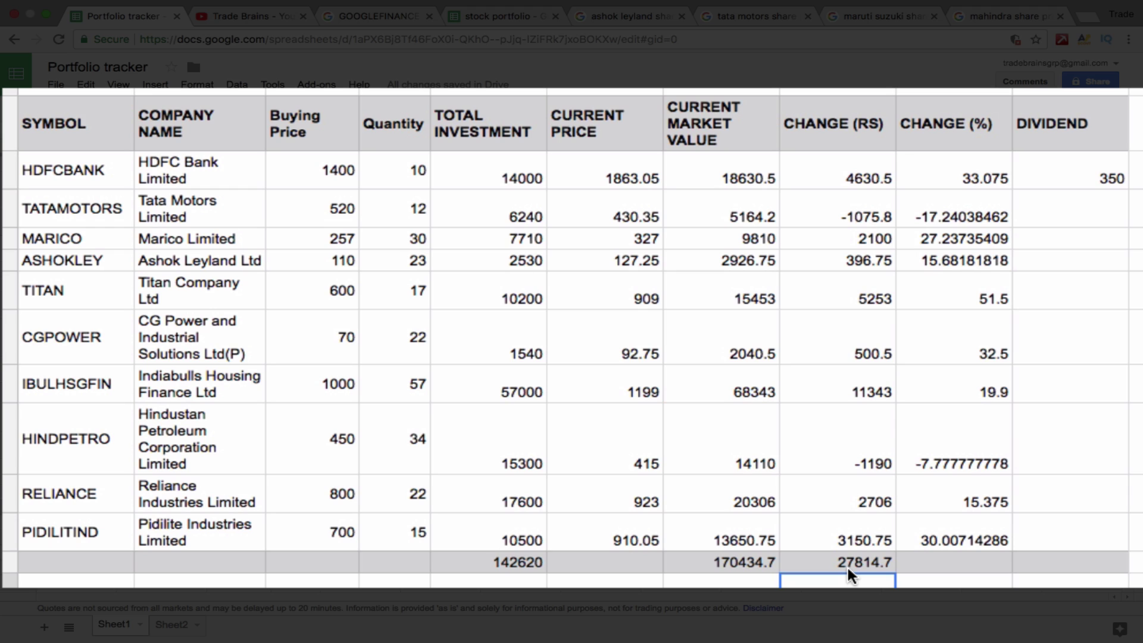
# Enter =(H13/E13)*100 in cell I13 to calculate the overall percentage change
pyautogui.click(957, 563)
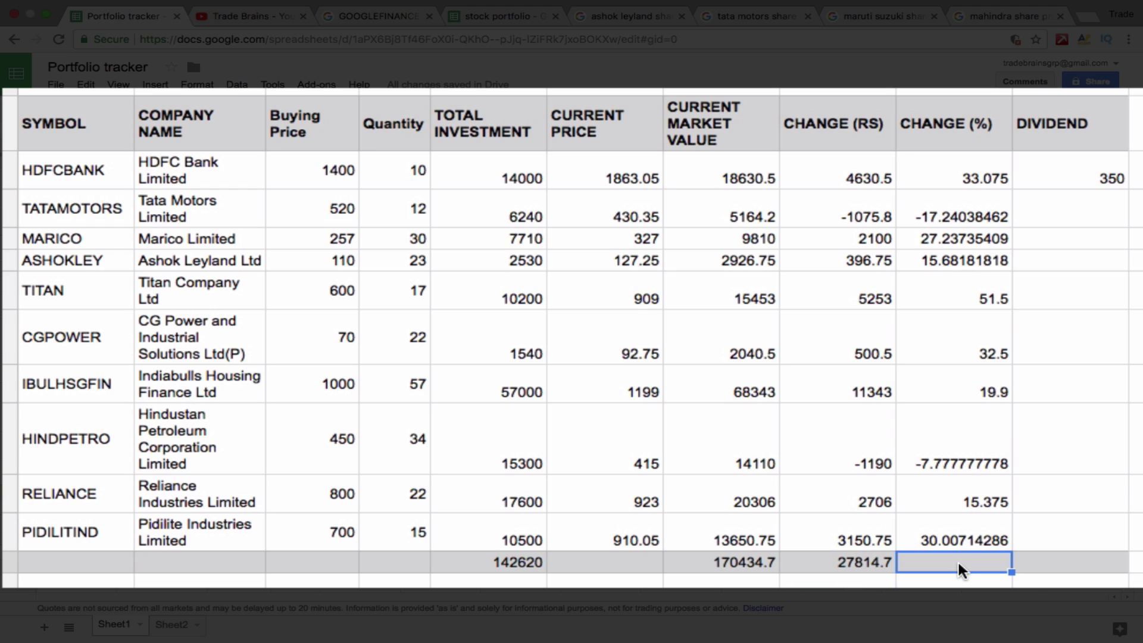
pyautogui.write('=')
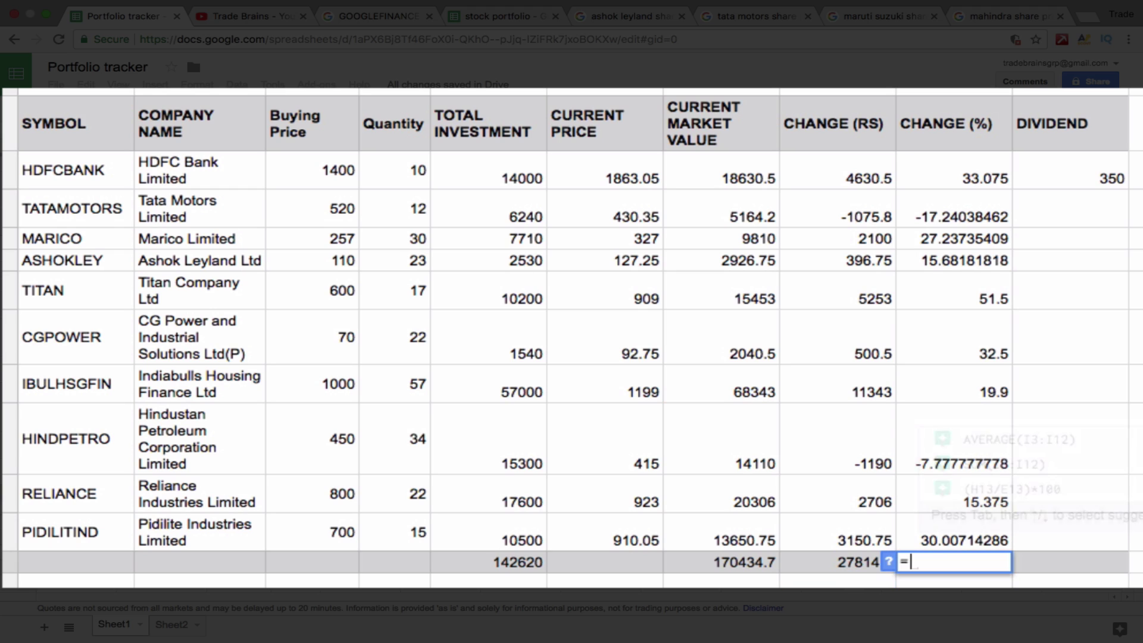
pyautogui.write('(')
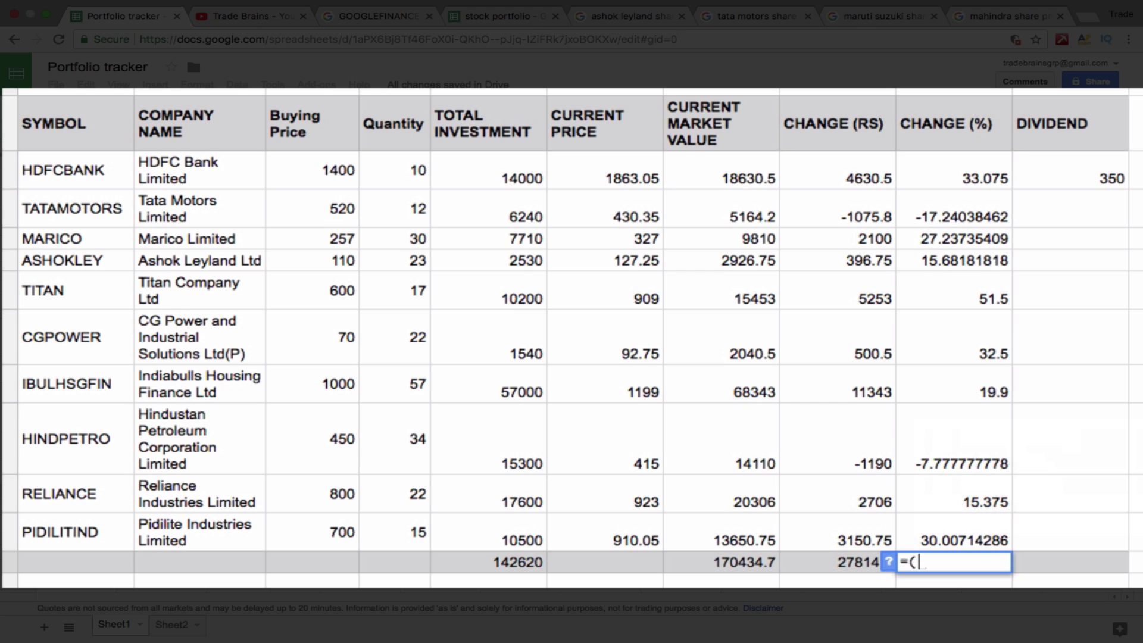
pyautogui.click(860, 562)
pyautogui.write('/')
pyautogui.click(527, 561)
pyautogui.write(')*1')
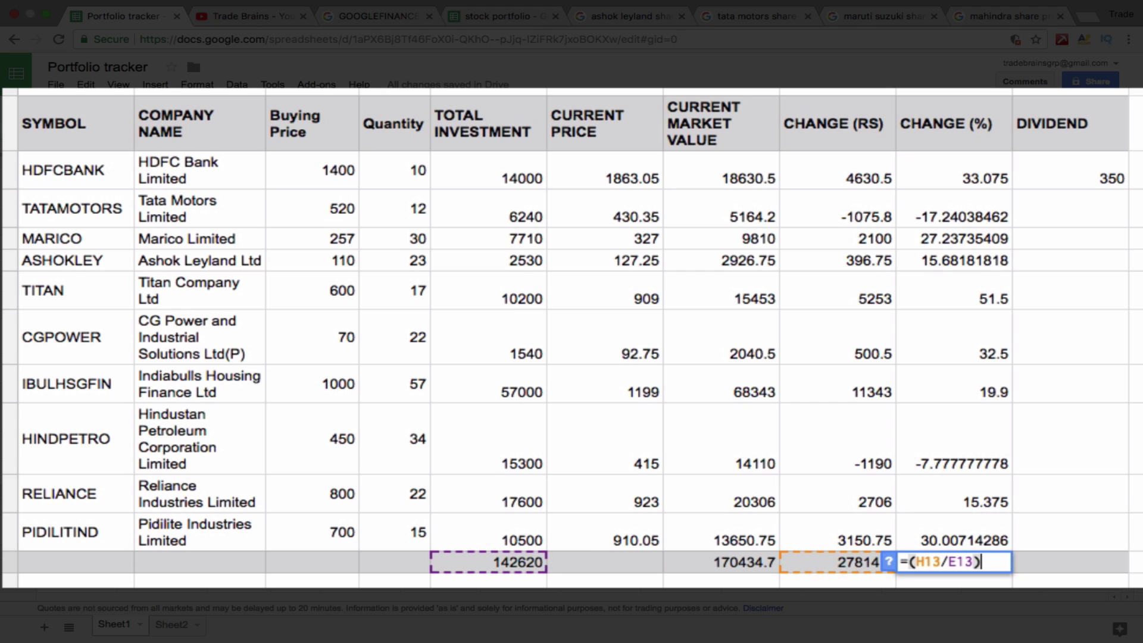
pyautogui.write('00')
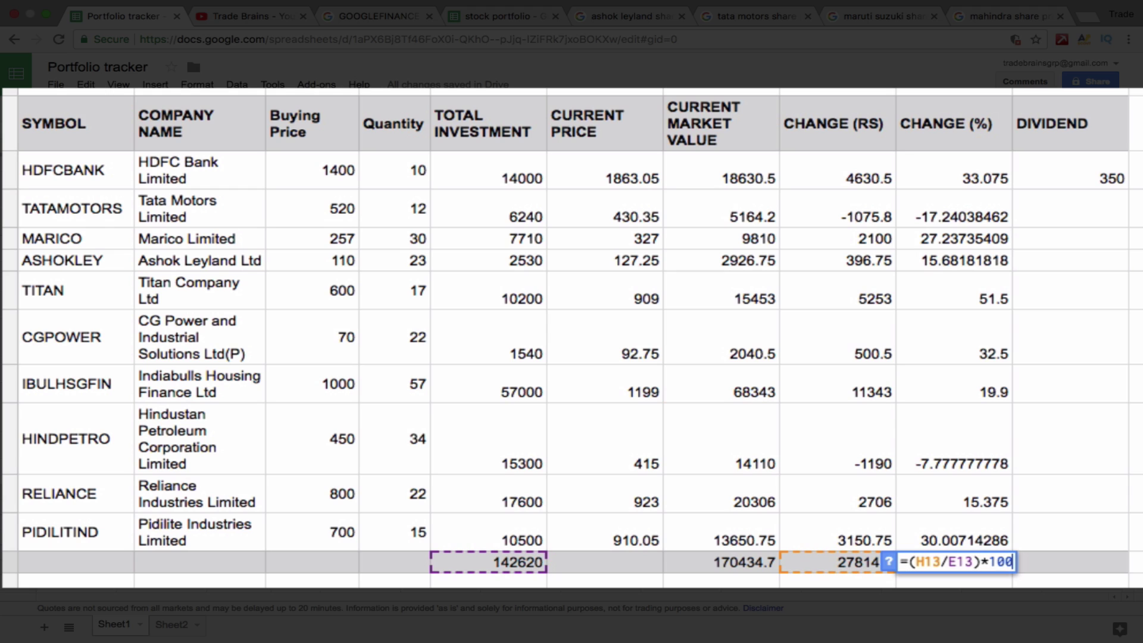
pyautogui.press('Return')
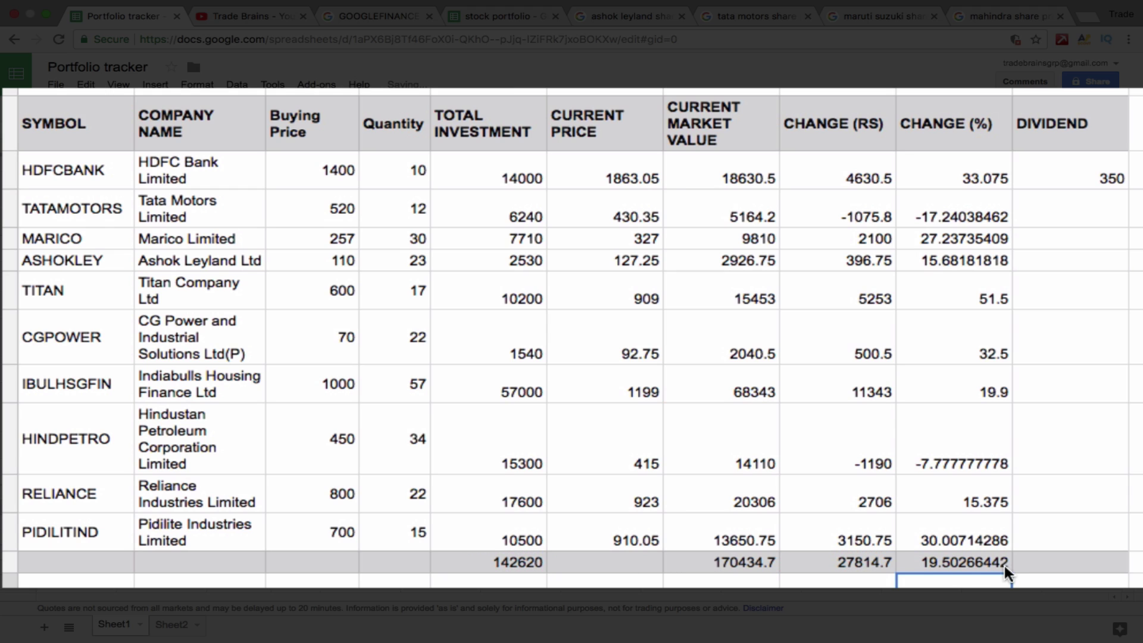
# Reduce the number format of the percentage change cells I3:I13 to two decimal places
pyautogui.click(969, 563)
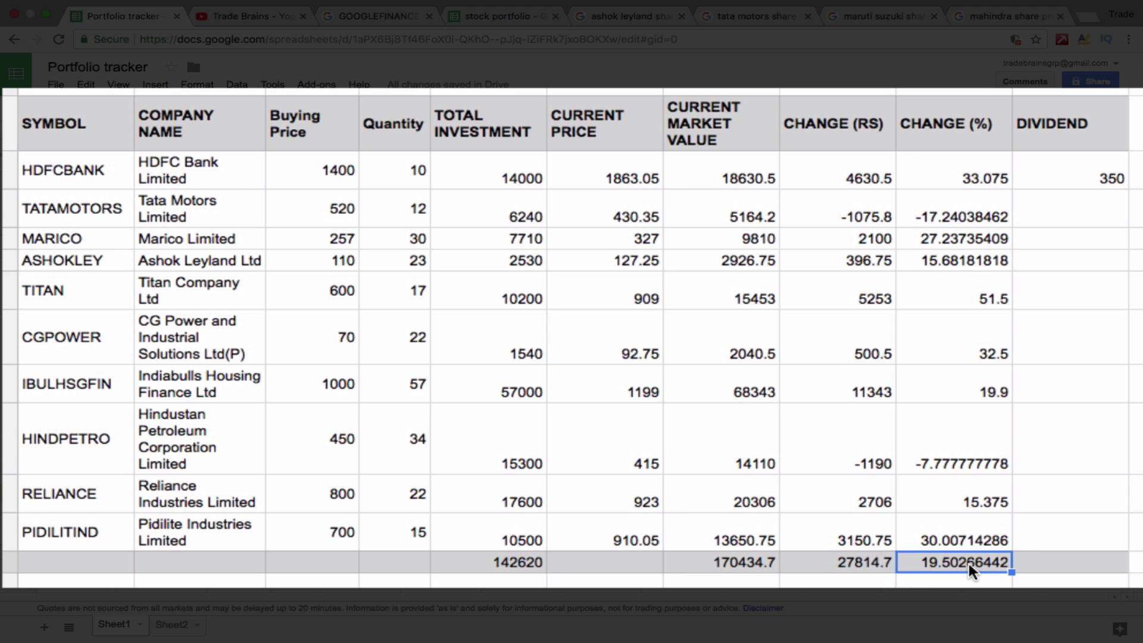
pyautogui.hotkey('shift', 'Up')
pyautogui.hotkey('shift', 'Up')
pyautogui.hotkey('shift', 'Up')
pyautogui.hotkey('shift', 'Up')
pyautogui.hotkey('shift', 'Up')
pyautogui.hotkey('shift', 'Up')
pyautogui.hotkey('shift', 'Up')
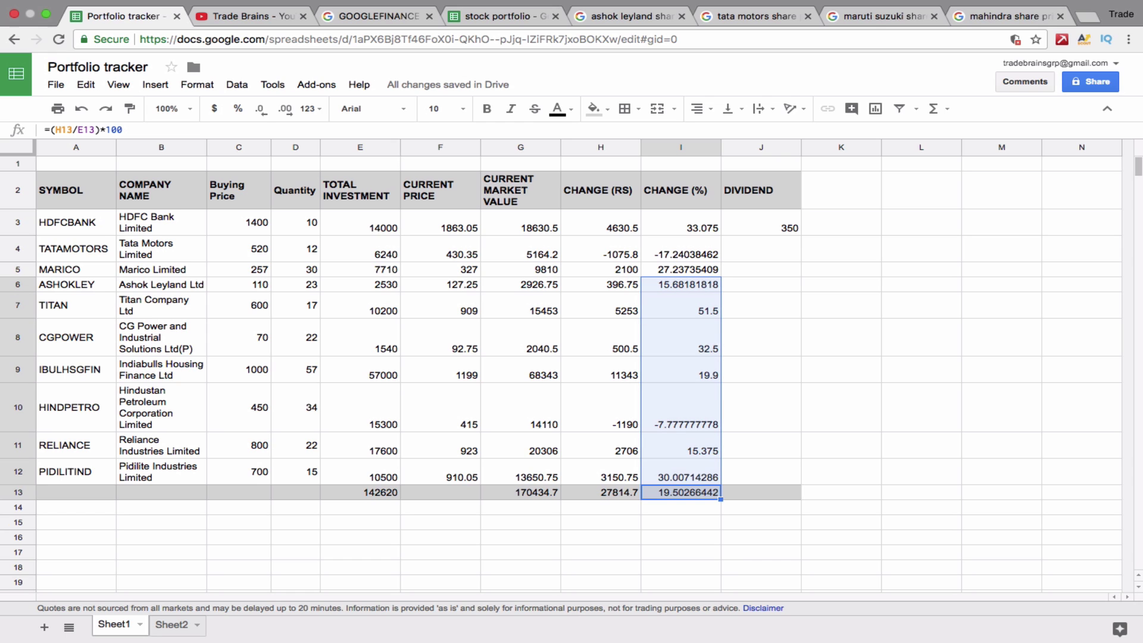
pyautogui.hotkey('shift', 'Up')
pyautogui.hotkey('shift', 'Up')
pyautogui.hotkey('shift', 'Up')
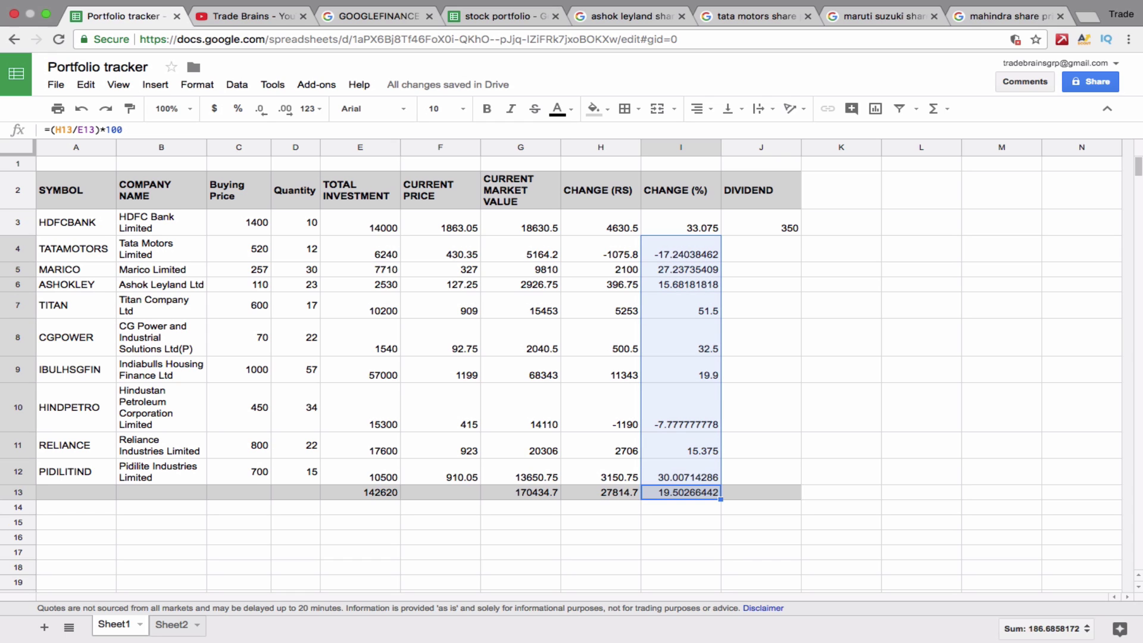
pyautogui.click(262, 112)
pyautogui.click(262, 112)
pyautogui.click(262, 112)
pyautogui.click(262, 112)
pyautogui.click(260, 110)
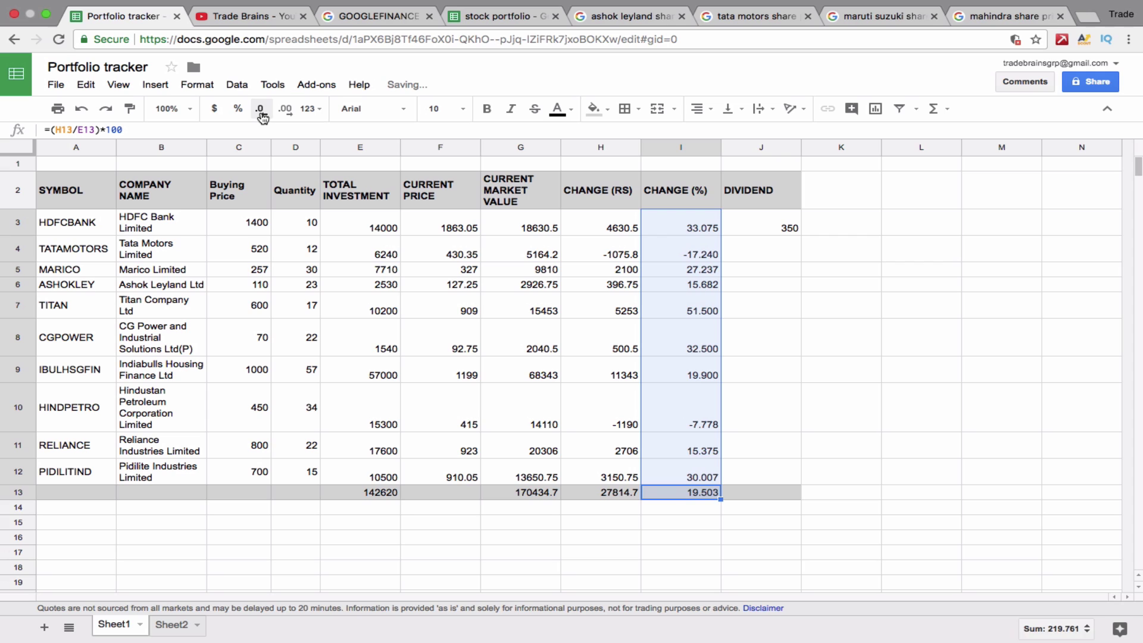
pyautogui.click(260, 109)
pyautogui.click(908, 336)
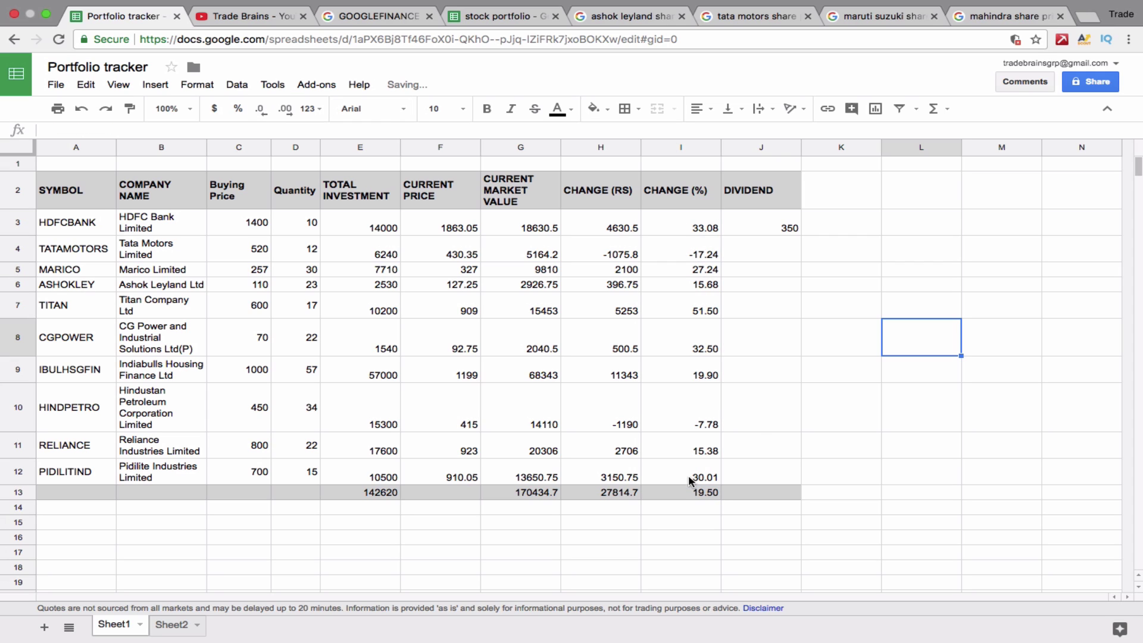
pyautogui.click(684, 494)
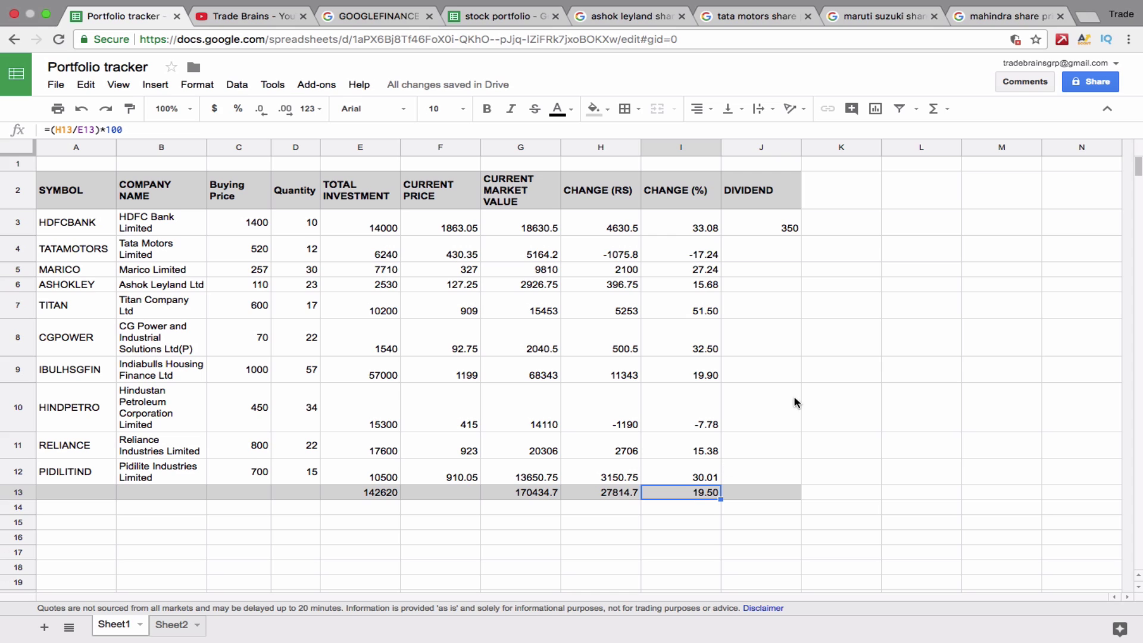
# Enter 450 as the Tata Motors dividend in cell J4
pyautogui.click(776, 256)
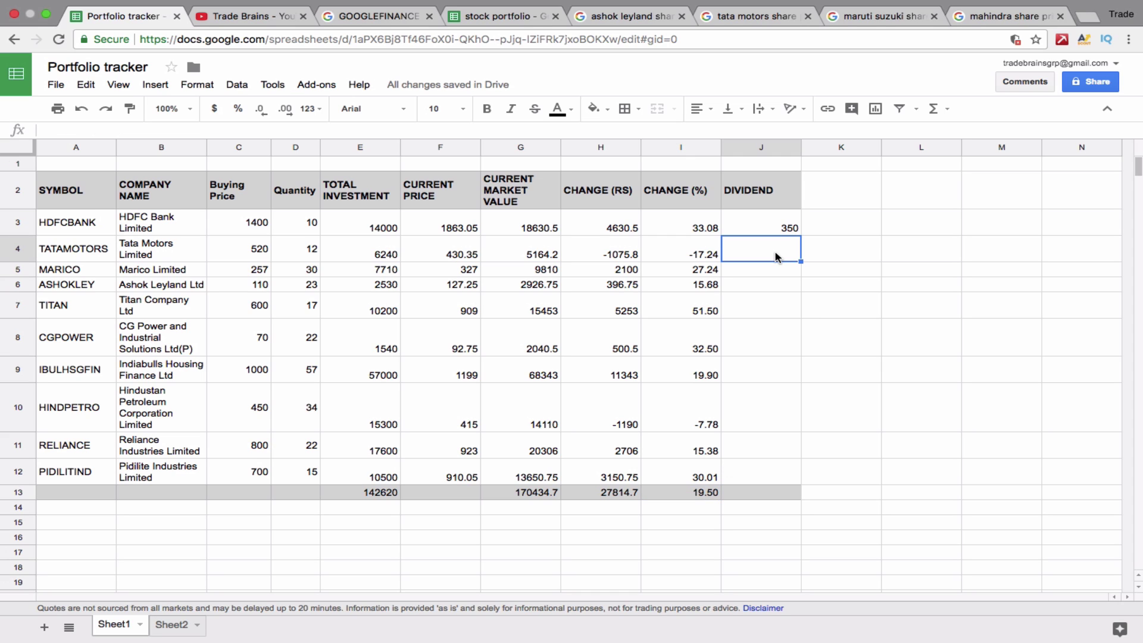
pyautogui.write('450')
pyautogui.press('Return')
pyautogui.press('Up')
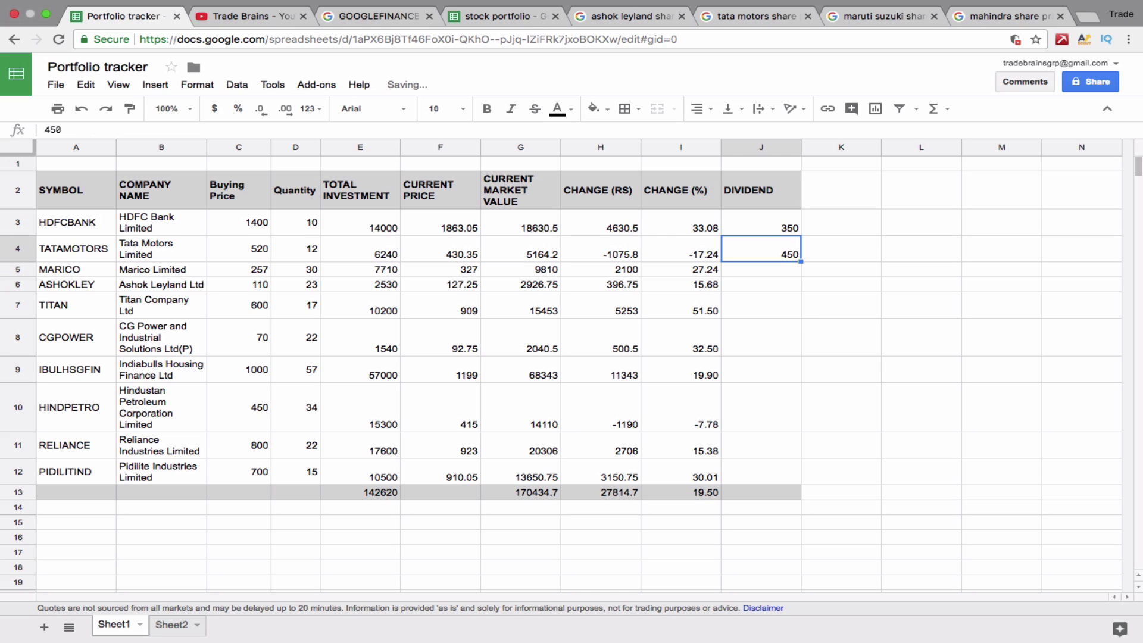
pyautogui.write('34')
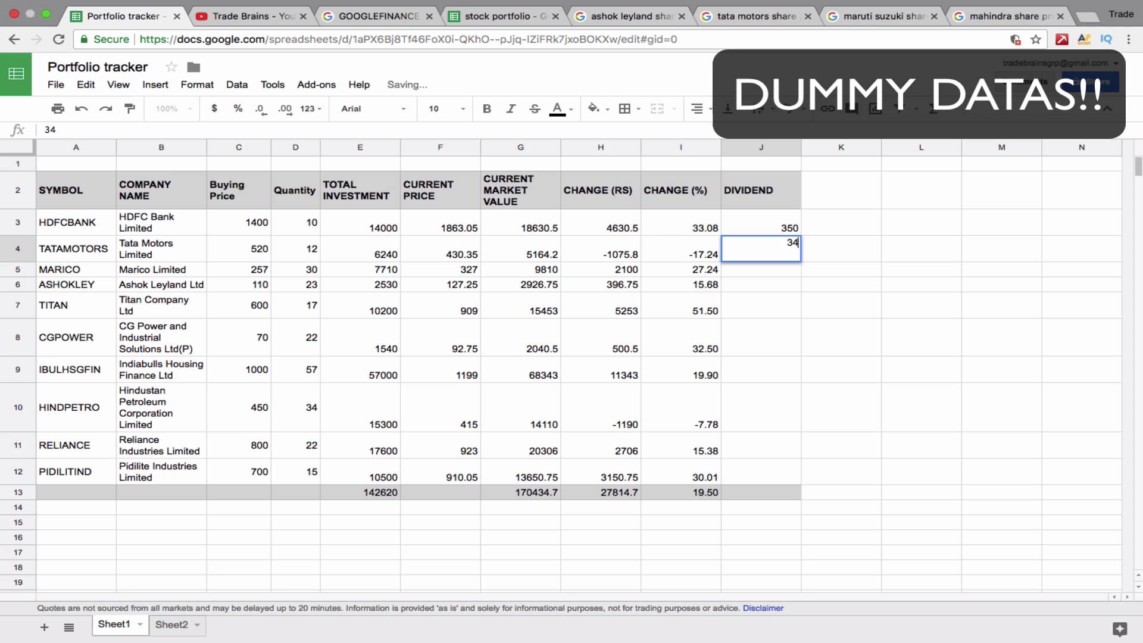
pyautogui.press('BackSpace')
pyautogui.press('BackSpace')
pyautogui.write('450')
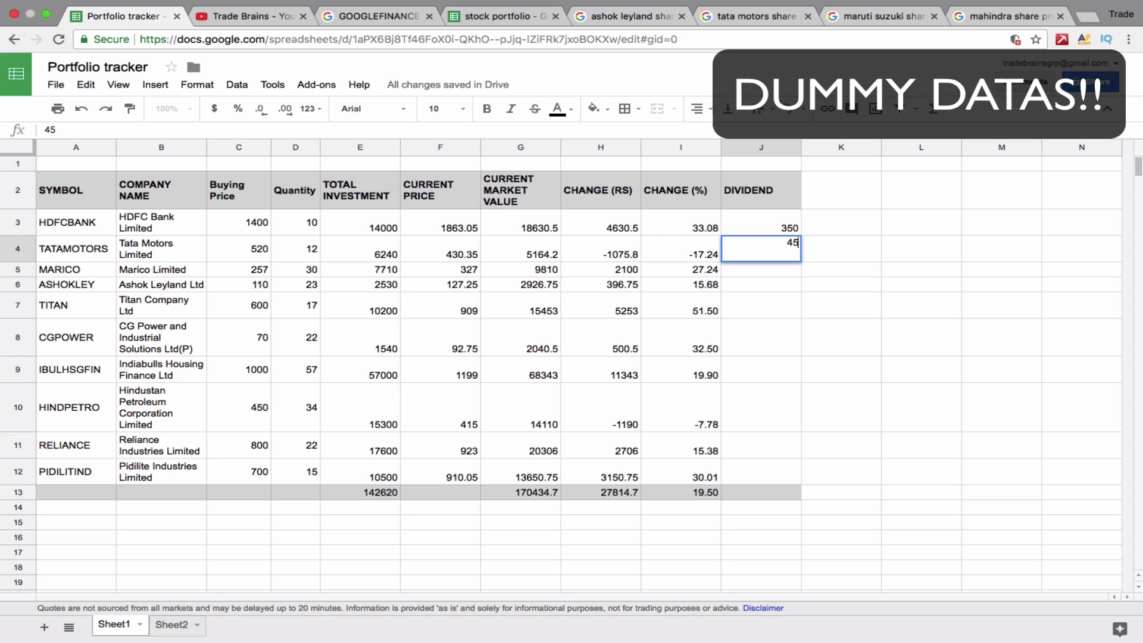
pyautogui.press('Return')
# Enter the dividends 34, 342, 343 and 454 in cells J5:J8, from Marico to CG Power
pyautogui.write('34')
pyautogui.press('Return')
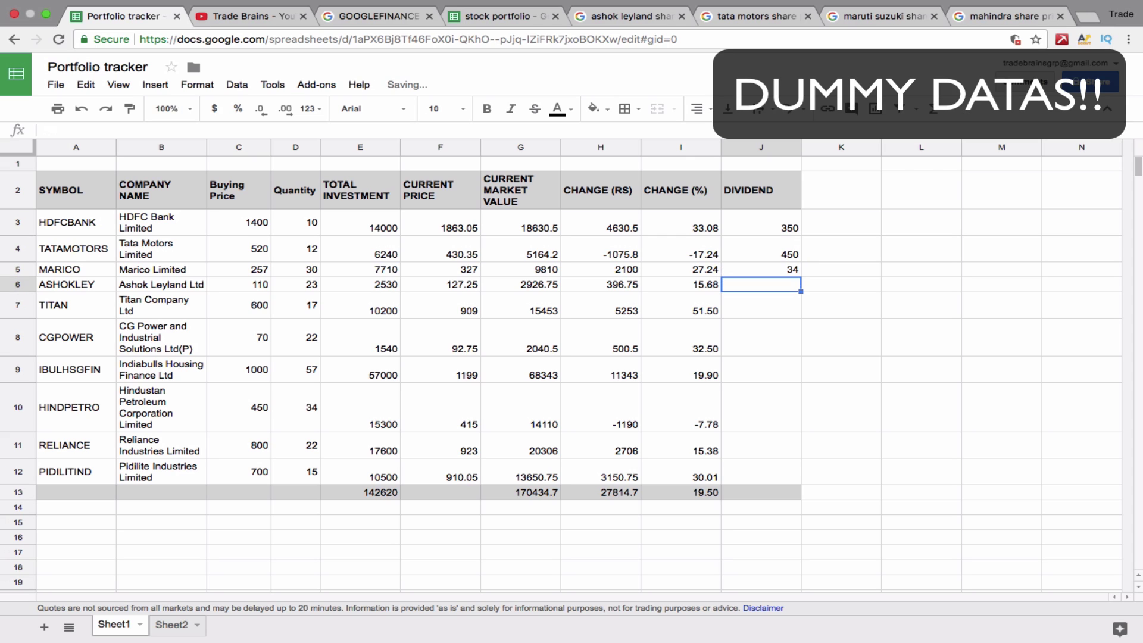
pyautogui.write('342')
pyautogui.press('Return')
pyautogui.write('343')
pyautogui.press('Return')
pyautogui.write('454')
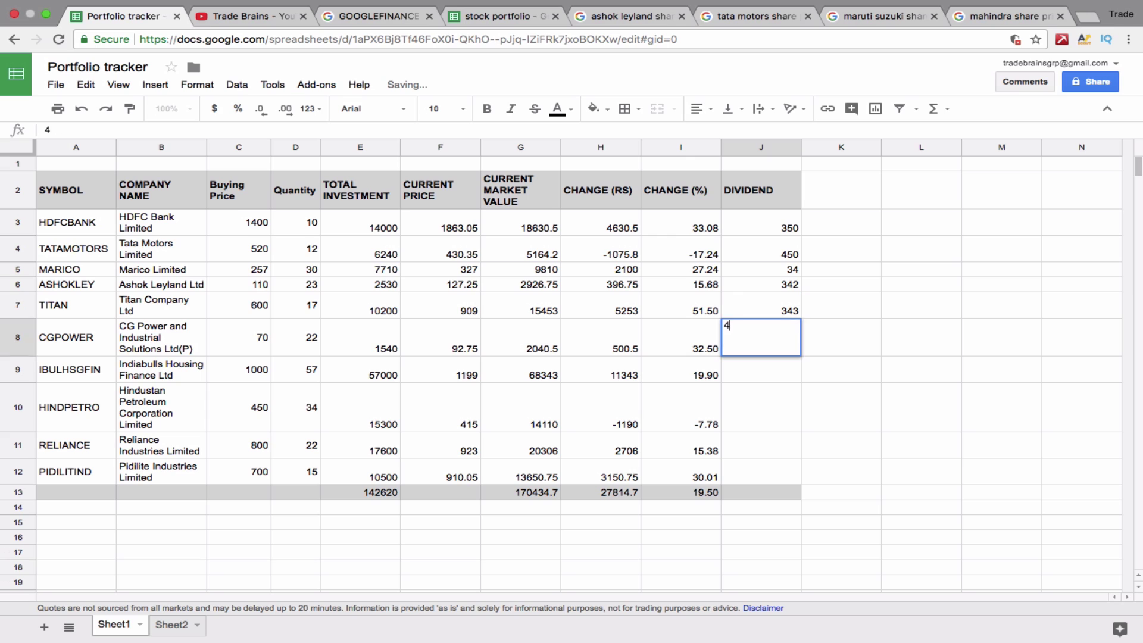
pyautogui.press('Return')
# Enter the dividends 65, 54, 433 and 432 in cells J9:J12, from Indiabulls Housing to Pidilite
pyautogui.write('65')
pyautogui.press('Return')
pyautogui.write('54')
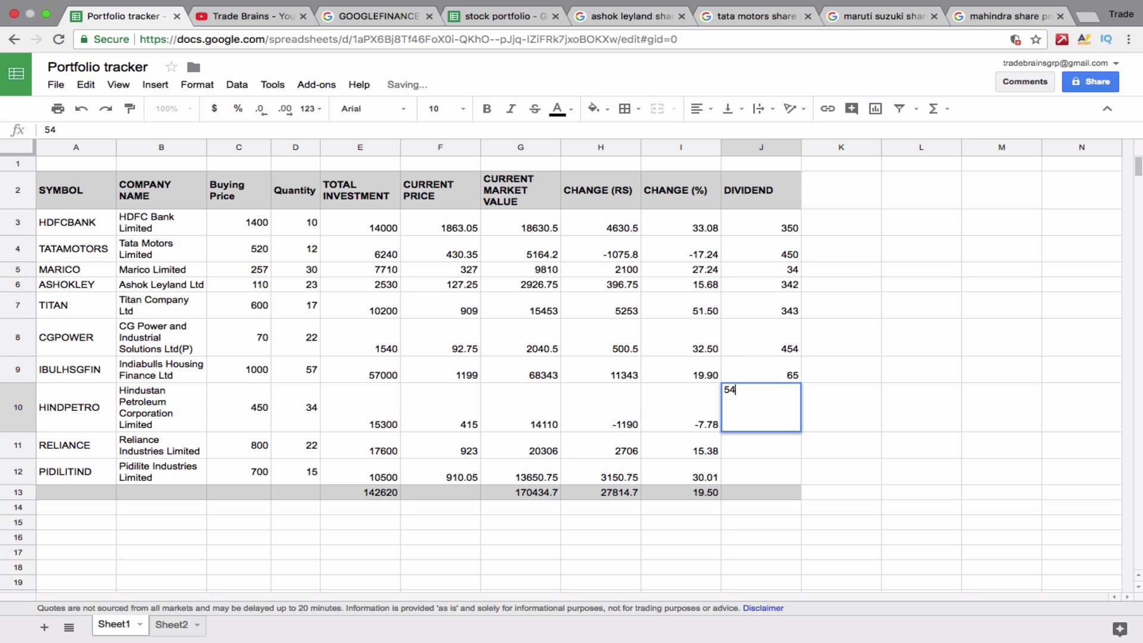
pyautogui.press('Return')
pyautogui.write('433')
pyautogui.press('Return')
pyautogui.write('432')
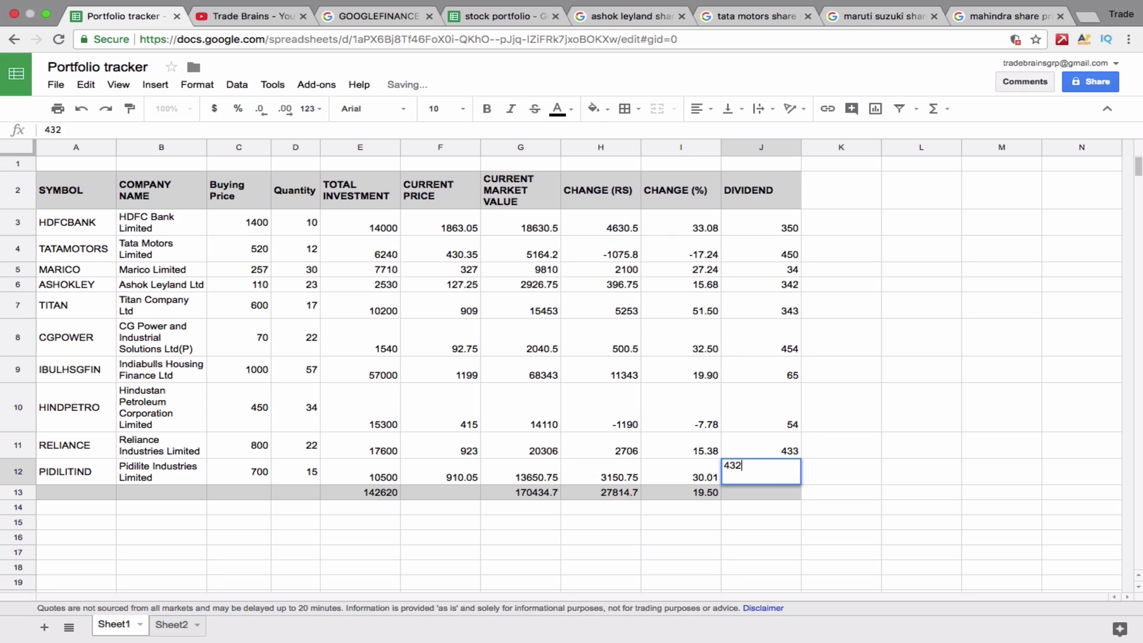
pyautogui.press('Return')
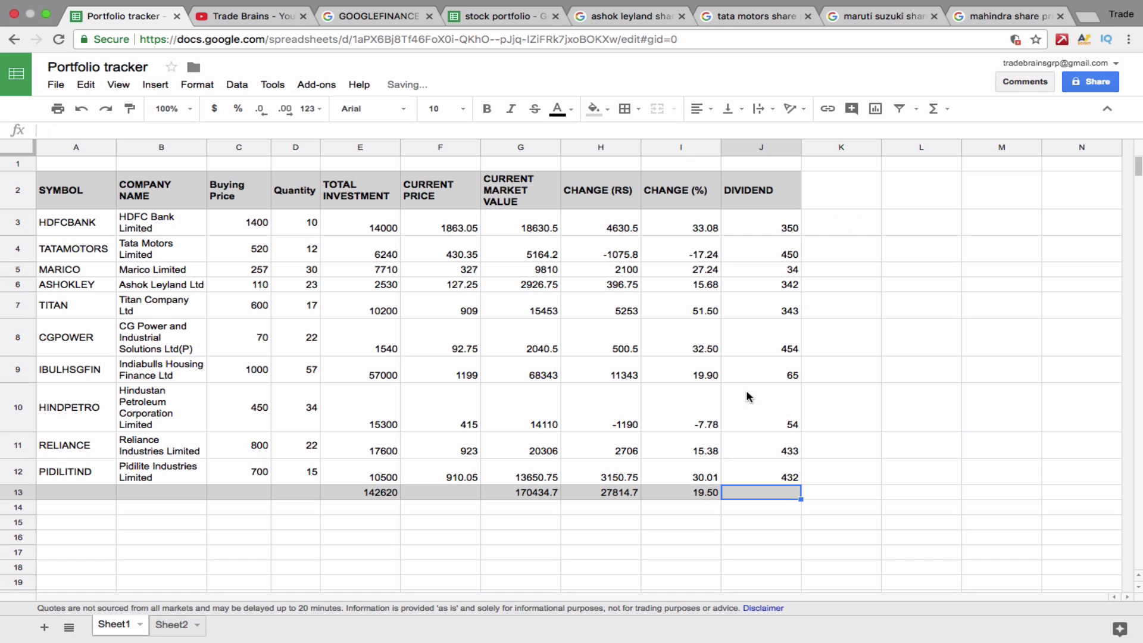
# Enter =SUM(J3:J12) in cell J13 to total the dividend column
pyautogui.write('=')
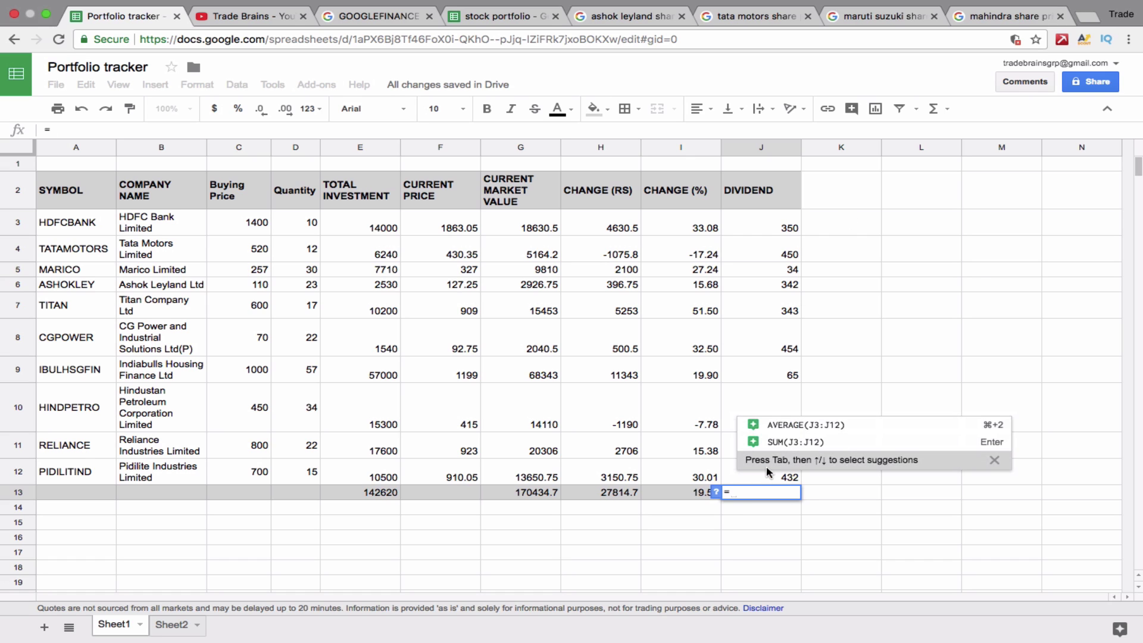
pyautogui.write('SUM(')
pyautogui.press('Up')
pyautogui.hotkey('shift', 'Up')
pyautogui.hotkey('shift', 'Up')
pyautogui.hotkey('shift', 'Up')
pyautogui.hotkey('shift', 'Up')
pyautogui.hotkey('shift', 'Up')
pyautogui.hotkey('shift', 'Up')
pyautogui.hotkey('shift', 'Up')
pyautogui.hotkey('shift', 'Up')
pyautogui.hotkey('shift', 'Up')
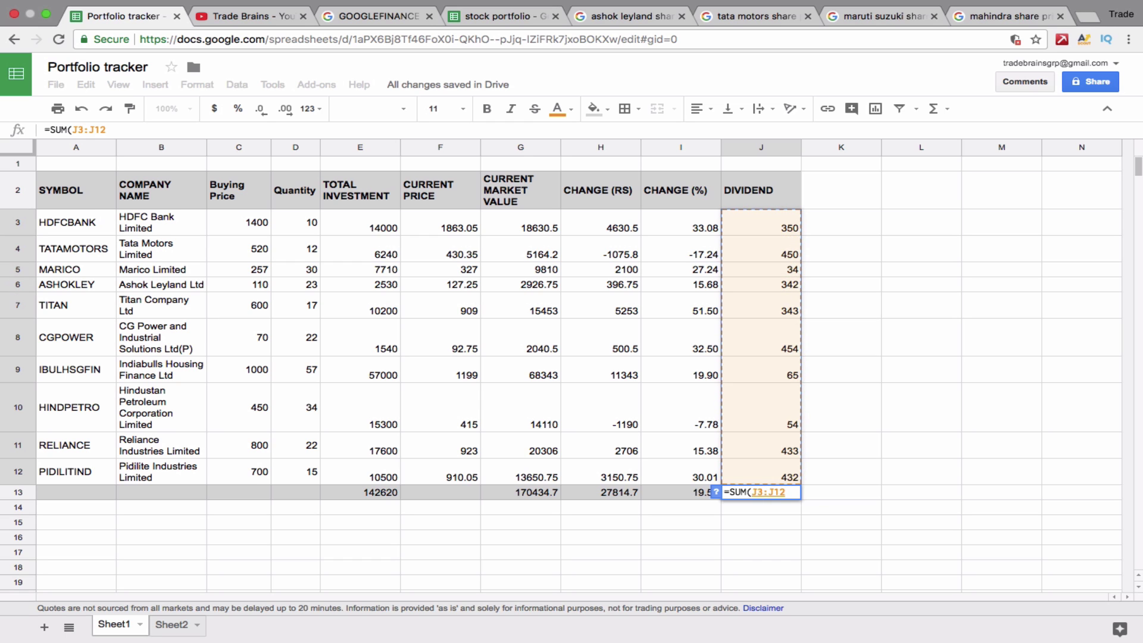
pyautogui.write(')')
pyautogui.press('Return')
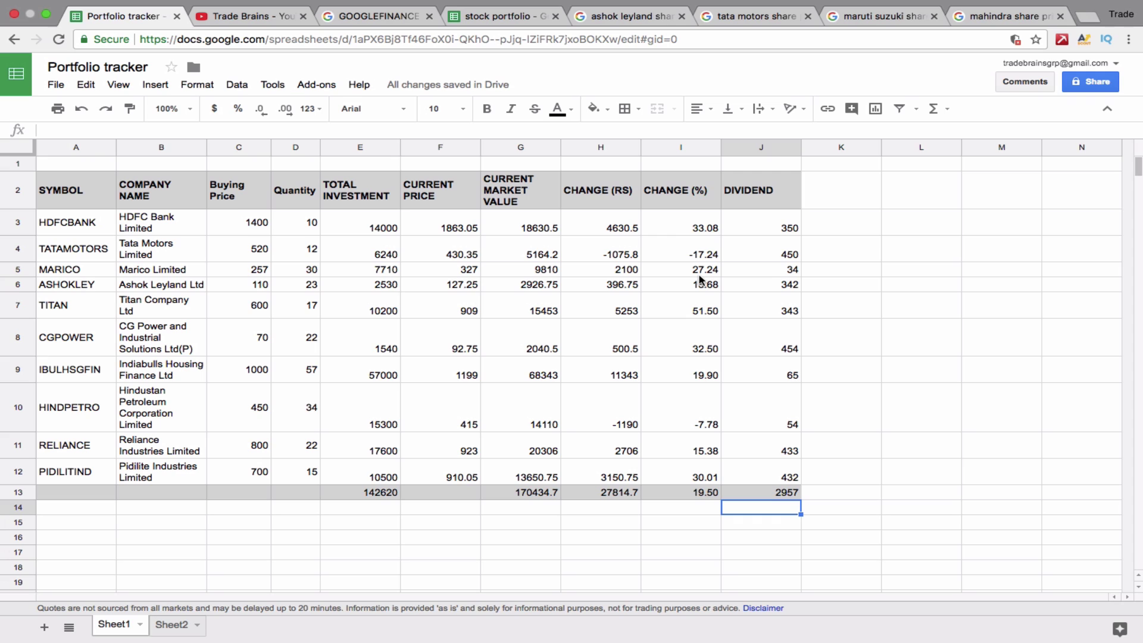
# Add a conditional formatting rule on I3:I13 that gives values greater than 0 the default green fill
pyautogui.click(702, 226)
pyautogui.hotkey('shift', 'Down')
pyautogui.hotkey('shift', 'Down')
pyautogui.hotkey('shift', 'Down')
pyautogui.hotkey('shift', 'Down')
pyautogui.hotkey('shift', 'Down')
pyautogui.hotkey('shift', 'Down')
pyautogui.hotkey('shift', 'Down')
pyautogui.hotkey('shift', 'Down')
pyautogui.hotkey('shift', 'Down')
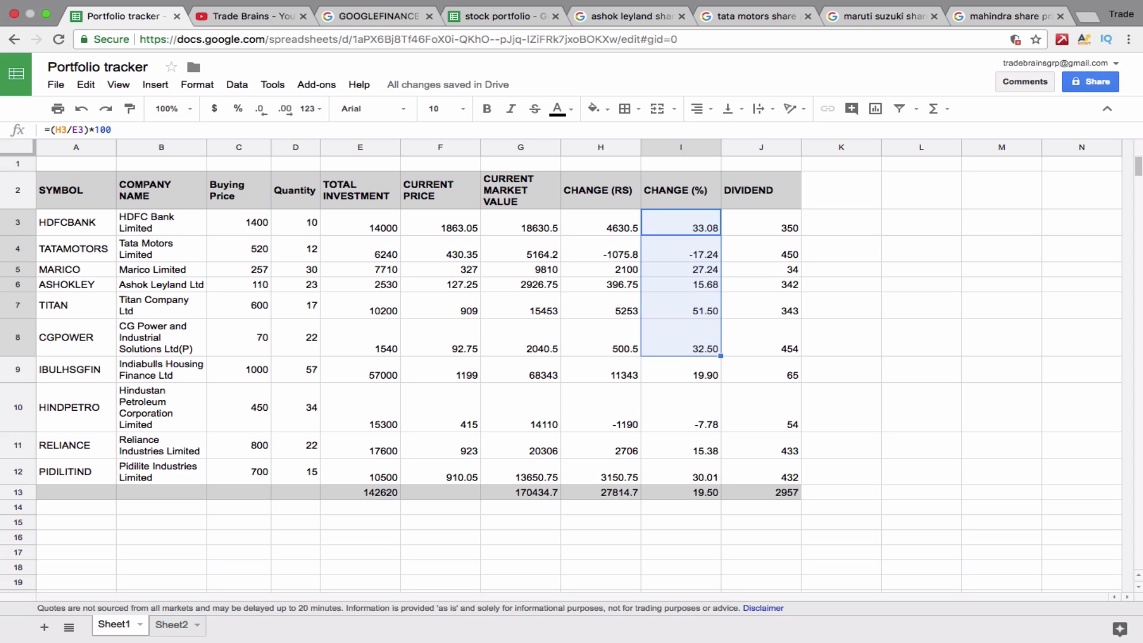
pyautogui.hotkey('shift', 'Down')
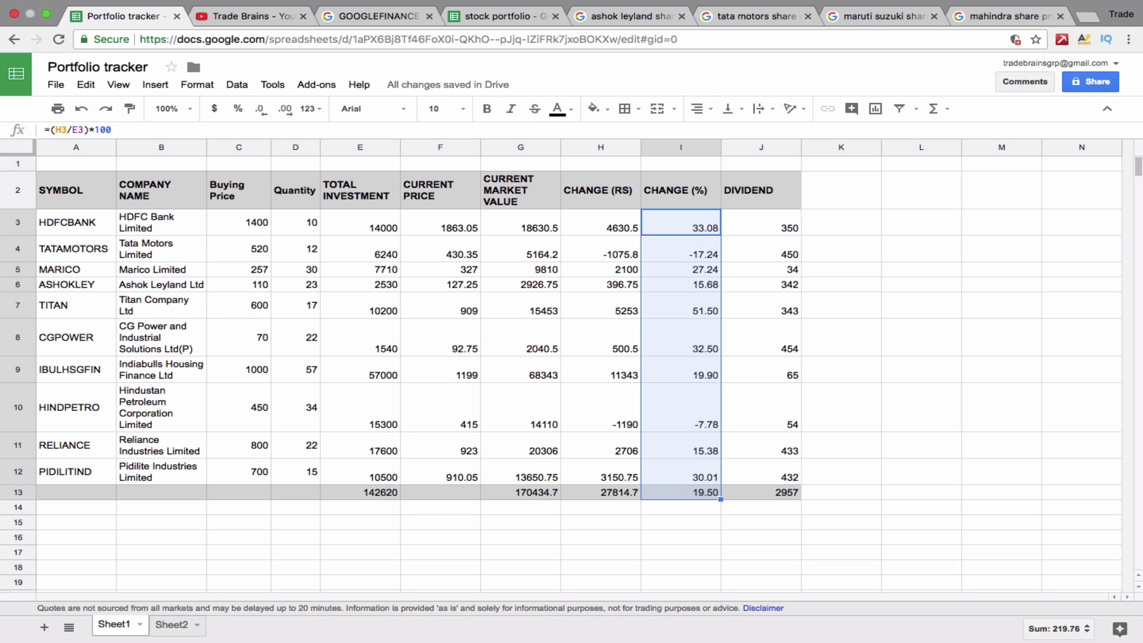
pyautogui.click(197, 85)
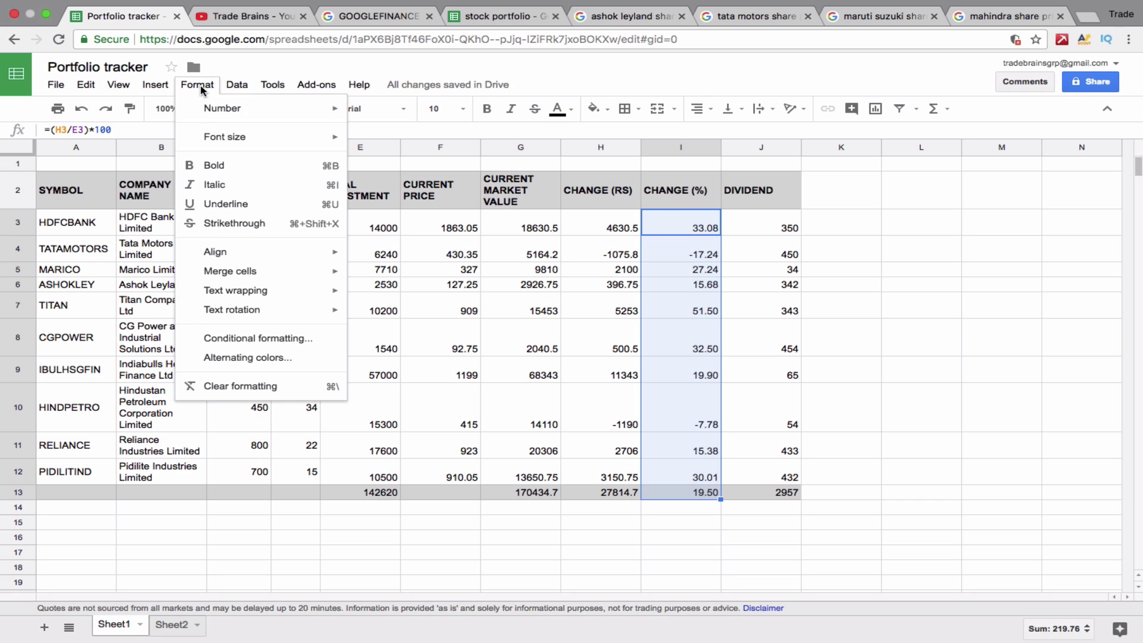
pyautogui.click(230, 338)
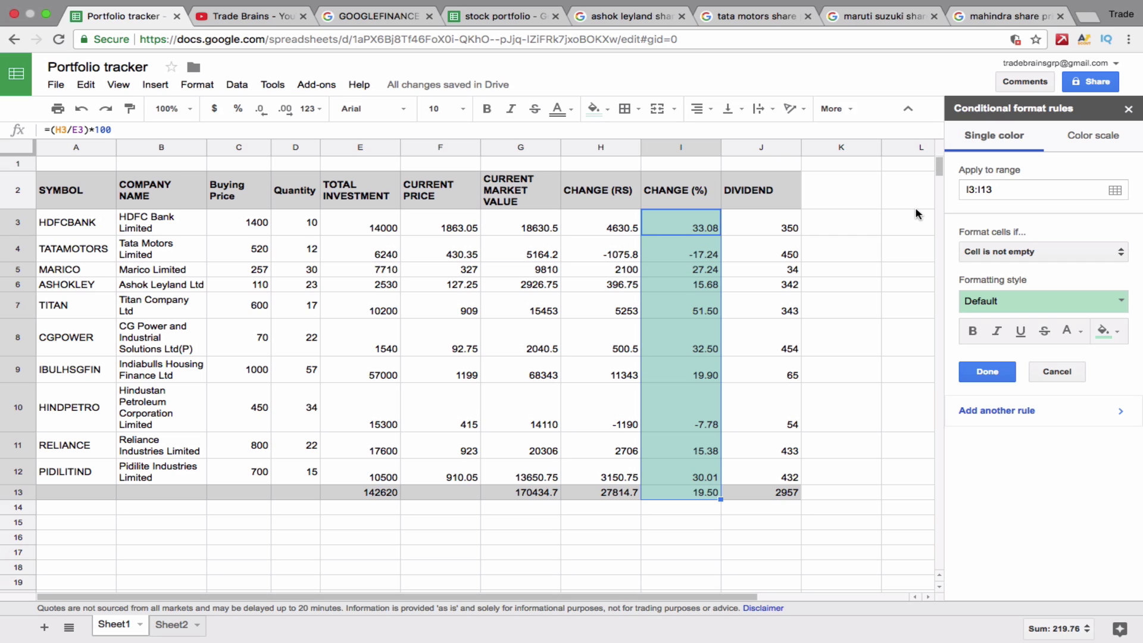
pyautogui.click(1027, 251)
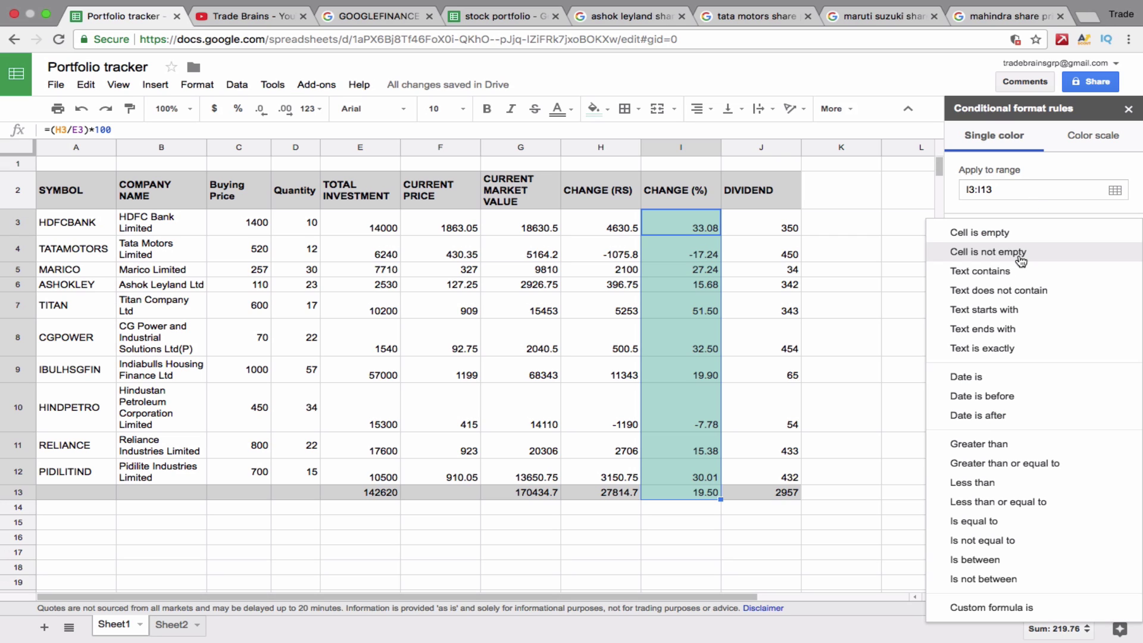
pyautogui.click(986, 444)
pyautogui.click(1030, 278)
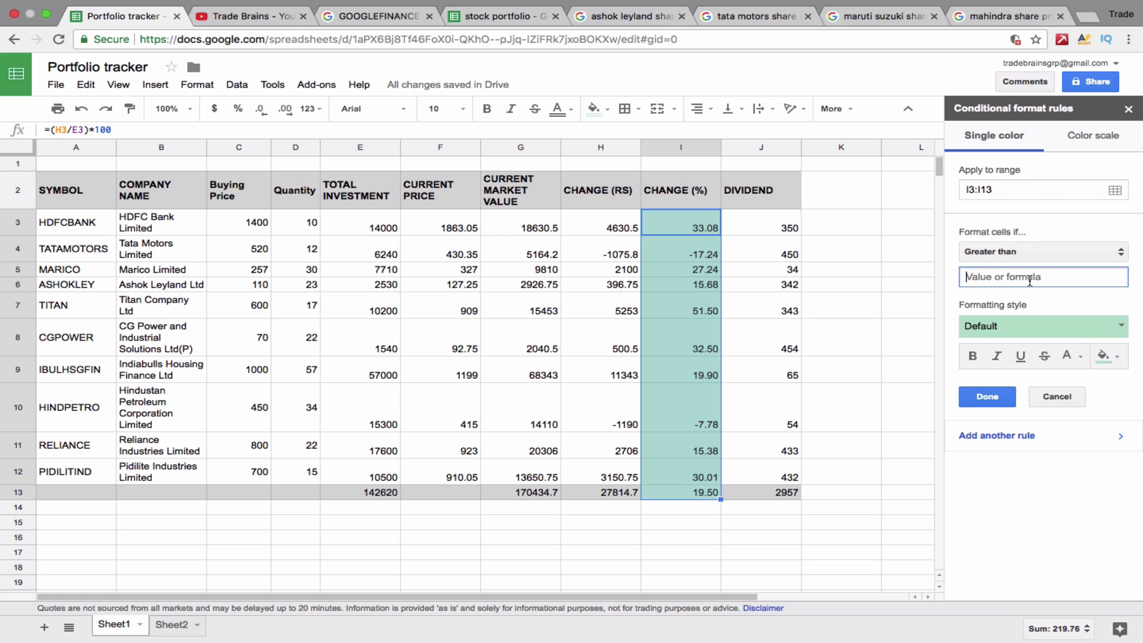
pyautogui.write('0')
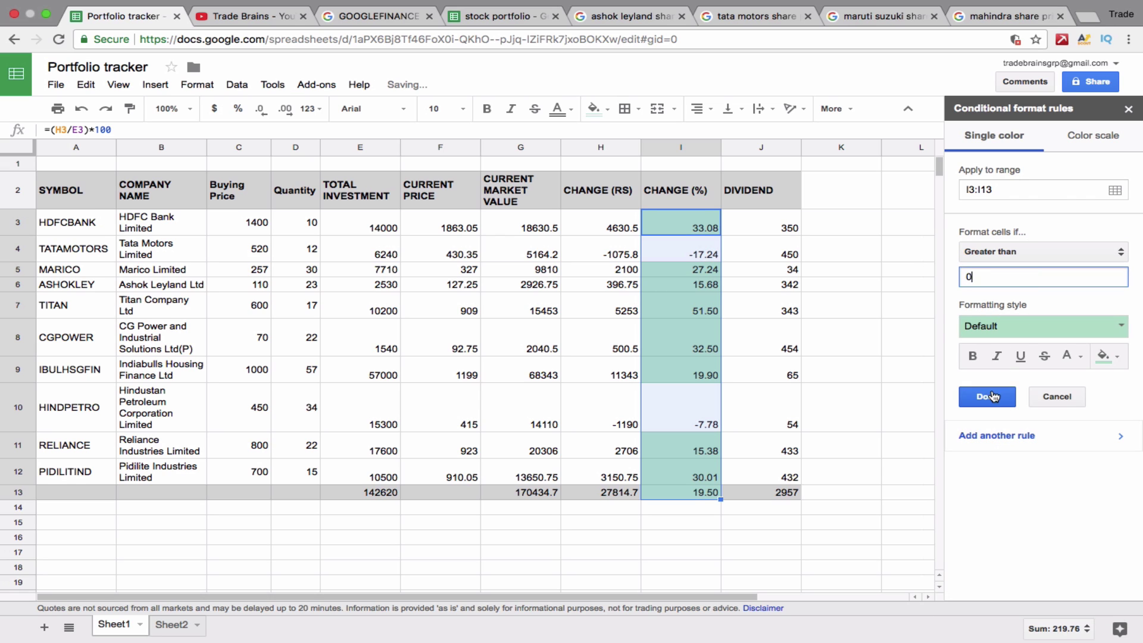
pyautogui.click(986, 396)
# Add a second conditional formatting rule on I3:I13 that gives values less than 0 the default red fill, and close the rules
pyautogui.click(1012, 191)
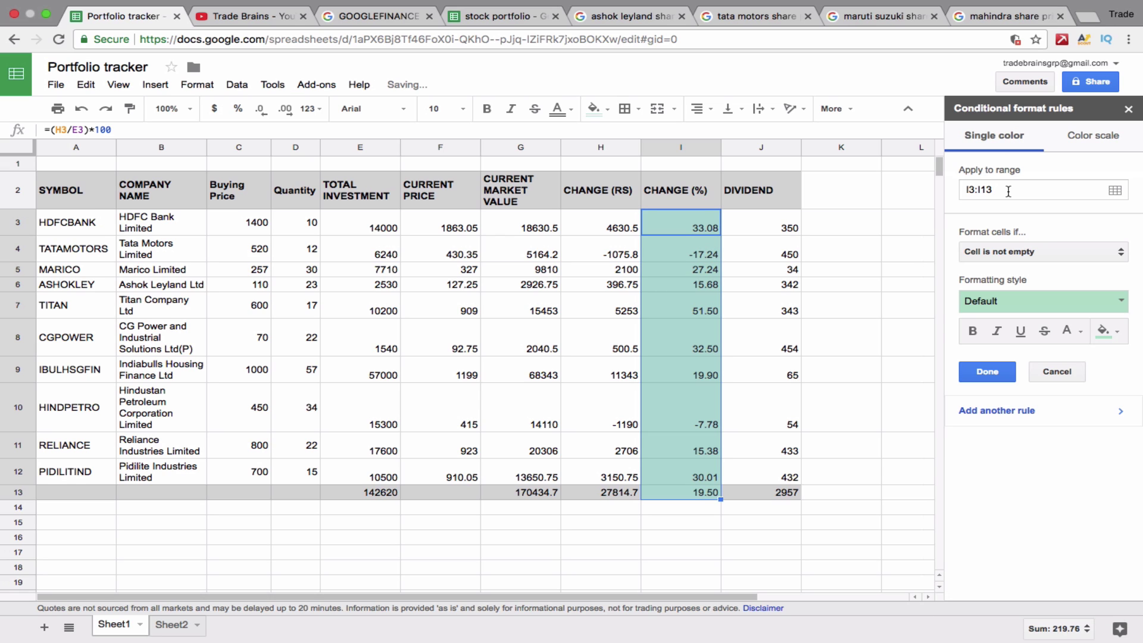
pyautogui.click(1014, 251)
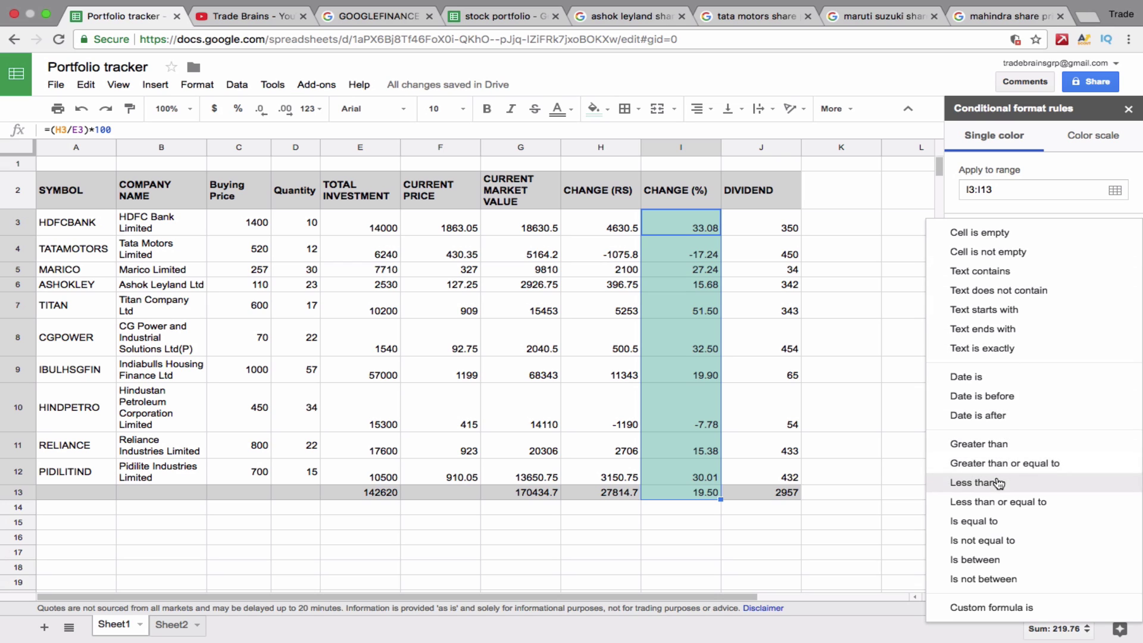
pyautogui.click(1000, 480)
pyautogui.click(1017, 278)
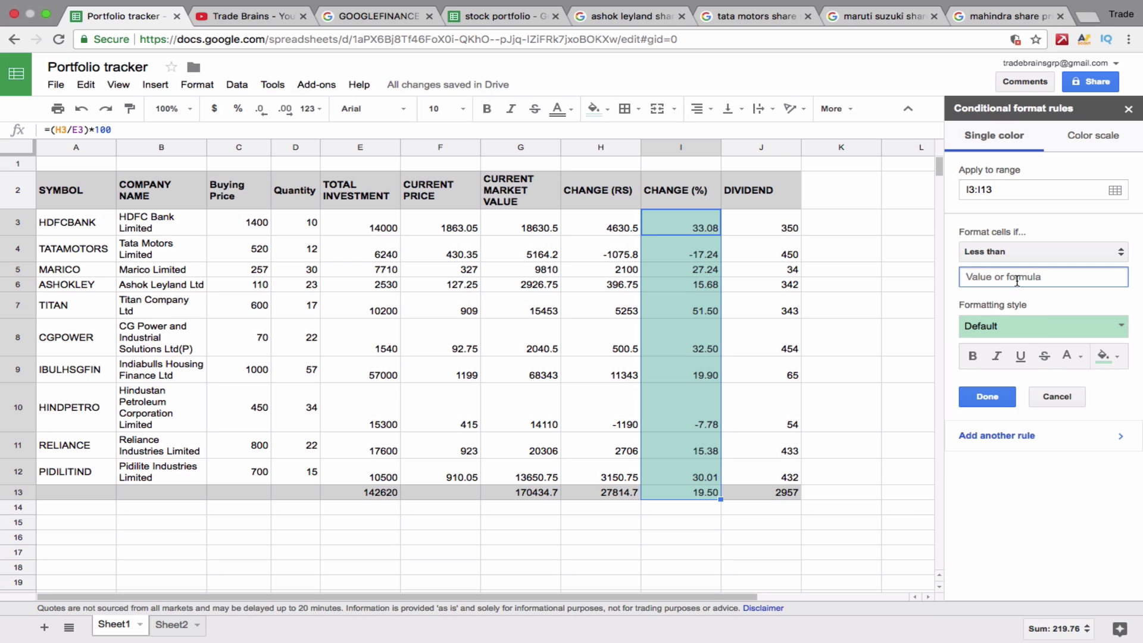
pyautogui.write('0')
pyautogui.click(1042, 326)
pyautogui.click(1080, 360)
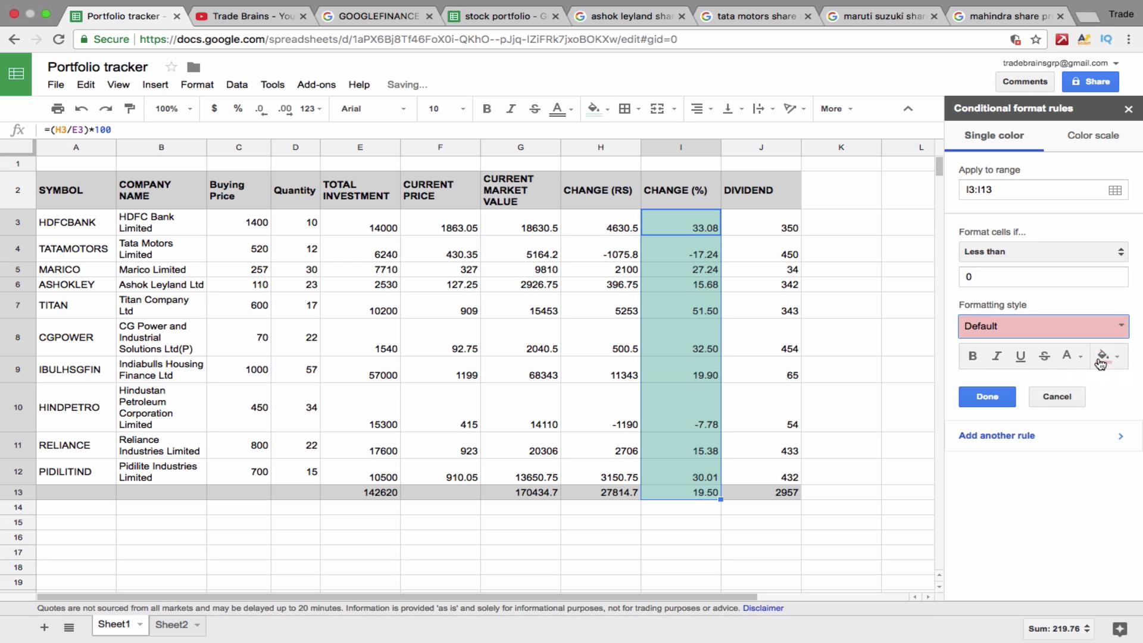
pyautogui.click(986, 396)
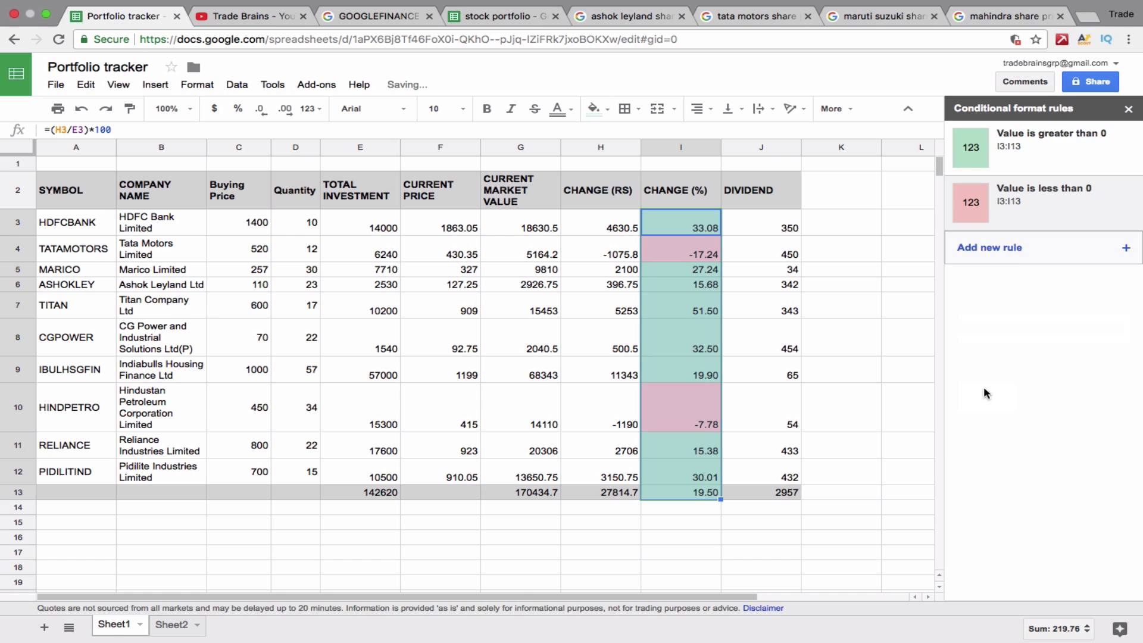
pyautogui.click(1128, 110)
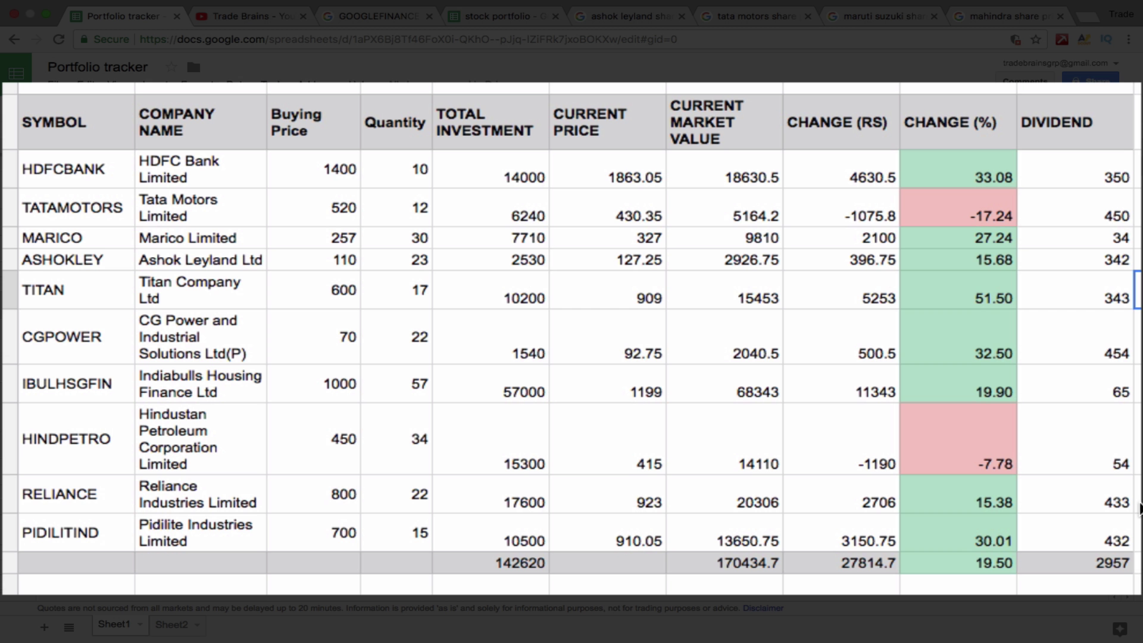
# Examine the green and red cells of the CHANGE (%) column, including the overall total, Tata Motors and Hindustan Petroleum
pyautogui.click(954, 561)
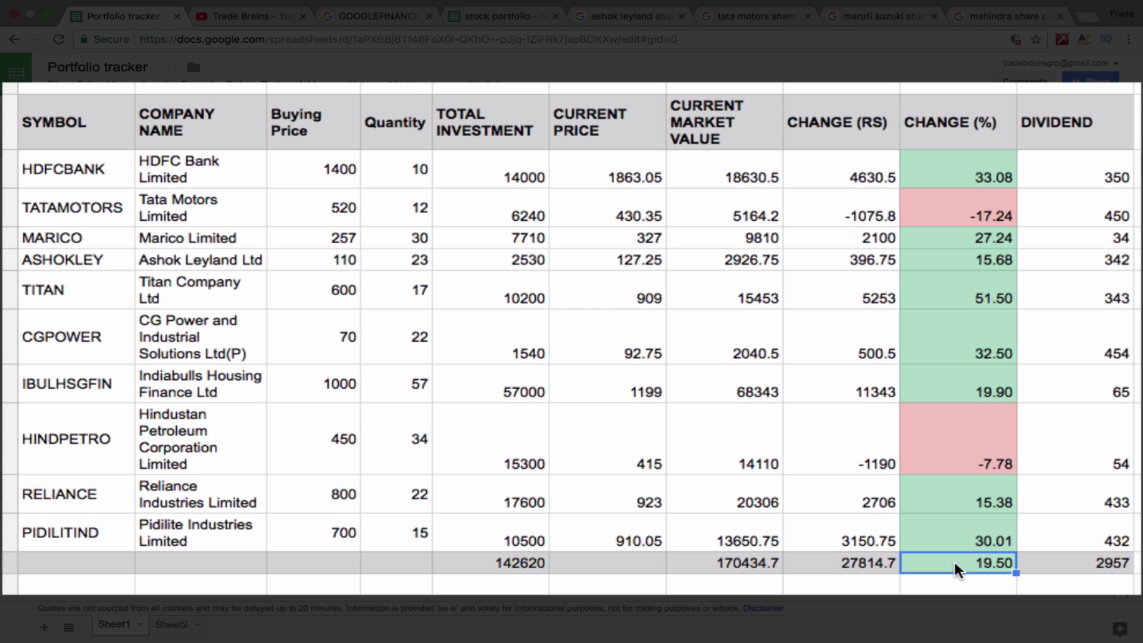
pyautogui.click(966, 205)
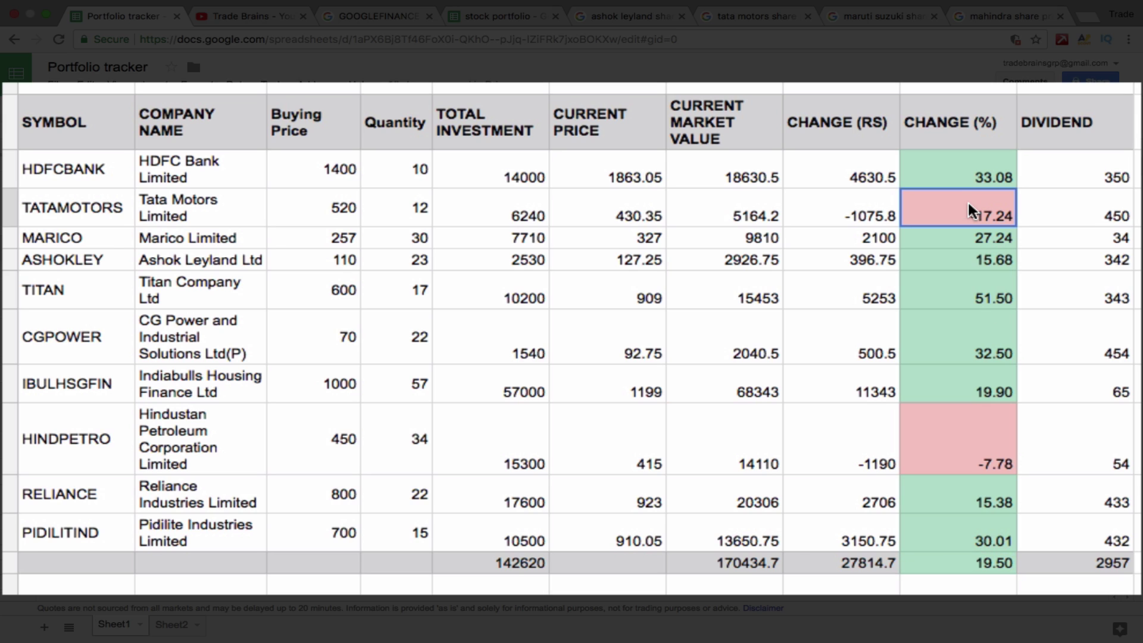
pyautogui.click(973, 408)
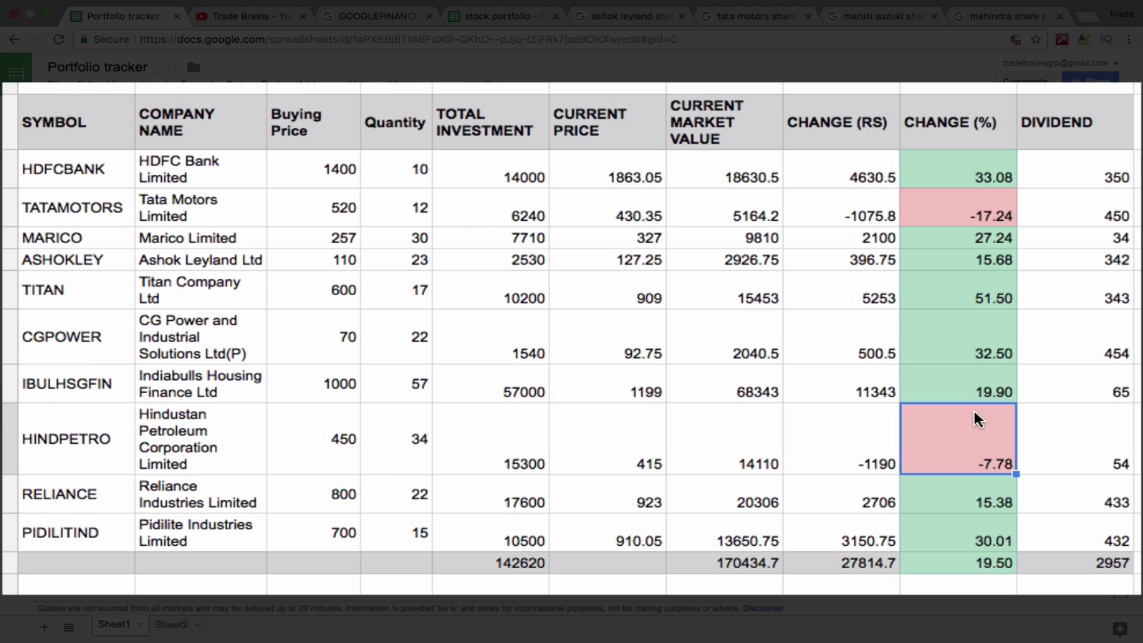
pyautogui.press('Down')
pyautogui.press('Left')
pyautogui.press('Left')
pyautogui.press('Left')
pyautogui.press('Left')
pyautogui.press('Left')
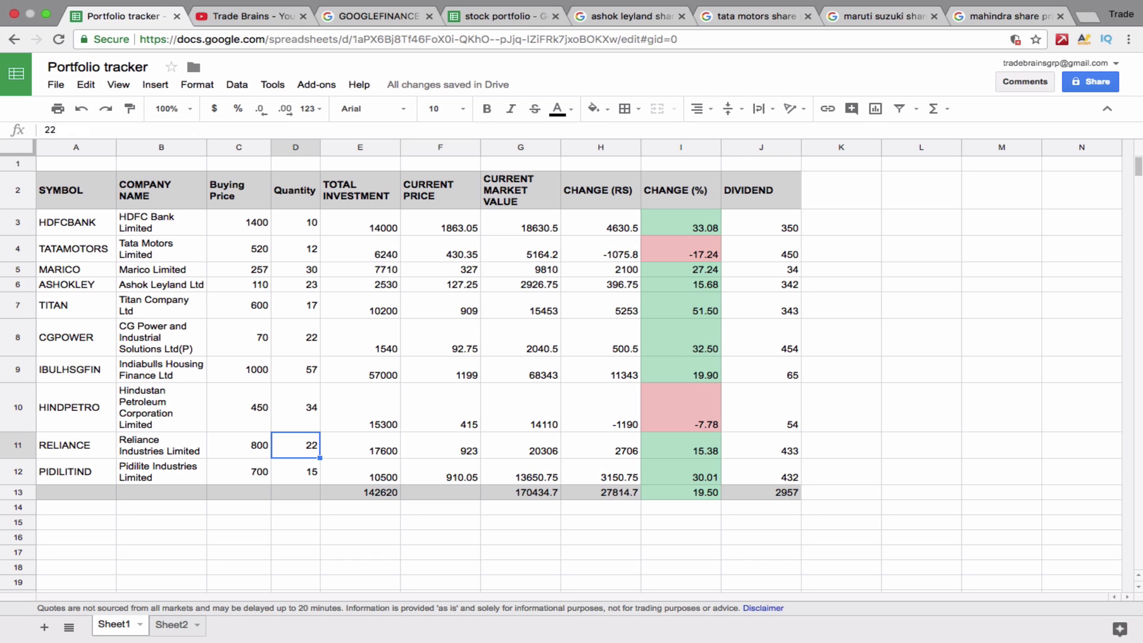
# Review the GOOGLEFINANCE price formulas in the CURRENT PRICE column across the listed stocks
pyautogui.press('Right')
pyautogui.press('Right')
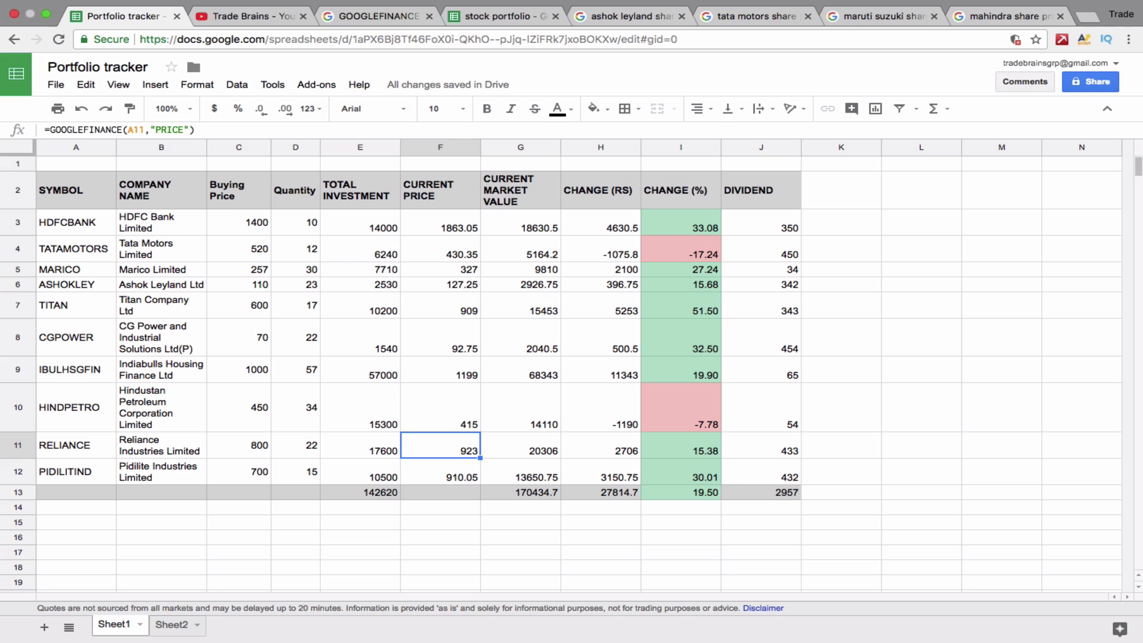
pyautogui.press('Up')
pyautogui.press('Up')
pyautogui.press('Up')
pyautogui.press('Up')
pyautogui.press('Up')
pyautogui.press('Up')
pyautogui.press('Up')
pyautogui.press('Up')
pyautogui.press('Down')
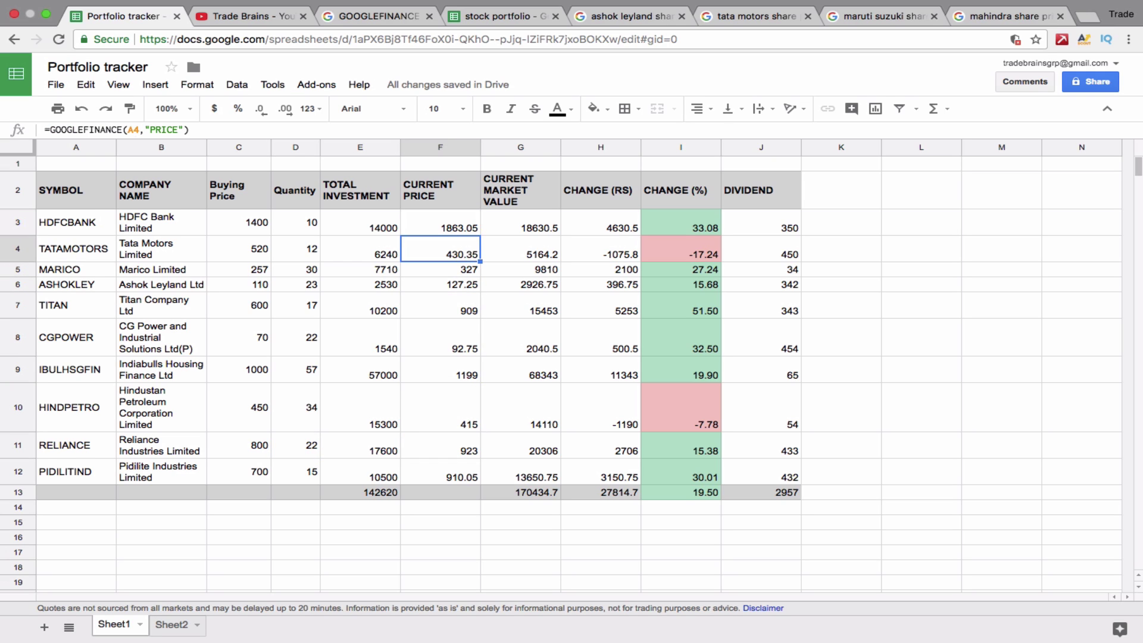
pyautogui.press('Down')
pyautogui.press('Down')
pyautogui.press('Down')
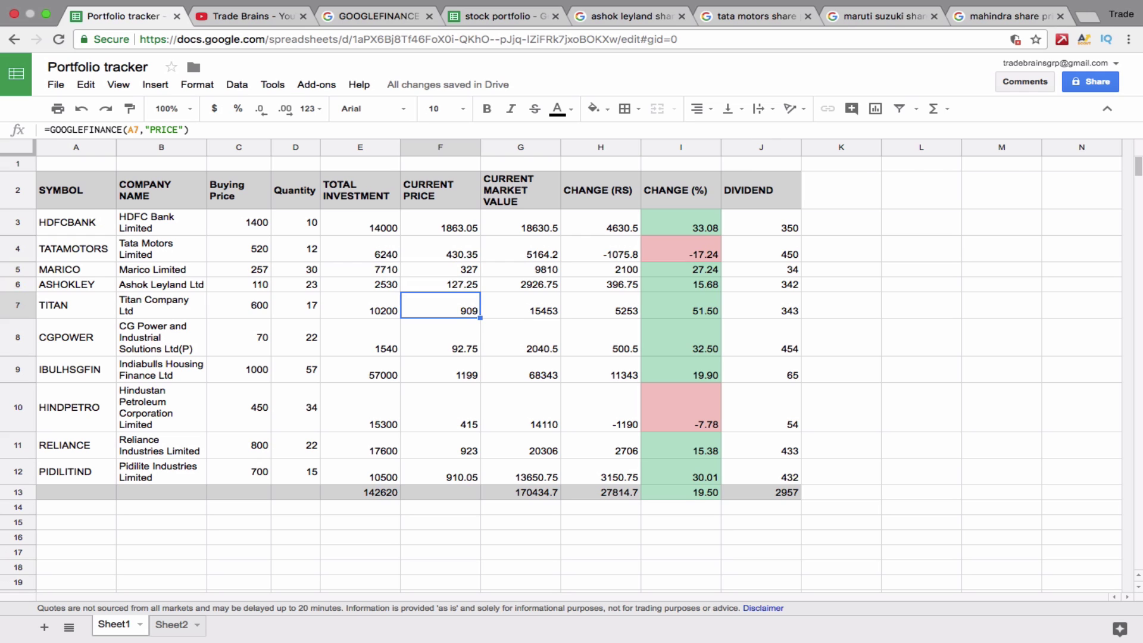
# Review the CHANGE (%) values stock by stock, starting from HDFC Bank in cell I3
pyautogui.press('Up')
pyautogui.press('Up')
pyautogui.press('Up')
pyautogui.press('Up')
pyautogui.press('Right')
pyautogui.press('Right')
pyautogui.press('Right')
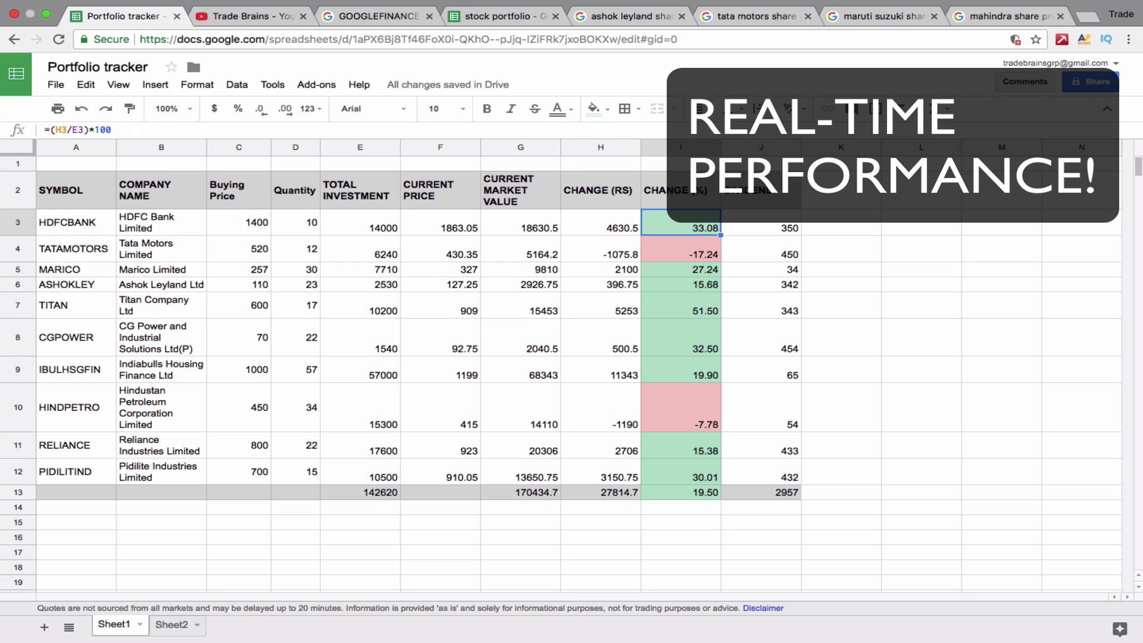
pyautogui.press('Down')
pyautogui.press('Down')
pyautogui.press('Down')
pyautogui.press('Down')
pyautogui.press('Down')
pyautogui.press('Down')
pyautogui.press('Down')
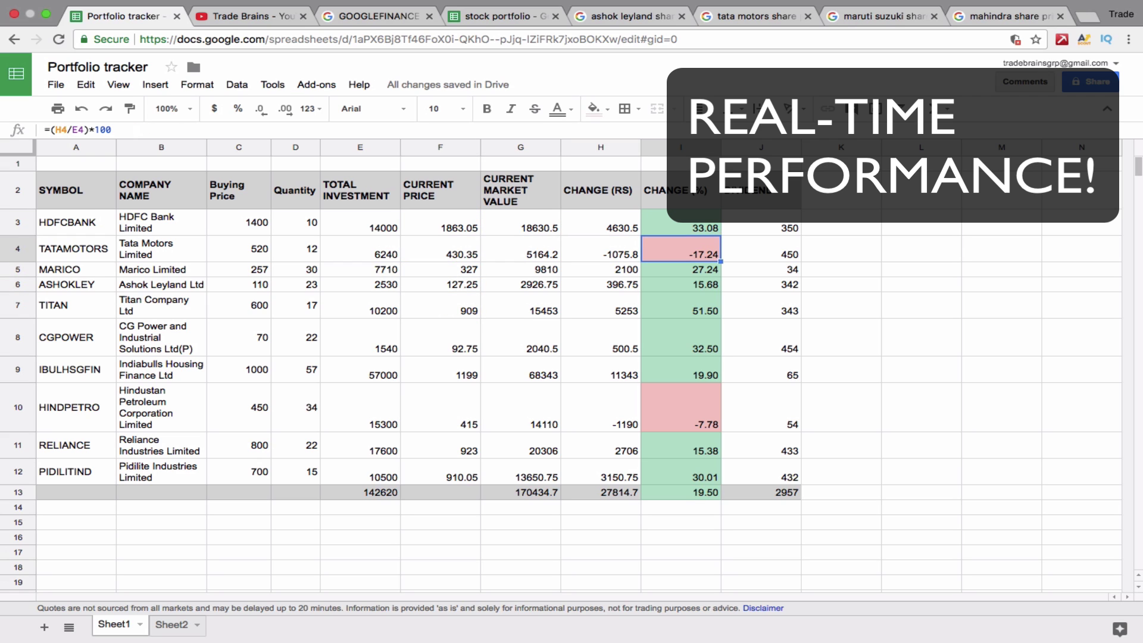
# Enter the column headers 52 HIGH in cell K2 and 52 LOW in cell L2
pyautogui.click(841, 190)
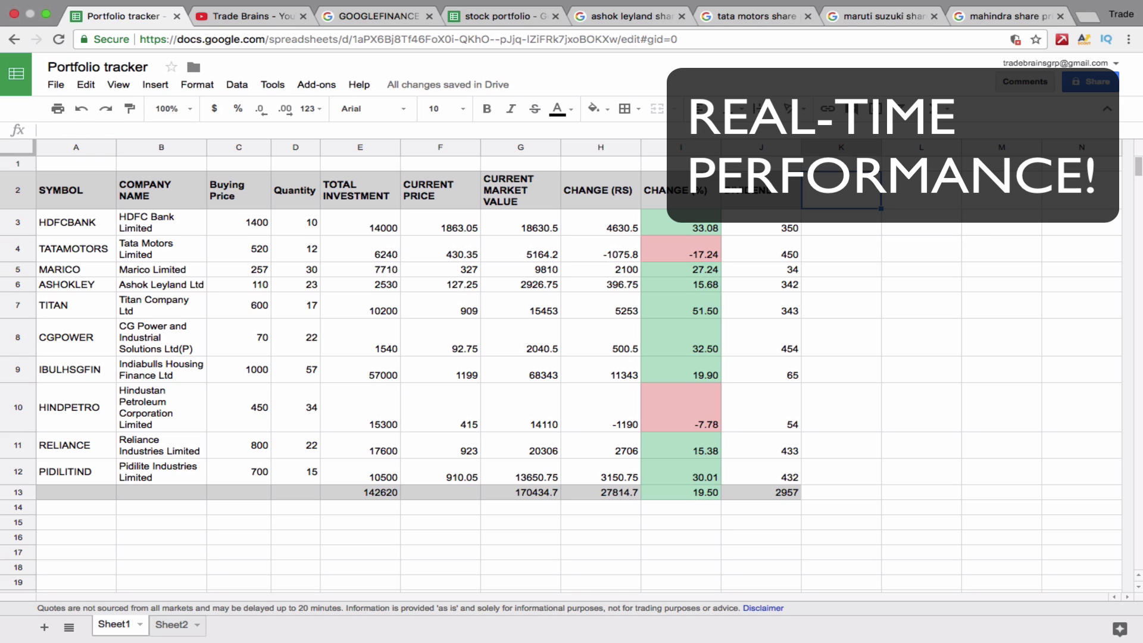
pyautogui.write('52 HIGH')
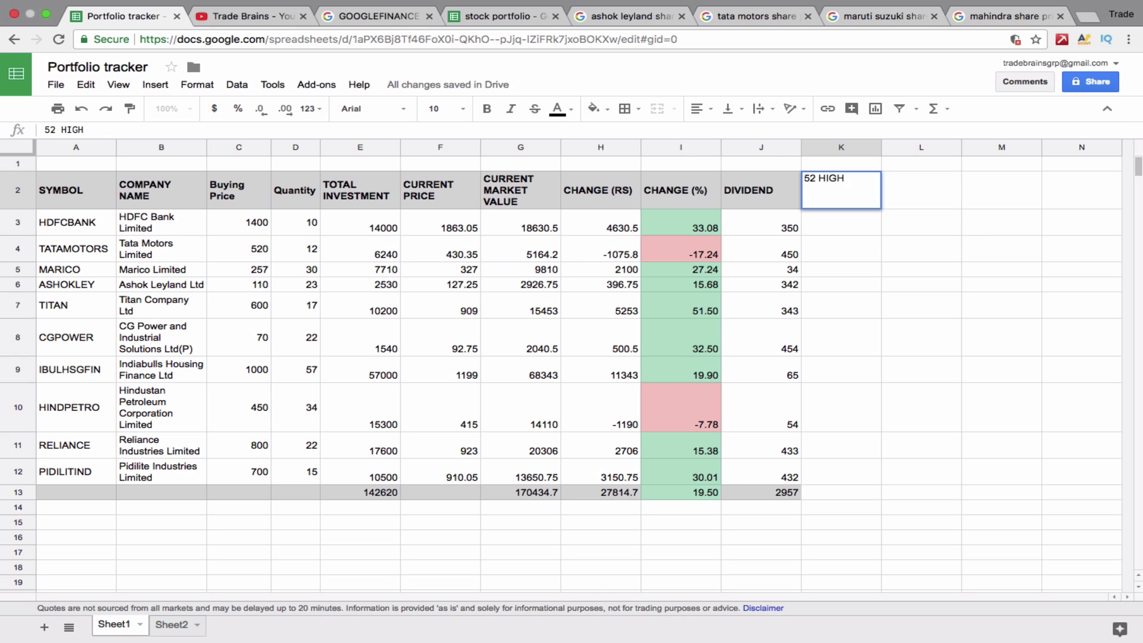
pyautogui.press('Tab')
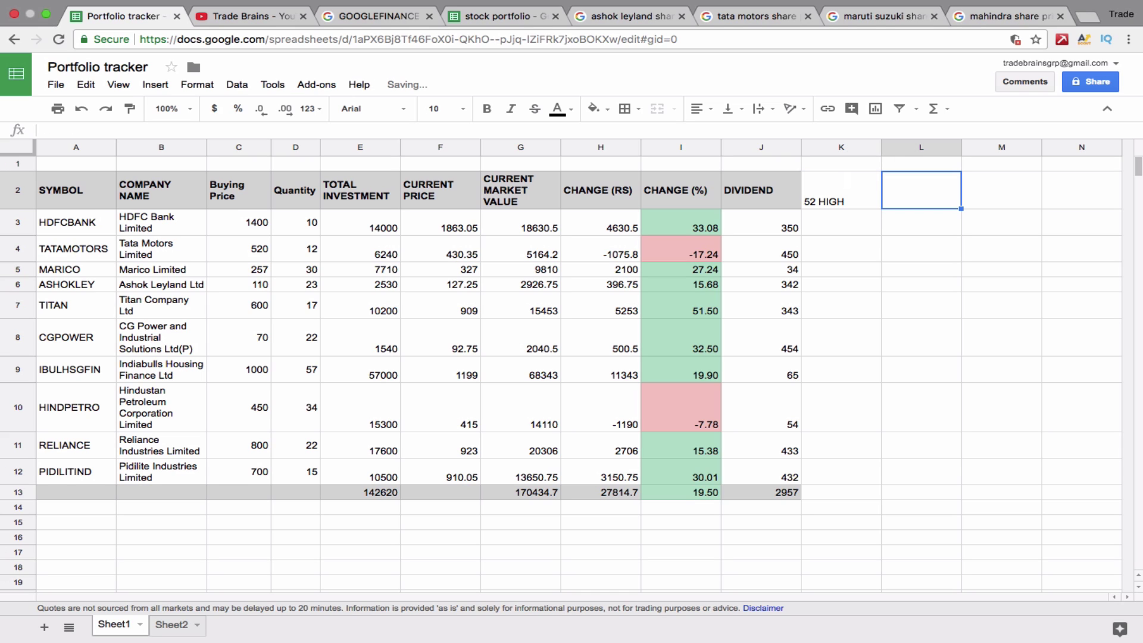
pyautogui.write('52 ')
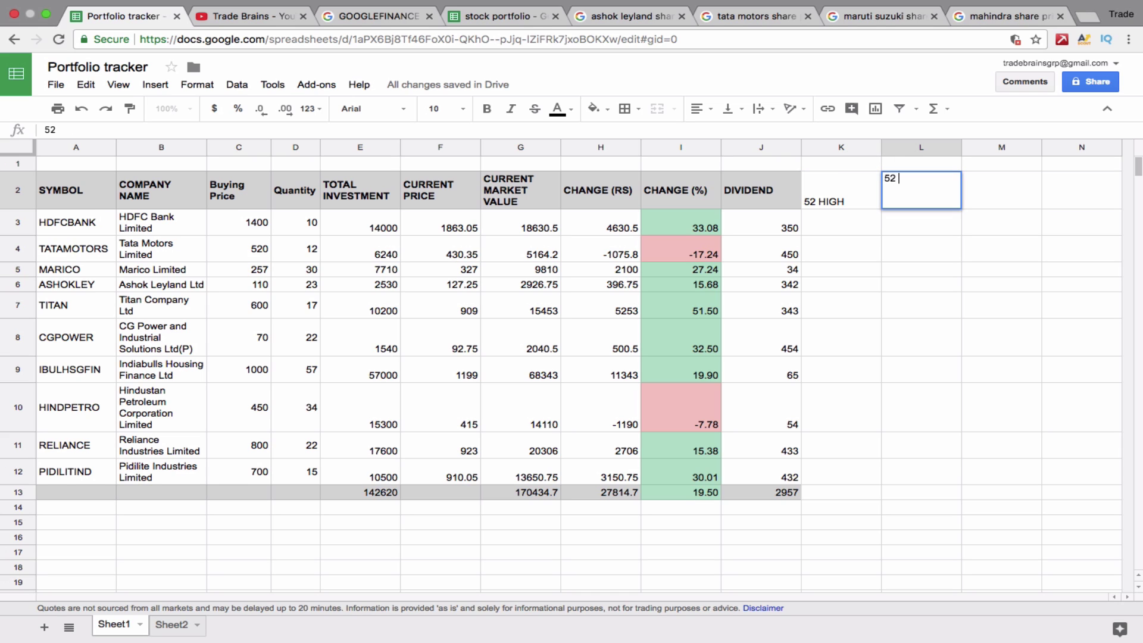
pyautogui.write('LOW')
pyautogui.press('Tab')
# Make the headers in K2:L2 bold and give them a light grey fill like the other headers
pyautogui.press('Left')
pyautogui.hotkey('shift', 'Left')
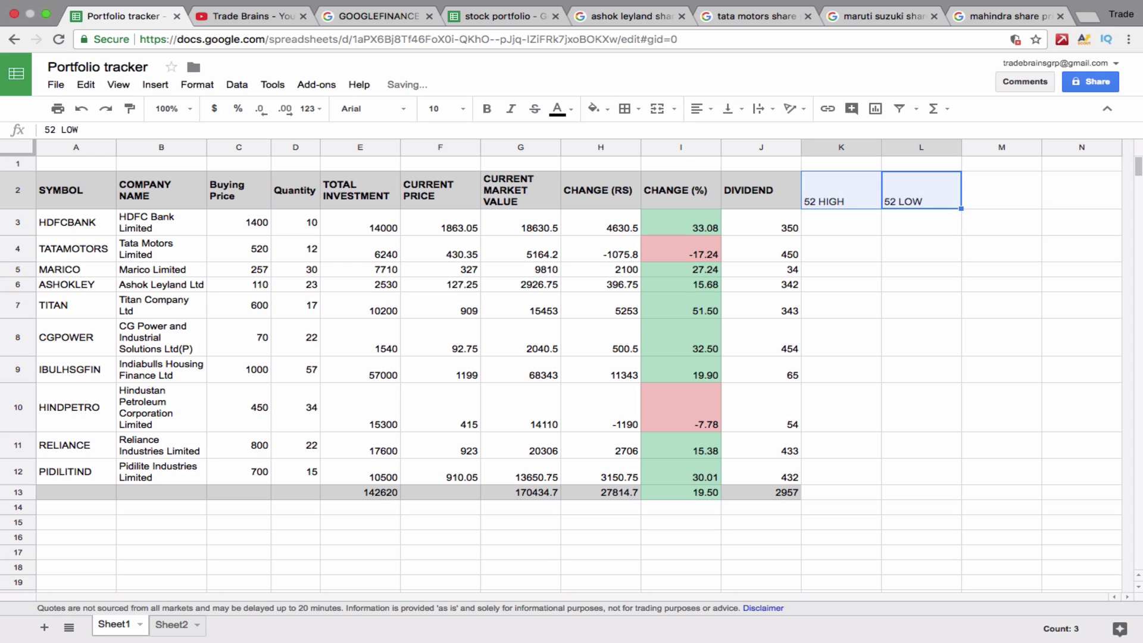
pyautogui.press('super+b')
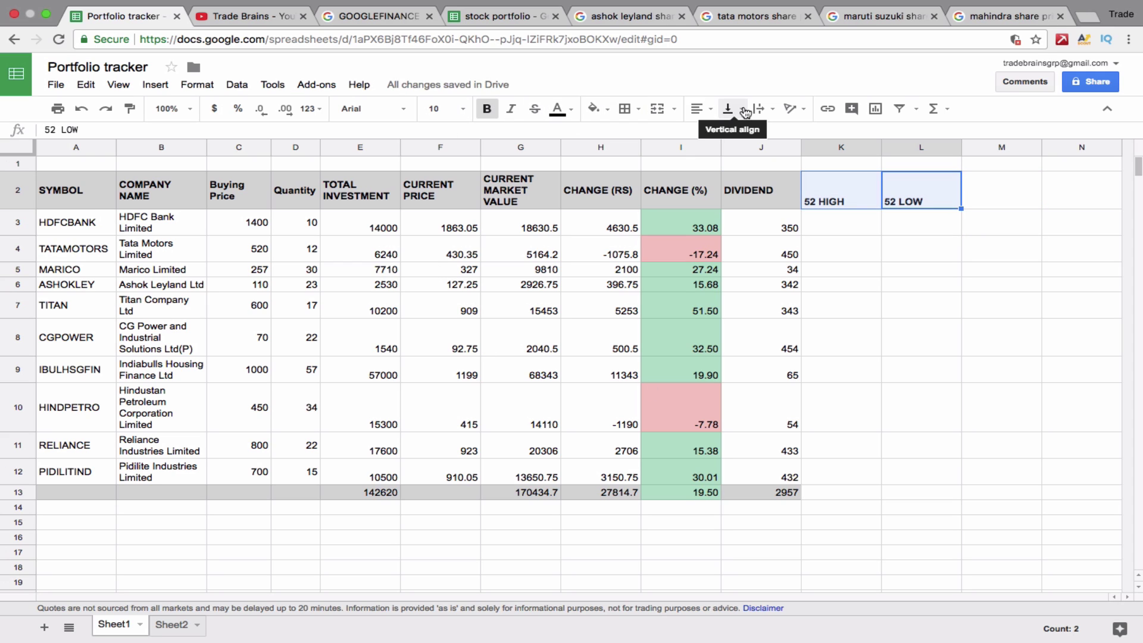
pyautogui.click(594, 108)
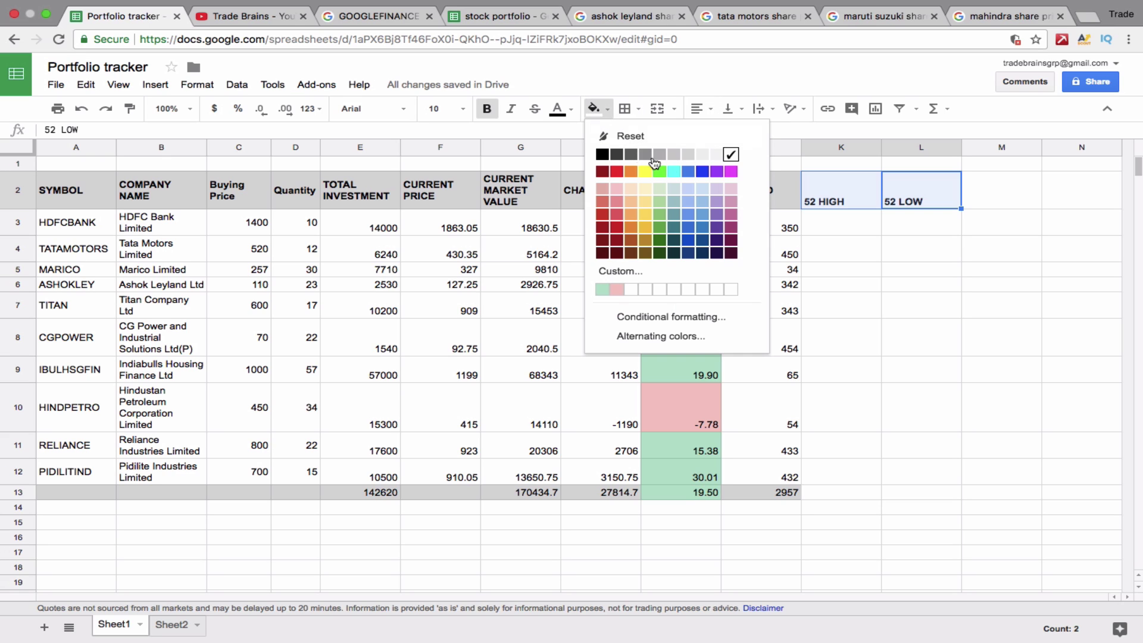
pyautogui.click(688, 155)
# Enter =GOOGLEFINANCE(A3,"HIGH52") in cell K3 to fetch HDFC Bank's 52-week high
pyautogui.click(845, 245)
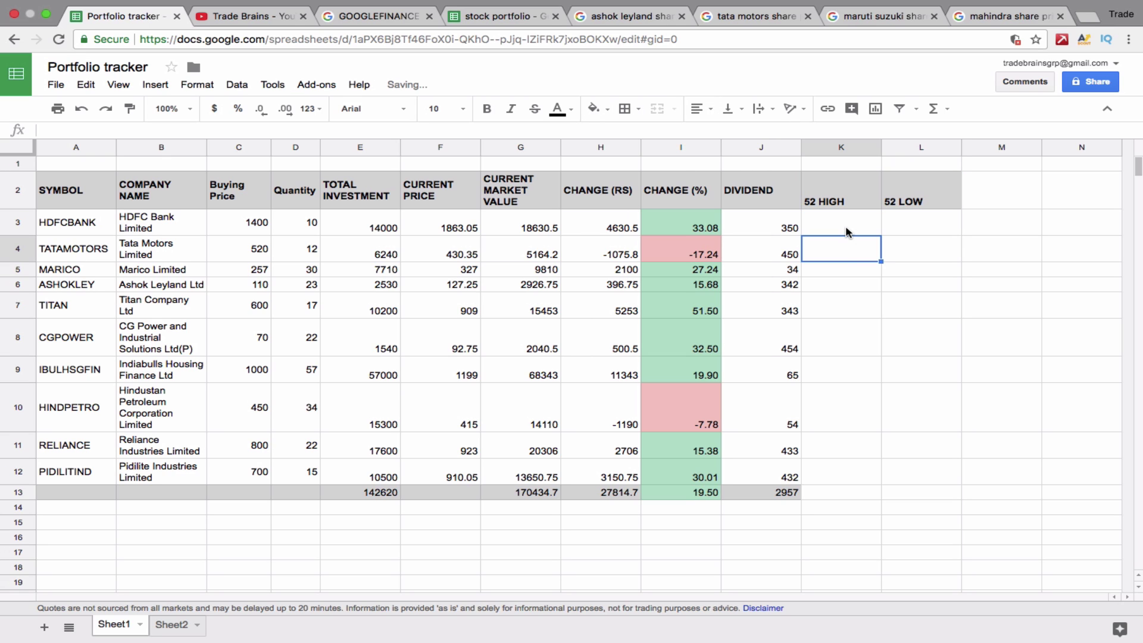
pyautogui.click(844, 226)
pyautogui.write('=')
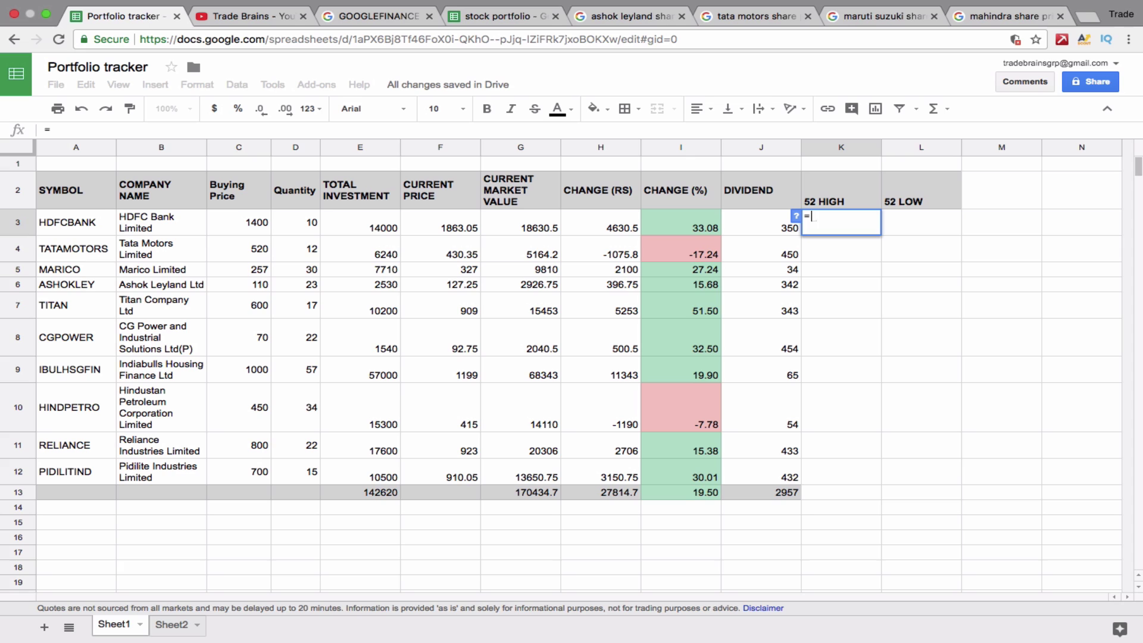
pyautogui.write('GOO')
pyautogui.press('Tab')
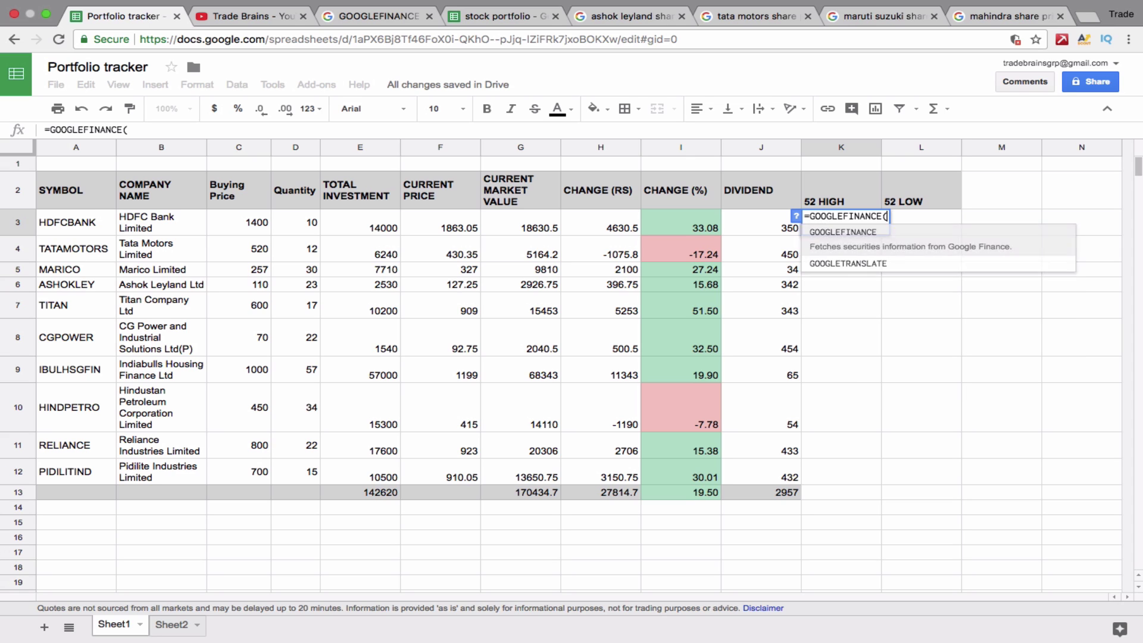
pyautogui.click(52, 226)
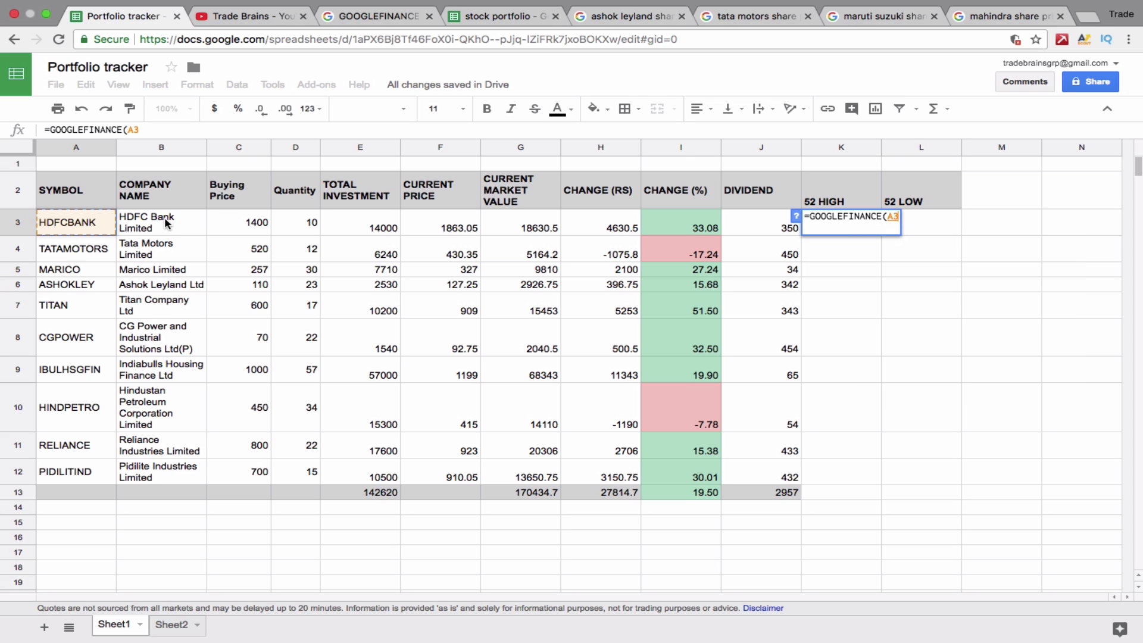
pyautogui.write(',"HI')
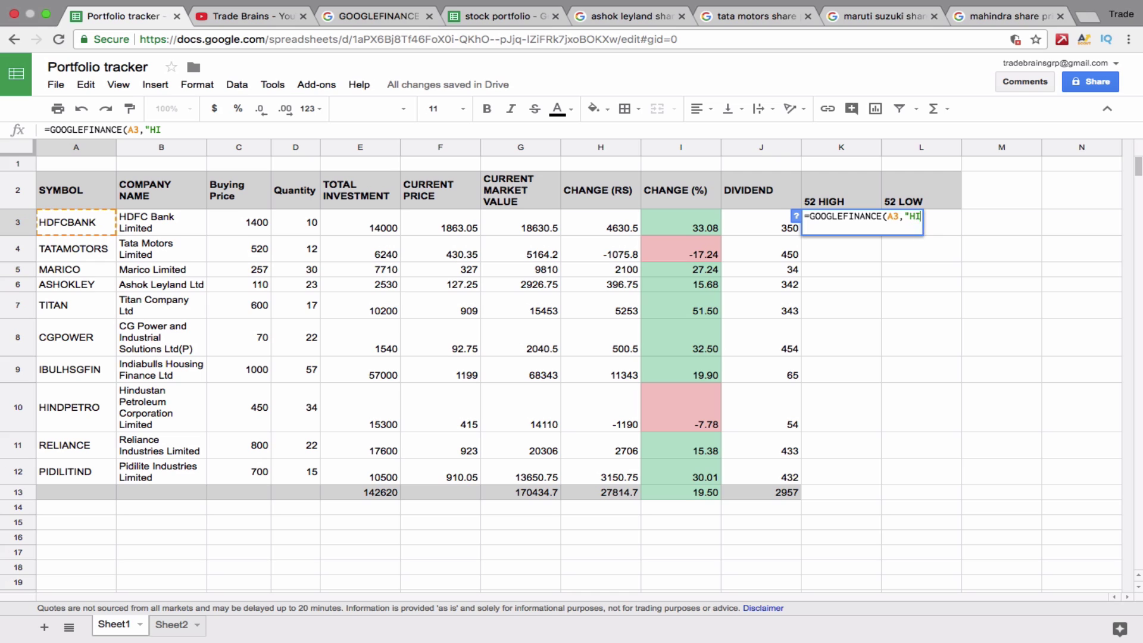
pyautogui.write('GH52')
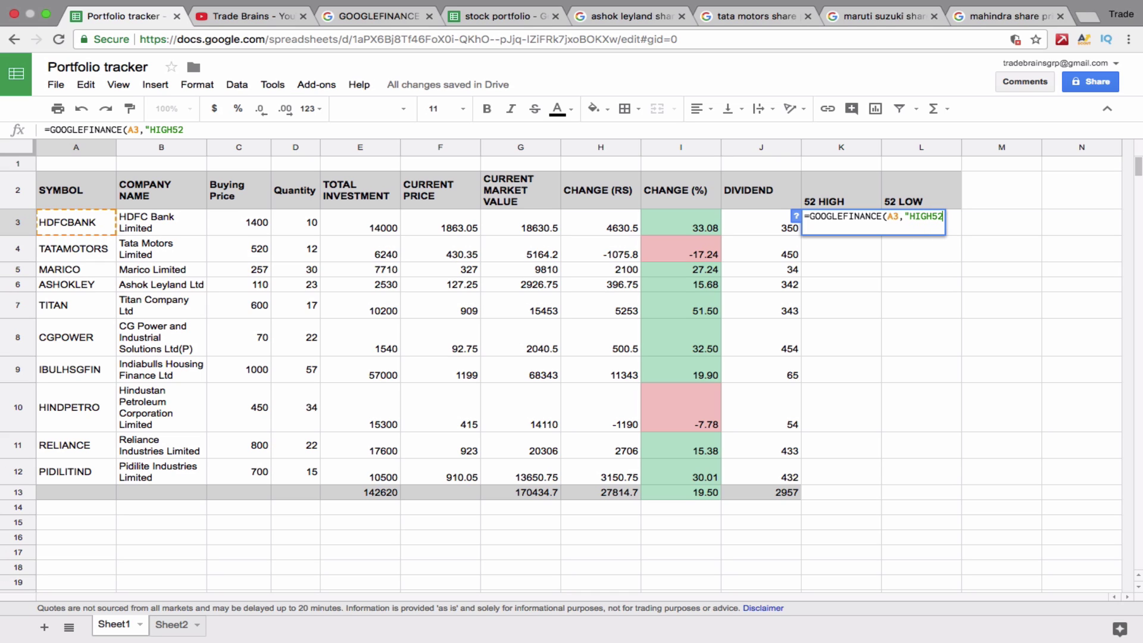
pyautogui.write('")')
pyautogui.press('Return')
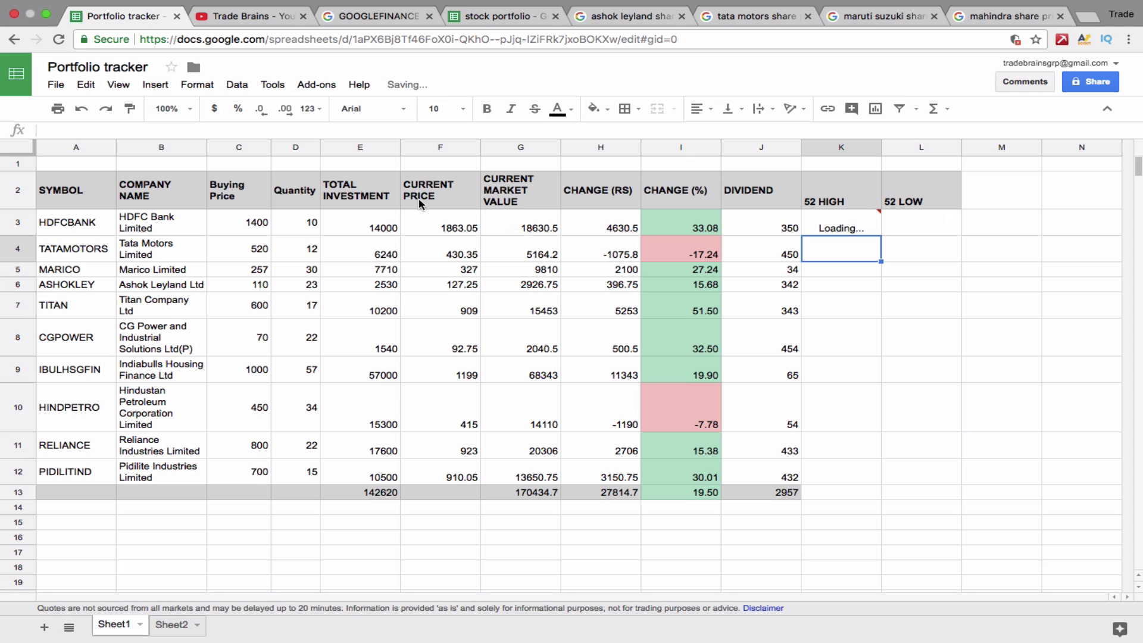
# Enter =GOOGLEFINANCE(A3,"LOW52") in cell L3 to fetch HDFC Bank's 52-week low
pyautogui.click(923, 225)
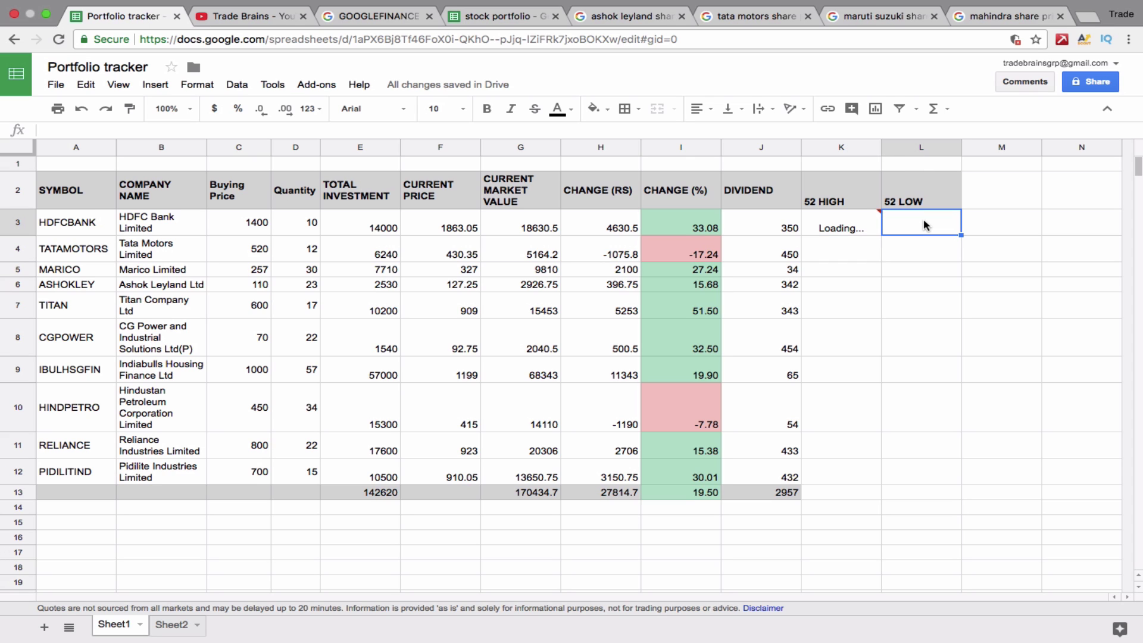
pyautogui.write('=GOO')
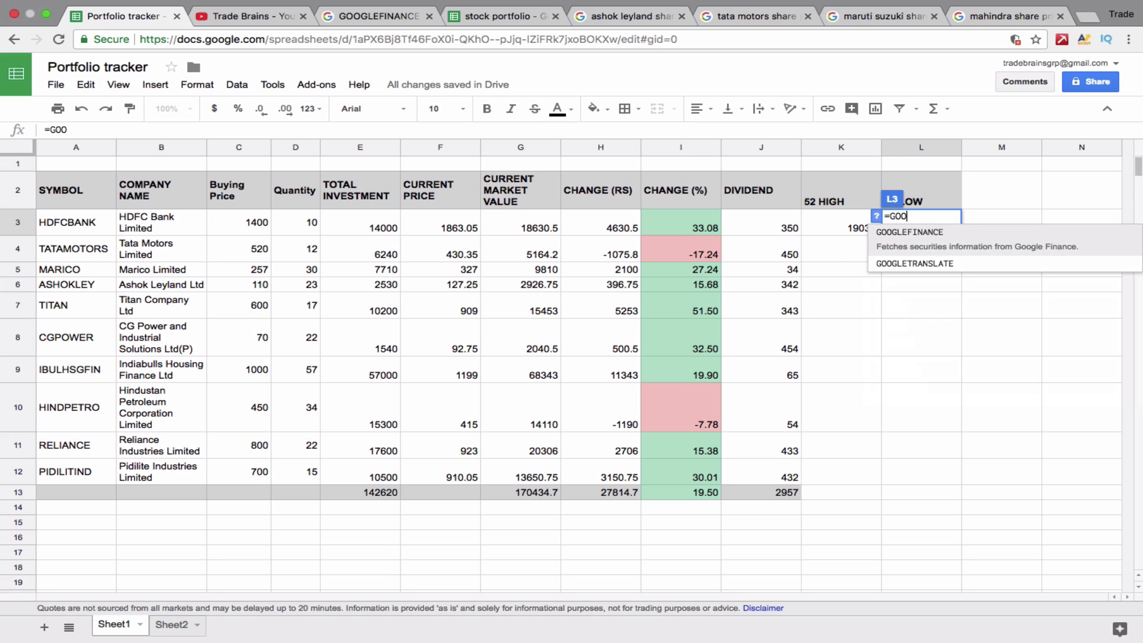
pyautogui.press('Tab')
pyautogui.click(94, 225)
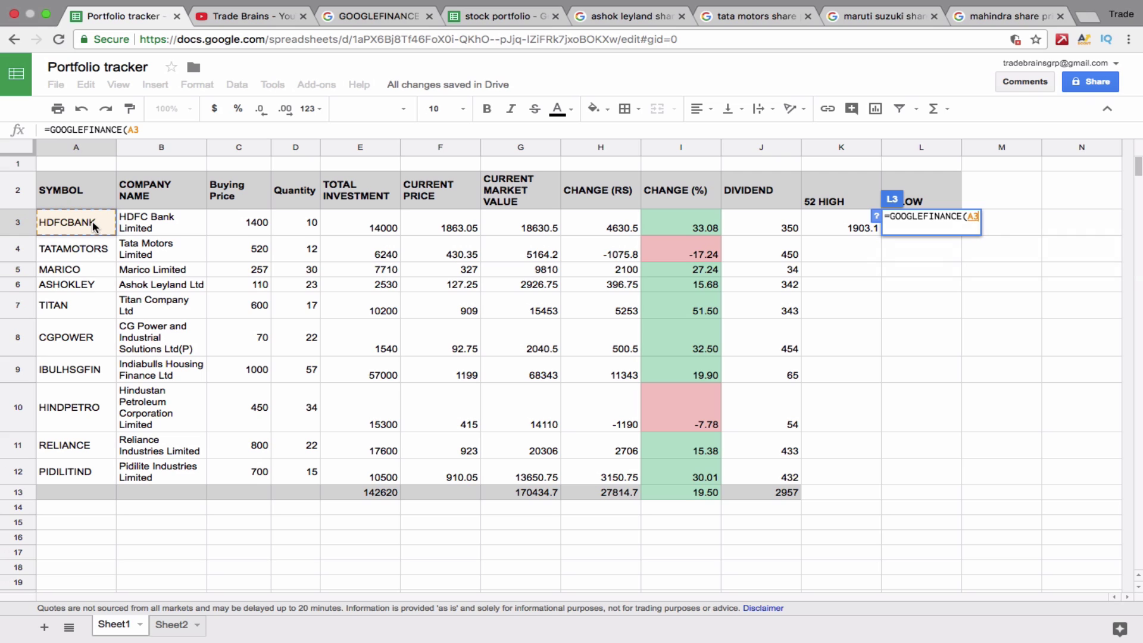
pyautogui.write(',')
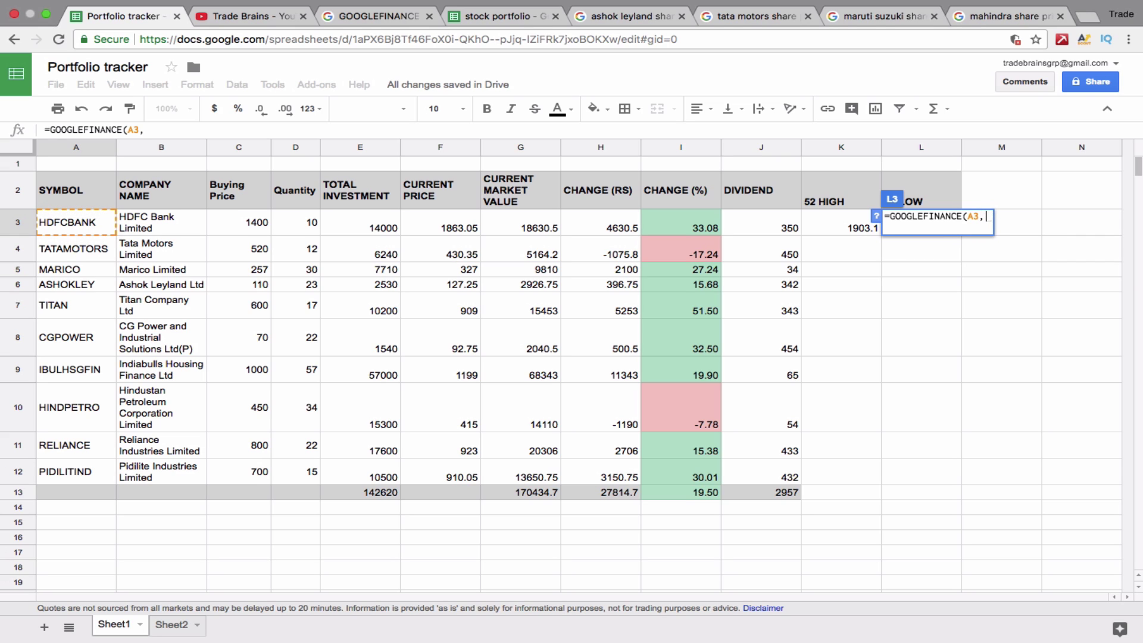
pyautogui.write('"LOW')
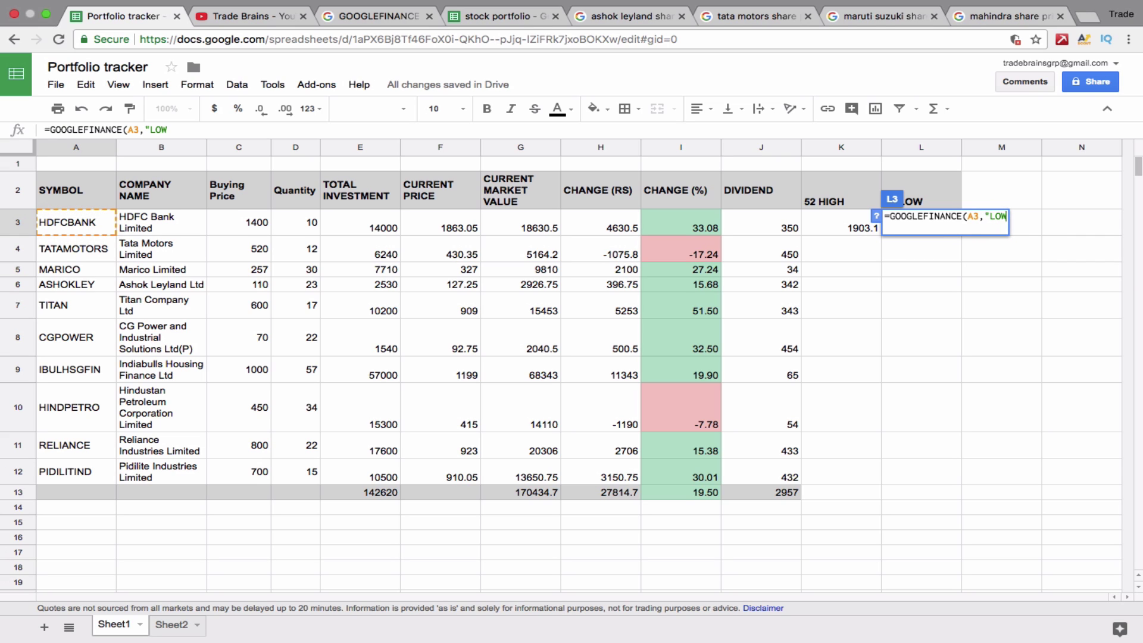
pyautogui.write('52')
pyautogui.press('Return')
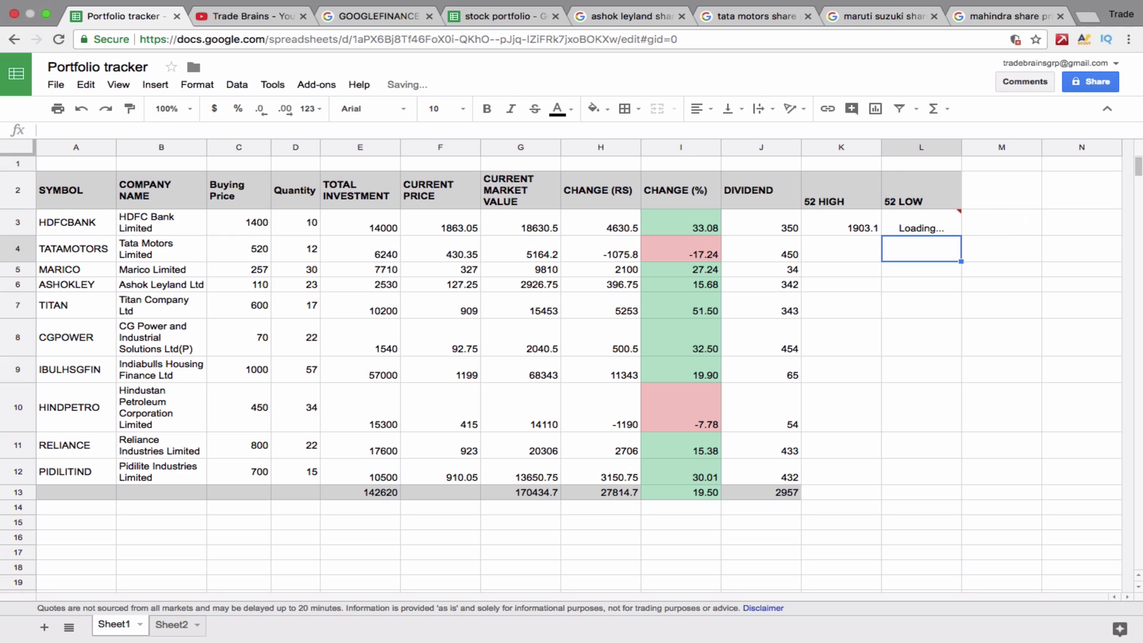
# Copy the 52-week high and low formulas from K3:L3 down to row 12, and fill K13:L13 light grey like the totals row
pyautogui.click(845, 232)
pyautogui.moveTo(845, 231); pyautogui.dragTo(885, 476)
pyautogui.moveTo(814, 490); pyautogui.dragTo(922, 491)
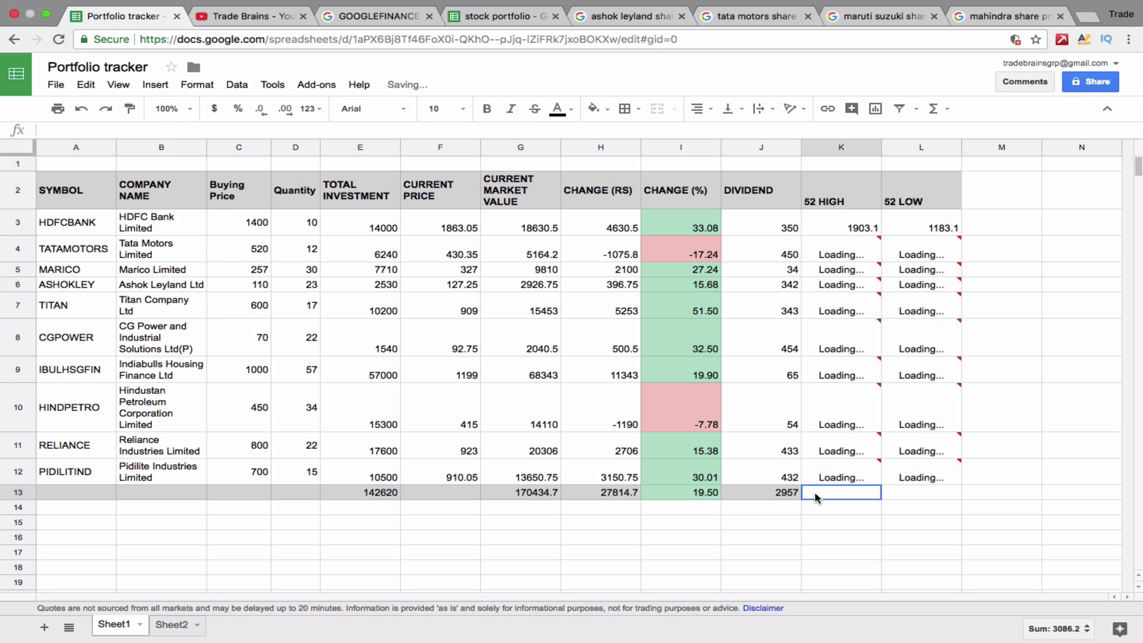
pyautogui.click(595, 109)
pyautogui.click(683, 156)
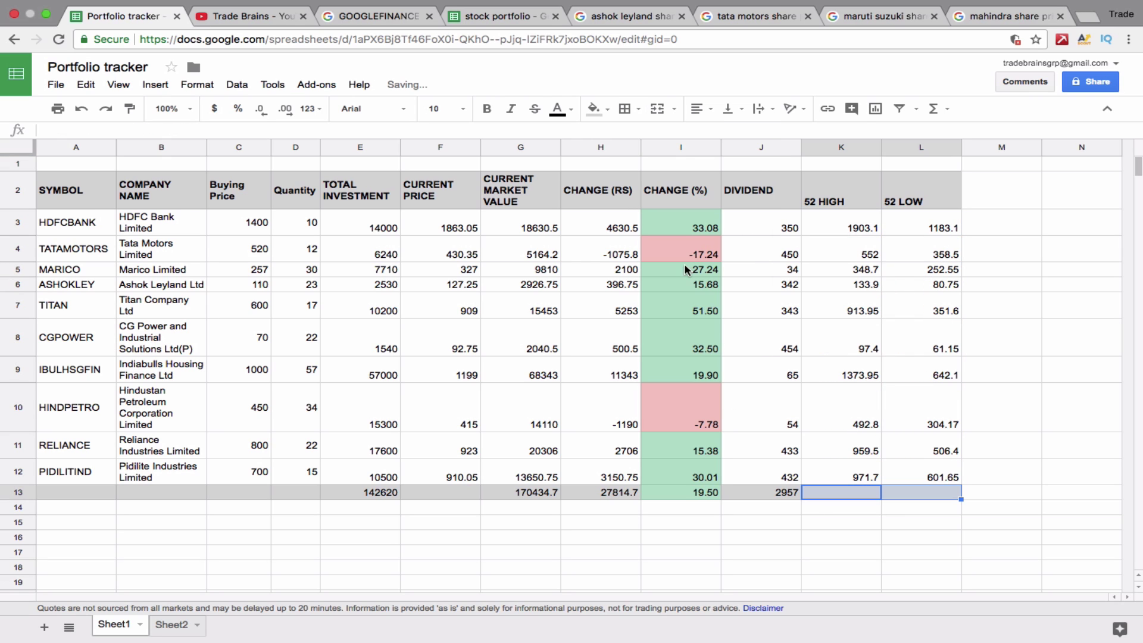
pyautogui.click(708, 511)
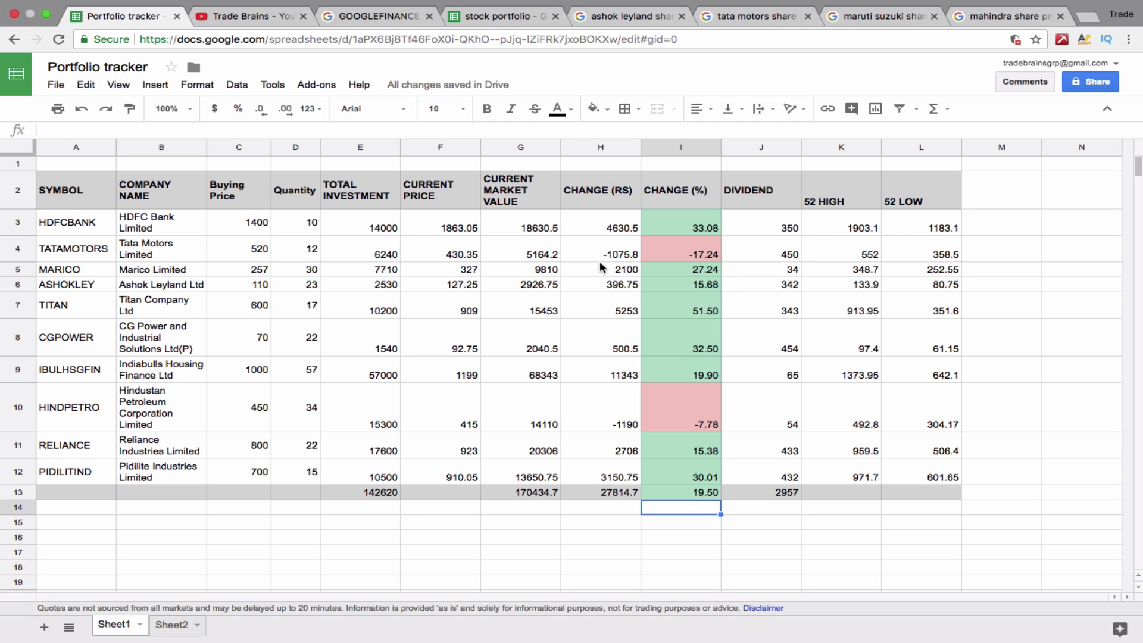
# Look over the GOOGLEFINANCE help page's sample usage, syntax and attribute list, and return to the Portfolio tracker spreadsheet
pyautogui.click(506, 16)
pyautogui.hotkey('ctrl', 'shift', 'Tab')
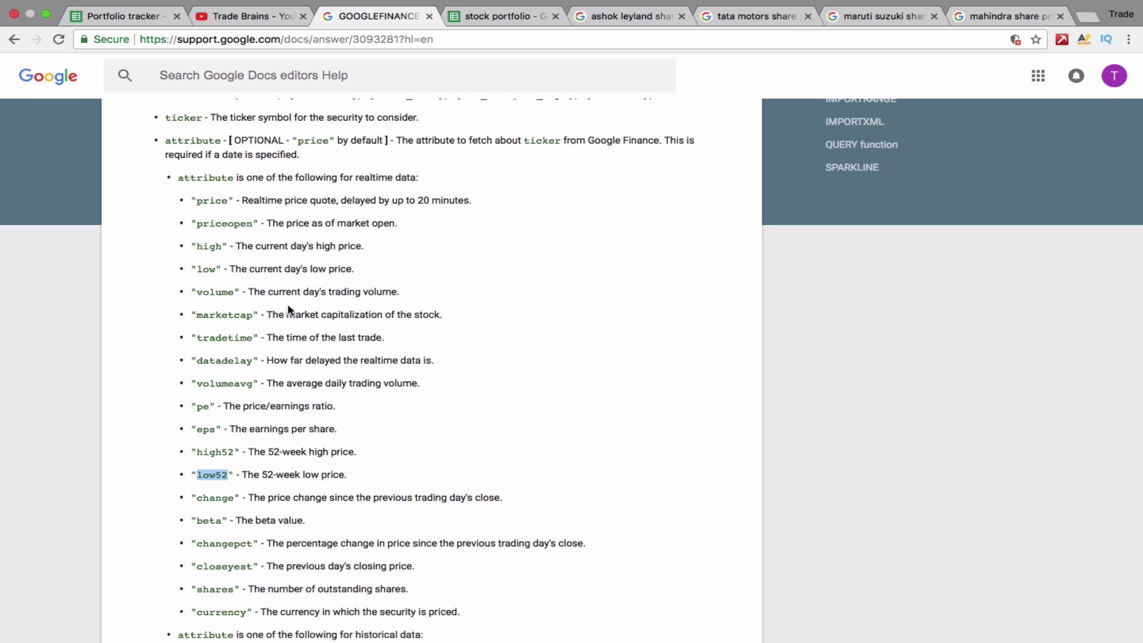
pyautogui.scroll(5, 288, 307)
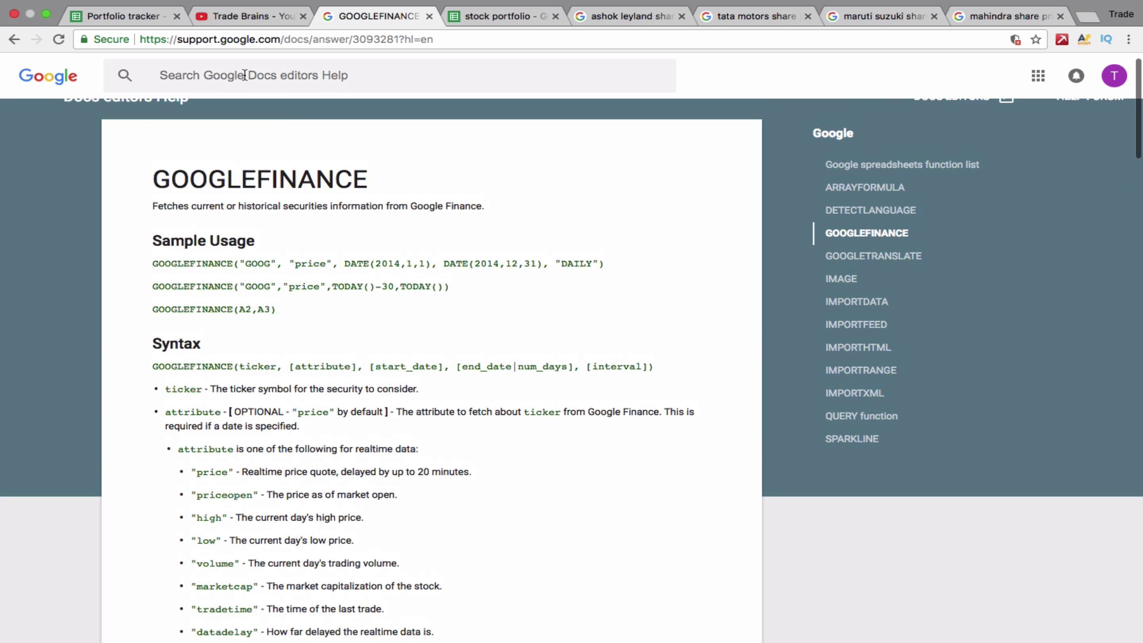
pyautogui.click(134, 19)
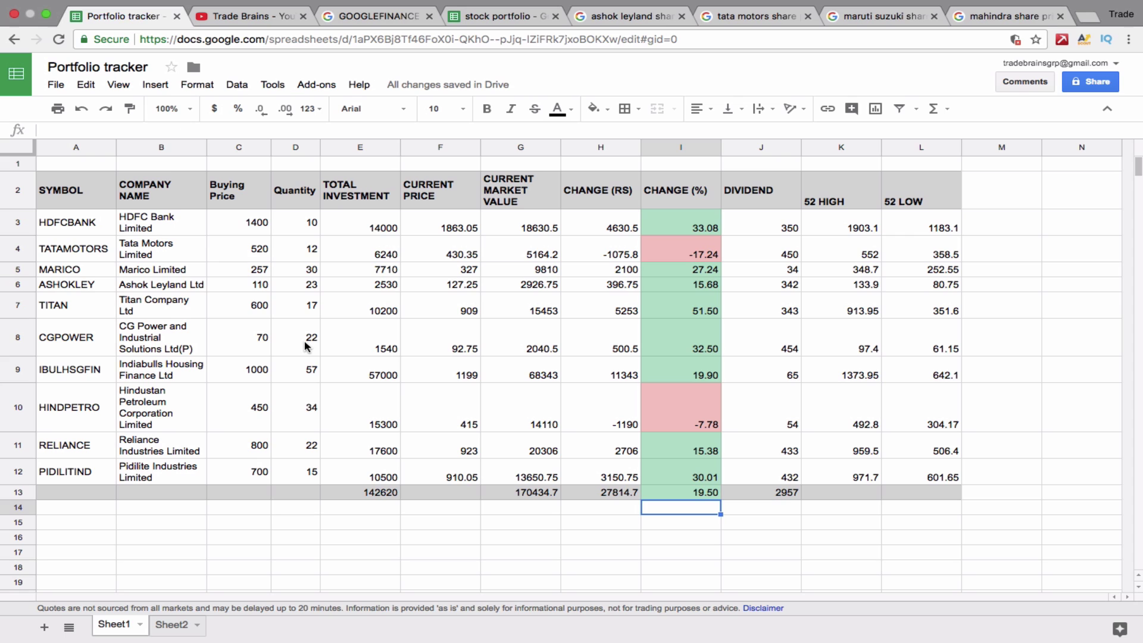